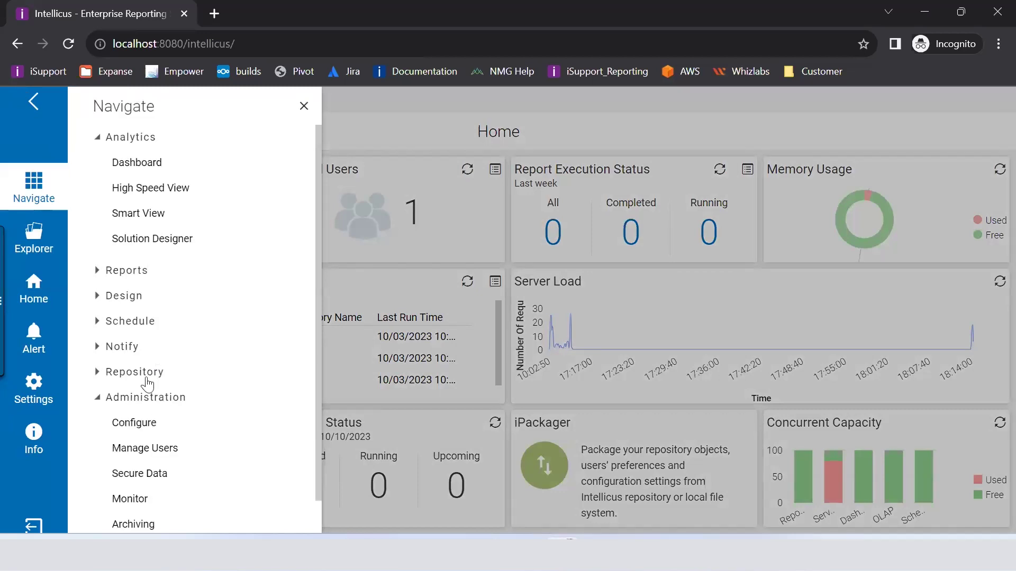
# Step: Open Administration > Configure and choose Server in the left menu
pyautogui.click(139, 423)
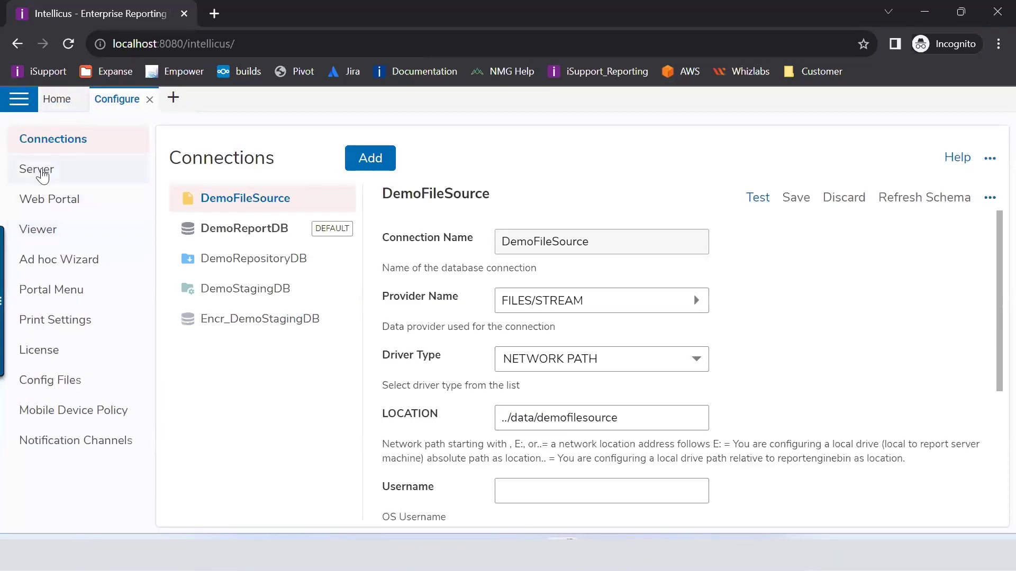
pyautogui.click(37, 171)
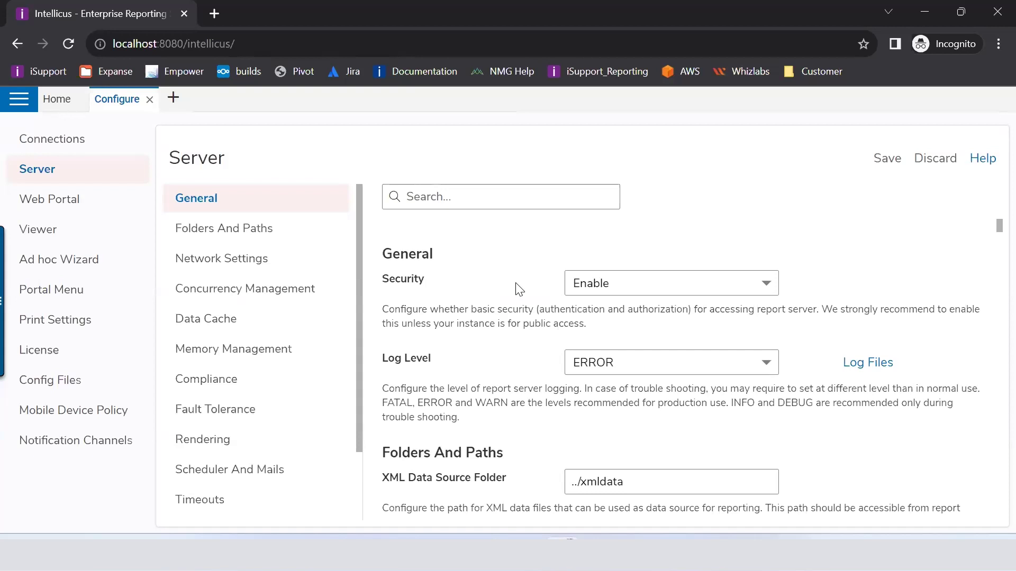
# Step: Show the Enable/Disable choices for the server Security setting in General settings
pyautogui.click(625, 290)
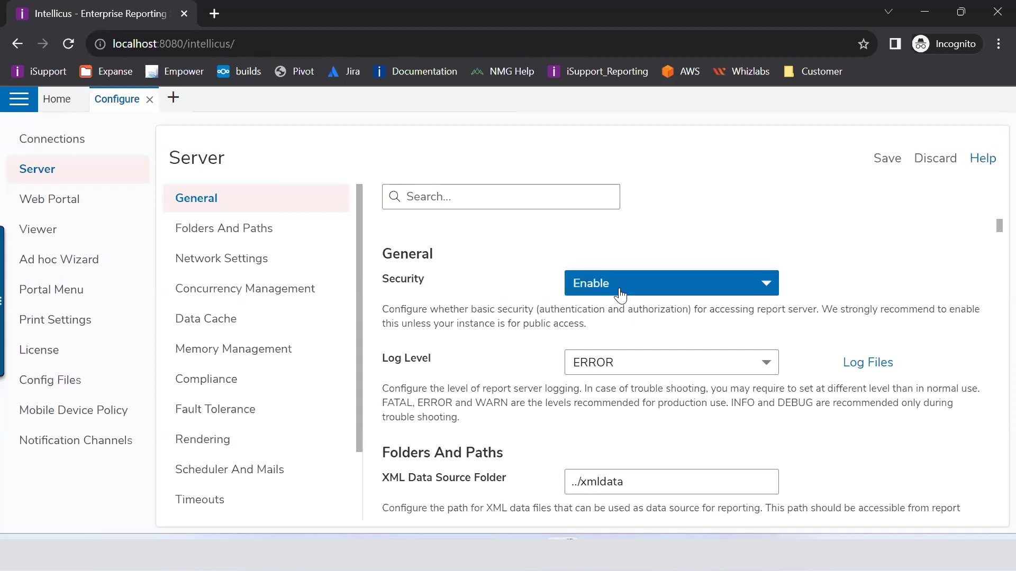
pyautogui.click(492, 306)
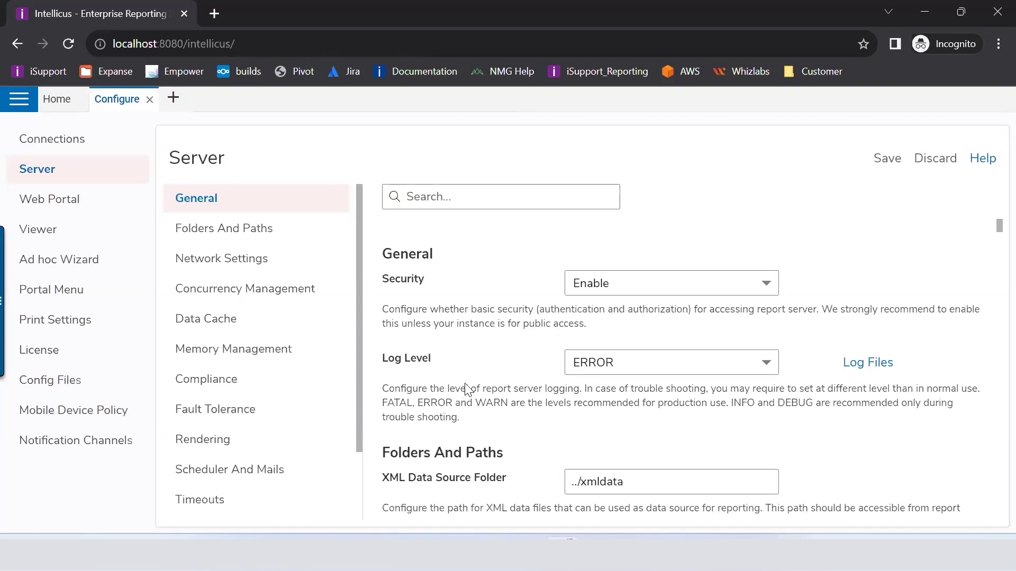
pyautogui.click(641, 373)
pyautogui.scroll(-1, 642, 376)
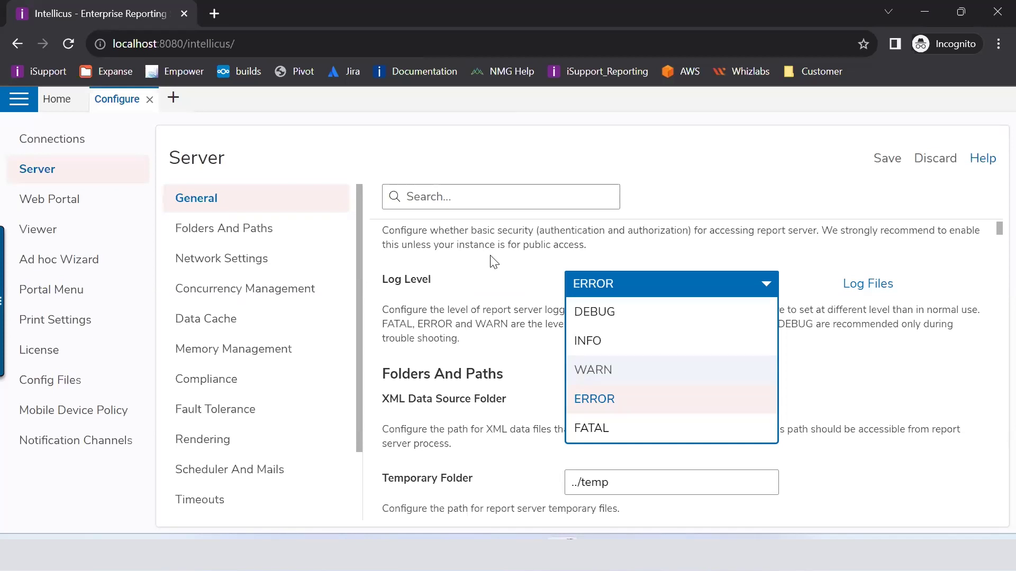
pyautogui.click(446, 326)
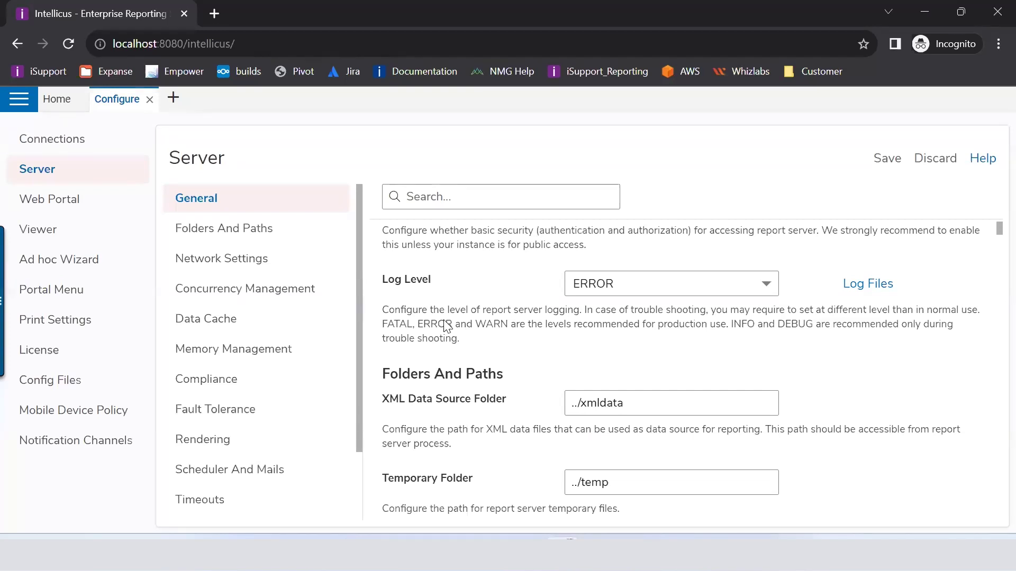
# Step: Change the server Log Level from ERROR to INFO
pyautogui.click(642, 283)
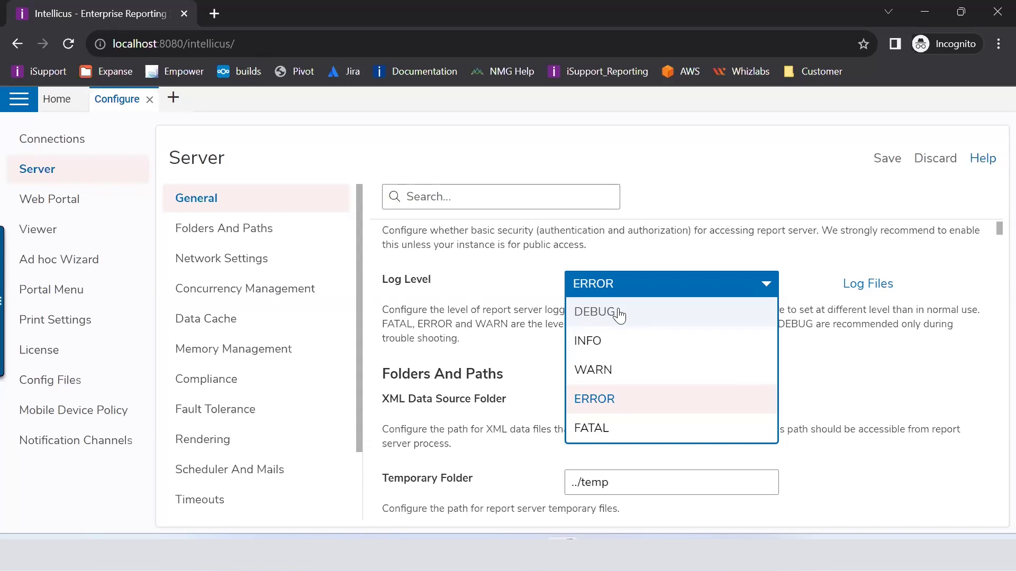
pyautogui.click(596, 344)
# Step: Switch the server Log Level to WARN, then FATAL, and finally DEBUG
pyautogui.click(617, 291)
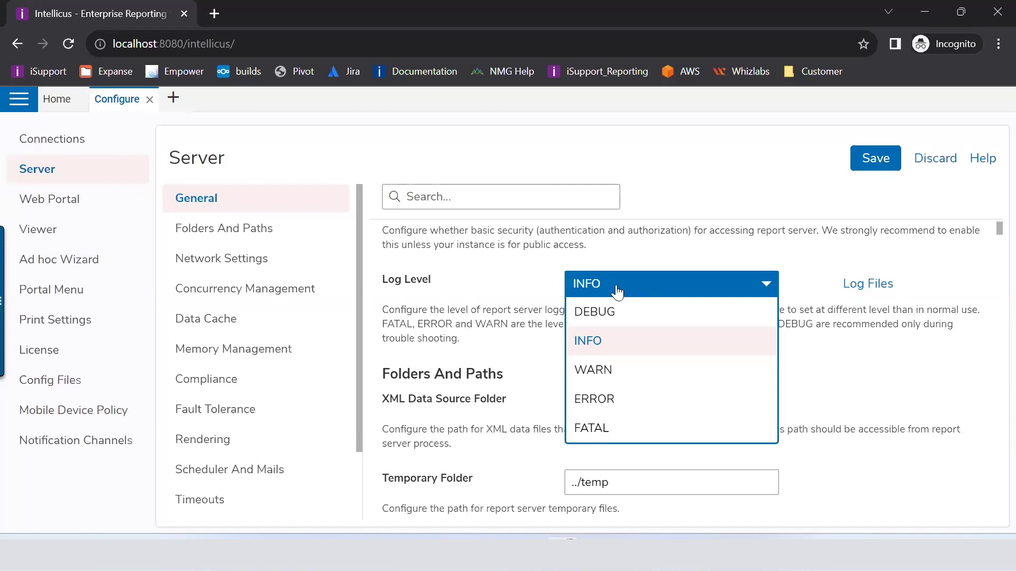
pyautogui.click(596, 376)
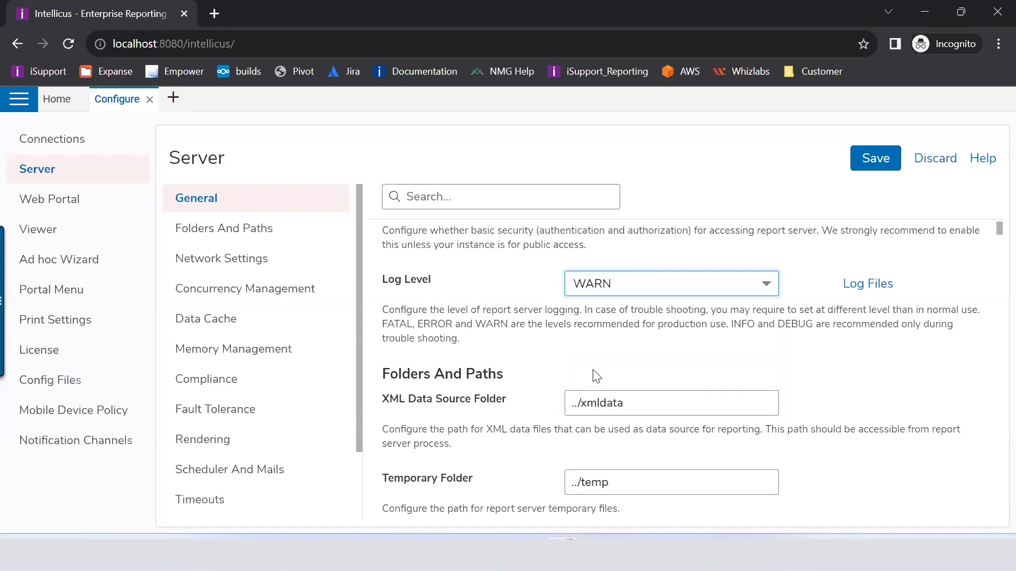
pyautogui.click(609, 289)
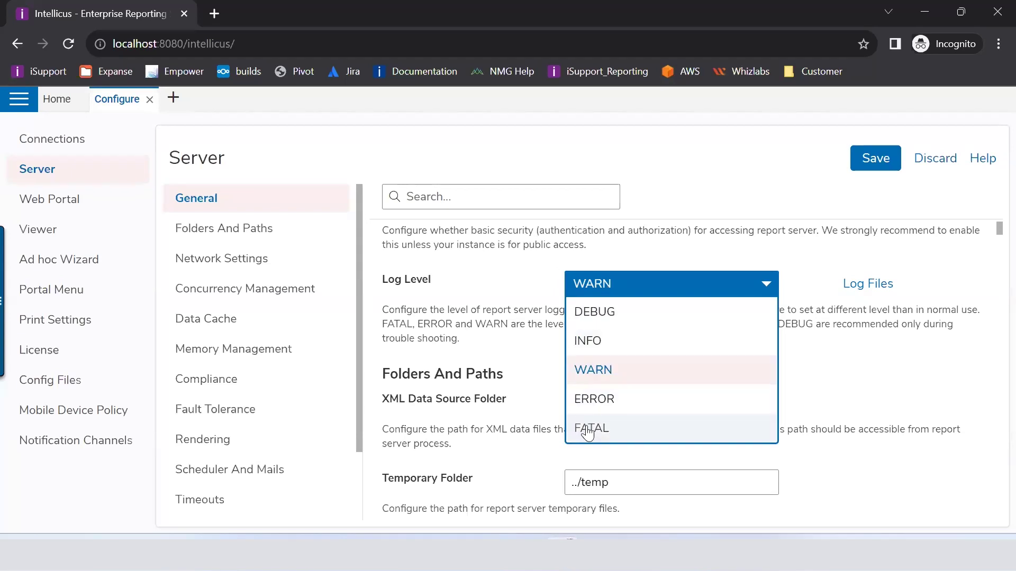
pyautogui.click(587, 430)
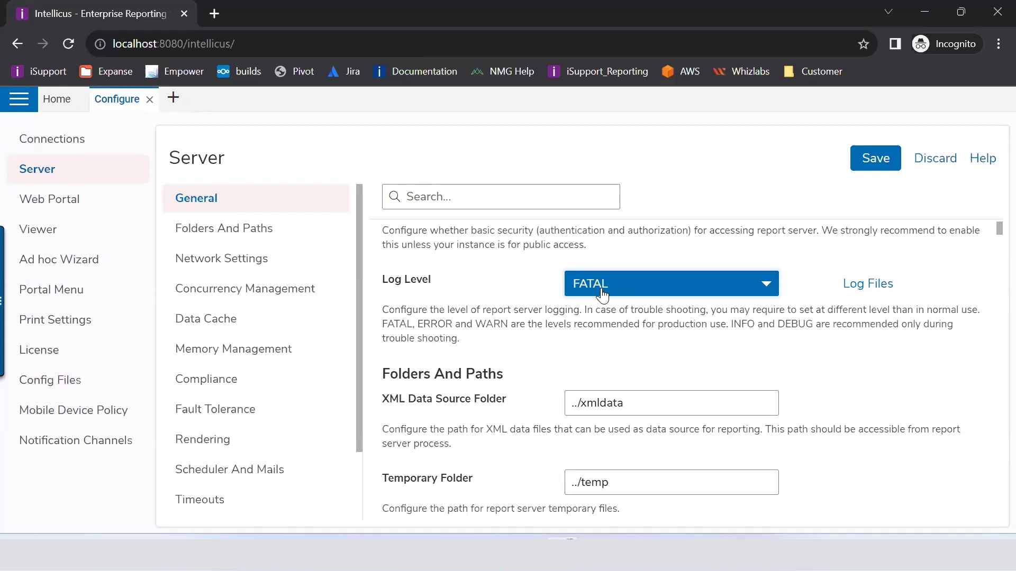
pyautogui.click(602, 294)
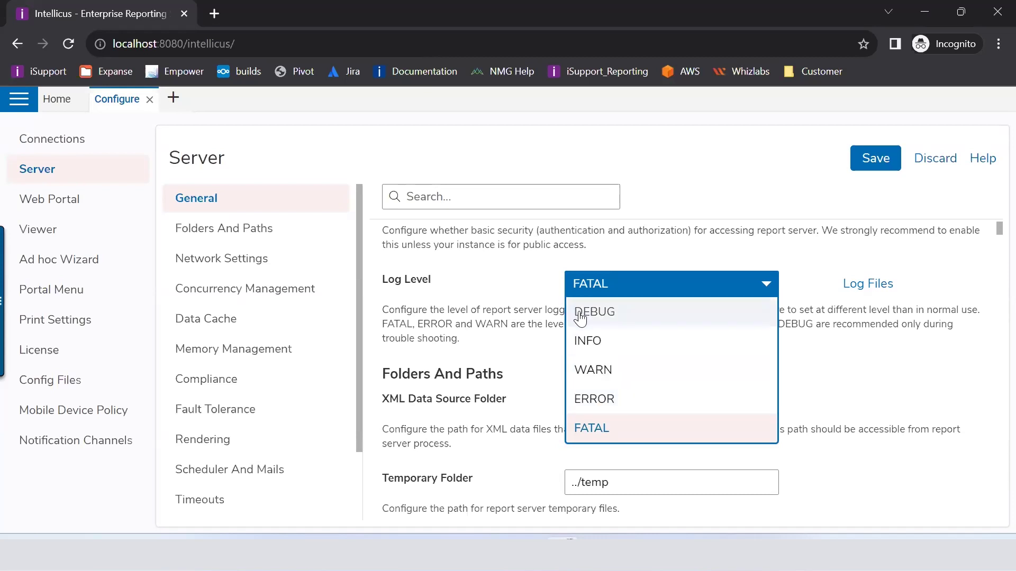
pyautogui.click(580, 318)
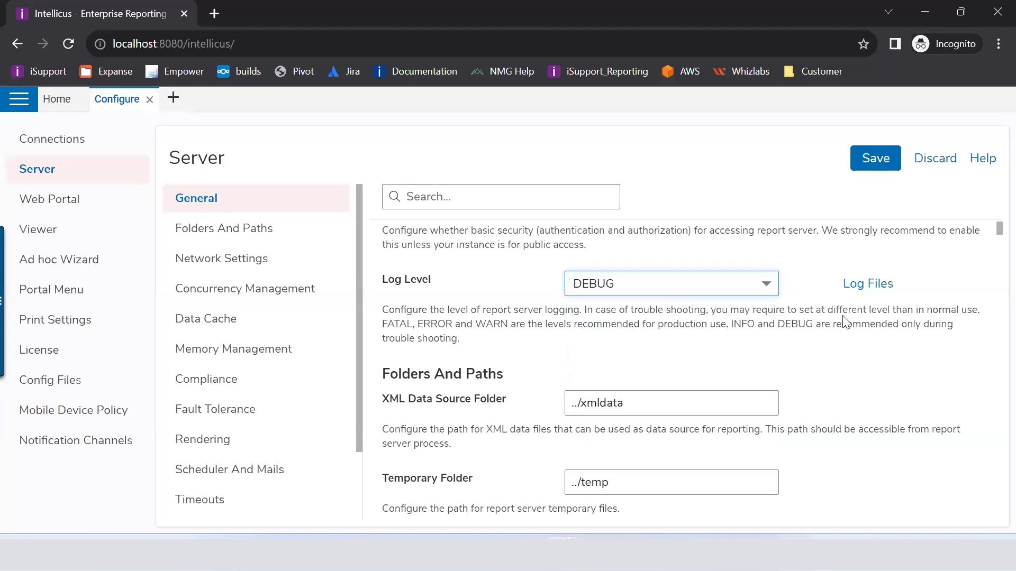
# Step: Mark ReportEngine.log in the server Log Files for download, then cancel the Save As prompt
pyautogui.click(873, 288)
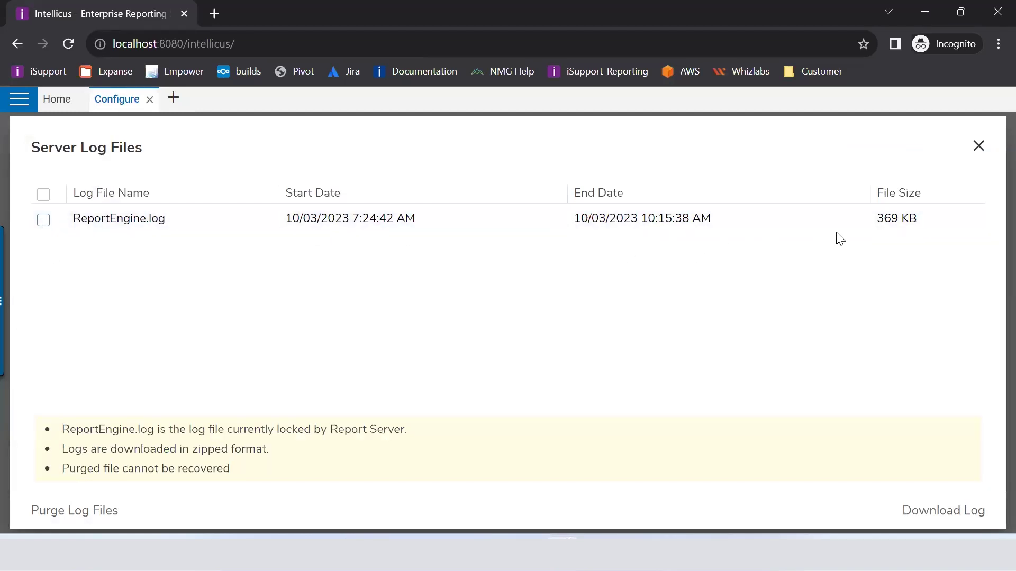
pyautogui.moveTo(20, 230)
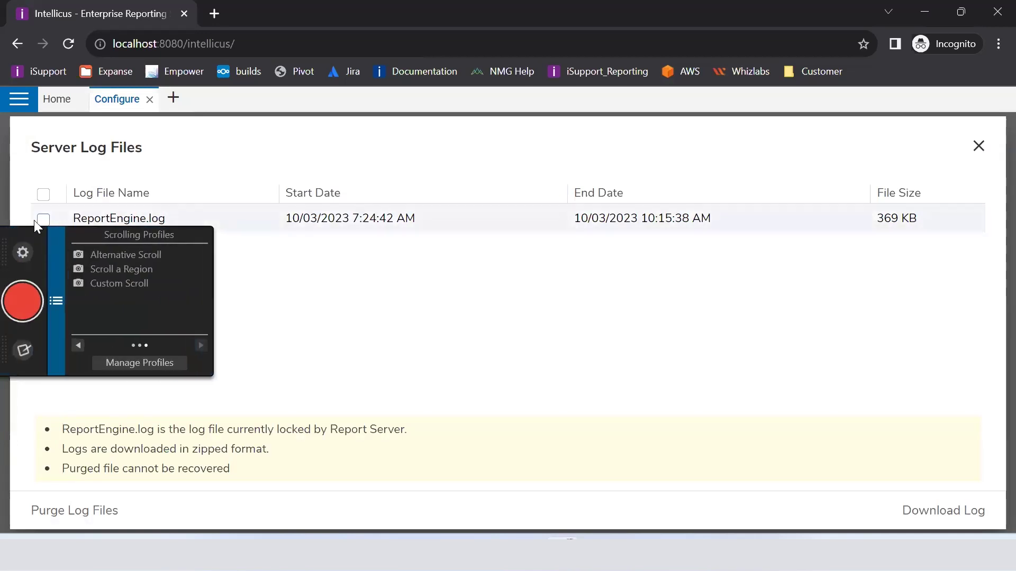
pyautogui.click(42, 221)
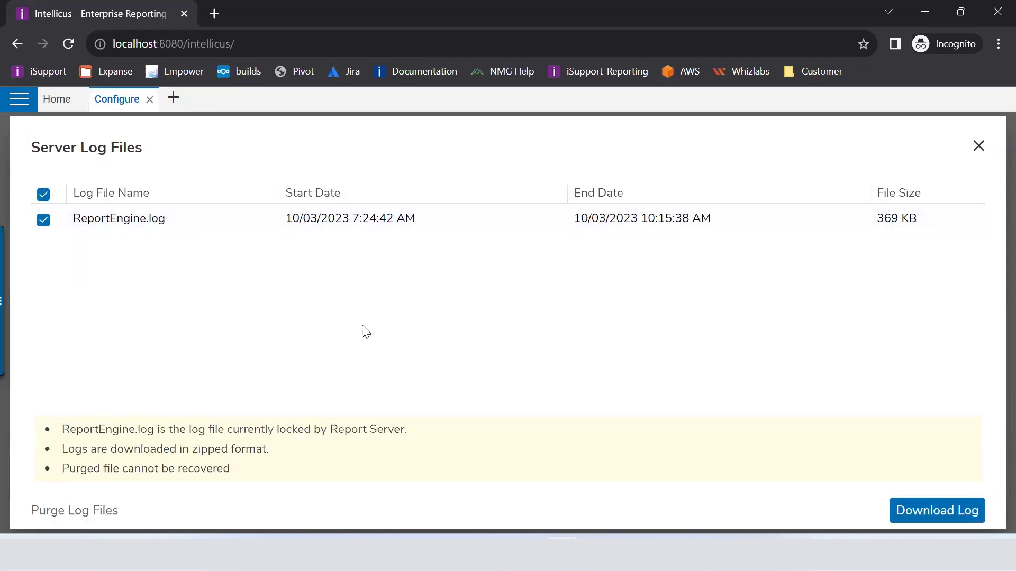
pyautogui.click(940, 516)
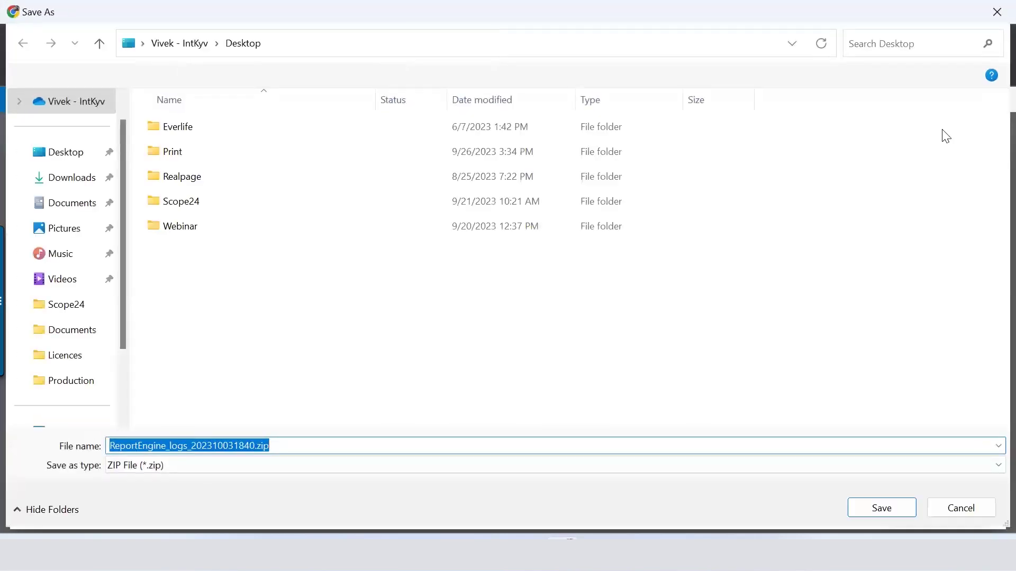
pyautogui.click(997, 12)
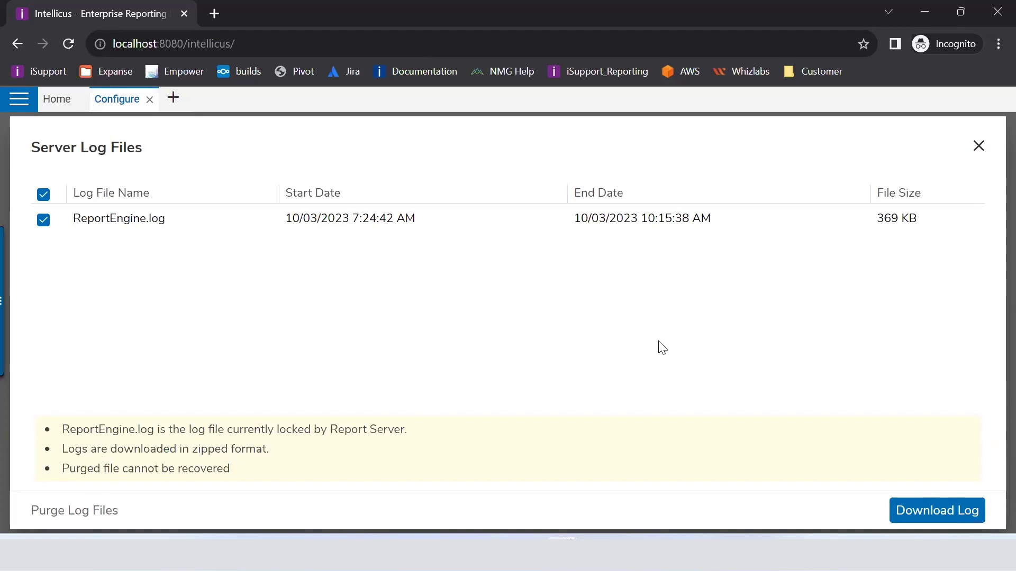
# Step: Close the log files list and select the full ../xmldata XML Data Source Folder path
pyautogui.click(980, 147)
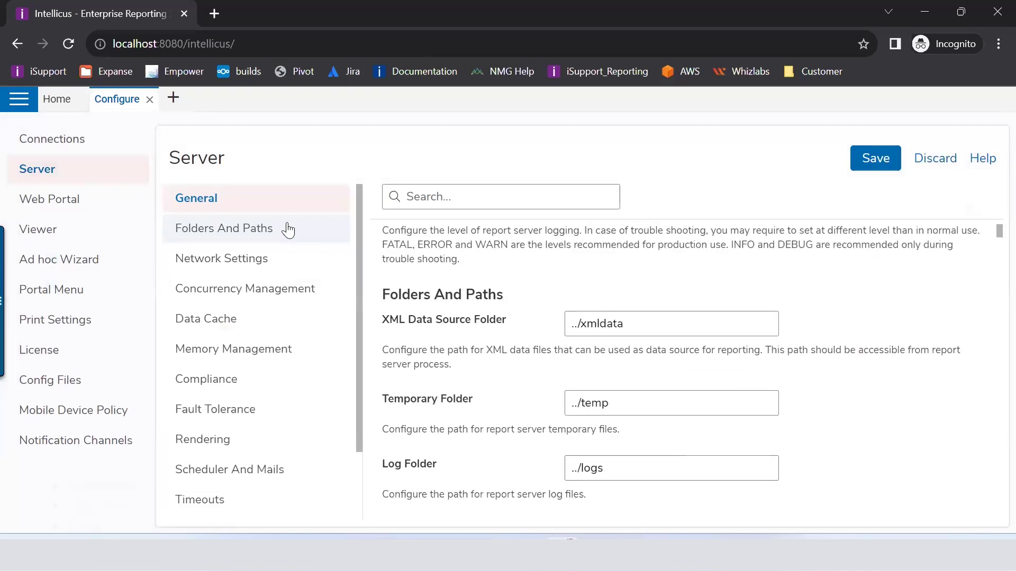
pyautogui.click(288, 230)
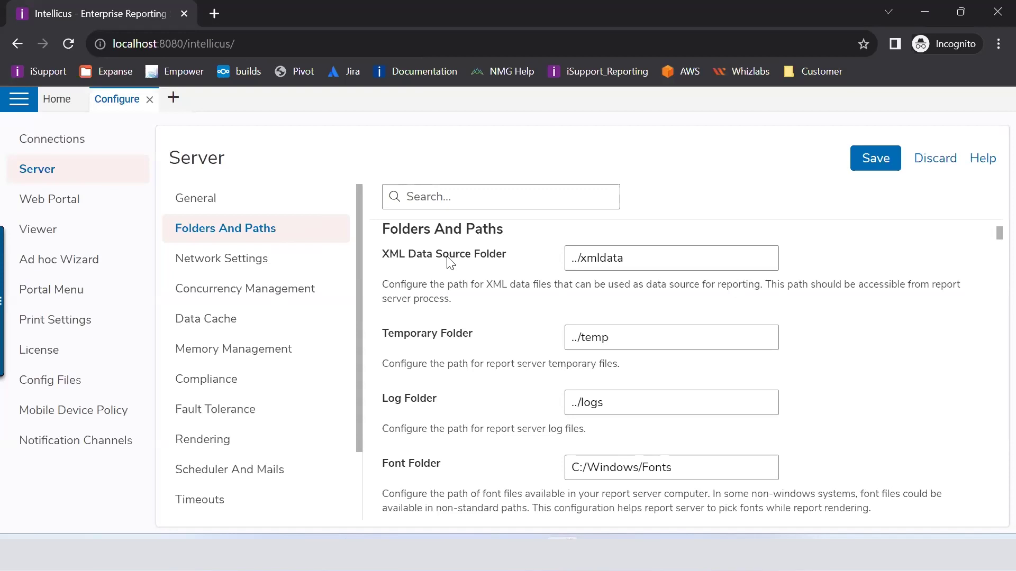
pyautogui.click(632, 264)
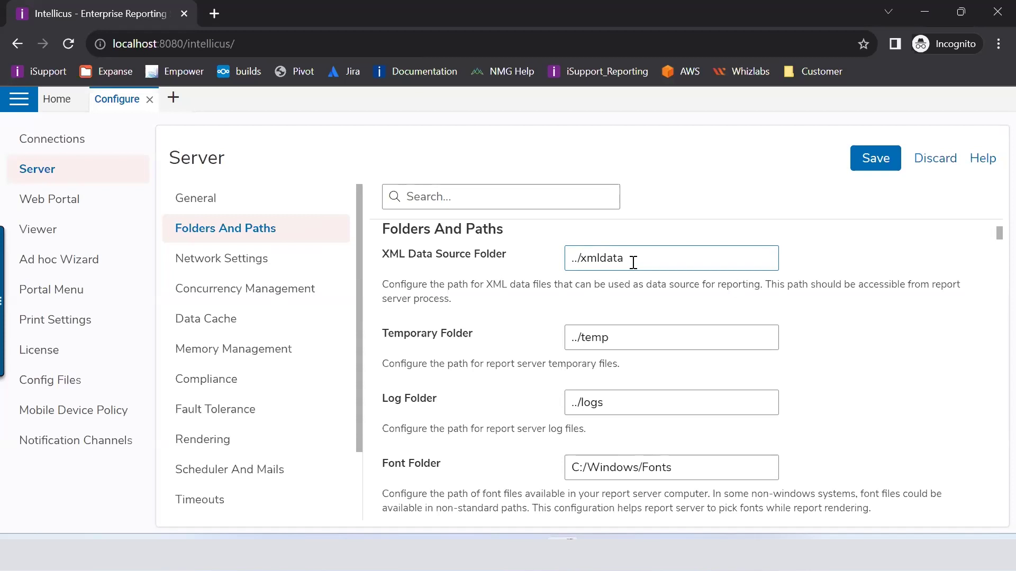
pyautogui.moveTo(633, 263); pyautogui.dragTo(569, 256)
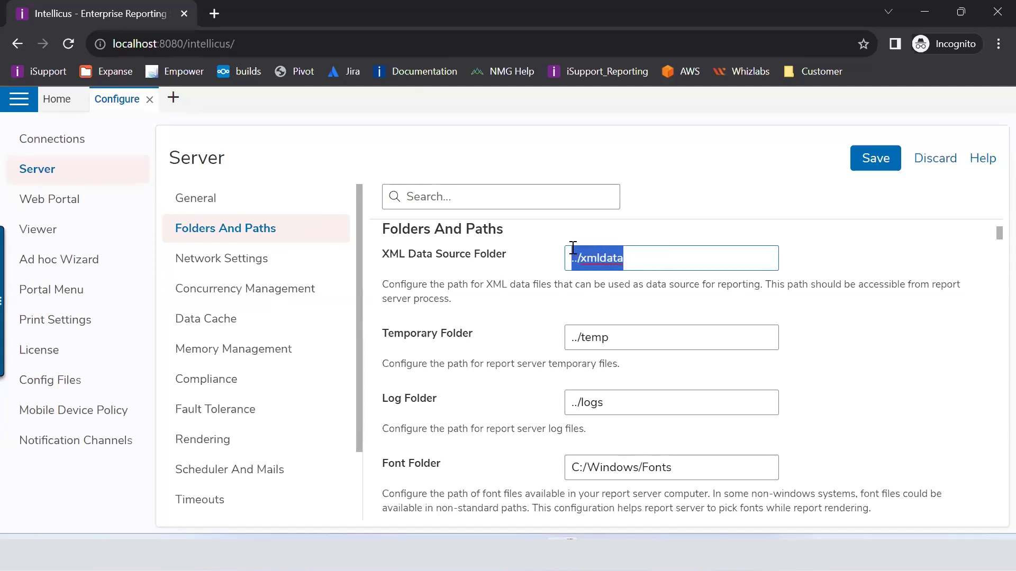
pyautogui.click(598, 261)
pyautogui.moveTo(636, 261); pyautogui.dragTo(551, 259)
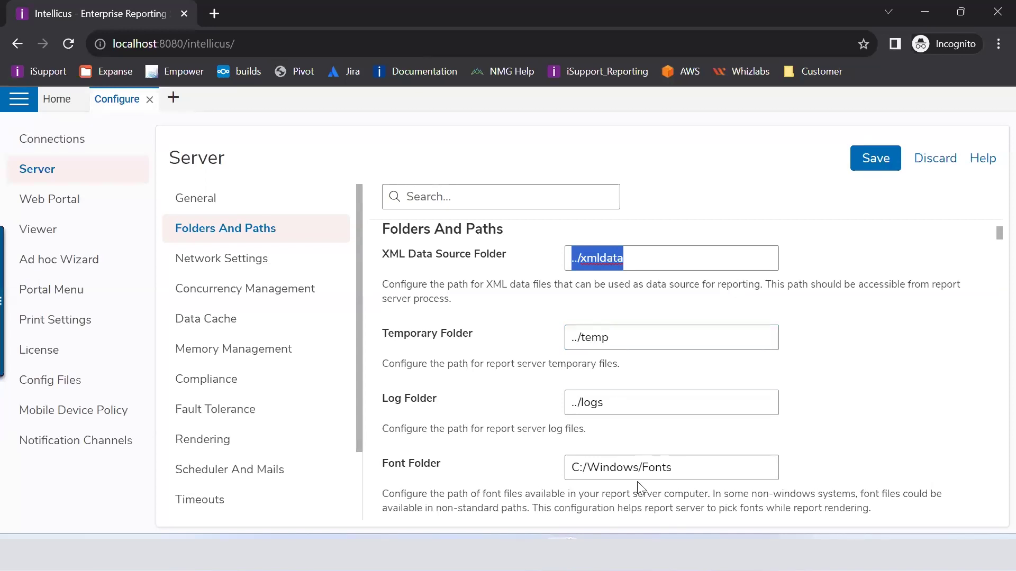
# Step: Open ReportEngine in File Explorer, select its xmldata subfolder, and return to Intellicus
pyautogui.moveTo(633, 553)
pyautogui.click(632, 512)
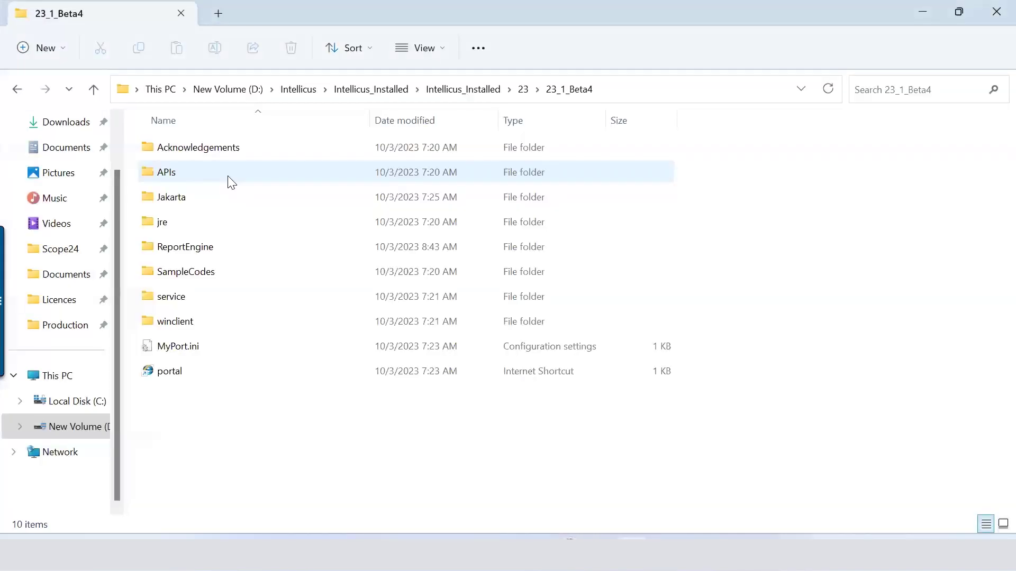
pyautogui.doubleClick(180, 247)
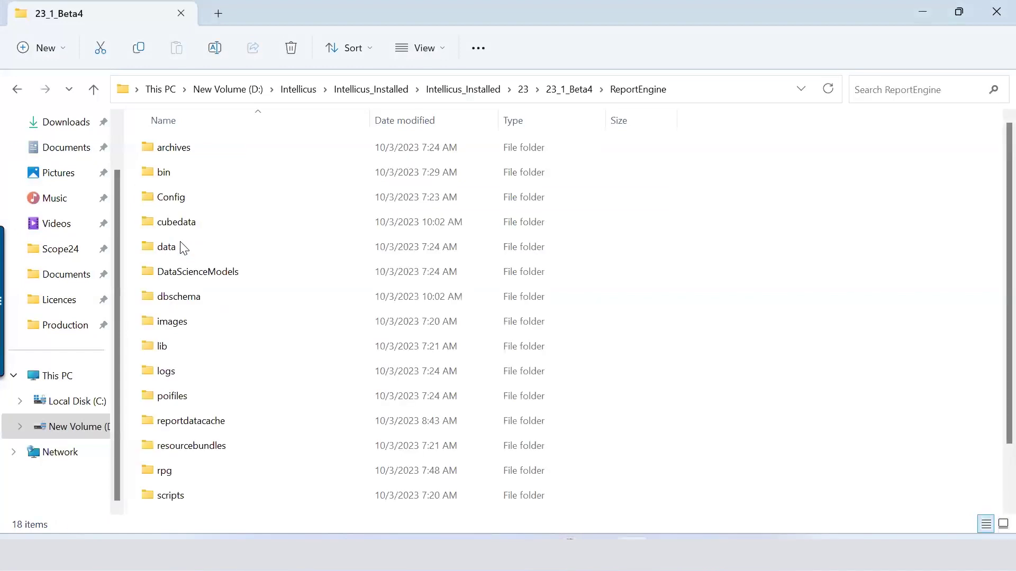
pyautogui.scroll(-1, 170, 307)
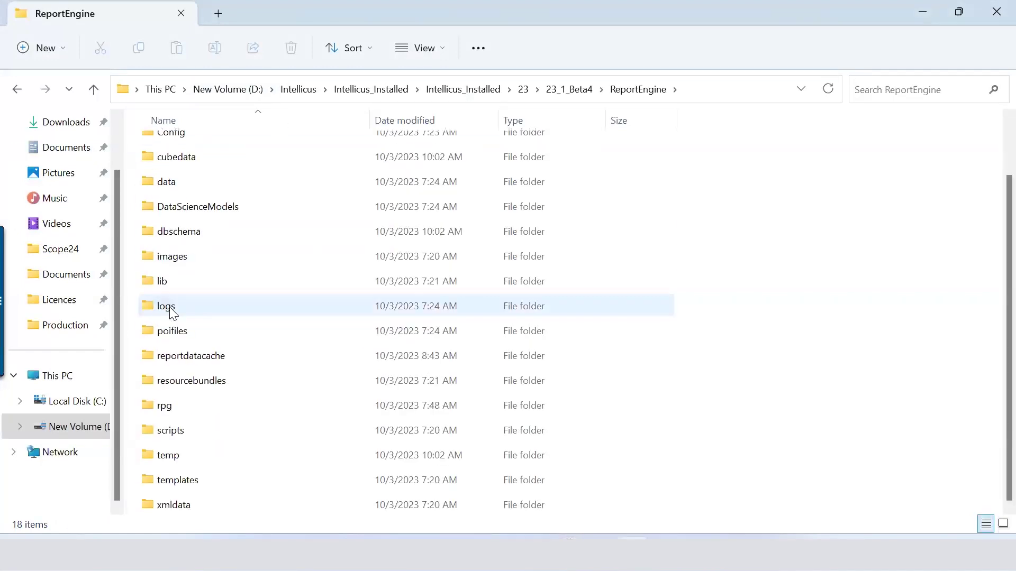
pyautogui.click(177, 506)
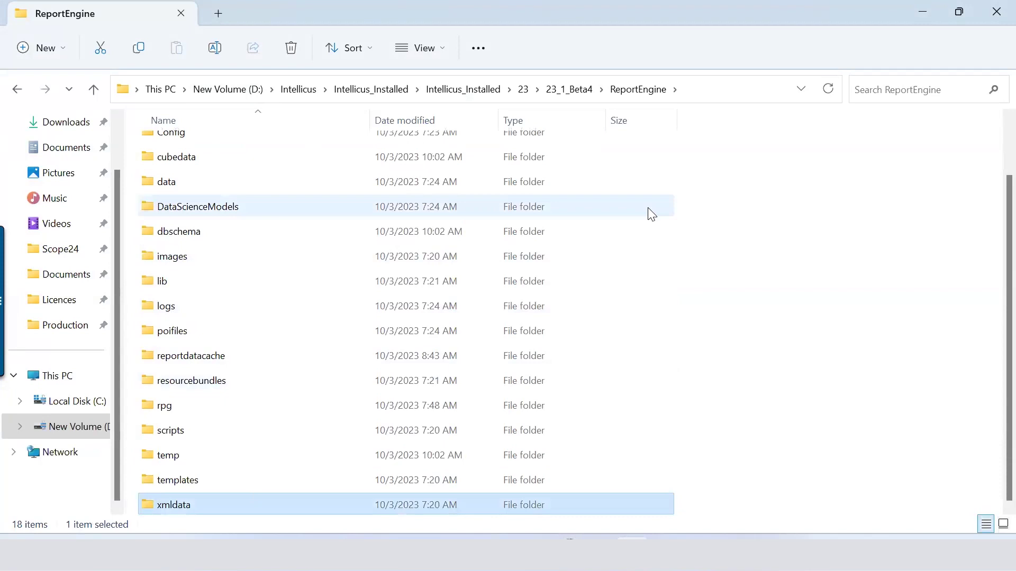
pyautogui.hotkey('alt', 'Tab')
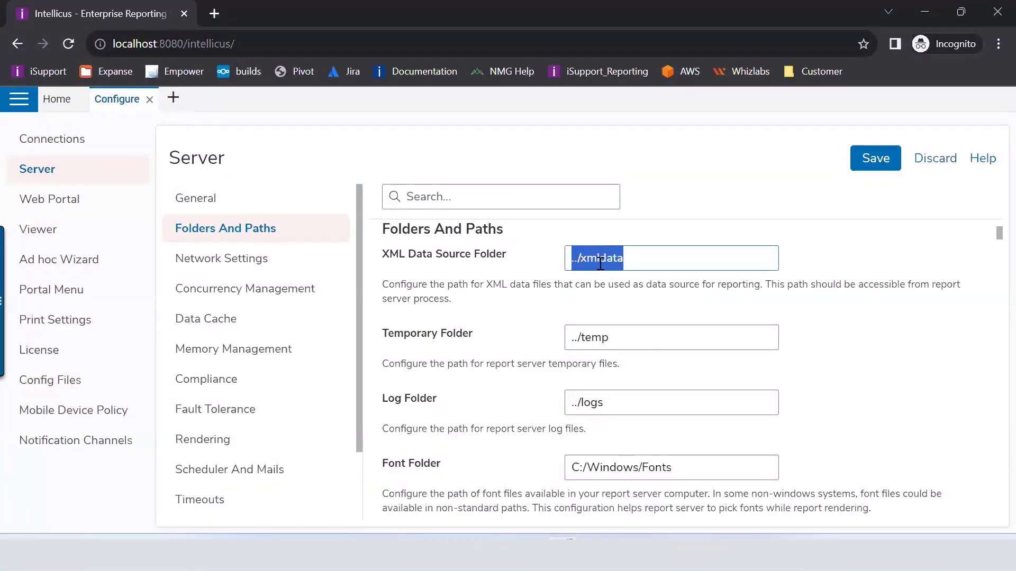
pyautogui.click(635, 259)
pyautogui.moveTo(589, 259); pyautogui.dragTo(567, 260)
pyautogui.click(667, 258)
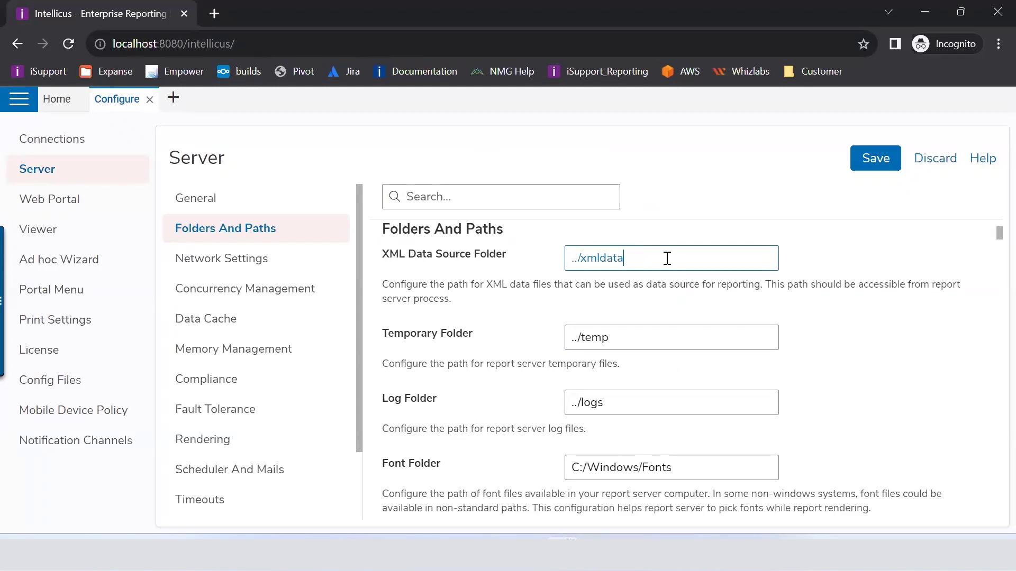
pyautogui.moveTo(667, 258); pyautogui.dragTo(566, 259)
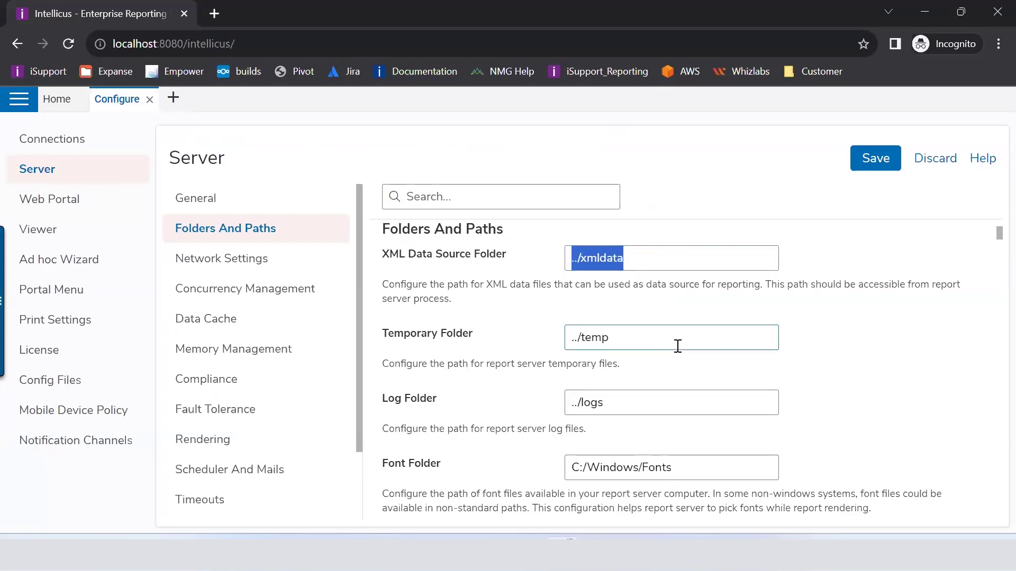
pyautogui.click(630, 337)
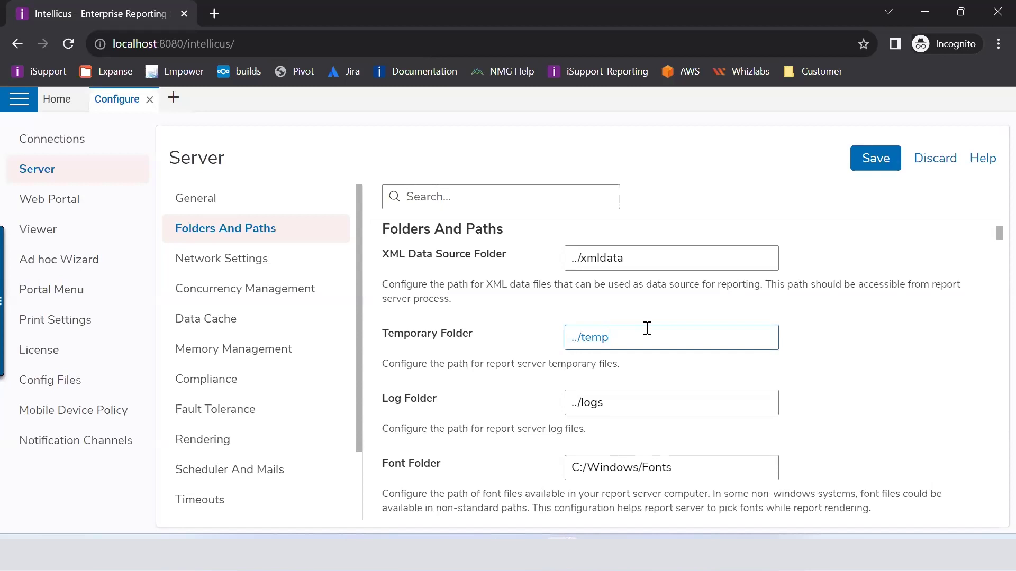
pyautogui.click(634, 553)
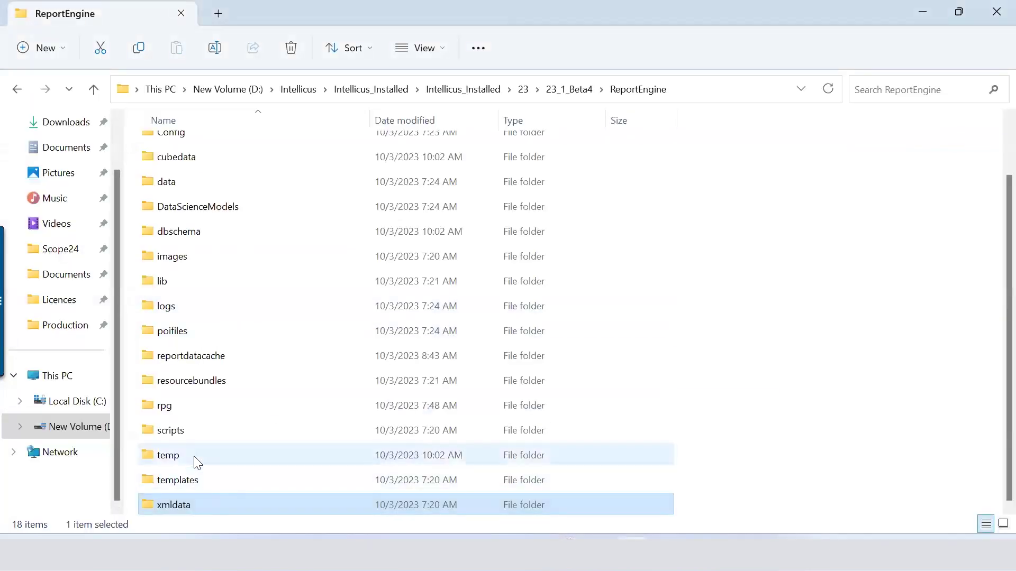
pyautogui.doubleClick(193, 456)
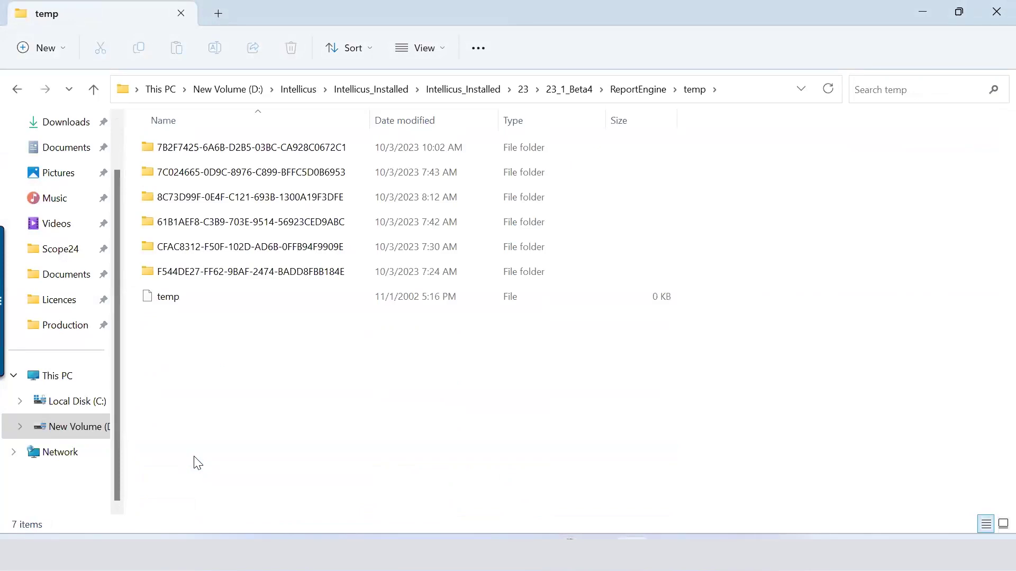
pyautogui.hotkey('alt', 'Left')
pyautogui.hotkey('alt', 'Tab')
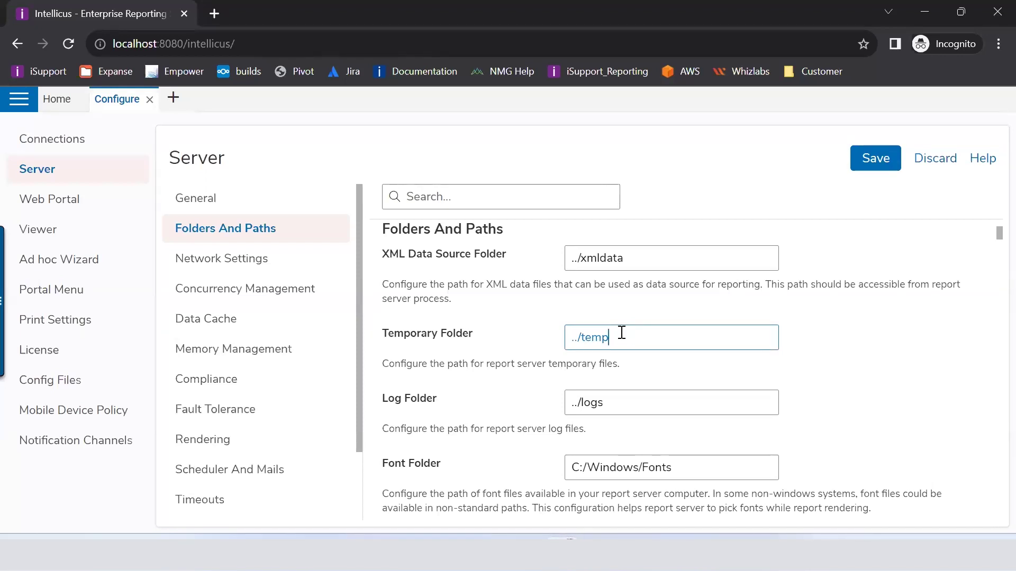
# Step: Select 'logs' in the ../logs Log Folder path, then switch to File Explorer
pyautogui.click(622, 402)
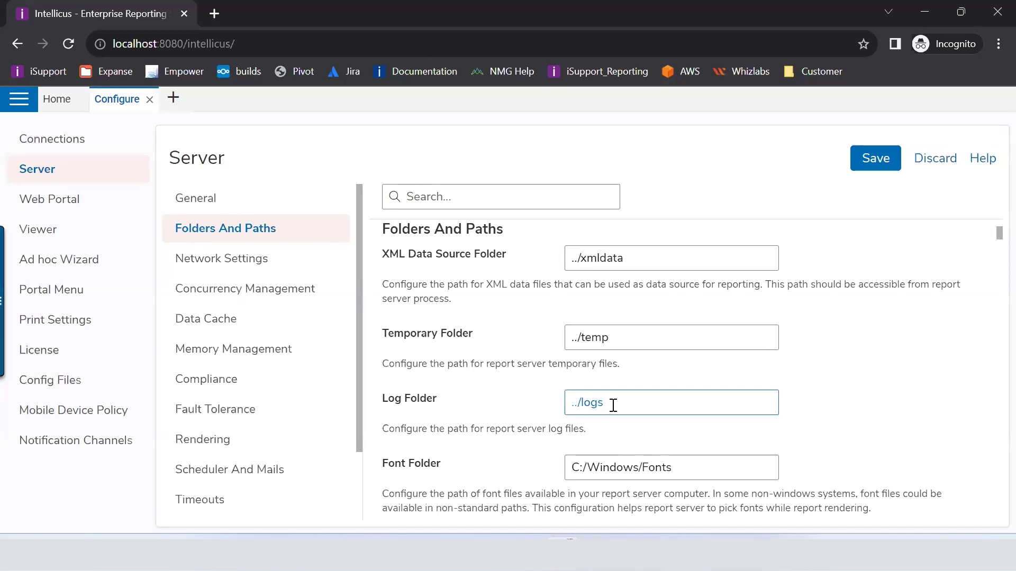
pyautogui.moveTo(613, 406); pyautogui.dragTo(579, 394)
pyautogui.hotkey('alt', 'Tab')
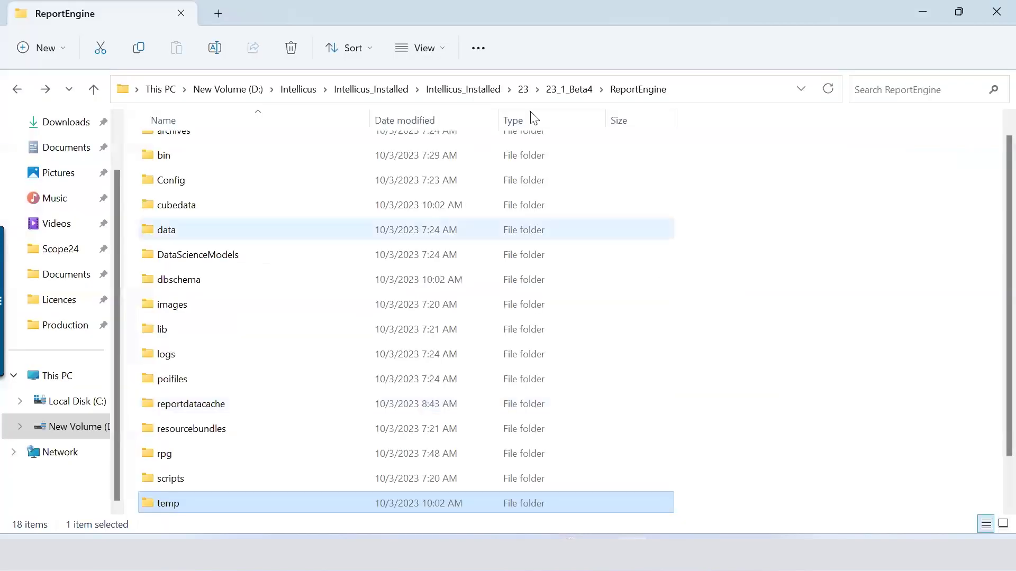
# Step: Open the ReportEngine logs folder to find ReportEngine.log, comparing it with Intellicus's ../logs path
pyautogui.click(201, 352)
pyautogui.doubleClick(206, 364)
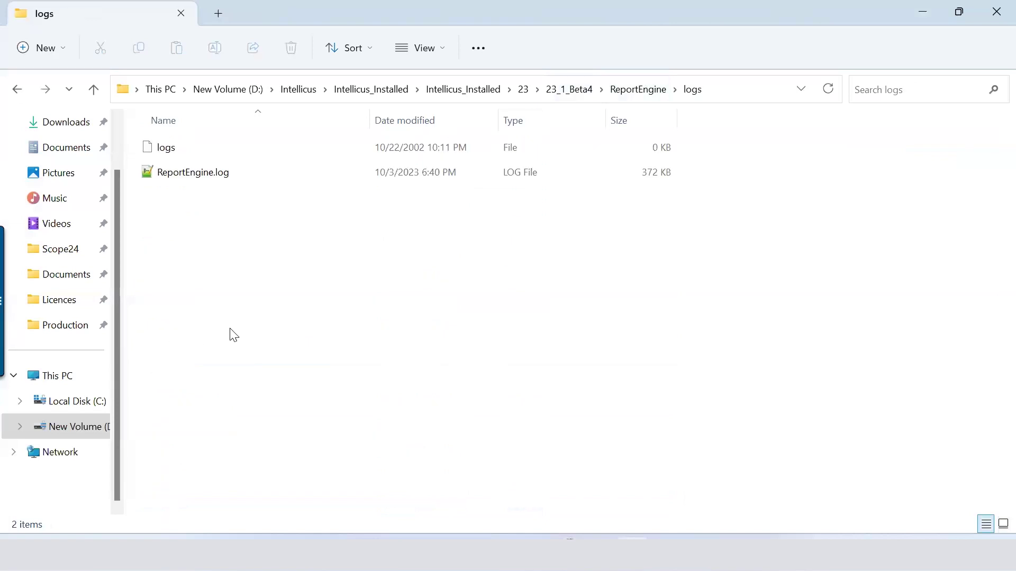
pyautogui.hotkey('alt', 'Tab')
pyautogui.scroll(1, 823, 349)
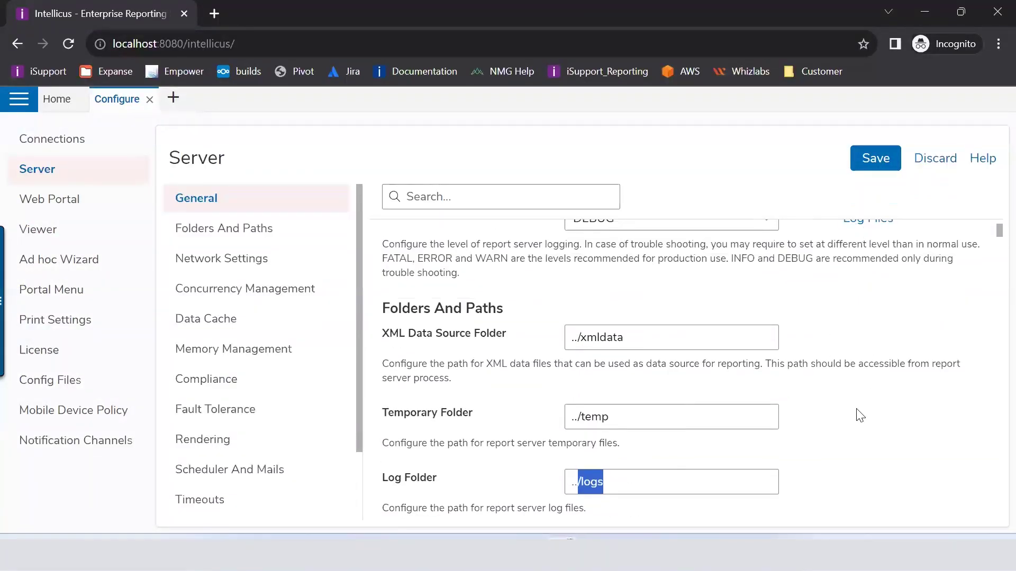
pyautogui.scroll(-1, 858, 415)
pyautogui.hotkey('alt', 'Tab')
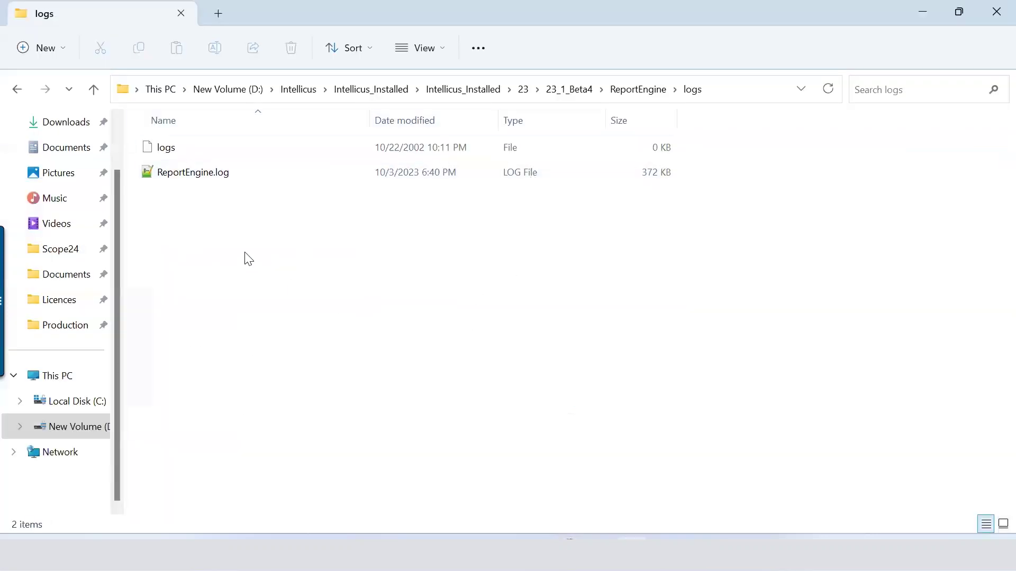
pyautogui.hotkey('alt', 'Tab')
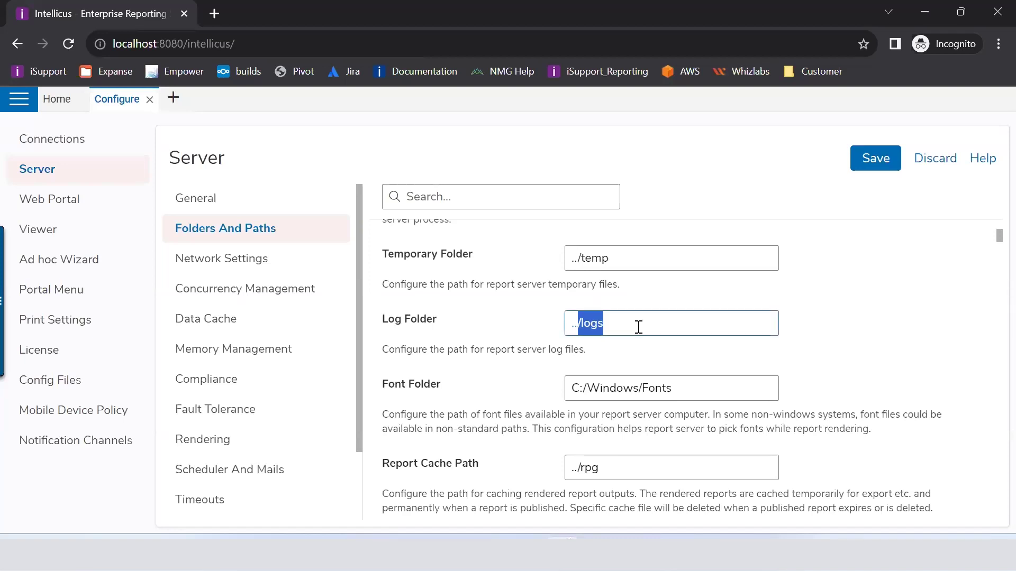
pyautogui.moveTo(640, 324); pyautogui.dragTo(569, 314)
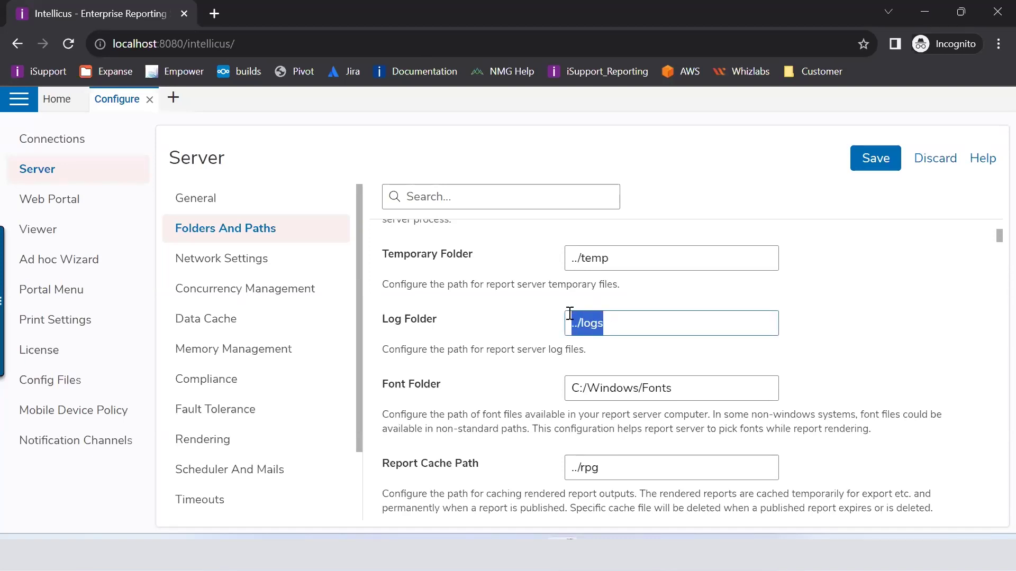
pyautogui.click(575, 362)
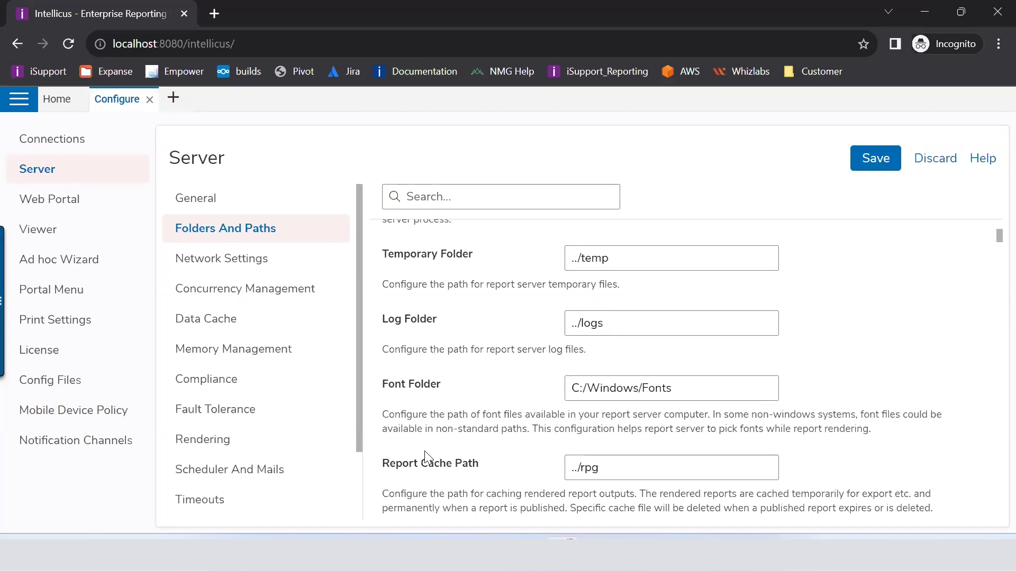
pyautogui.scroll(-1, 428, 459)
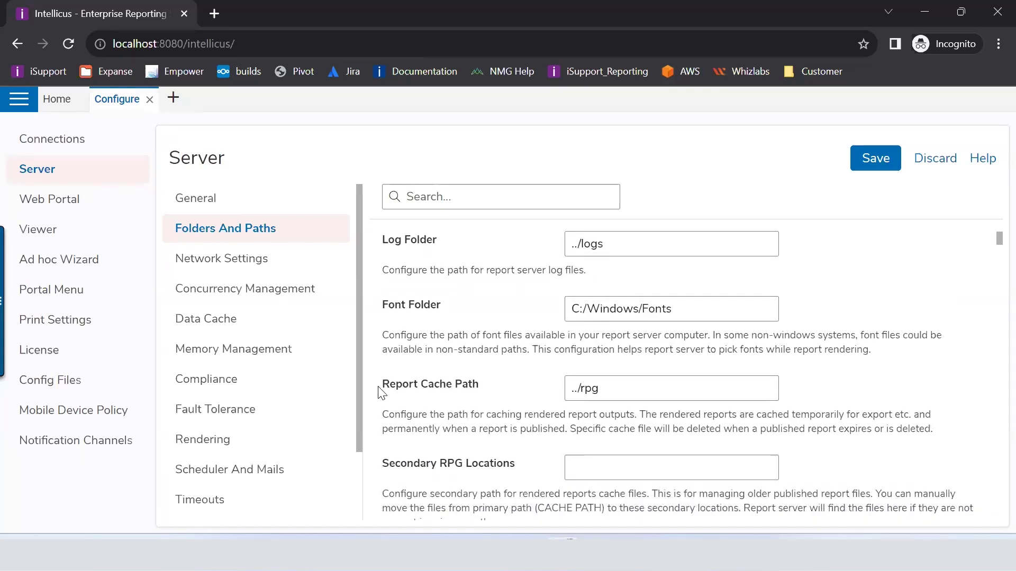
pyautogui.scroll(-2, 381, 392)
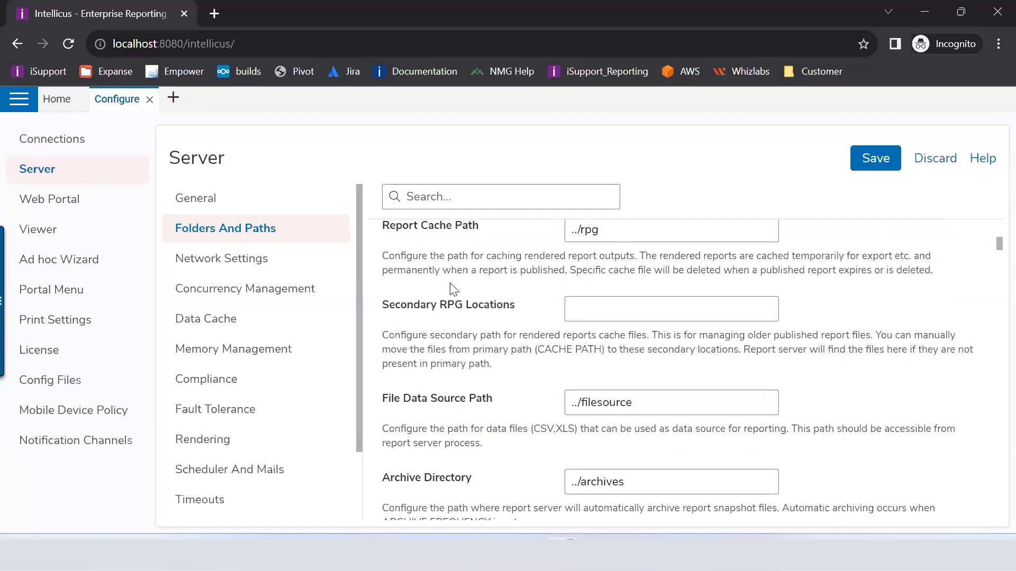
pyautogui.scroll(1, 456, 288)
pyautogui.scroll(1, 456, 288)
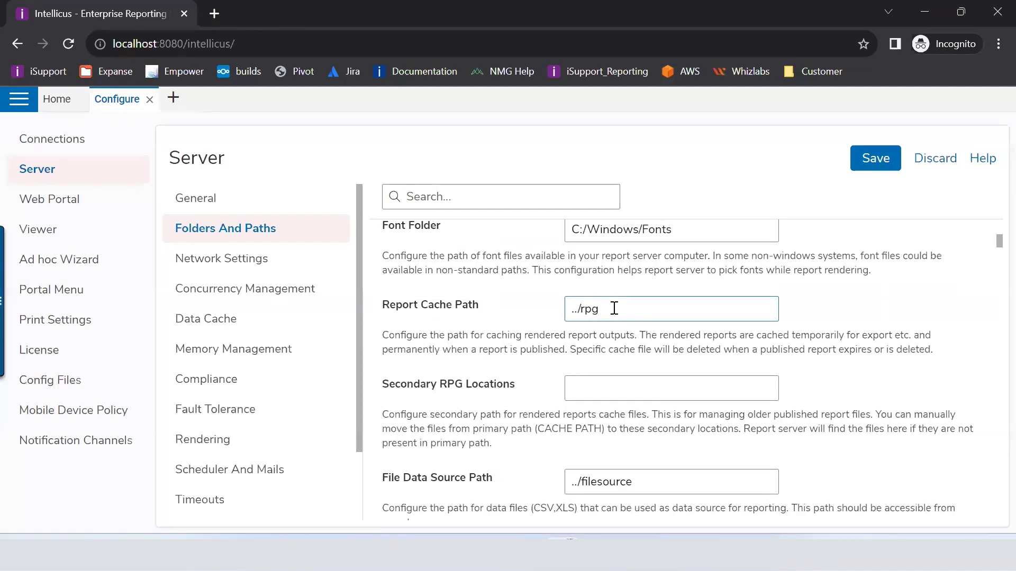
pyautogui.moveTo(614, 307); pyautogui.dragTo(469, 310)
pyautogui.click(395, 333)
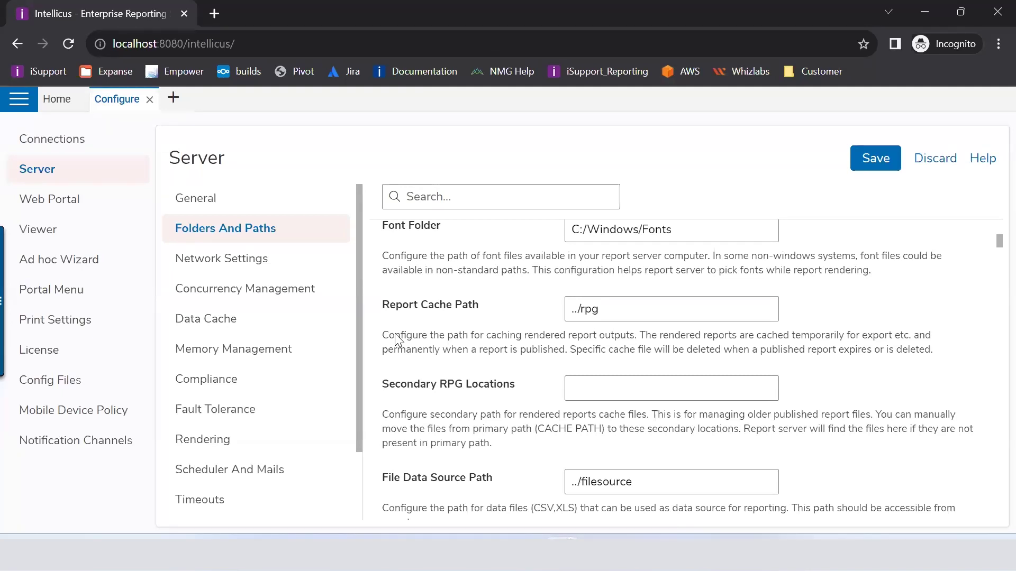
pyautogui.click(647, 303)
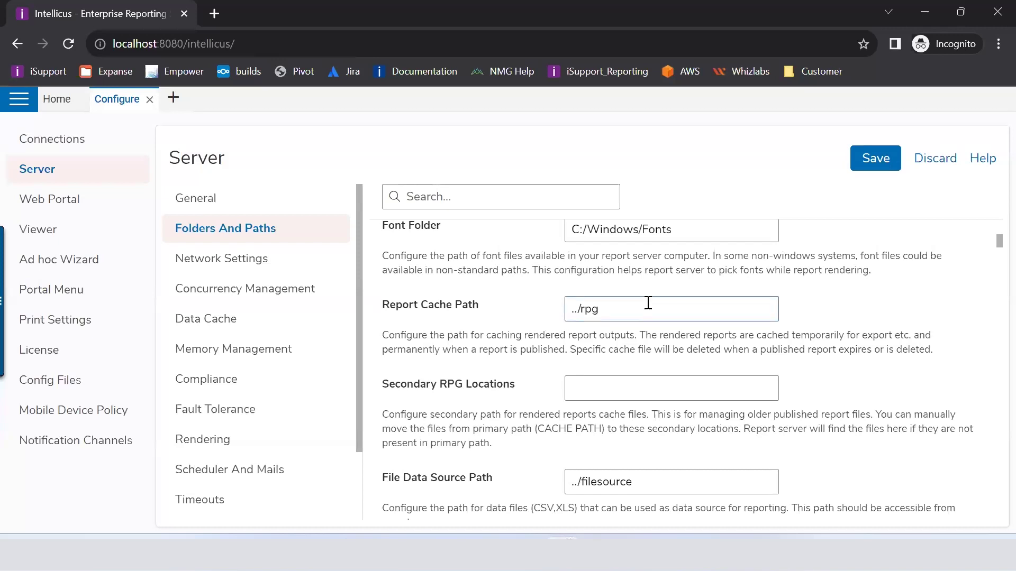
pyautogui.moveTo(578, 287); pyautogui.dragTo(575, 286)
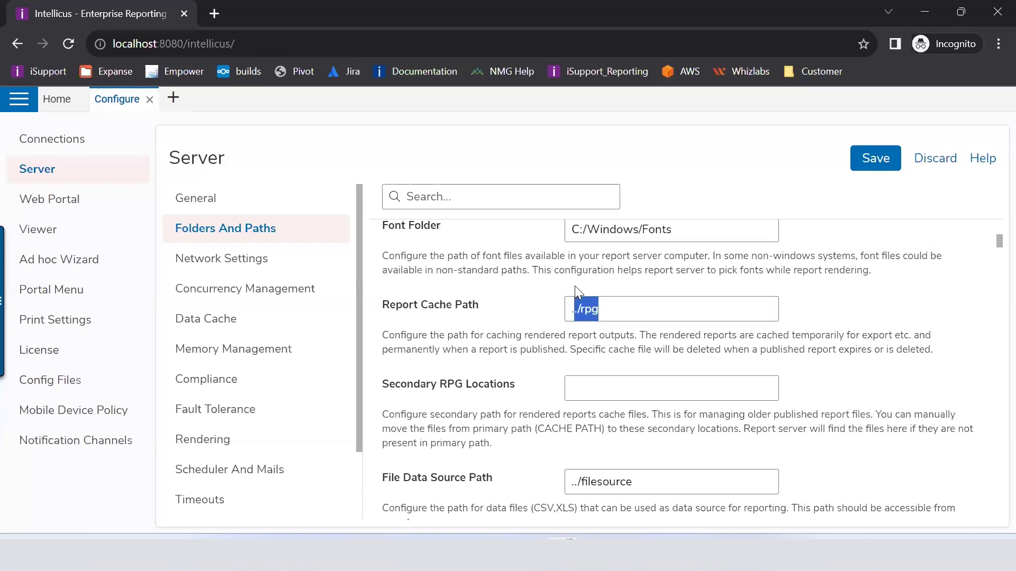
pyautogui.moveTo(482, 307); pyautogui.dragTo(384, 304)
pyautogui.moveTo(610, 310); pyautogui.dragTo(570, 310)
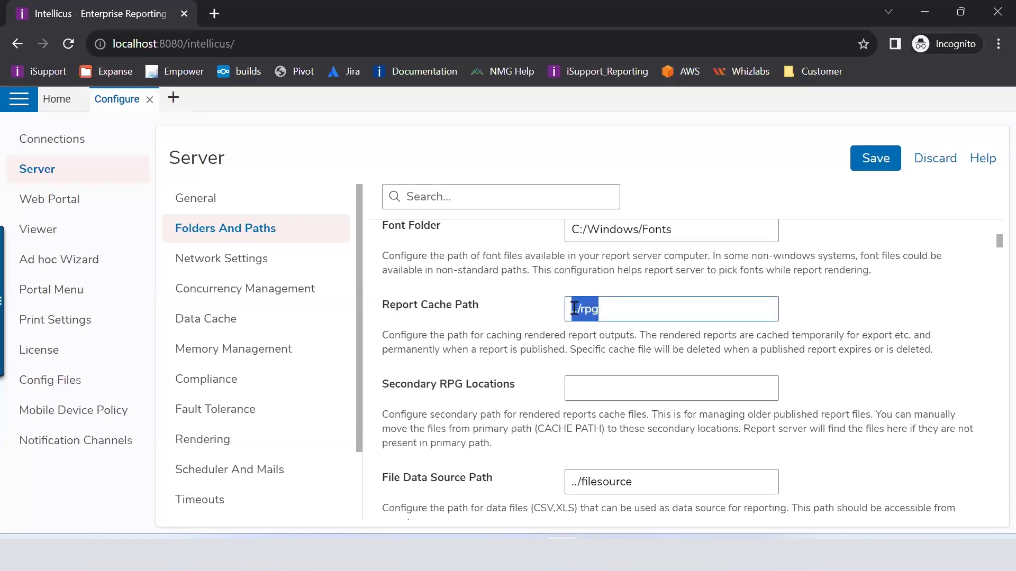
pyautogui.click(682, 344)
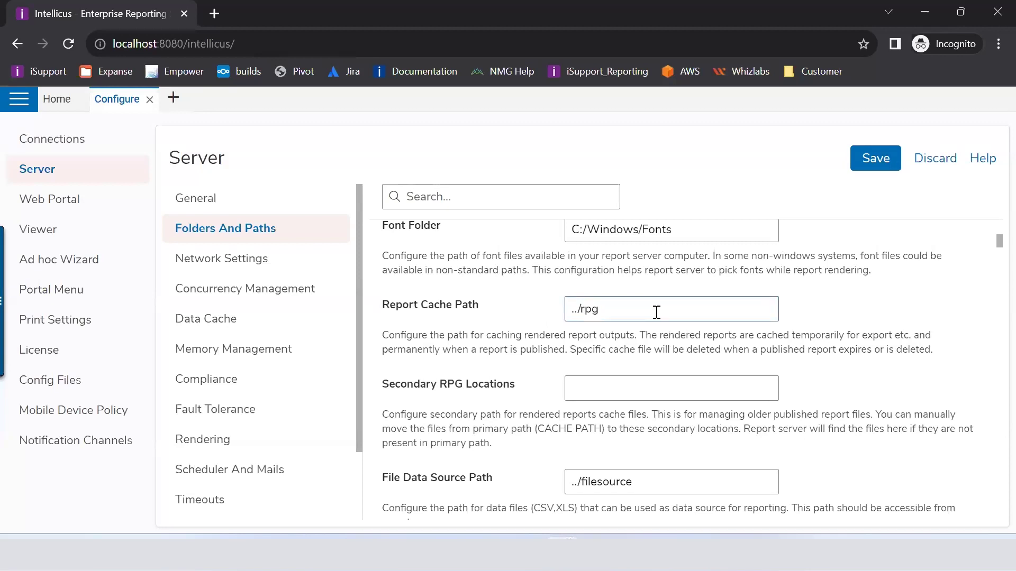
pyautogui.moveTo(655, 312); pyautogui.dragTo(556, 300)
pyautogui.click(608, 347)
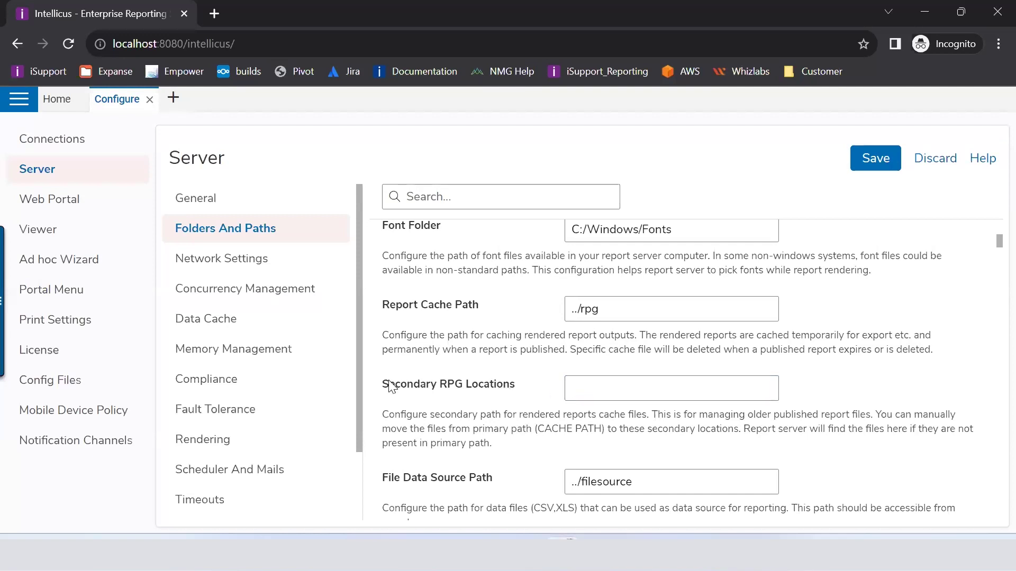
pyautogui.moveTo(390, 386); pyautogui.dragTo(526, 399)
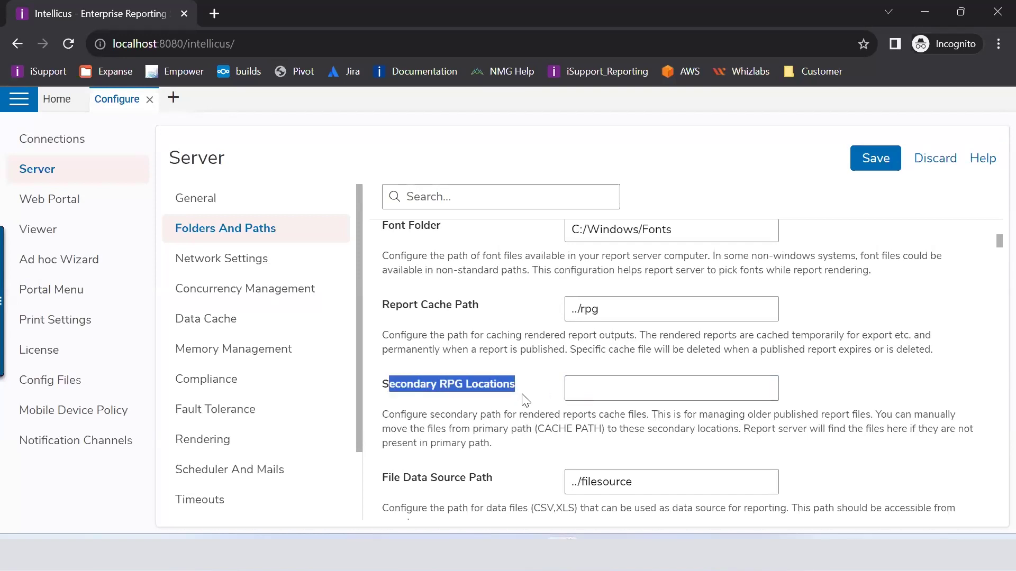
pyautogui.click(591, 388)
pyautogui.moveTo(597, 311); pyautogui.dragTo(575, 310)
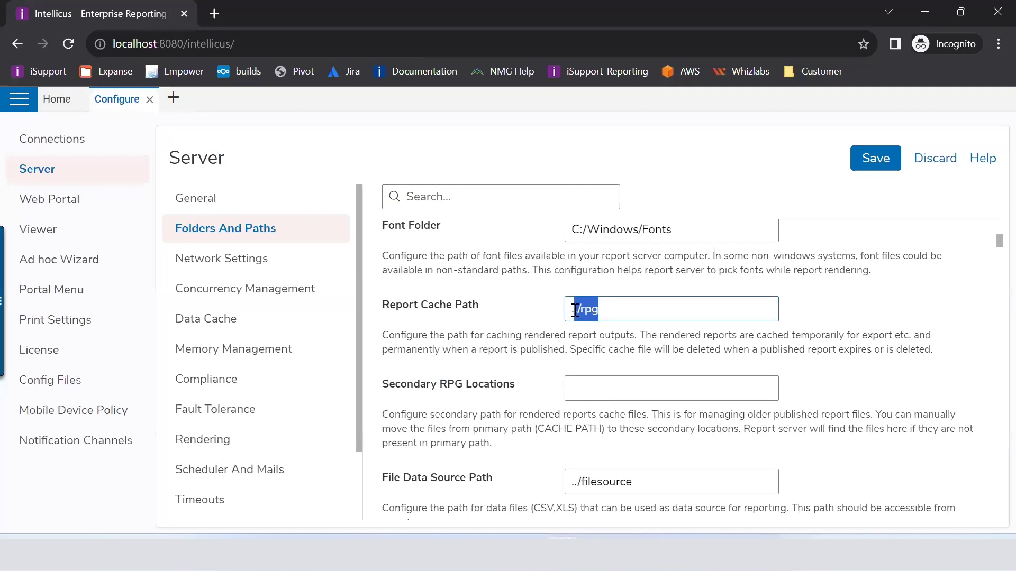
pyautogui.click(606, 386)
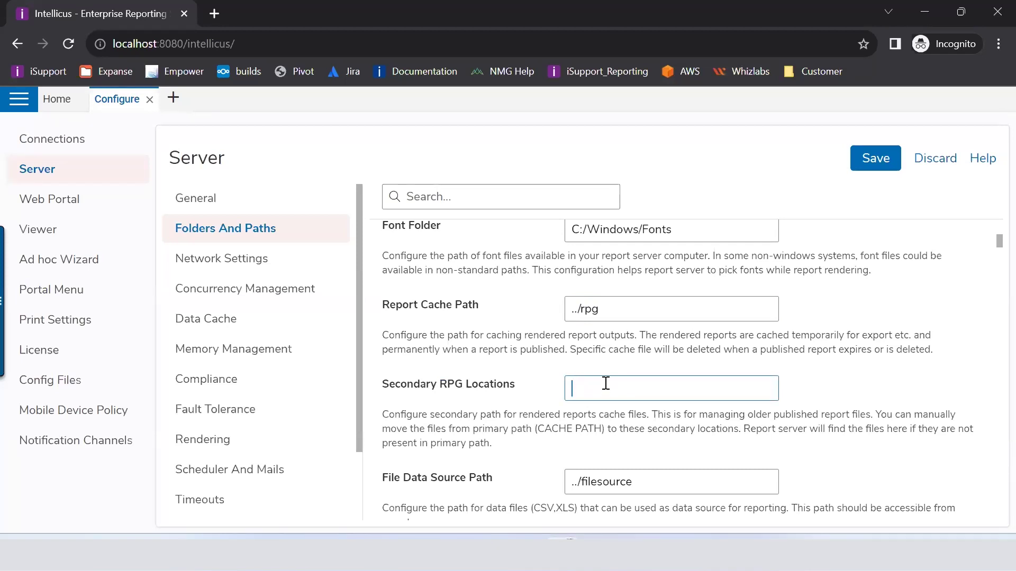
pyautogui.scroll(-3, 606, 386)
pyautogui.click(692, 328)
pyautogui.moveTo(692, 328); pyautogui.dragTo(568, 322)
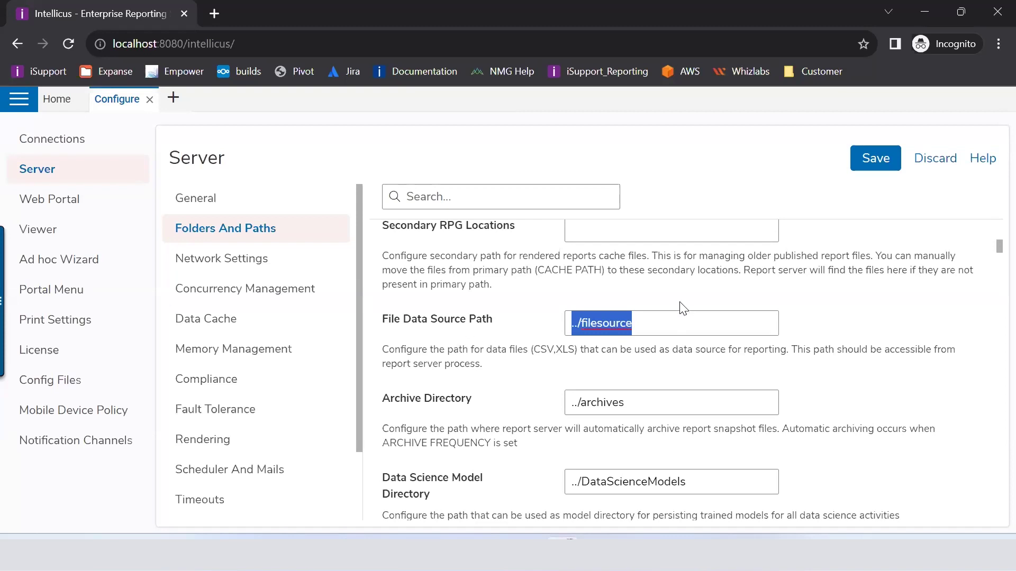
pyautogui.click(656, 327)
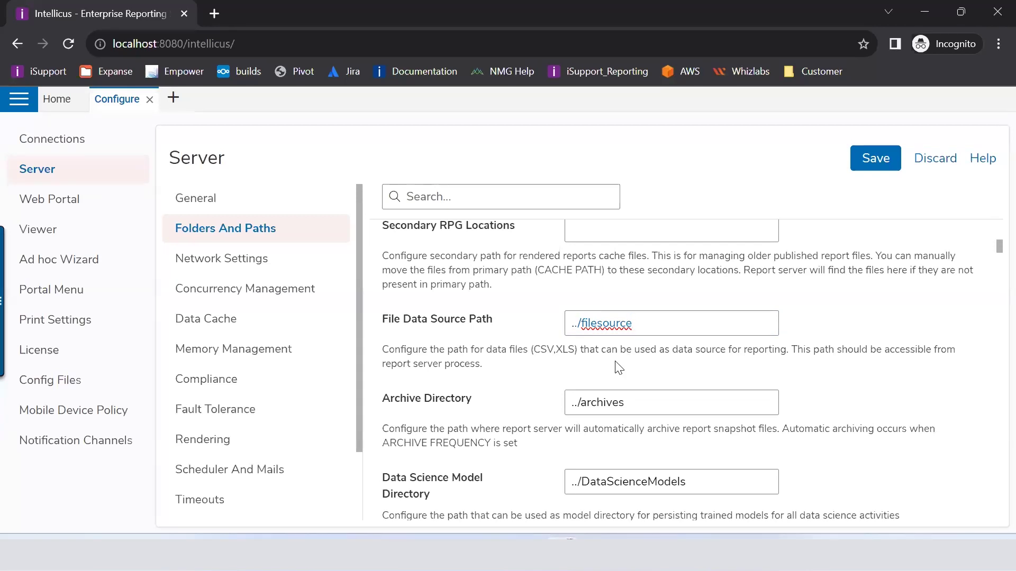
# Step: Highlight the ../archives and ../DataScienceModels directory values, then go to Network Settings
pyautogui.scroll(-1, 617, 366)
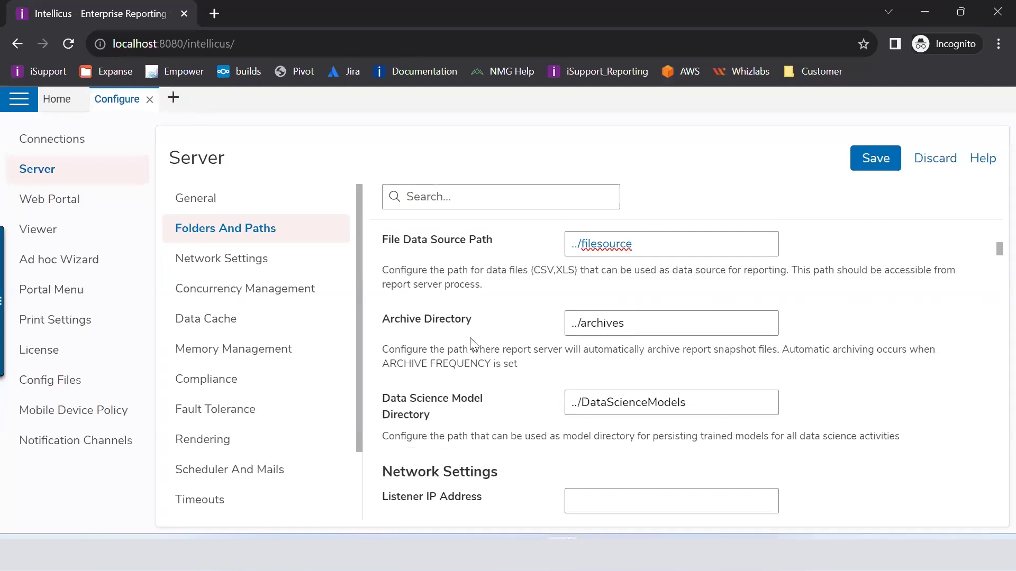
pyautogui.click(640, 333)
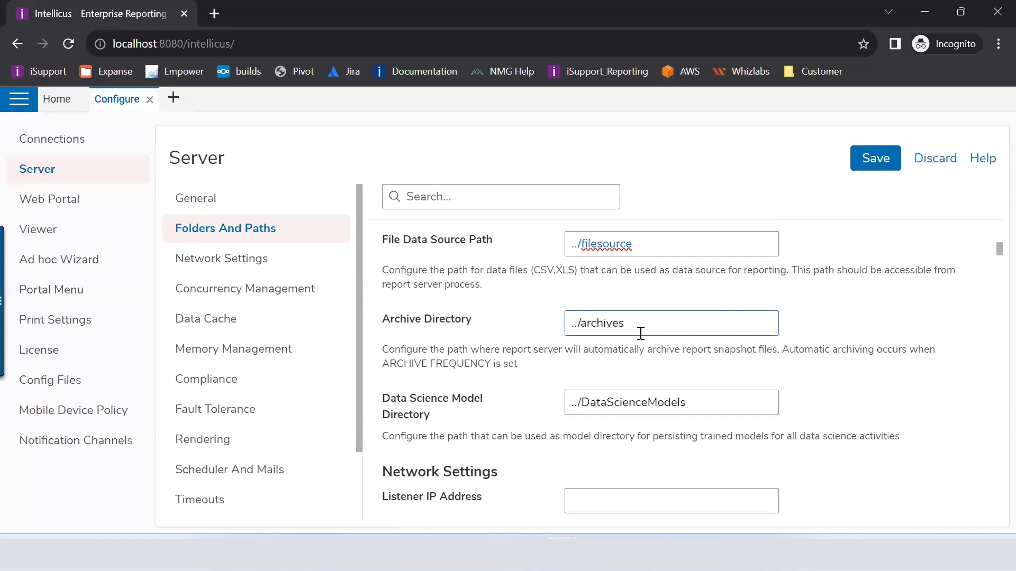
pyautogui.moveTo(637, 332); pyautogui.dragTo(567, 328)
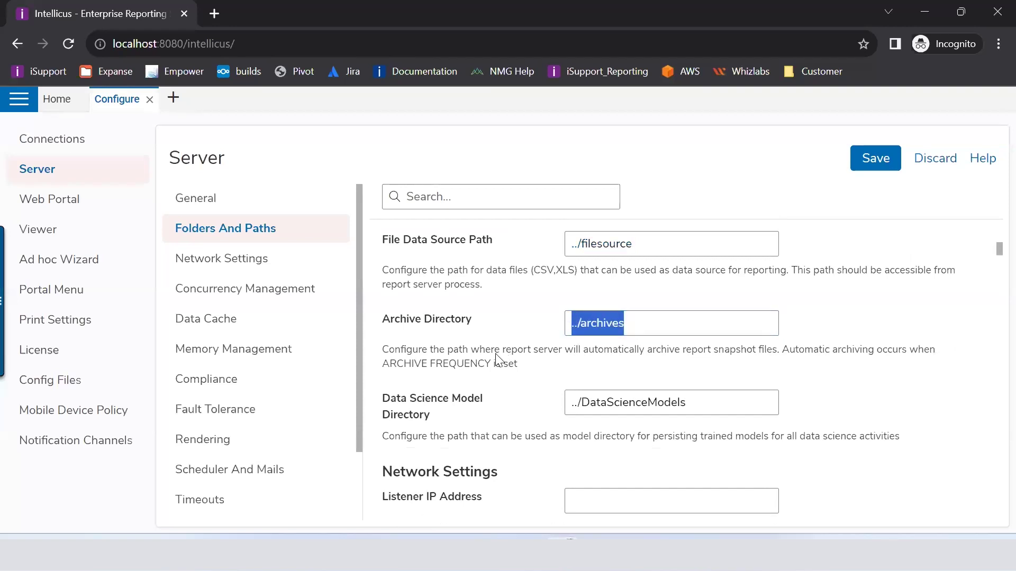
pyautogui.scroll(-3, 561, 357)
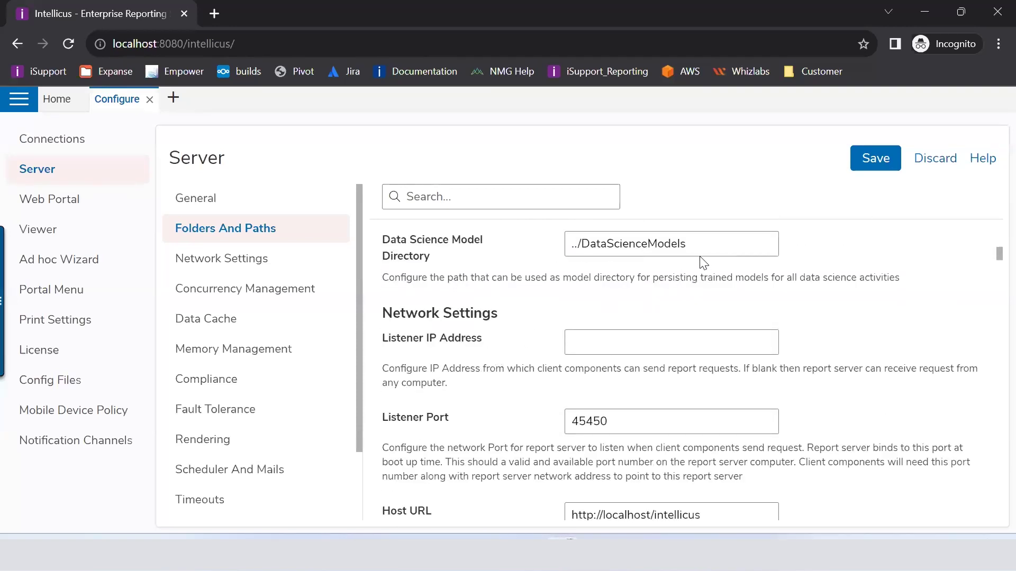
pyautogui.moveTo(704, 244); pyautogui.dragTo(572, 245)
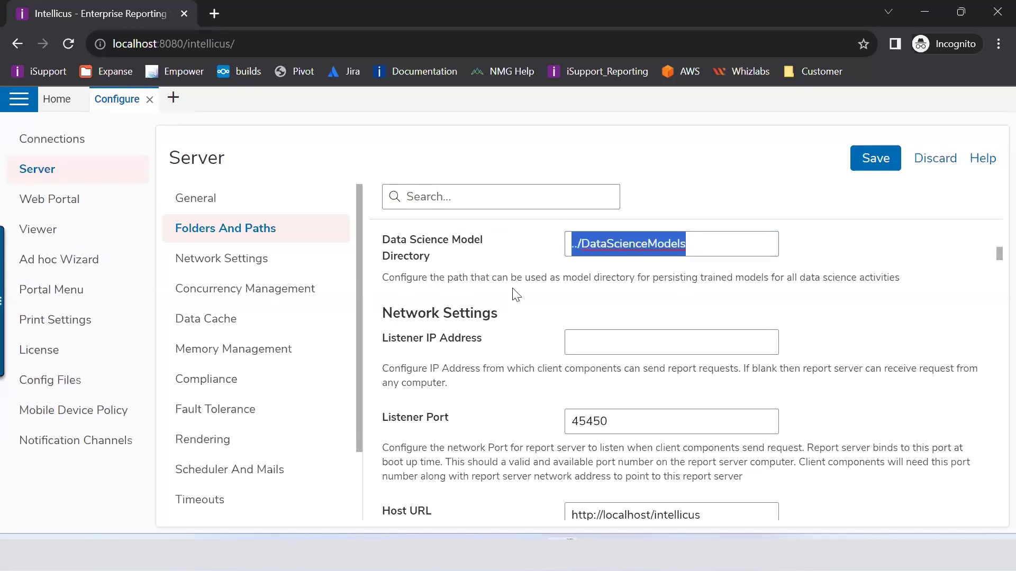
pyautogui.click(259, 262)
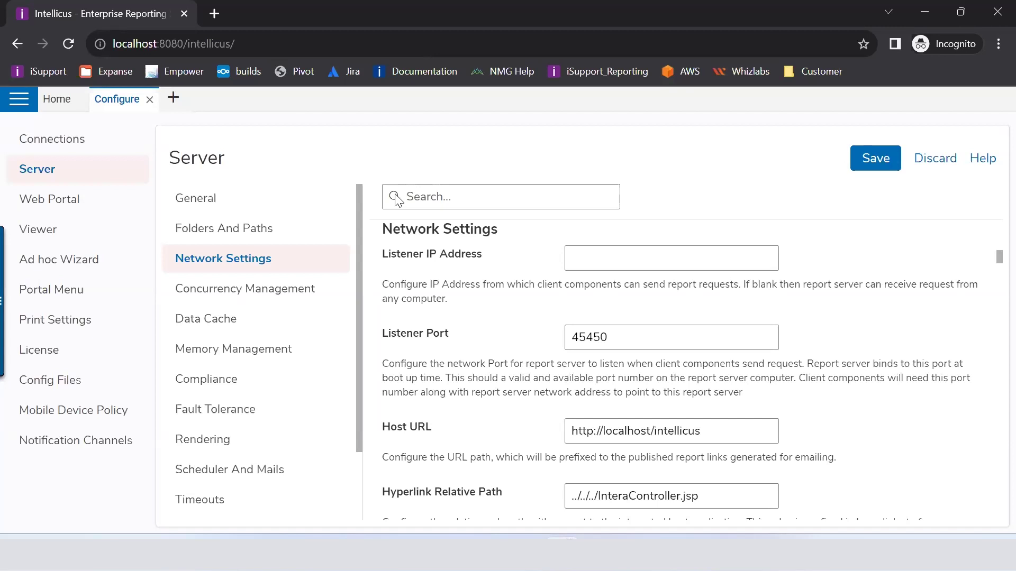
pyautogui.click(612, 337)
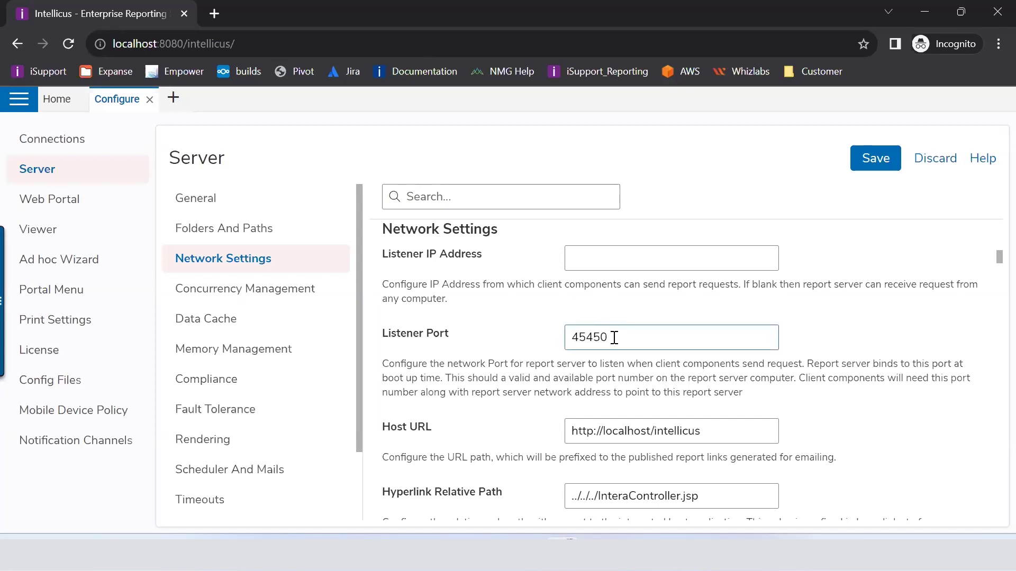
pyautogui.moveTo(614, 339); pyautogui.dragTo(566, 337)
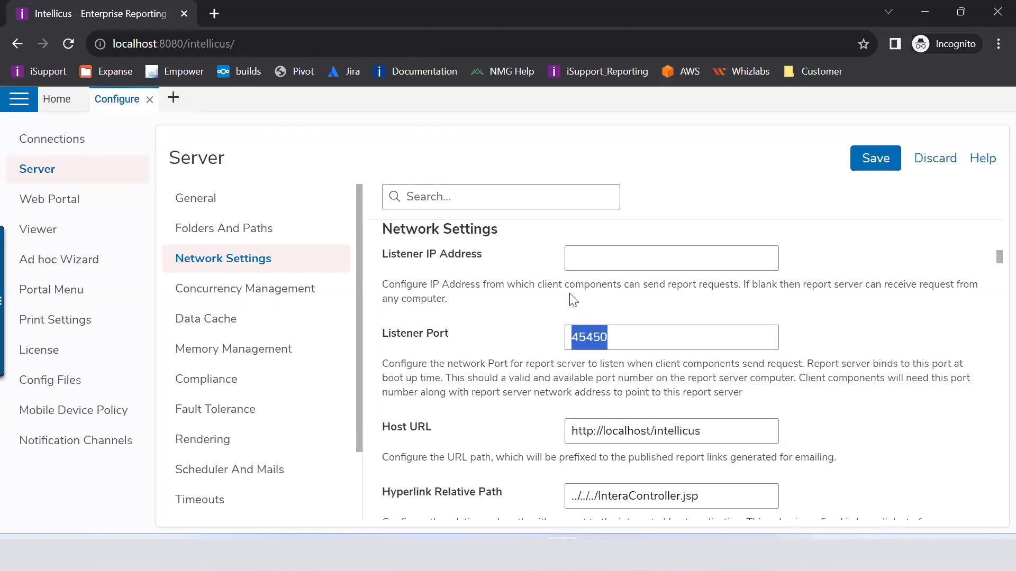
pyautogui.click(619, 336)
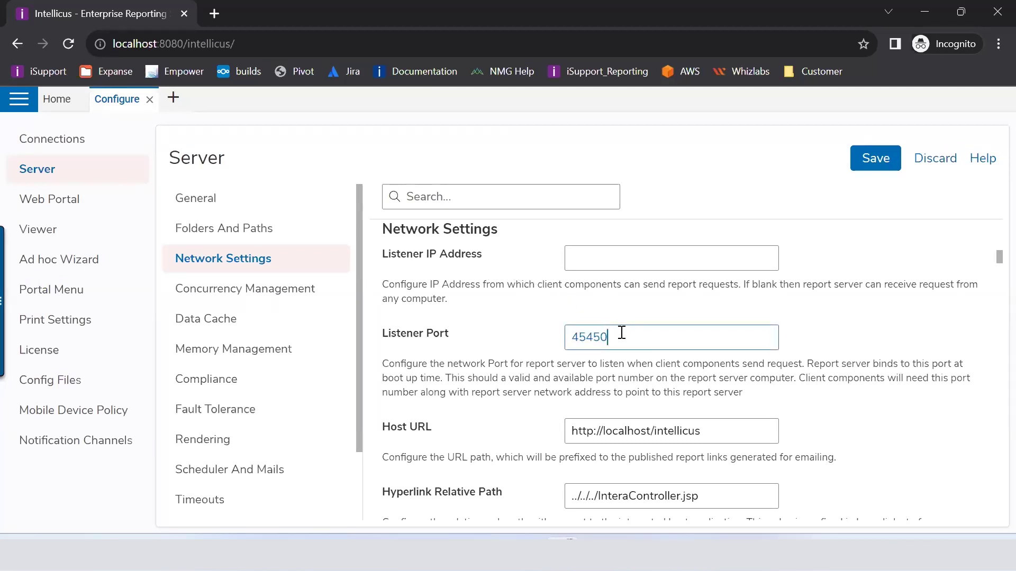
pyautogui.moveTo(623, 337); pyautogui.dragTo(557, 338)
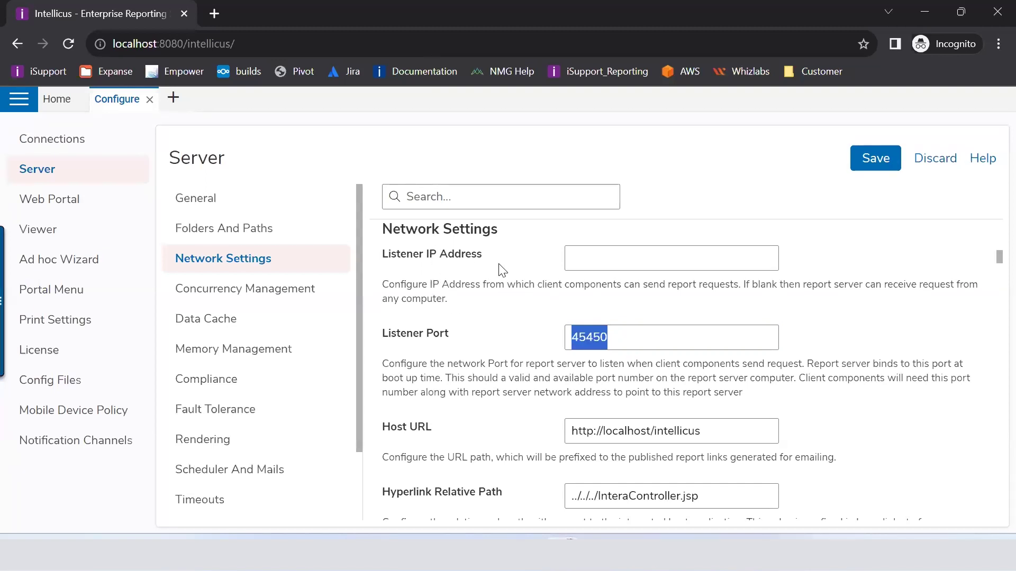
pyautogui.click(579, 257)
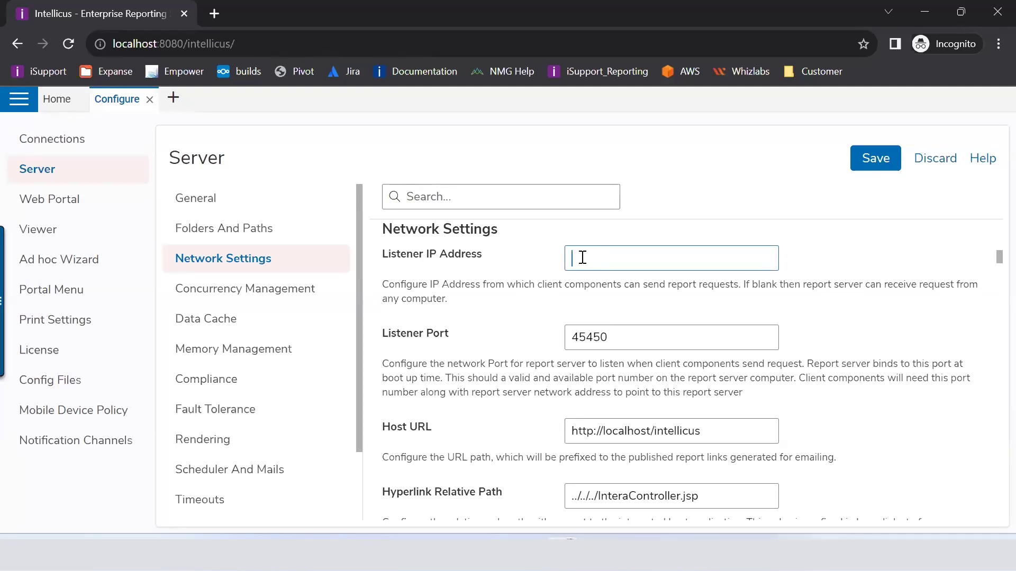
pyautogui.click(582, 258)
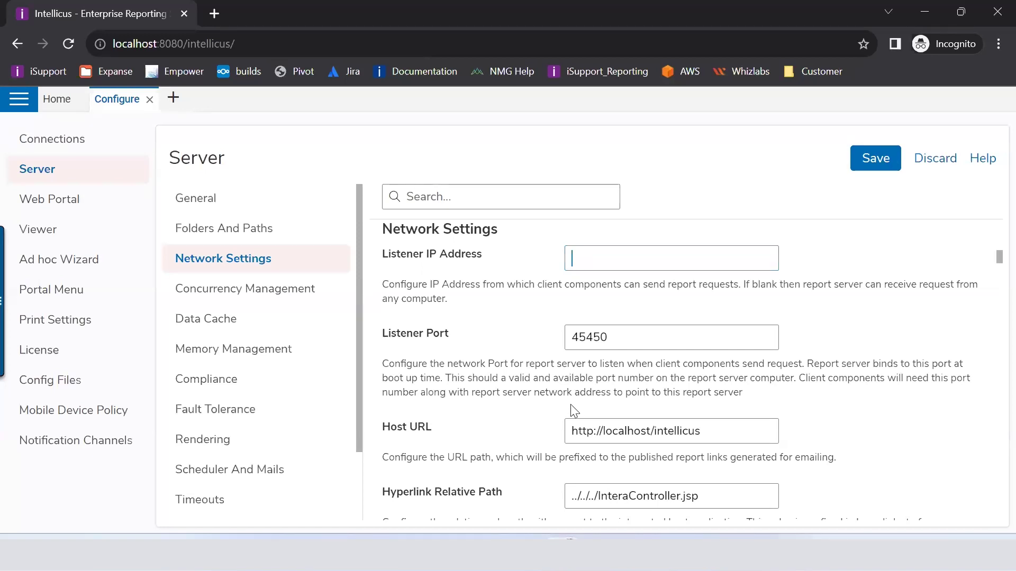
pyautogui.scroll(-1, 574, 412)
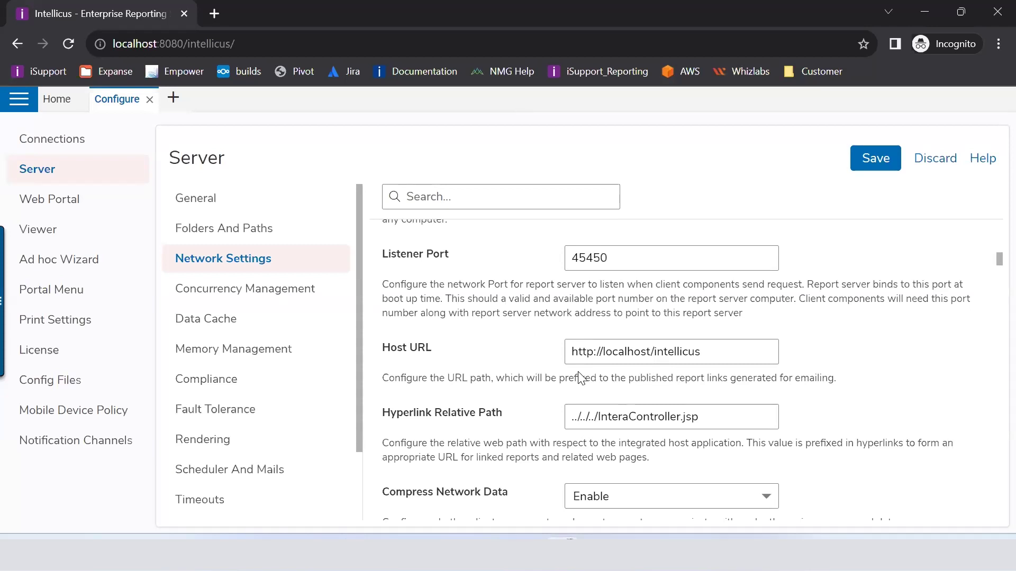
pyautogui.moveTo(725, 349); pyautogui.dragTo(528, 361)
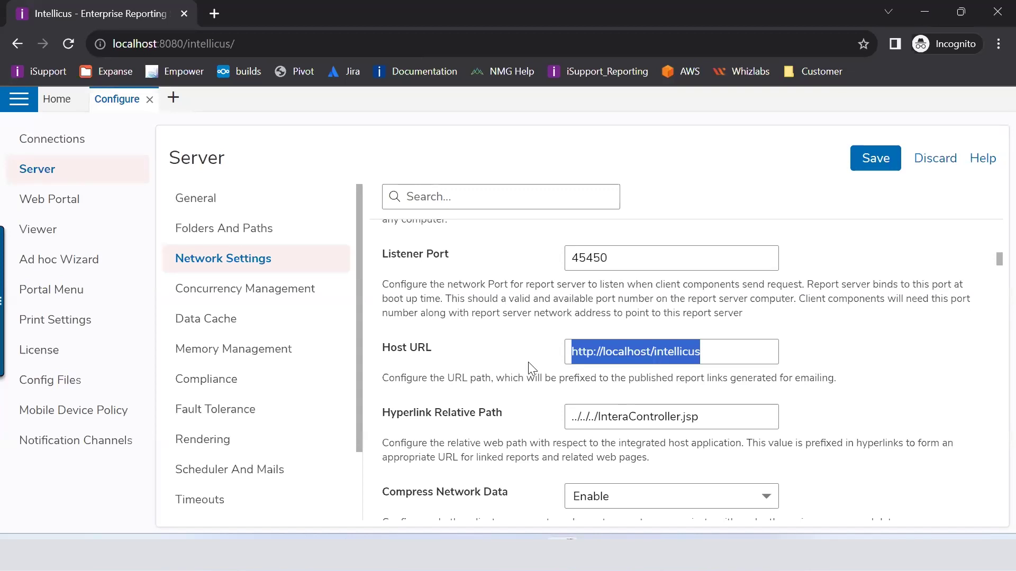
pyautogui.moveTo(431, 350); pyautogui.dragTo(384, 218)
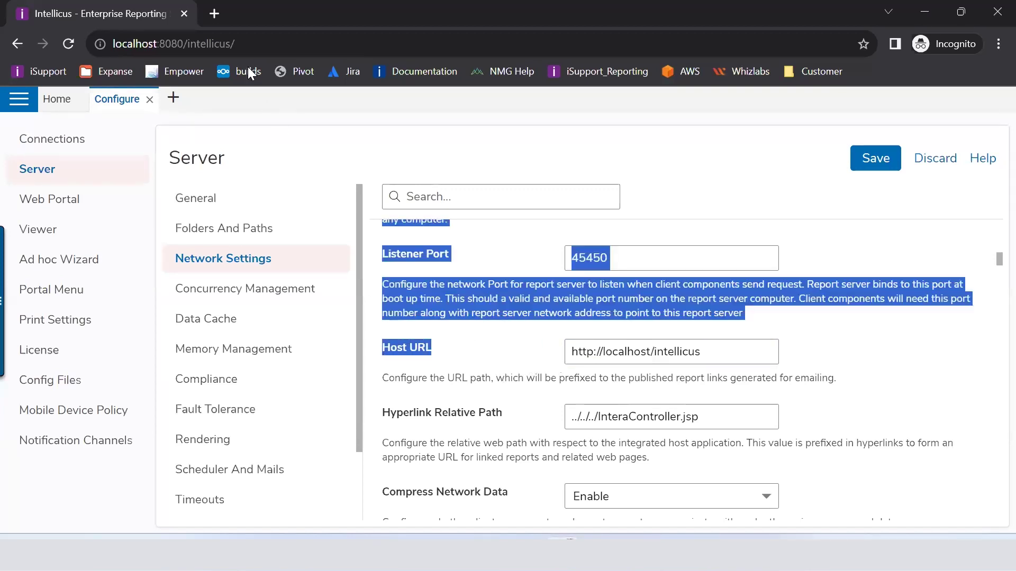
pyautogui.click(224, 49)
pyautogui.hotkey('ctrl', 'c')
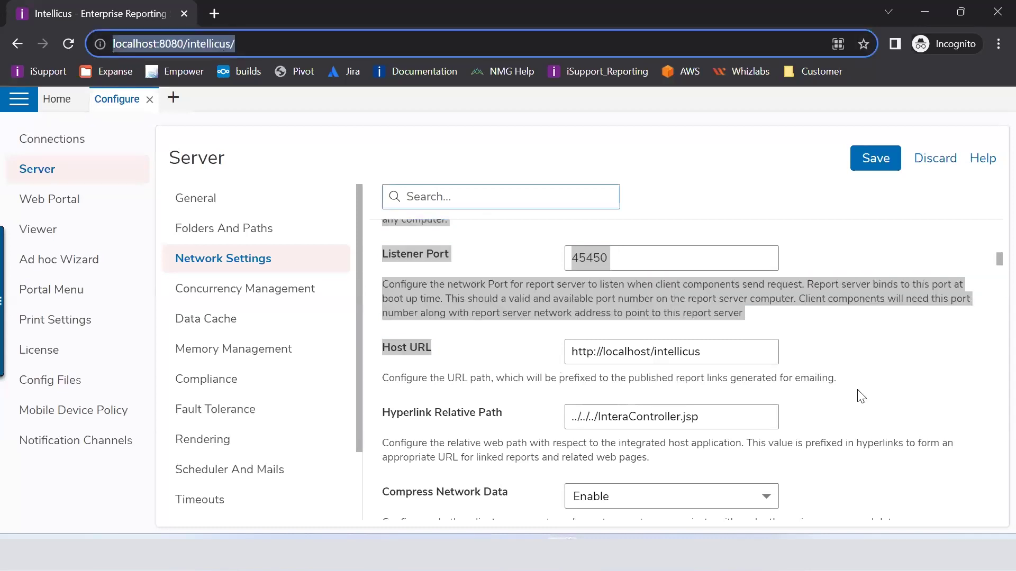
pyautogui.moveTo(738, 350); pyautogui.dragTo(515, 331)
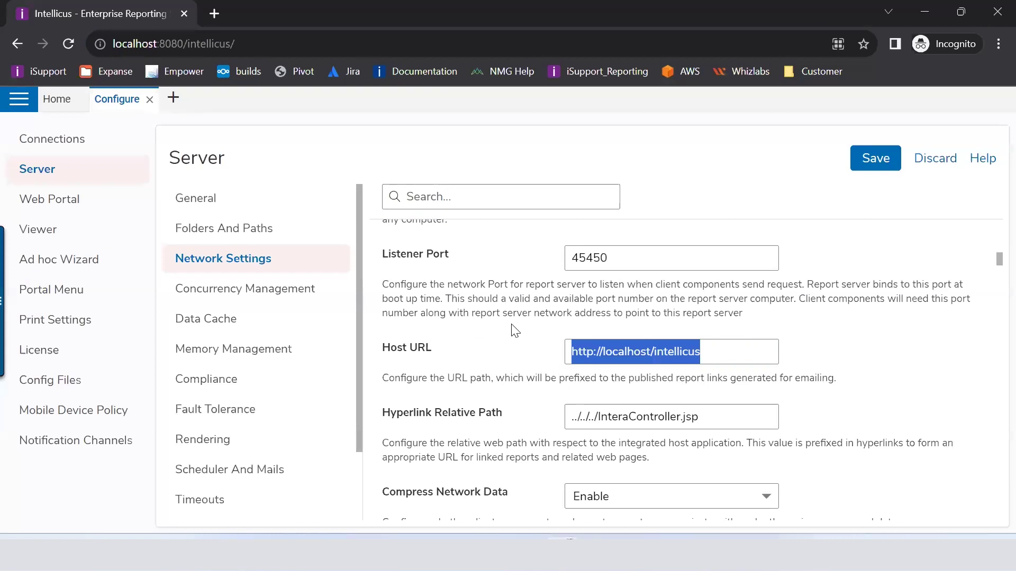
pyautogui.hotkey('ctrl', 'v')
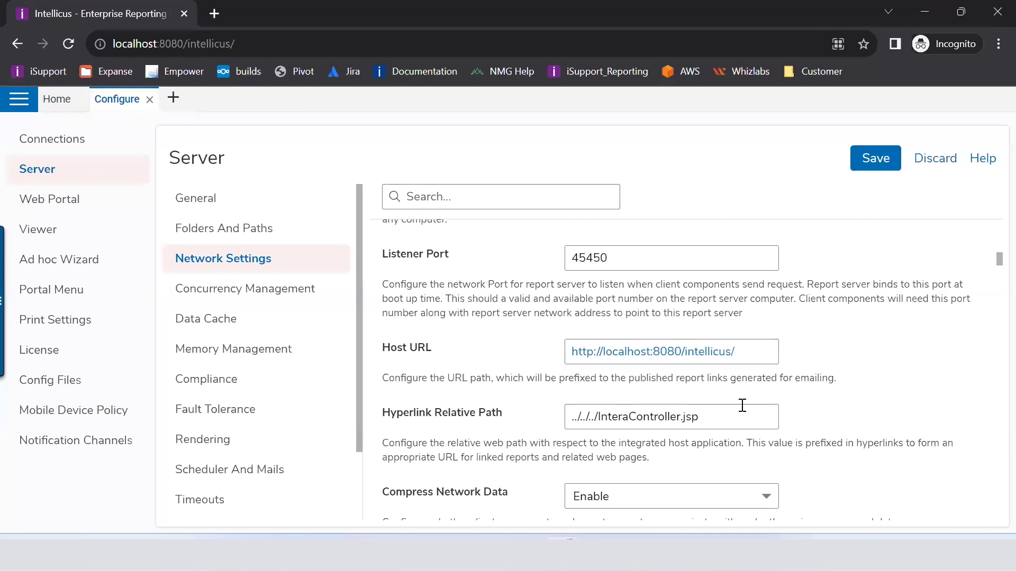
pyautogui.doubleClick(618, 351)
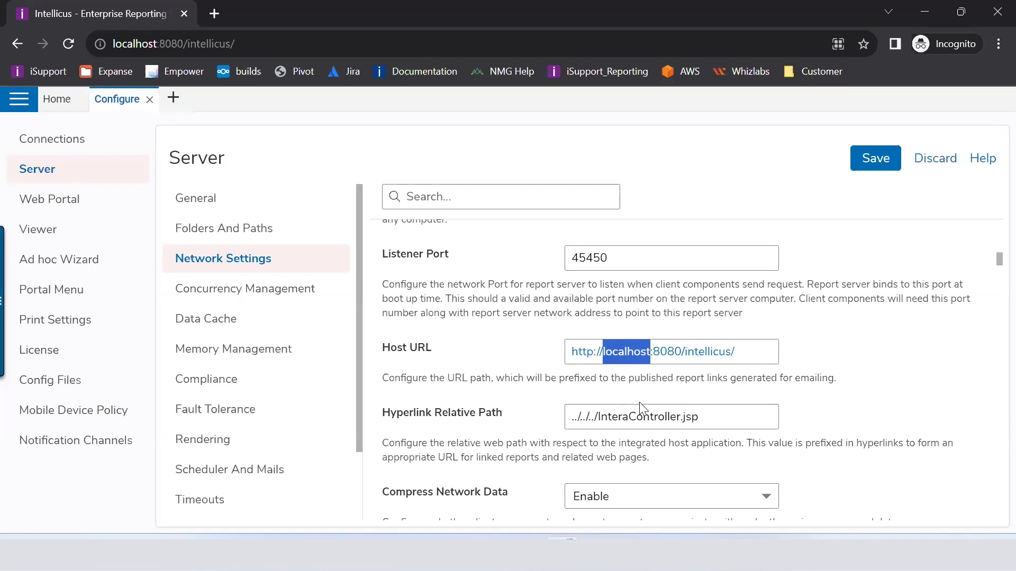
pyautogui.scroll(-1, 640, 407)
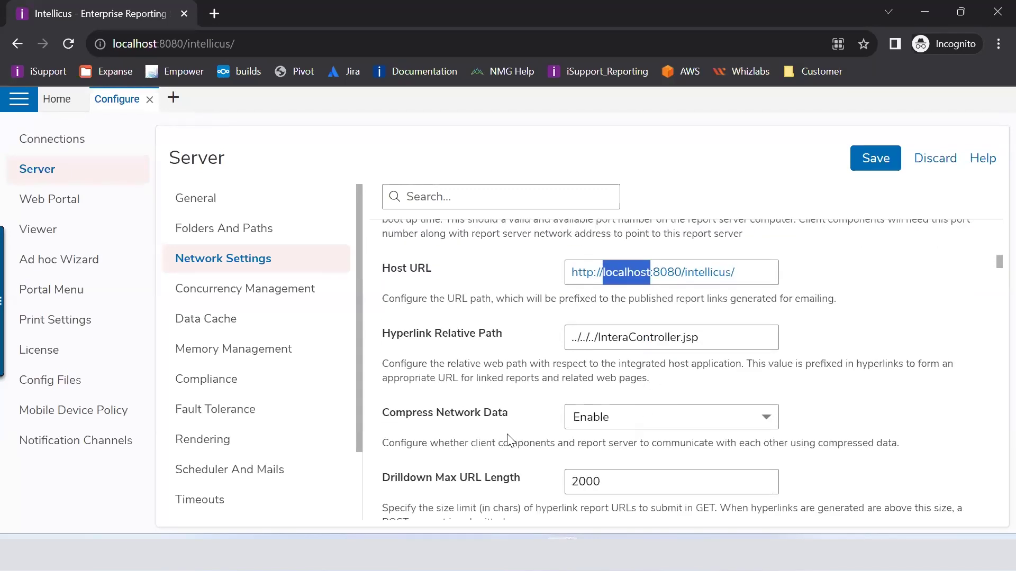
pyautogui.click(636, 429)
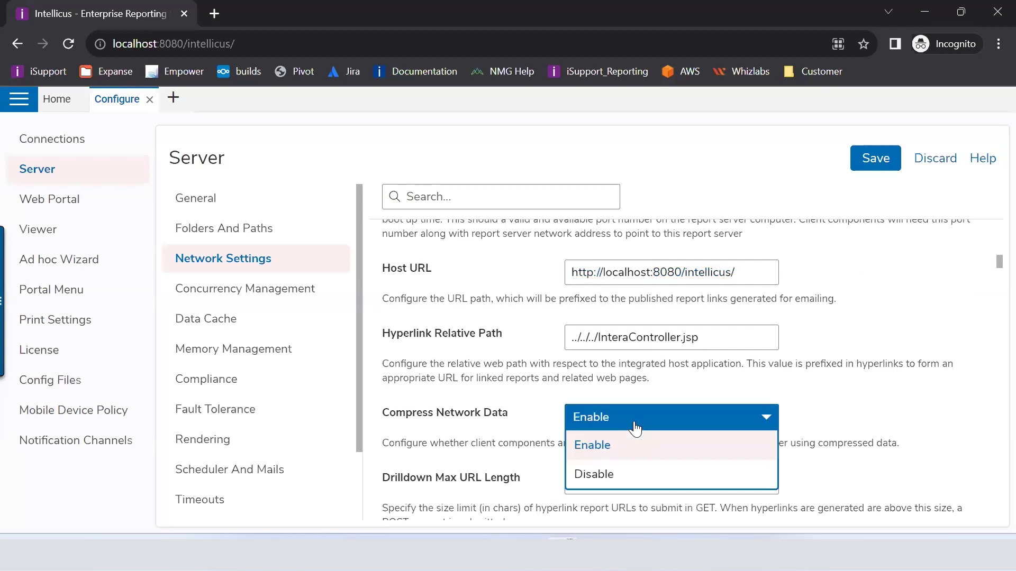
pyautogui.click(483, 431)
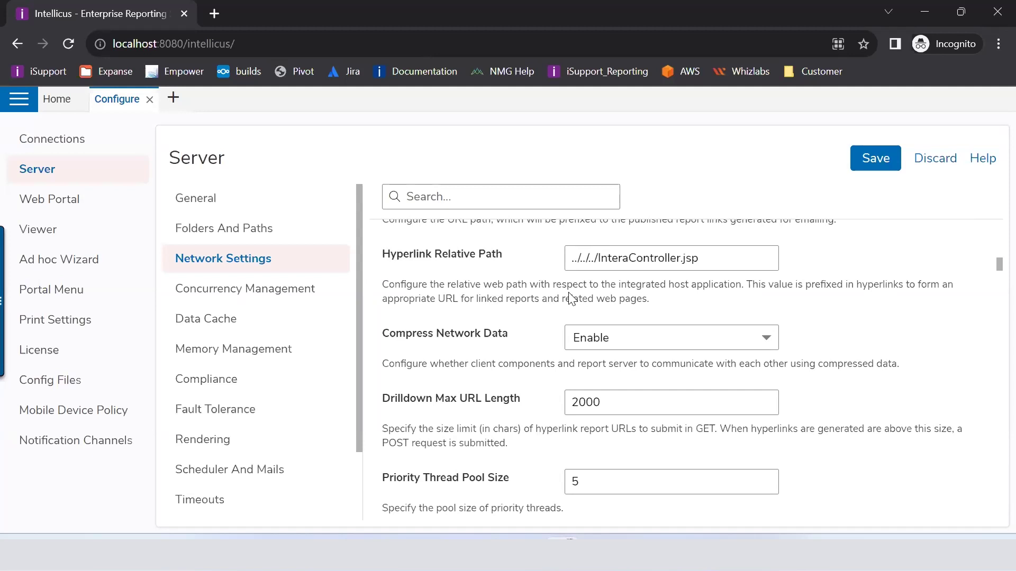
pyautogui.click(723, 337)
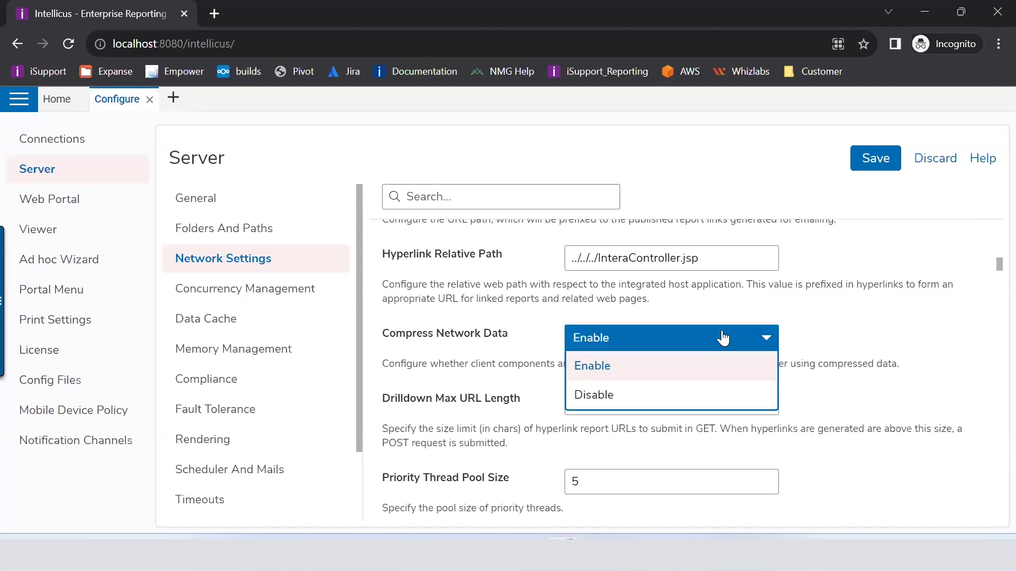
pyautogui.click(723, 338)
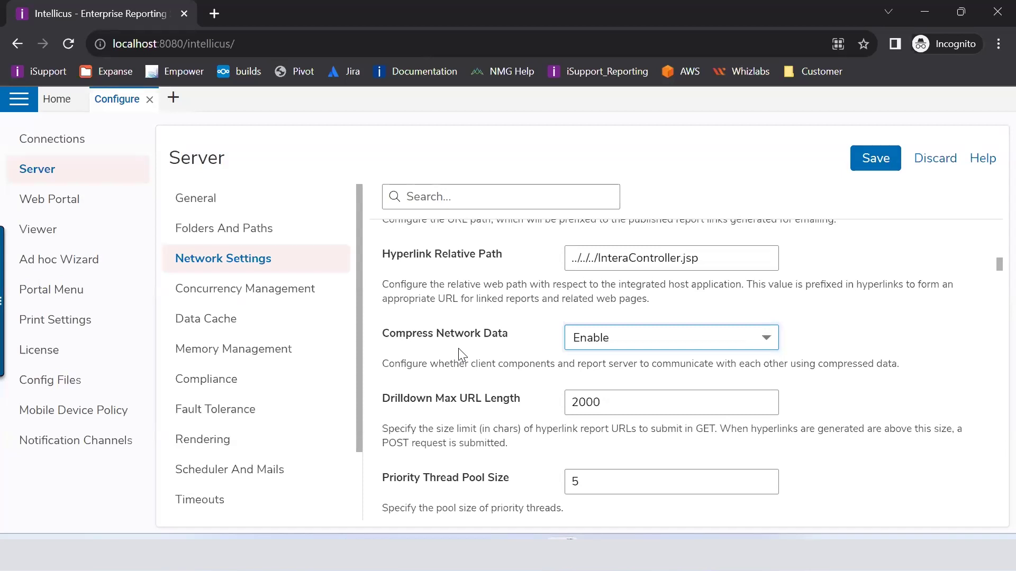
pyautogui.click(603, 406)
pyautogui.doubleClick(580, 402)
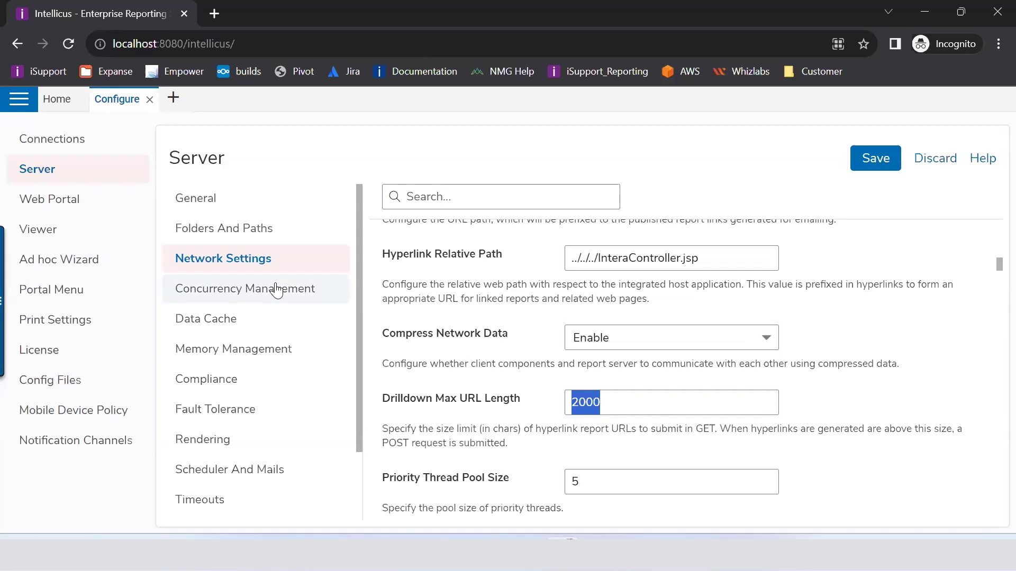
pyautogui.click(276, 290)
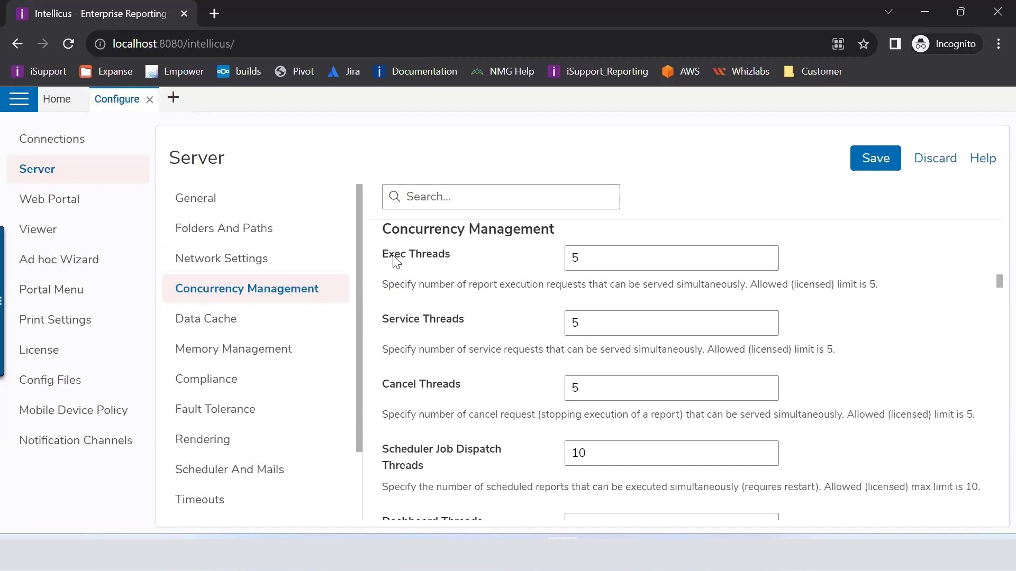
# Step: Review Exec Threads, its licensed limit of 5 and description, then Service Threads
pyautogui.moveTo(456, 261); pyautogui.dragTo(380, 253)
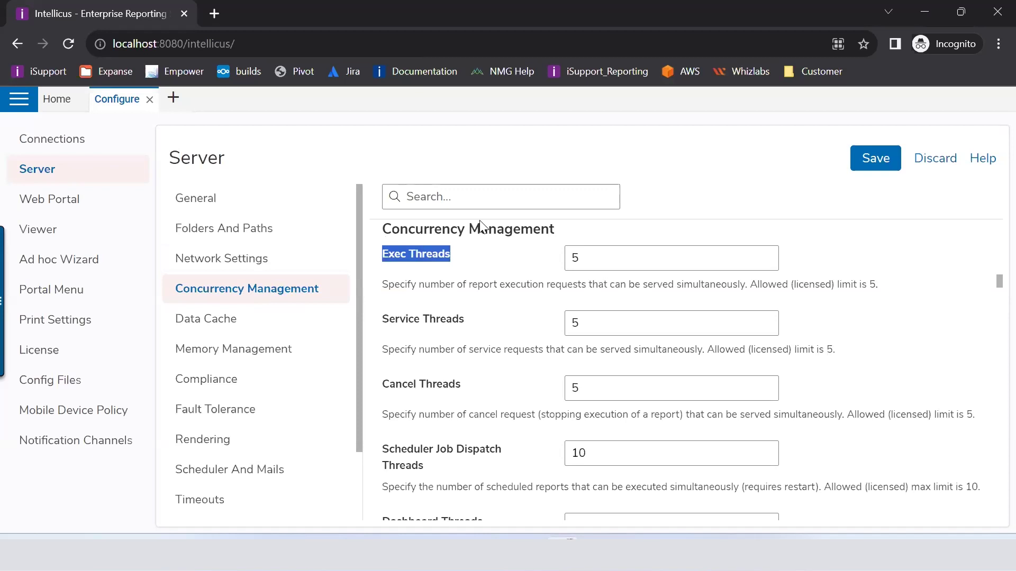
pyautogui.moveTo(884, 286); pyautogui.dragTo(749, 288)
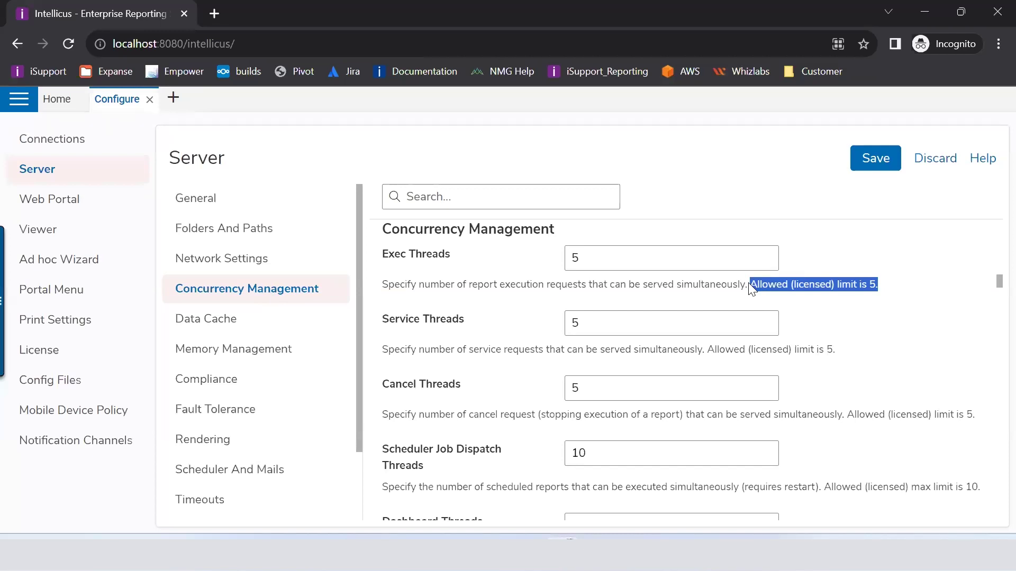
pyautogui.click(750, 288)
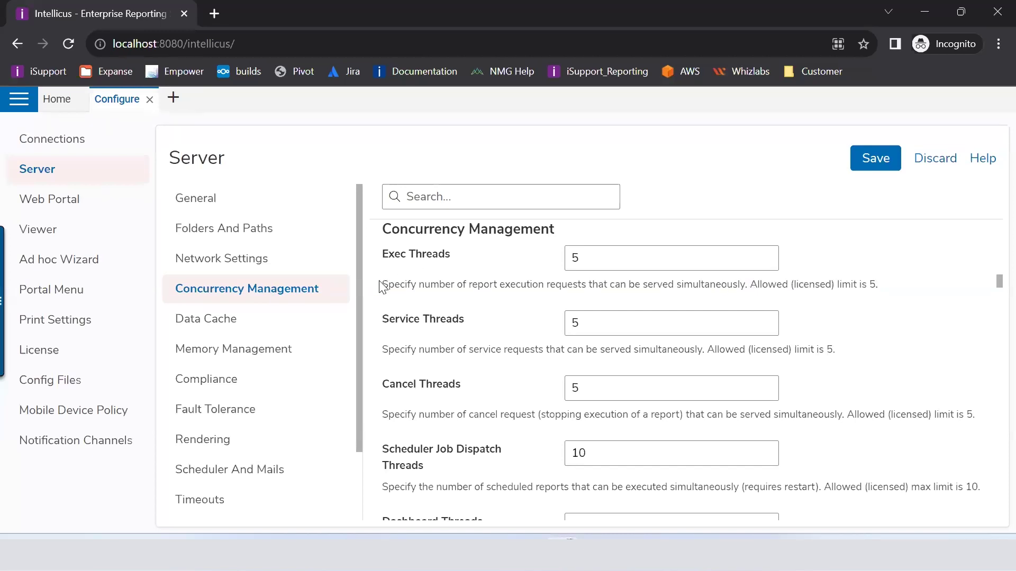
pyautogui.moveTo(382, 285); pyautogui.dragTo(877, 313)
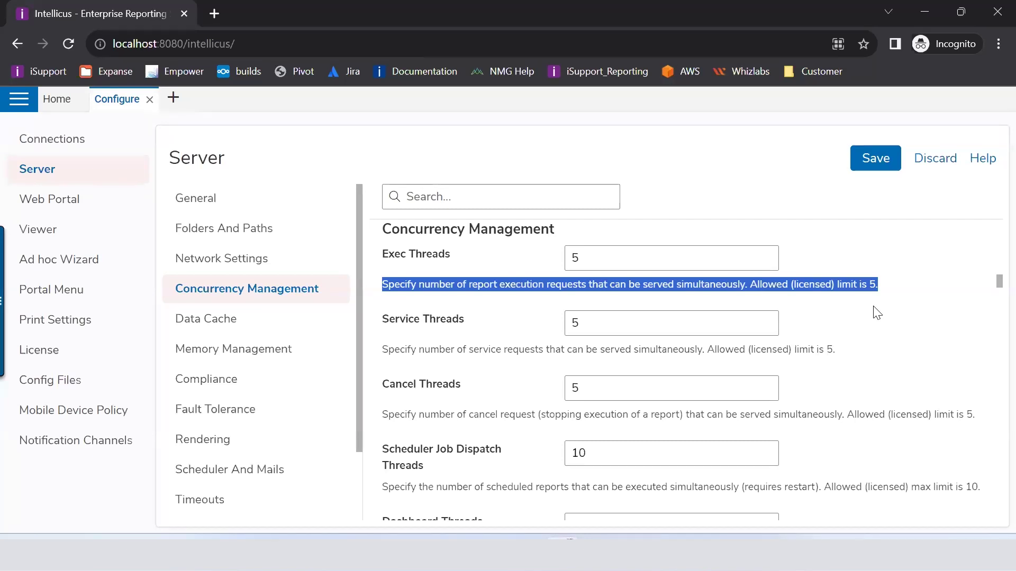
pyautogui.click(447, 264)
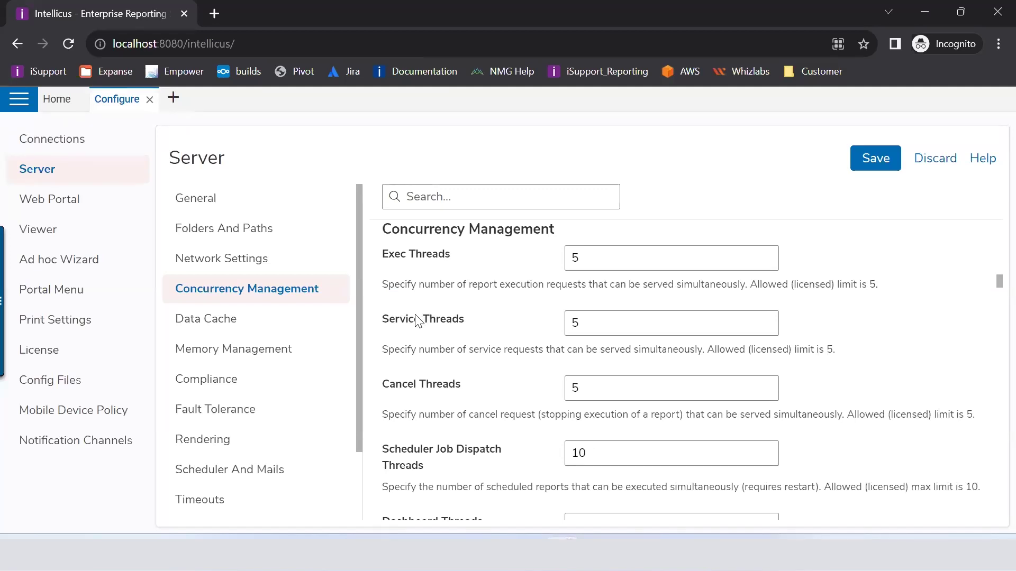
pyautogui.moveTo(382, 327); pyautogui.dragTo(465, 334)
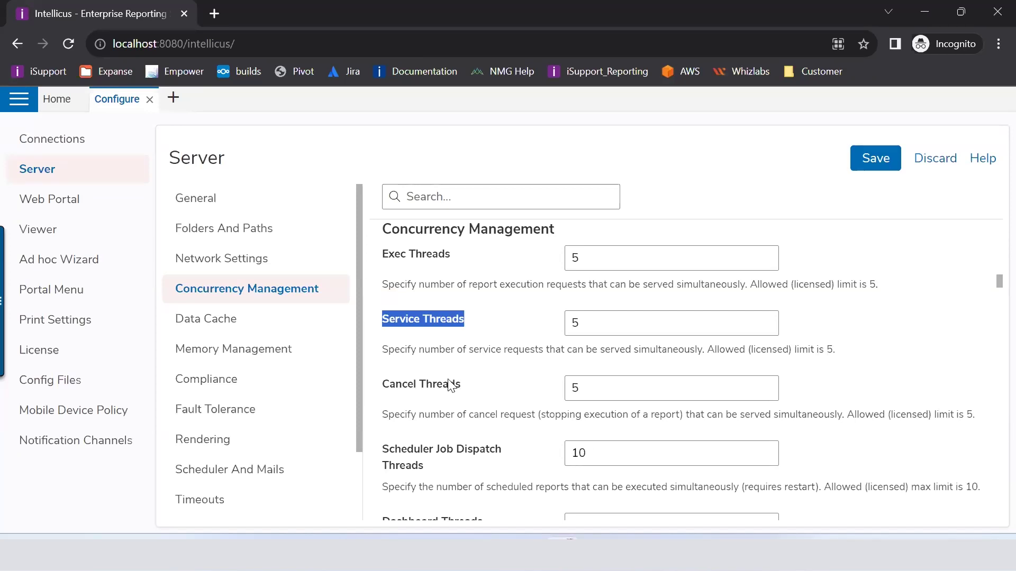
# Step: Review Scheduler Job Dispatch Threads (value 10) and its description, plus the Cancel Threads value
pyautogui.scroll(-2, 450, 382)
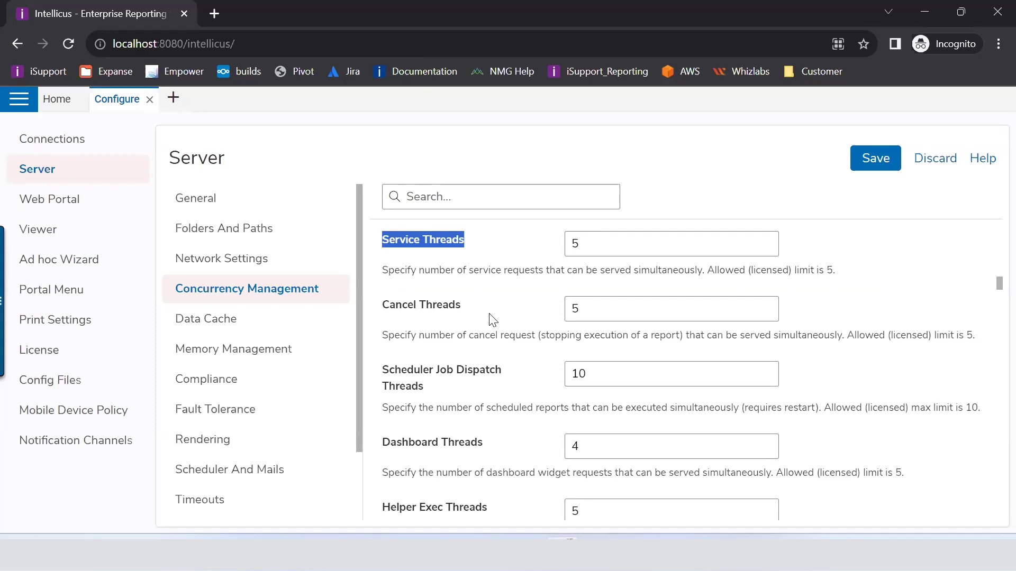
pyautogui.moveTo(396, 370); pyautogui.dragTo(590, 431)
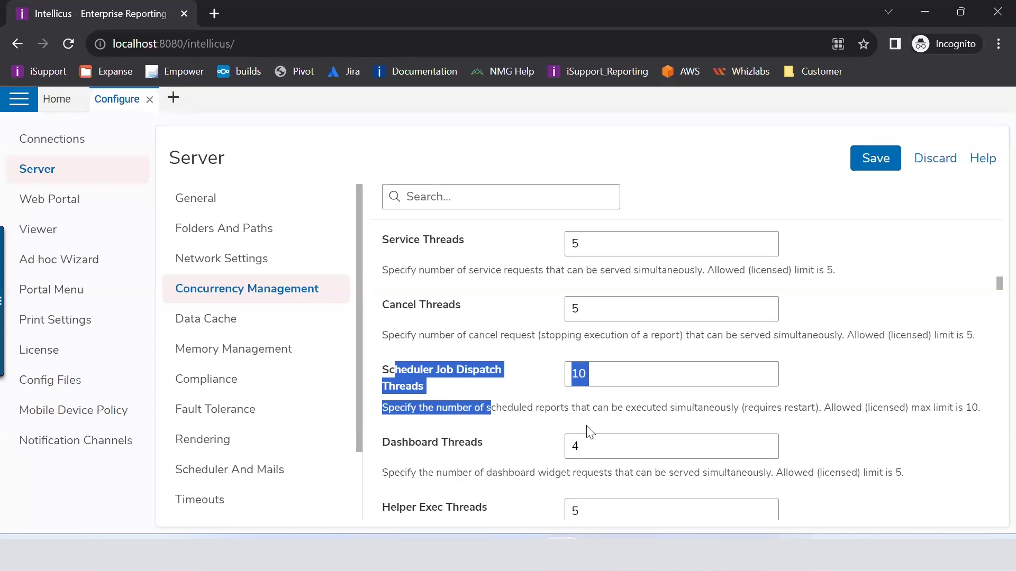
pyautogui.click(714, 416)
pyautogui.moveTo(711, 410); pyautogui.dragTo(735, 413)
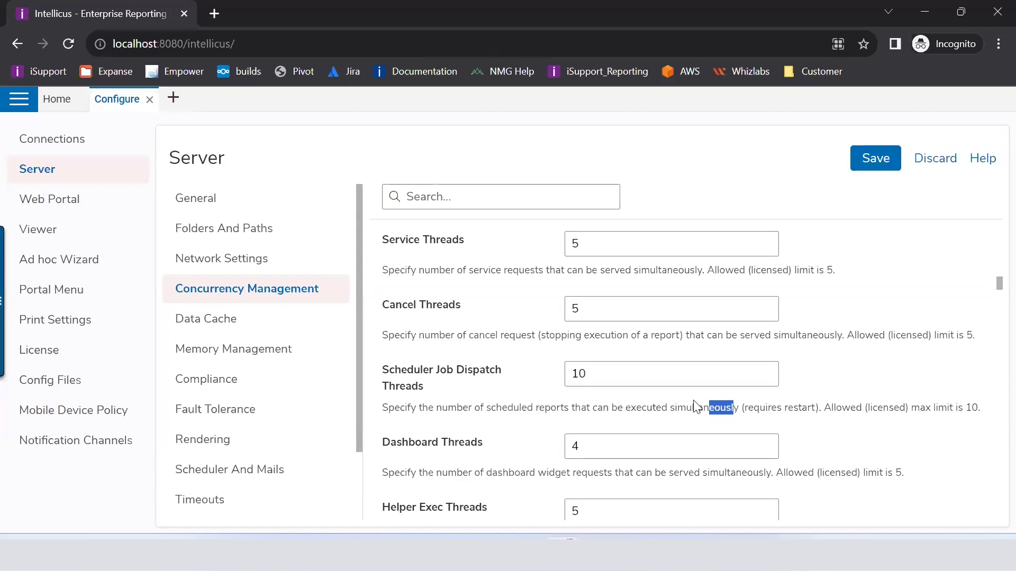
pyautogui.moveTo(400, 373)
pyautogui.mouseDown()
pyautogui.moveTo(424, 392)
pyautogui.moveTo(384, 369)
pyautogui.mouseUp()
pyautogui.click(423, 395)
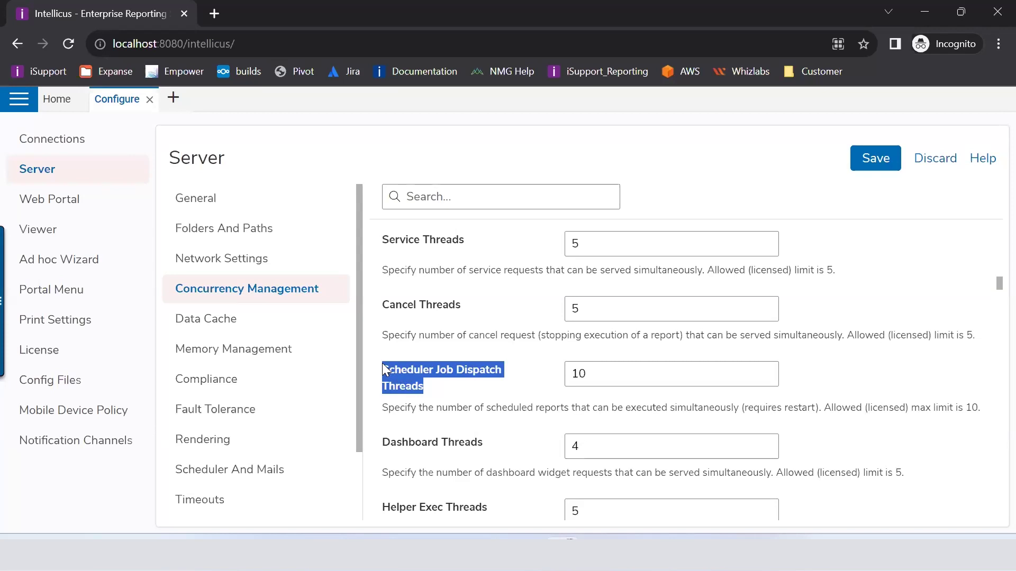
pyautogui.click(642, 374)
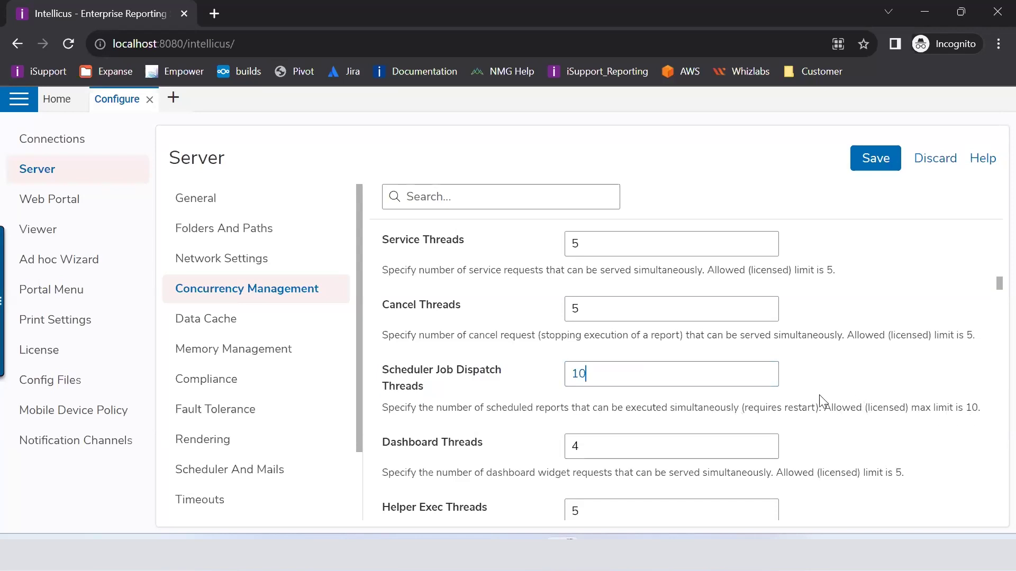
pyautogui.moveTo(829, 418); pyautogui.dragTo(385, 400)
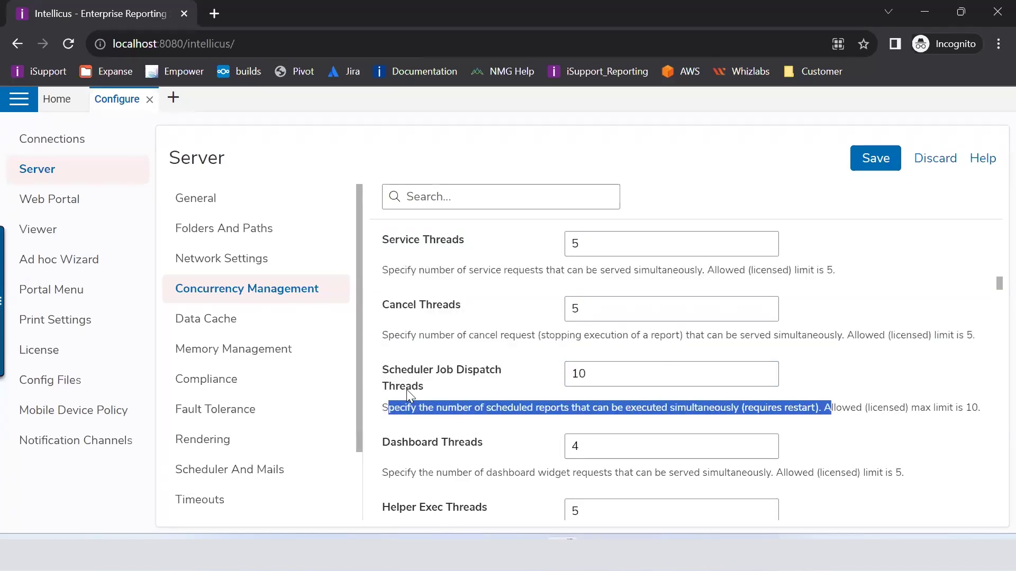
pyautogui.click(406, 388)
pyautogui.scroll(-1, 410, 390)
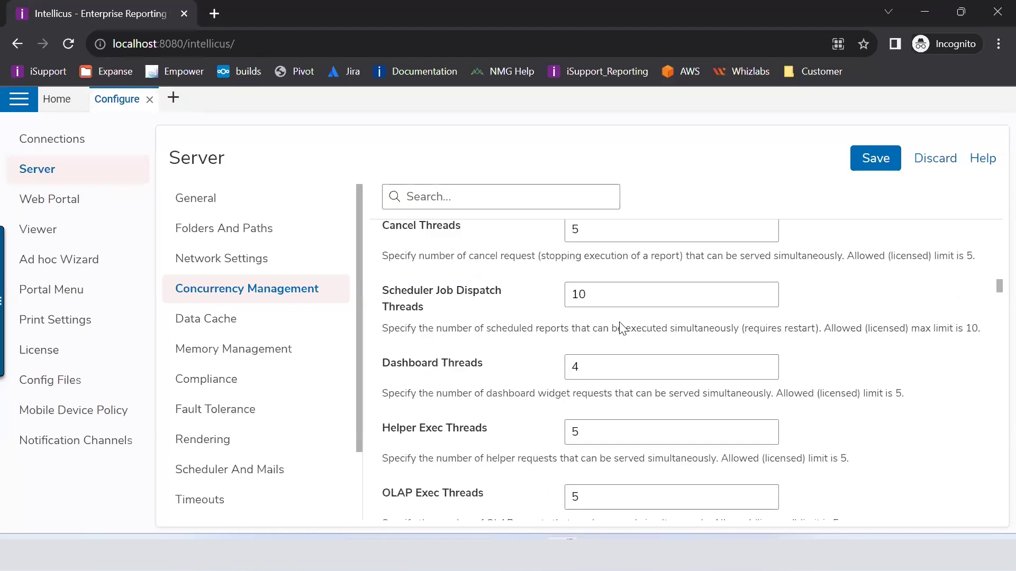
pyautogui.scroll(1, 619, 322)
pyautogui.click(611, 299)
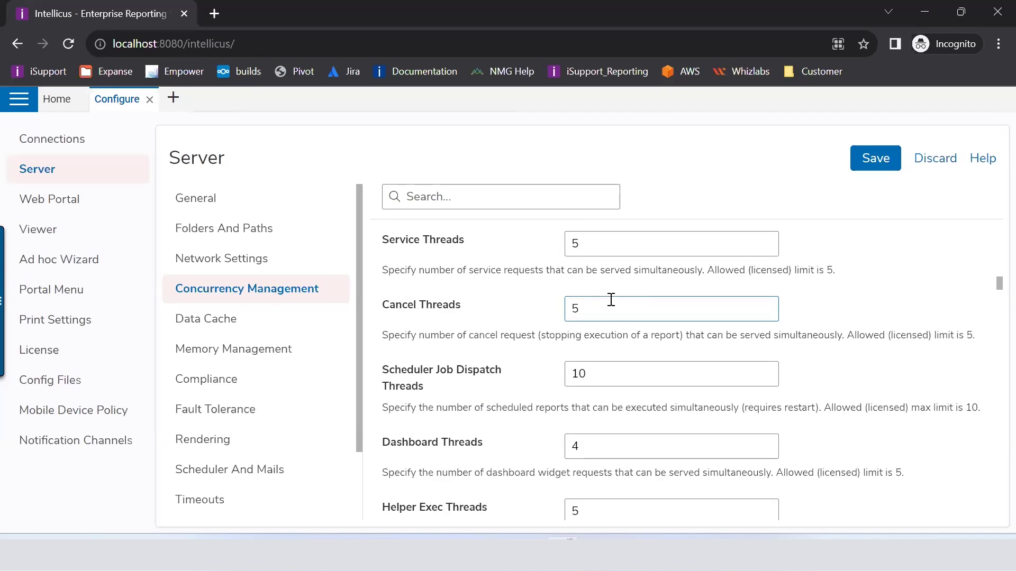
pyautogui.moveTo(421, 390); pyautogui.dragTo(389, 366)
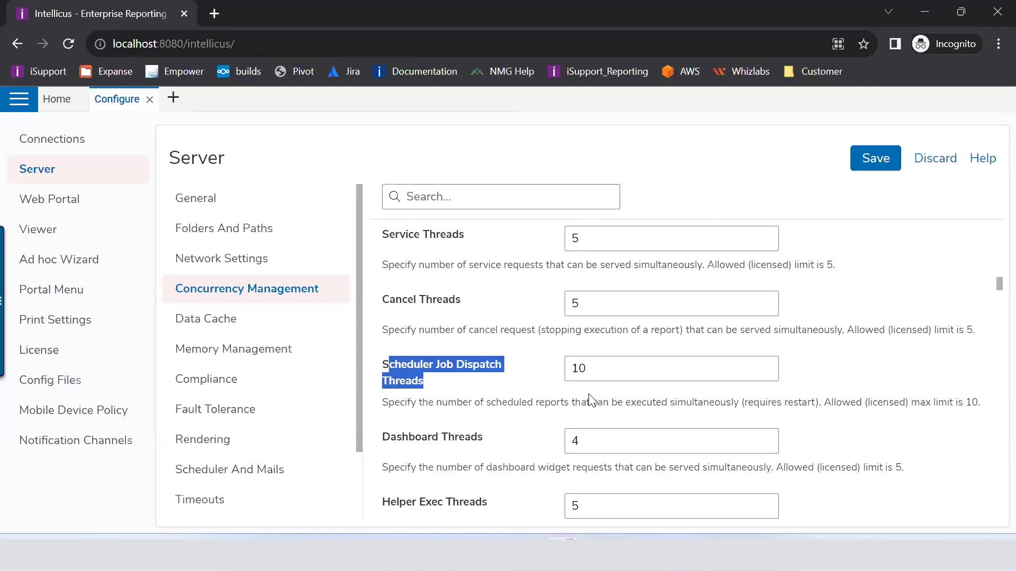
pyautogui.scroll(-3, 589, 394)
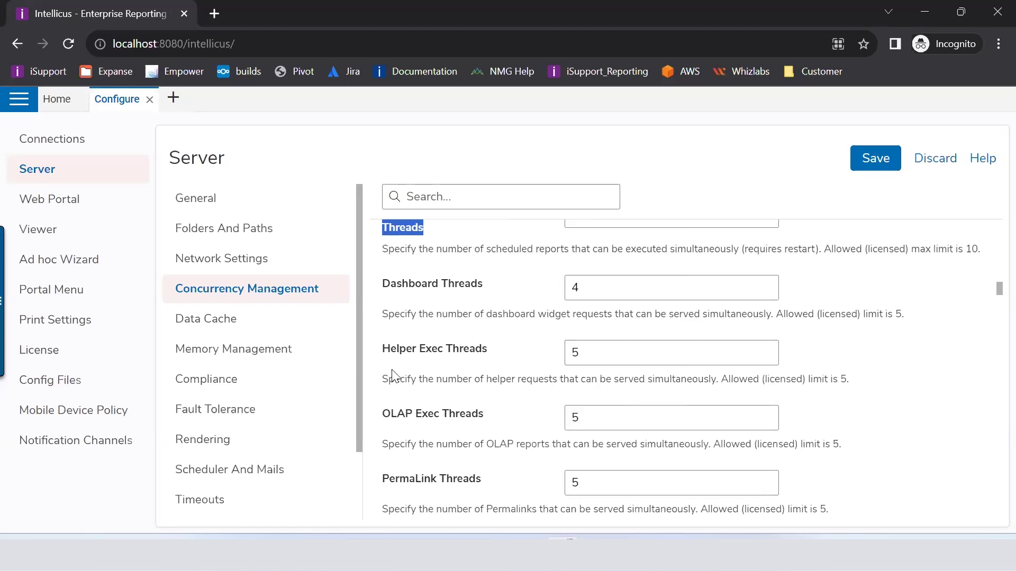
pyautogui.click(389, 296)
pyautogui.moveTo(386, 290); pyautogui.dragTo(570, 326)
pyautogui.click(487, 314)
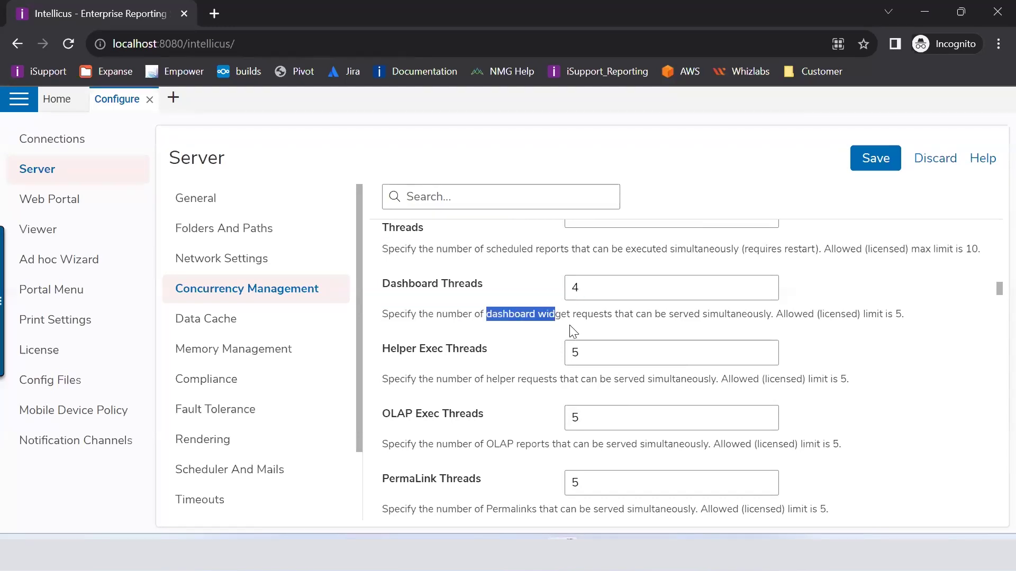
pyautogui.click(507, 327)
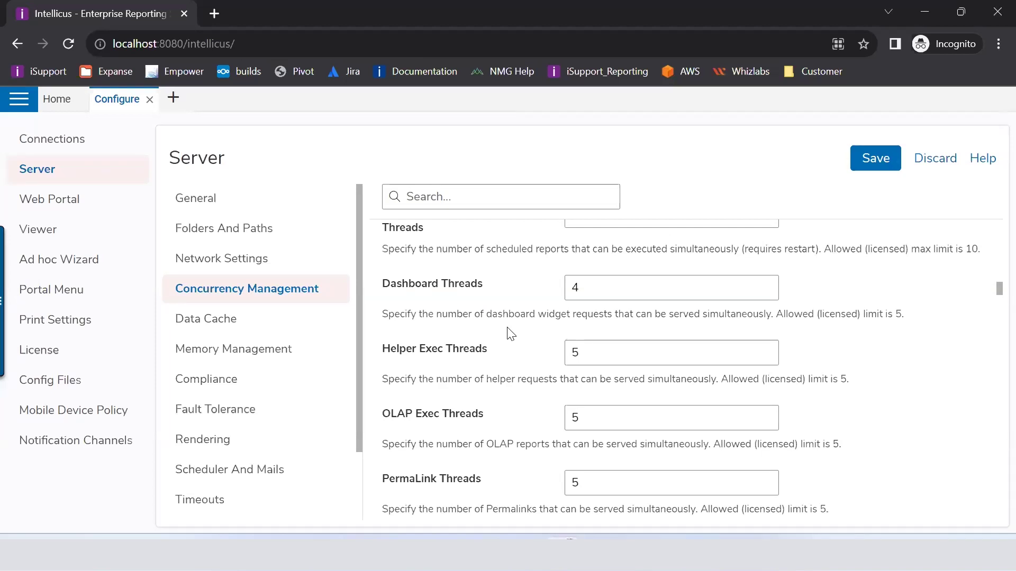
pyautogui.moveTo(596, 285); pyautogui.dragTo(557, 284)
pyautogui.moveTo(392, 289); pyautogui.dragTo(466, 294)
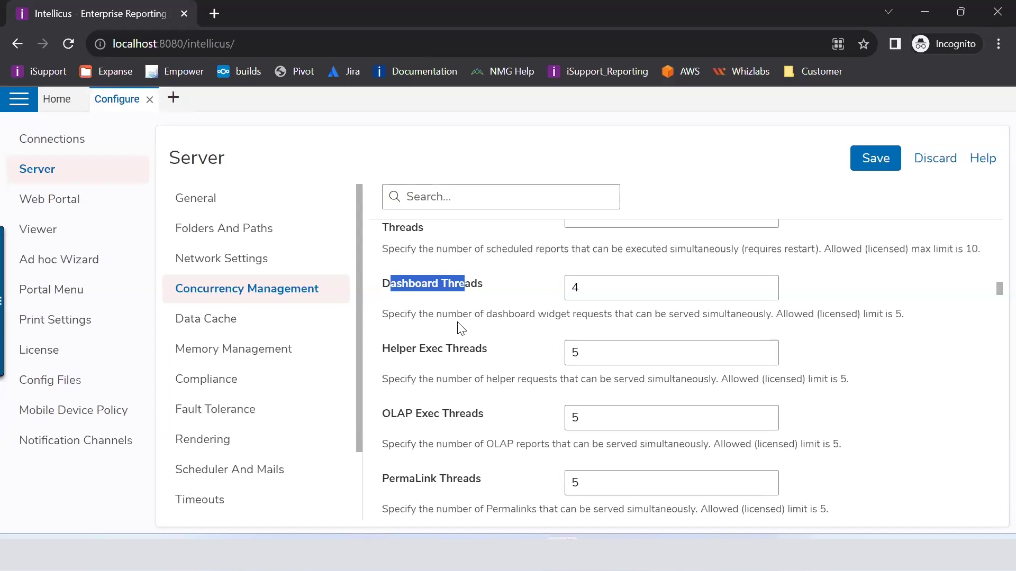
pyautogui.moveTo(380, 351); pyautogui.dragTo(488, 349)
pyautogui.click(577, 361)
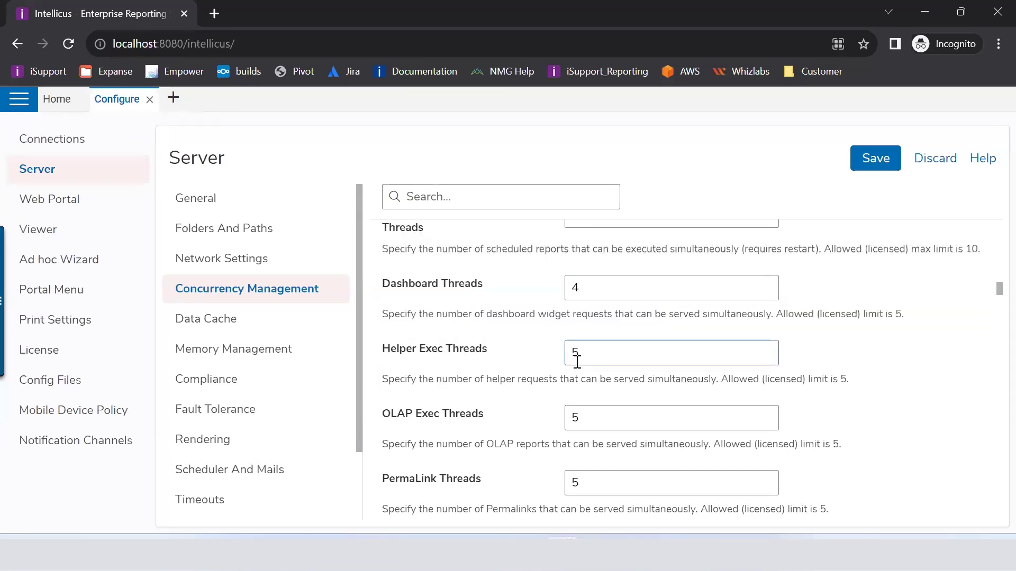
pyautogui.click(551, 359)
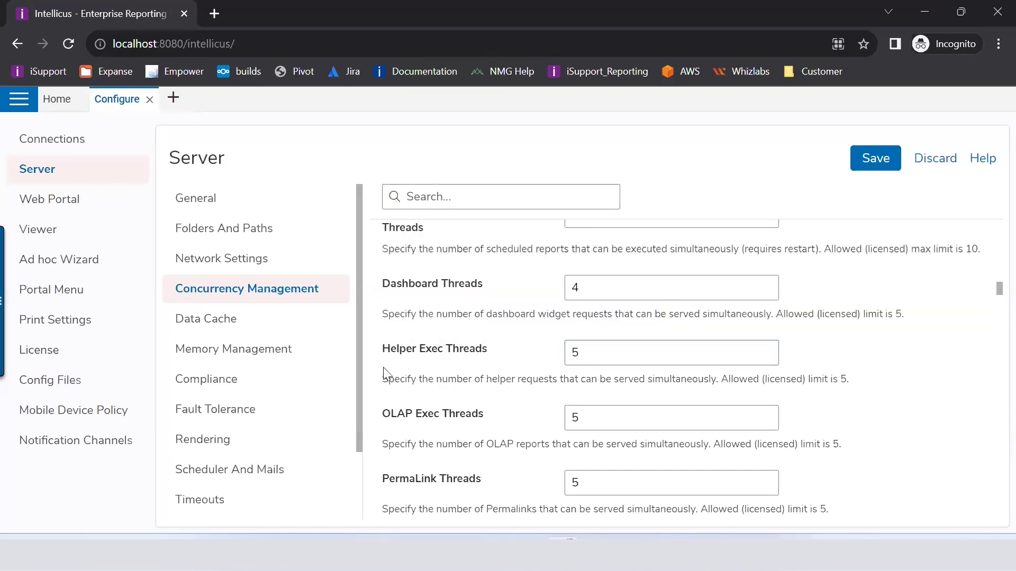
pyautogui.moveTo(382, 379); pyautogui.dragTo(389, 378)
pyautogui.moveTo(469, 348); pyautogui.dragTo(490, 349)
pyautogui.moveTo(436, 380); pyautogui.dragTo(489, 381)
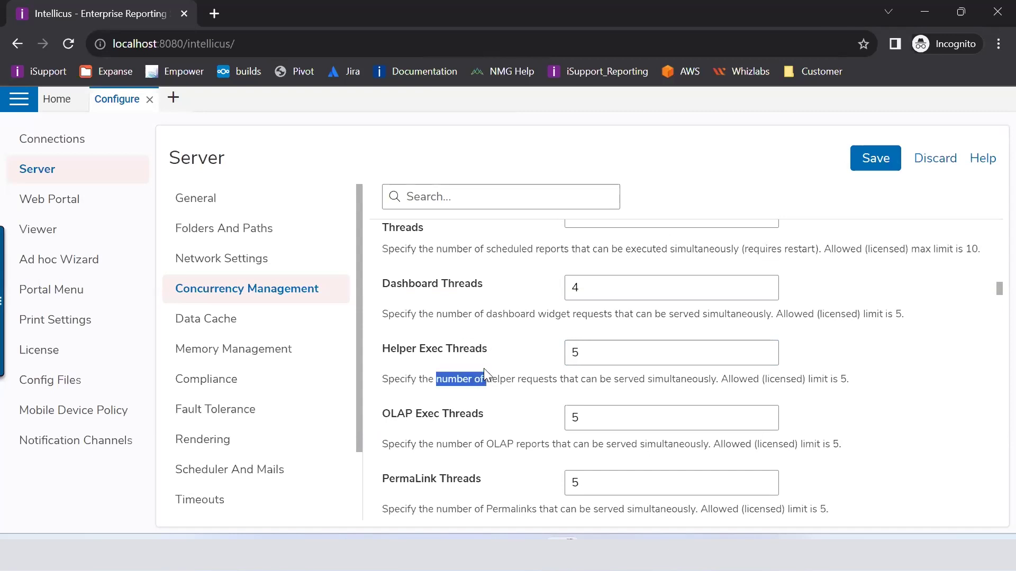
pyautogui.scroll(-1, 483, 368)
pyautogui.moveTo(390, 344); pyautogui.dragTo(483, 338)
pyautogui.click(526, 342)
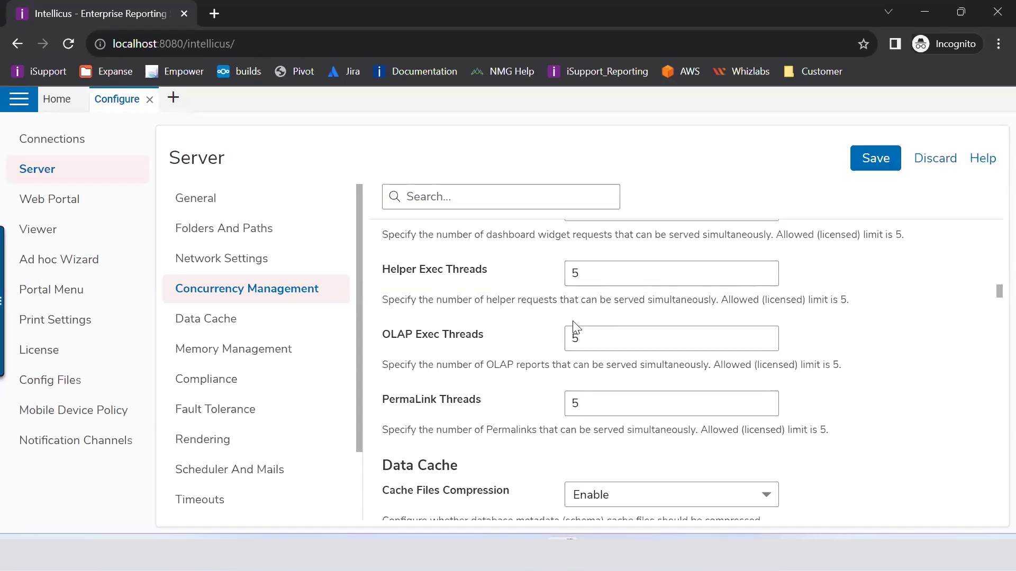
pyautogui.moveTo(577, 339); pyautogui.dragTo(550, 349)
pyautogui.scroll(-3, 499, 343)
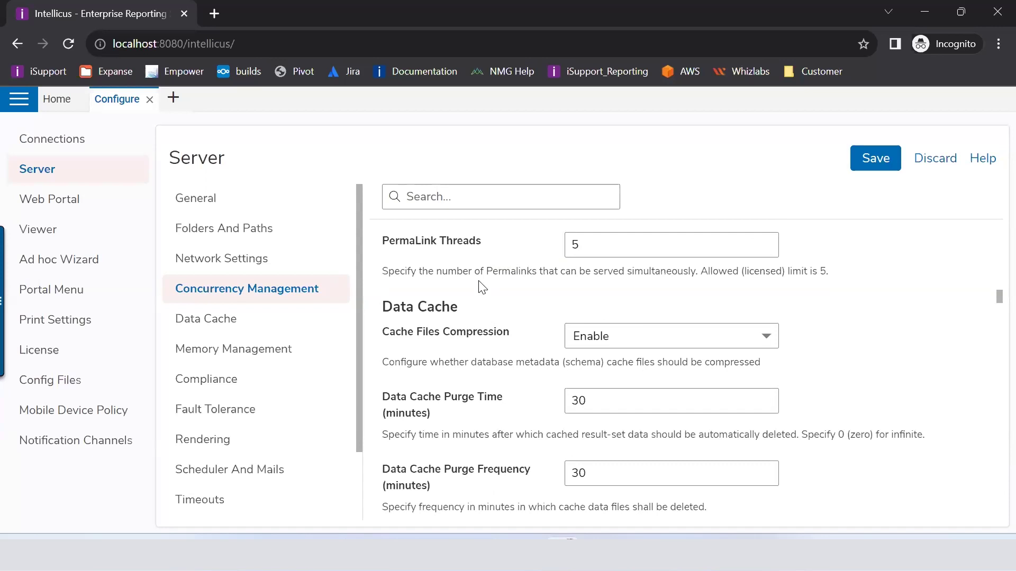
pyautogui.moveTo(848, 277); pyautogui.dragTo(565, 247)
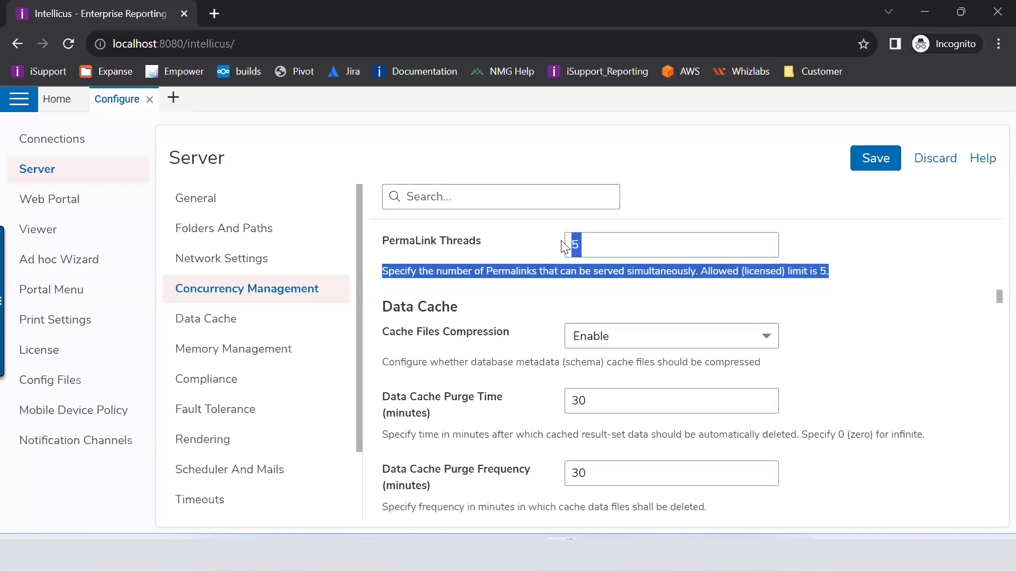
pyautogui.click(572, 294)
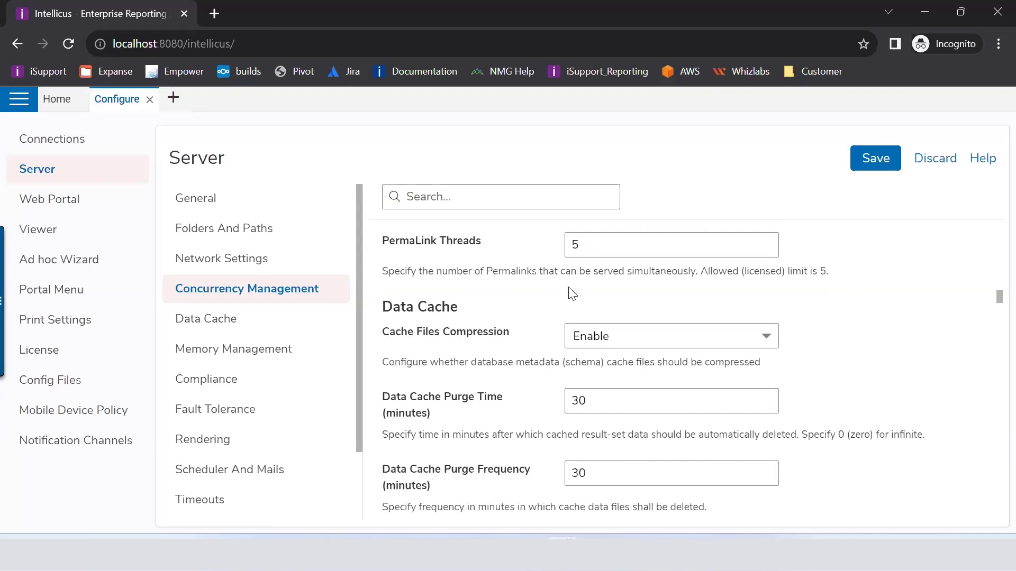
# Step: Read the Data Cache Purge Time setting and its explanation that the value is in minutes
pyautogui.scroll(-1, 458, 286)
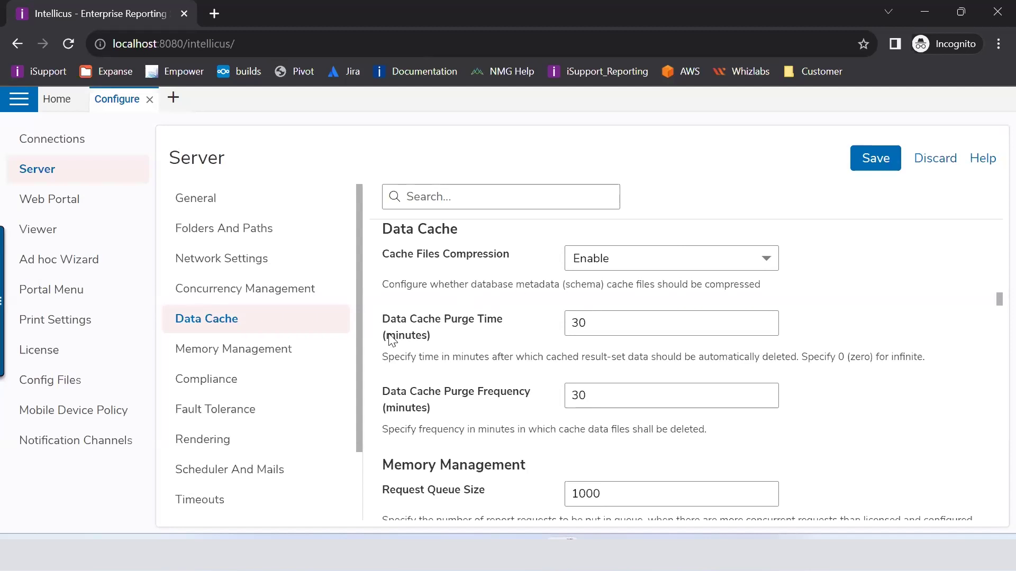
pyautogui.moveTo(387, 334); pyautogui.dragTo(462, 318)
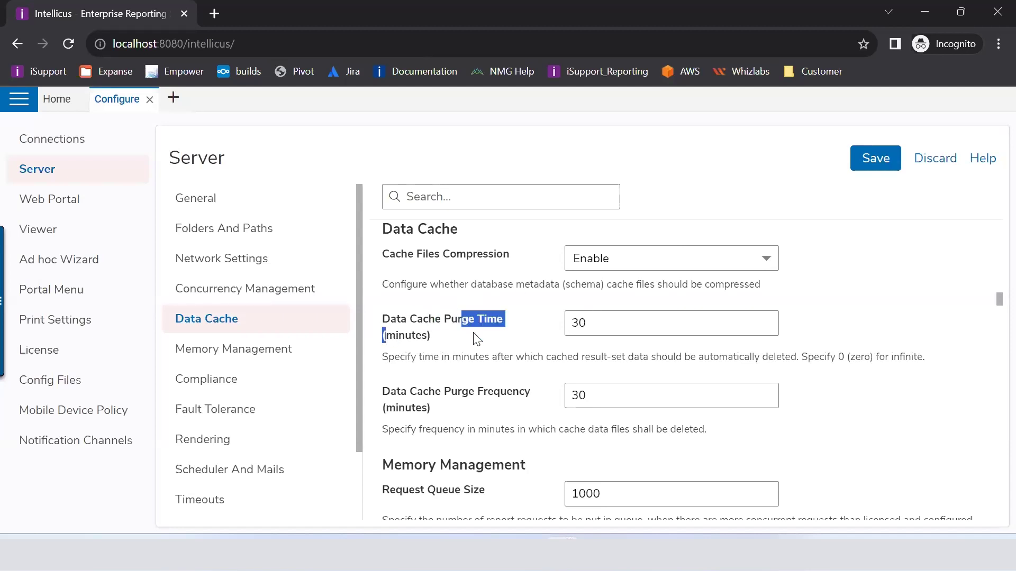
pyautogui.moveTo(425, 360); pyautogui.dragTo(504, 374)
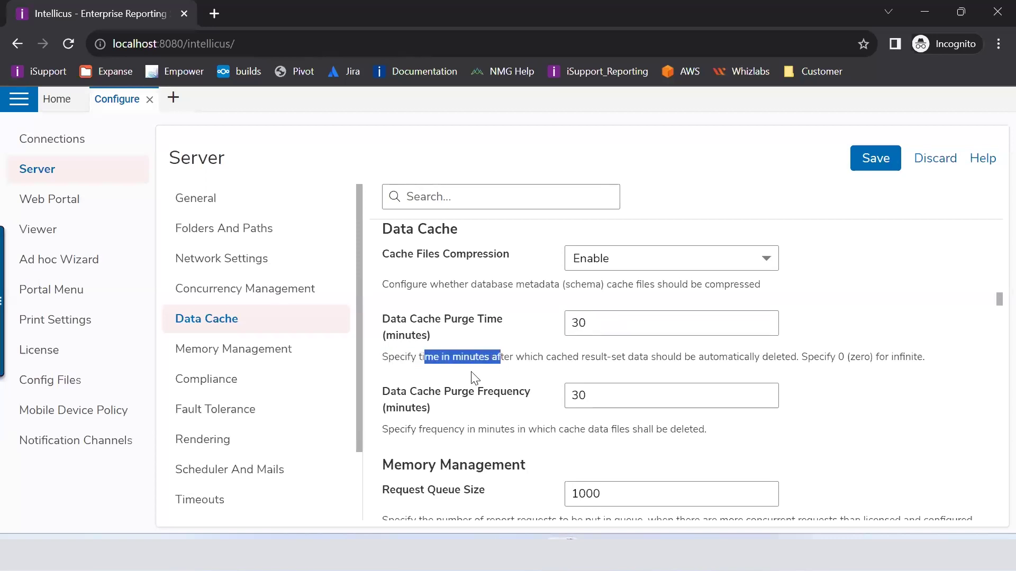
pyautogui.moveTo(390, 358); pyautogui.dragTo(472, 357)
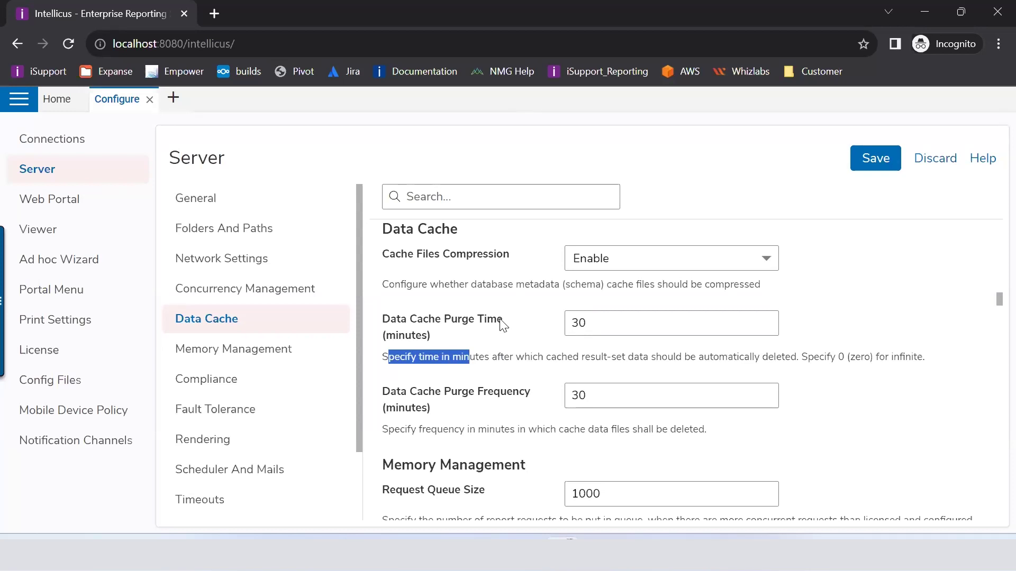
# Step: Inspect Data Cache Purge Time and leave it at 30 minutes
pyautogui.click(574, 323)
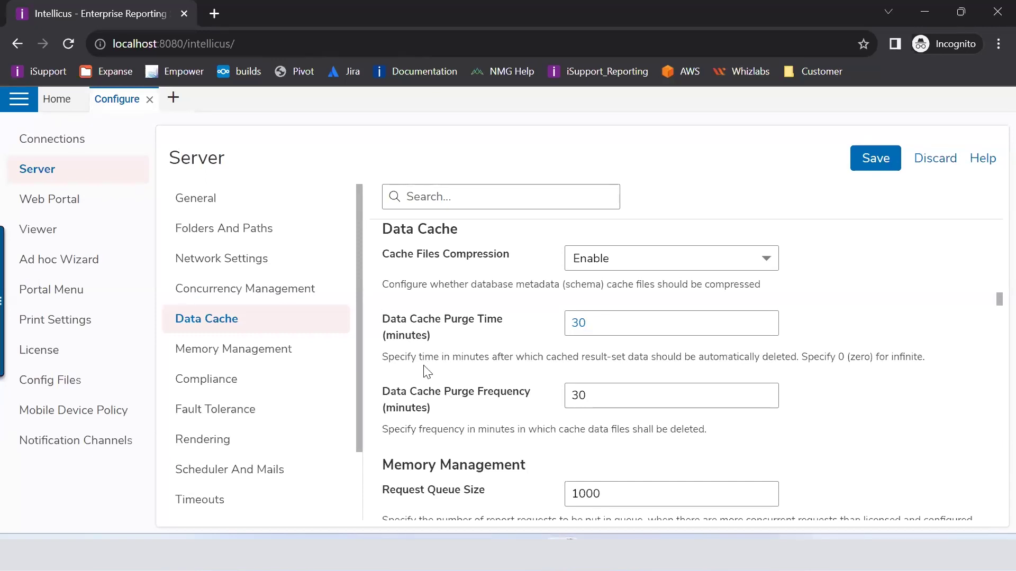
pyautogui.tripleClick(389, 320)
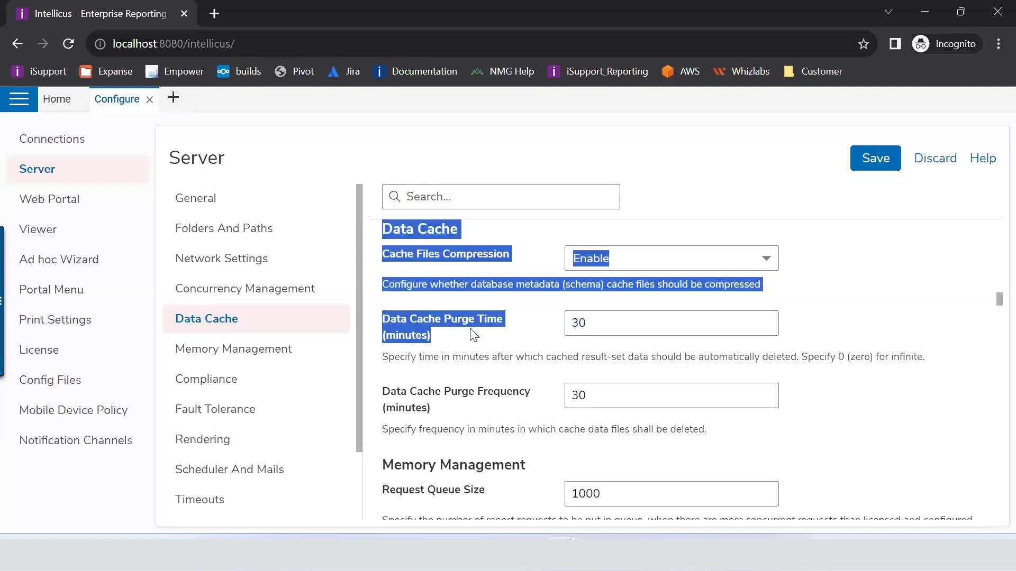
pyautogui.click(484, 344)
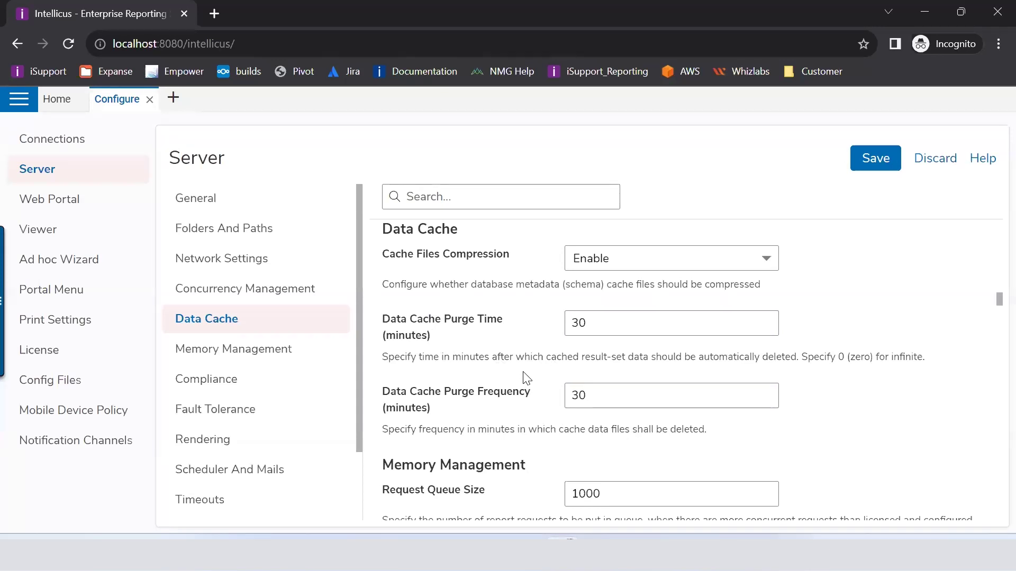
# Step: Go to Memory Management and review Request Queue Size, leaving it at 1000
pyautogui.scroll(-5, 526, 378)
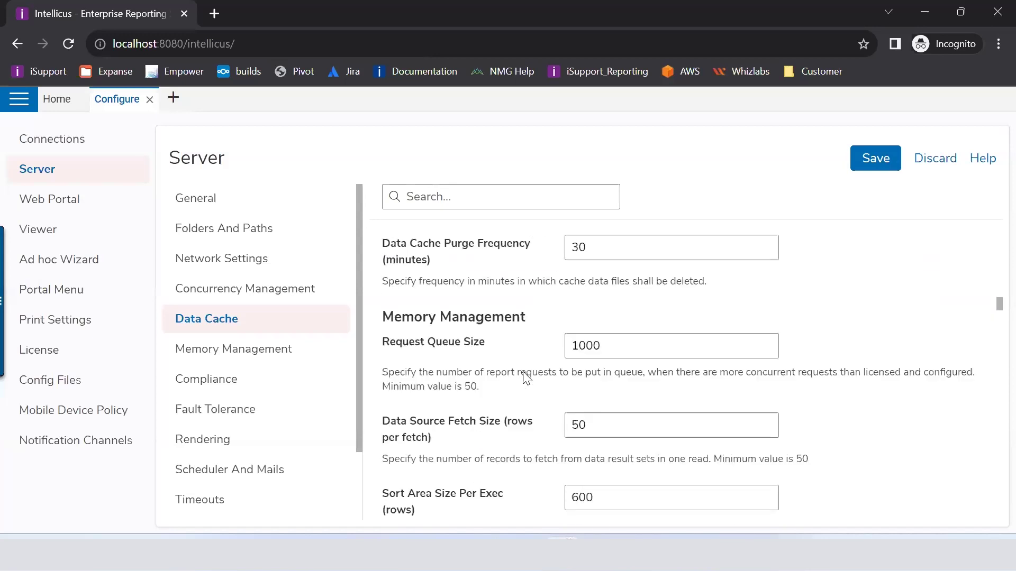
pyautogui.click(212, 358)
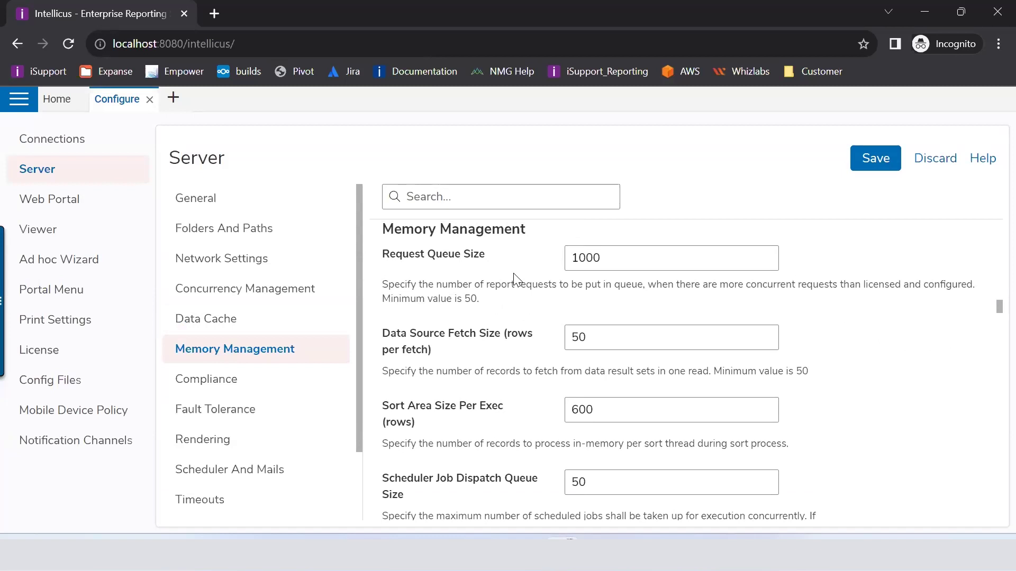
pyautogui.moveTo(487, 260); pyautogui.dragTo(385, 258)
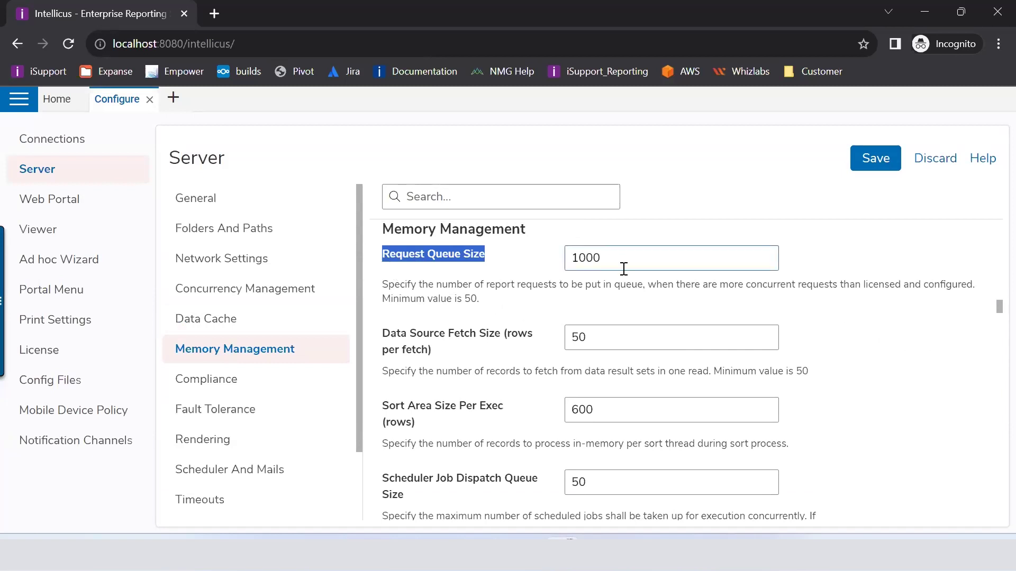
pyautogui.click(620, 251)
pyautogui.moveTo(635, 254); pyautogui.dragTo(573, 256)
pyautogui.click(545, 287)
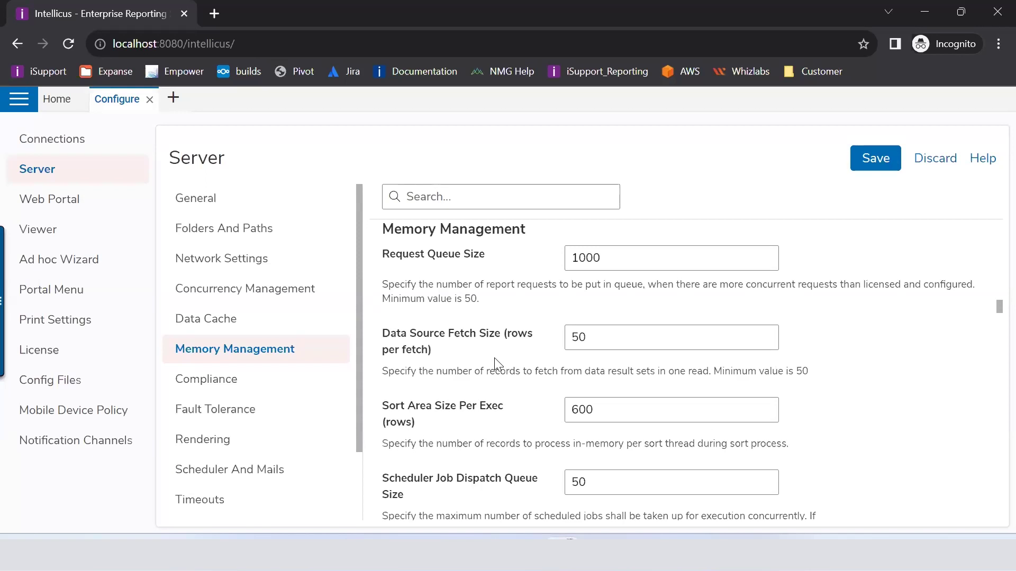
# Step: Review Data Source Fetch Size, leaving it at 50
pyautogui.moveTo(585, 337); pyautogui.dragTo(545, 343)
pyautogui.moveTo(442, 352); pyautogui.dragTo(381, 334)
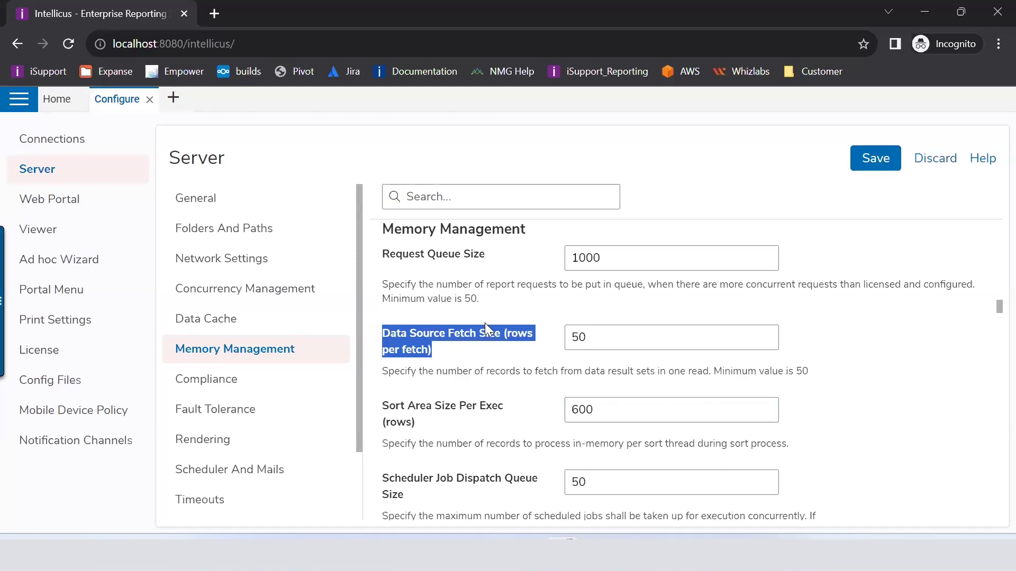
pyautogui.click(473, 338)
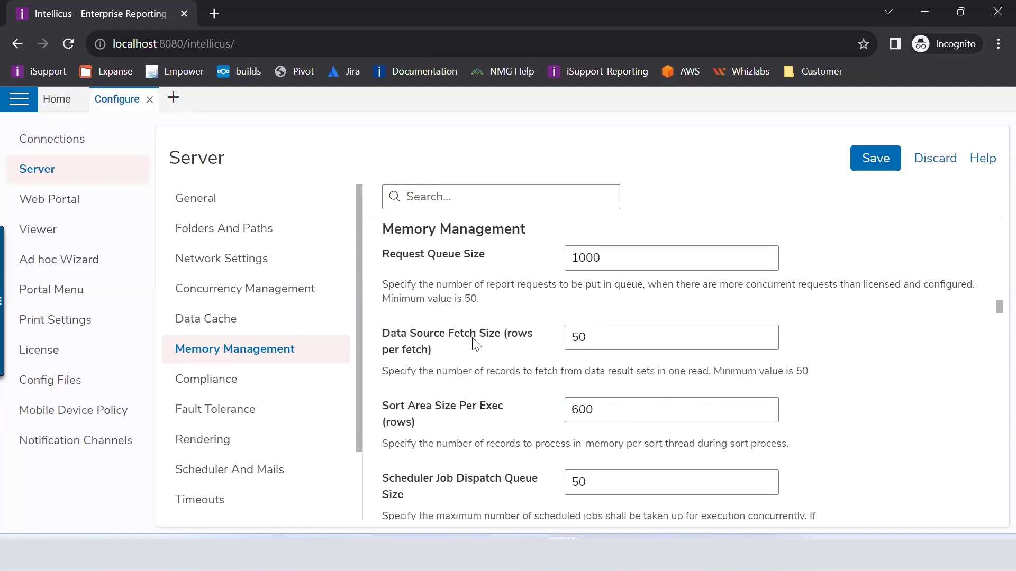
pyautogui.scroll(-3, 476, 344)
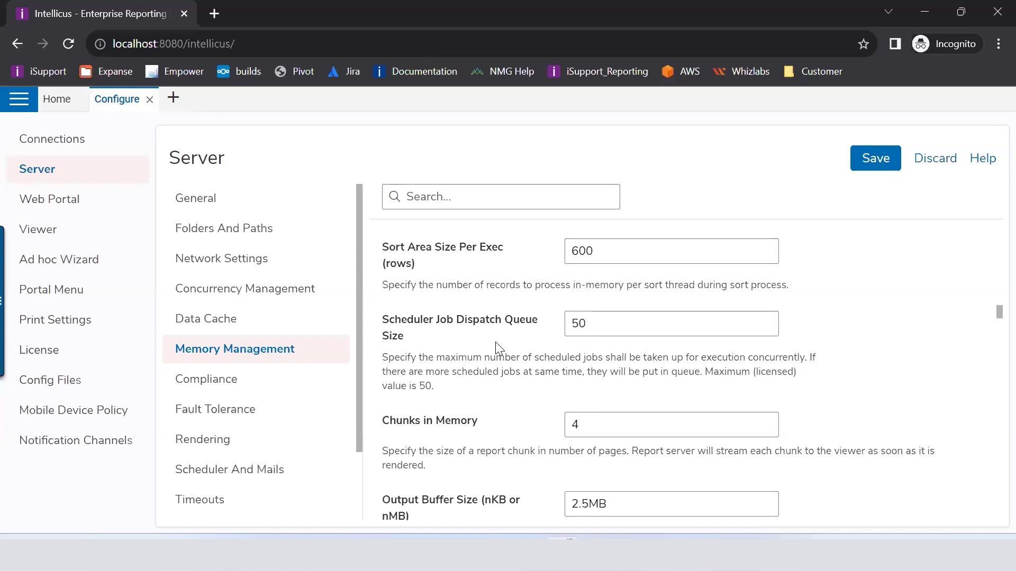
# Step: Scroll down Memory Management to Repeat Report Exec Request and show its options
pyautogui.scroll(-2, 497, 345)
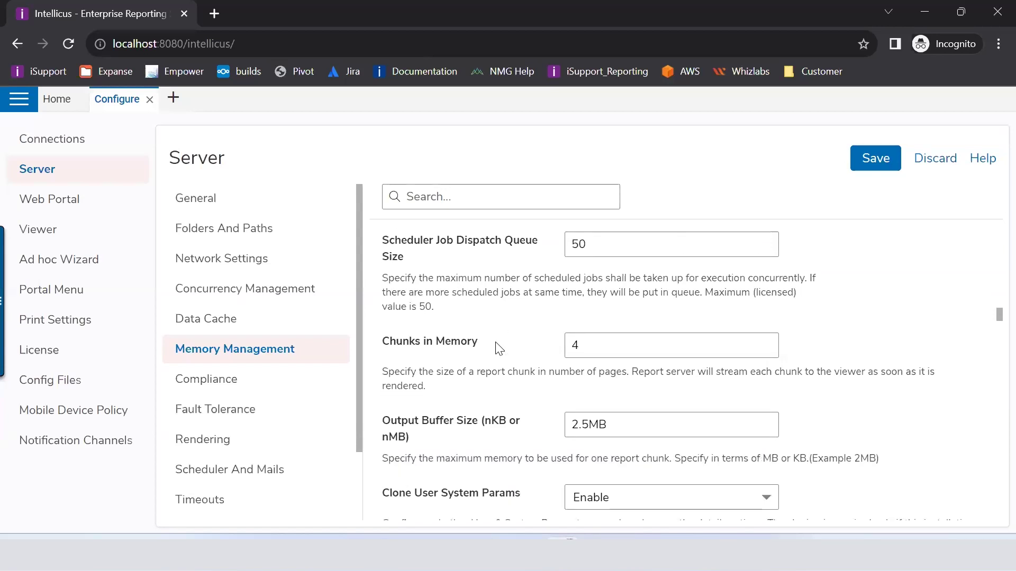
pyautogui.scroll(-2, 496, 348)
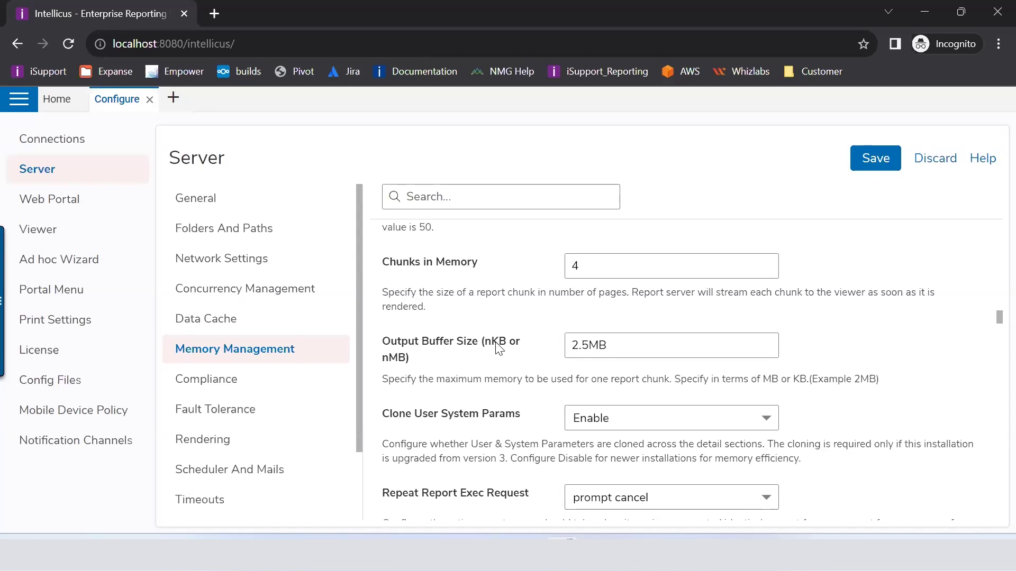
pyautogui.scroll(-2, 498, 349)
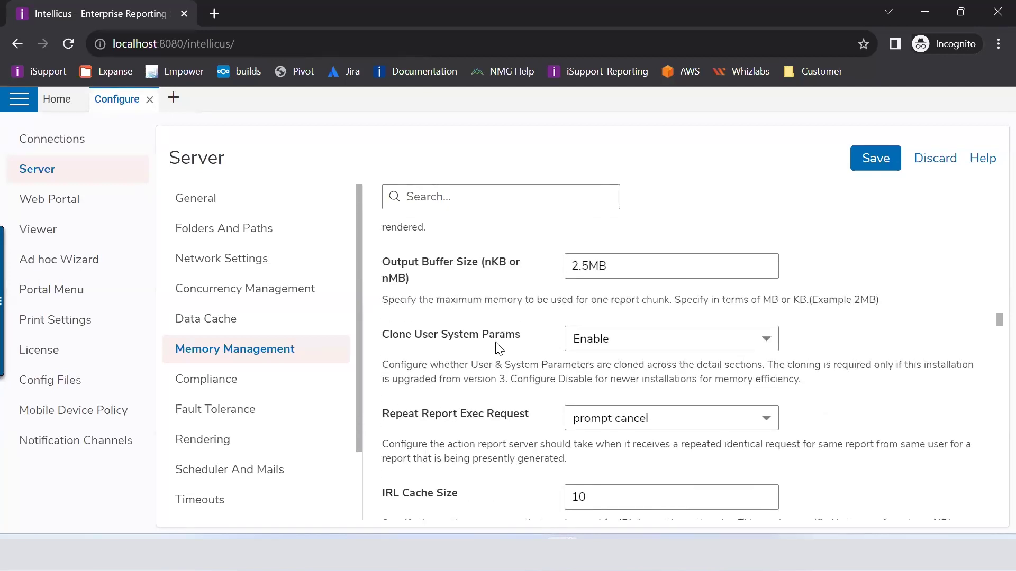
pyautogui.scroll(-2, 498, 348)
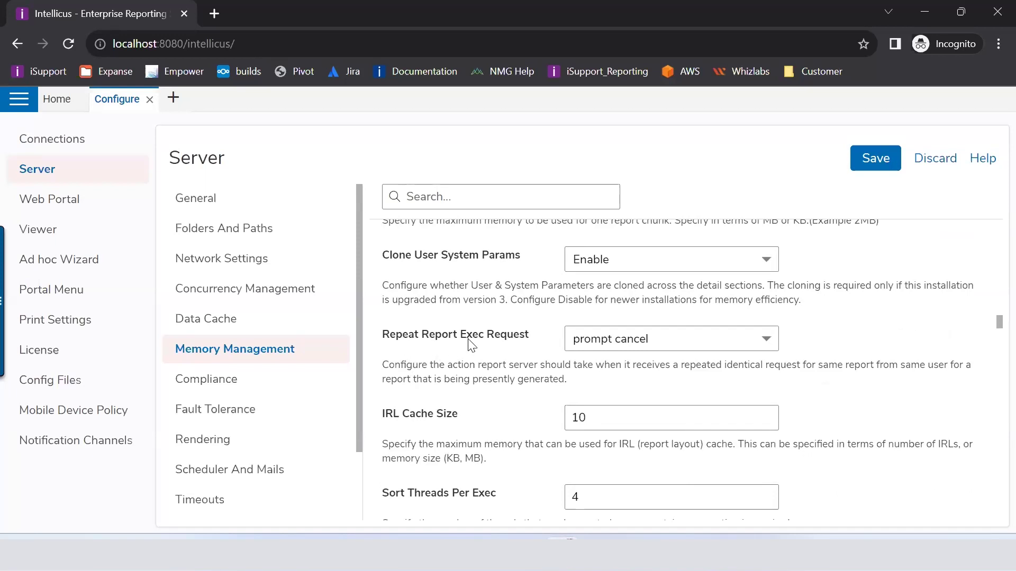
pyautogui.click(601, 343)
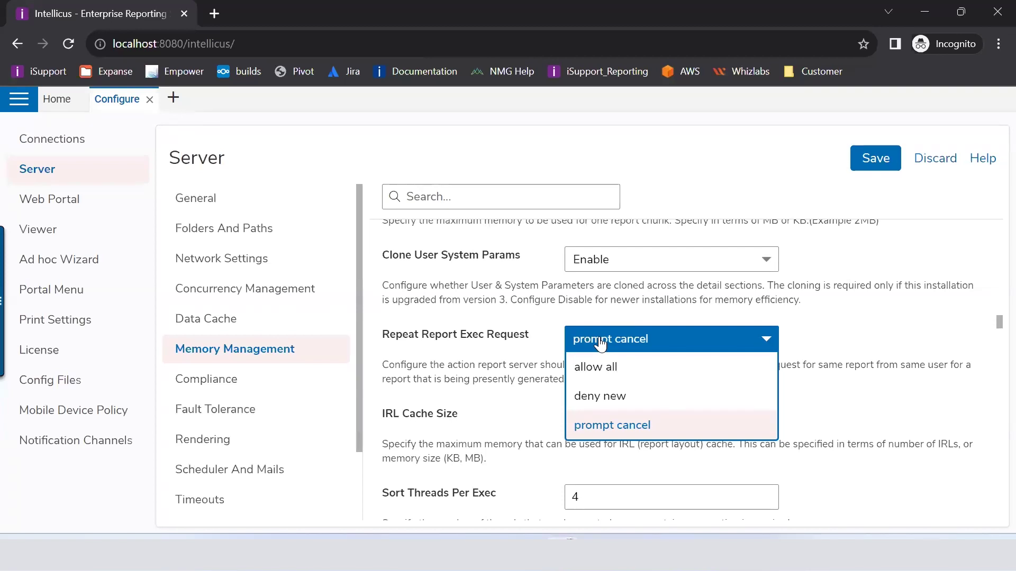
# Step: Keep Repeat Report Exec Request on prompt cancel and move down to the Compliance settings
pyautogui.click(510, 358)
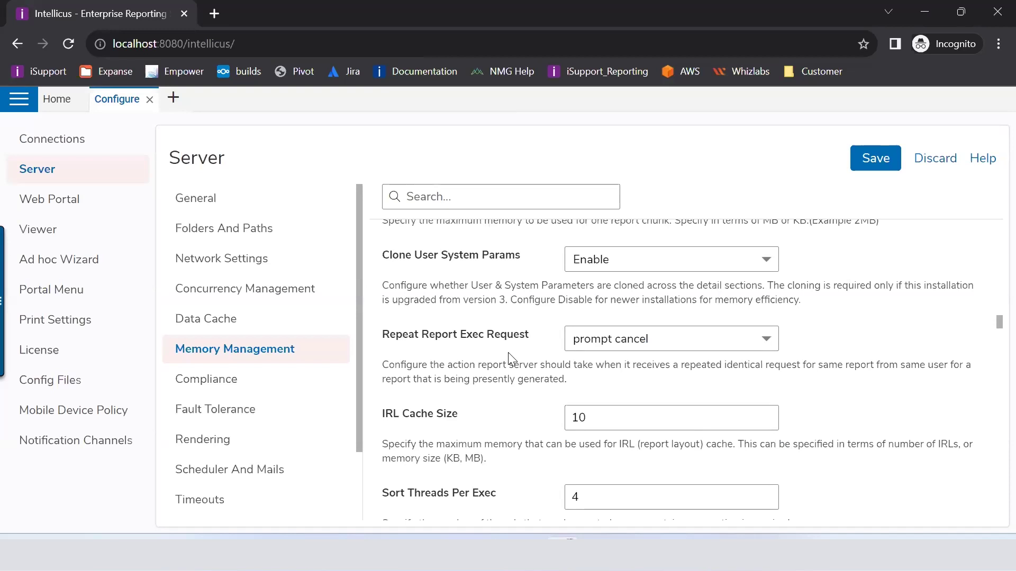
pyautogui.scroll(-3, 511, 359)
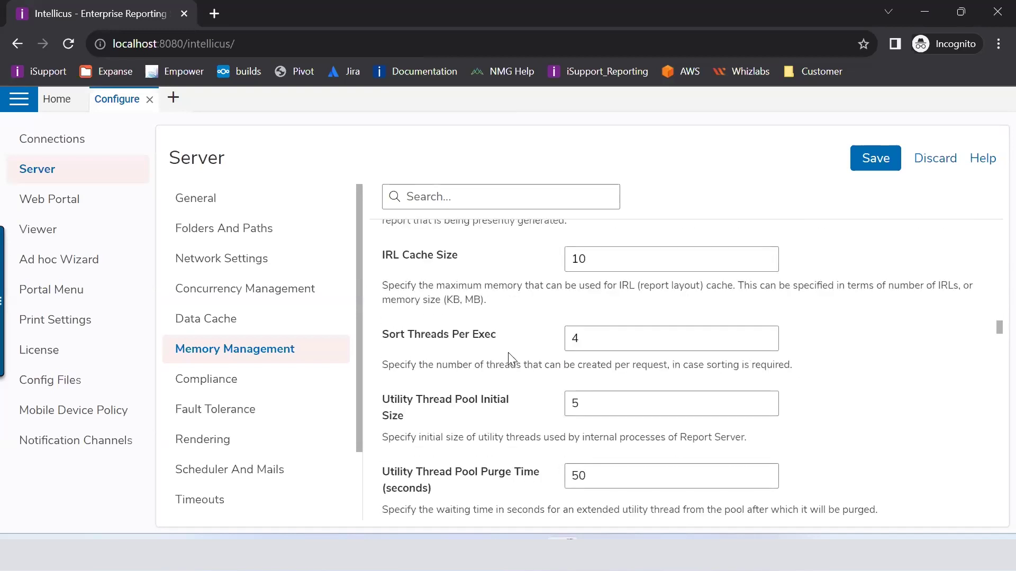
pyautogui.scroll(-1, 509, 358)
pyautogui.scroll(-3, 511, 359)
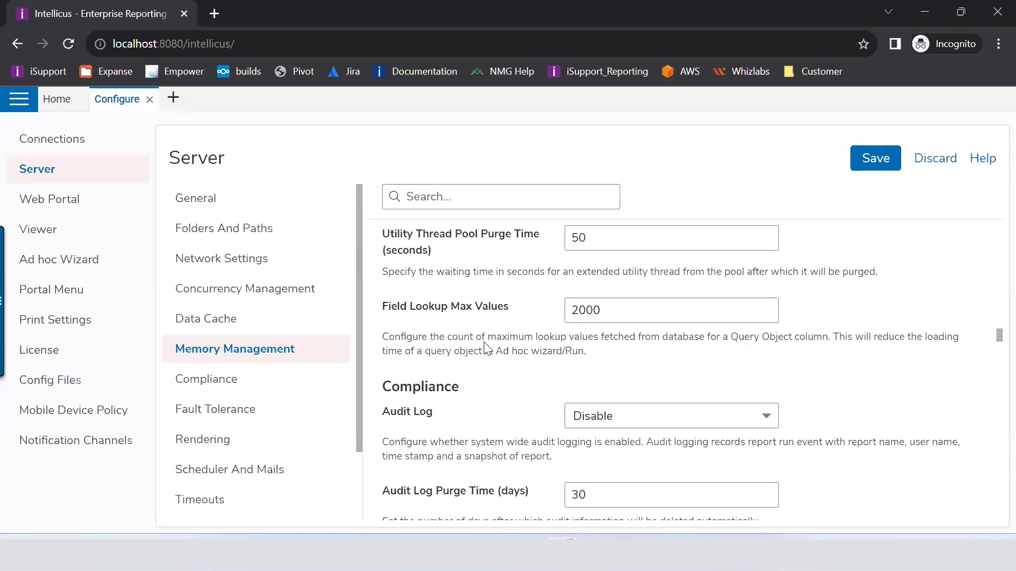
pyautogui.click(256, 390)
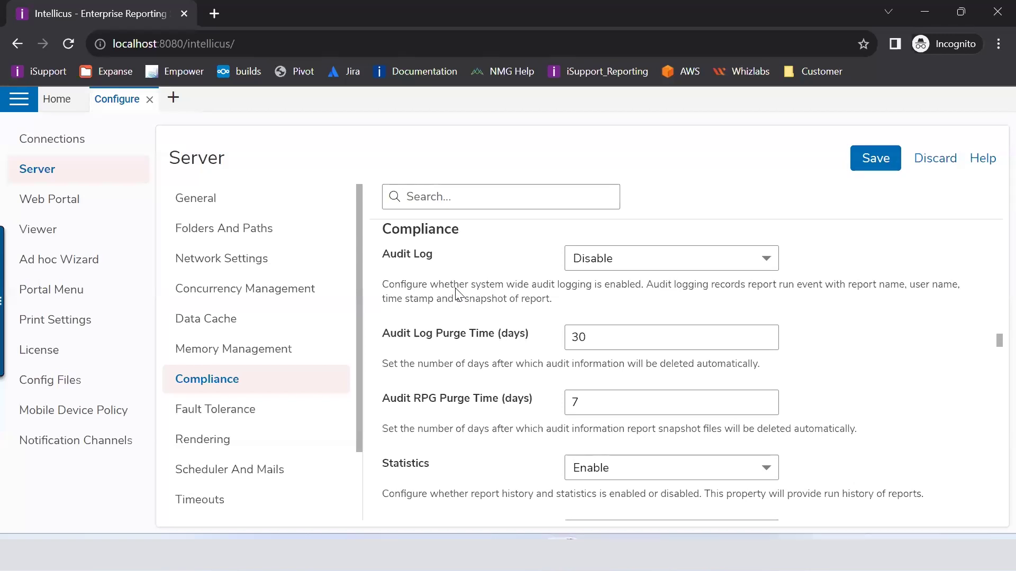
# Step: Check Audit Log choices keeping Disable, review Audit Log Purge Time, and focus Audit RPG Purge Time
pyautogui.click(612, 262)
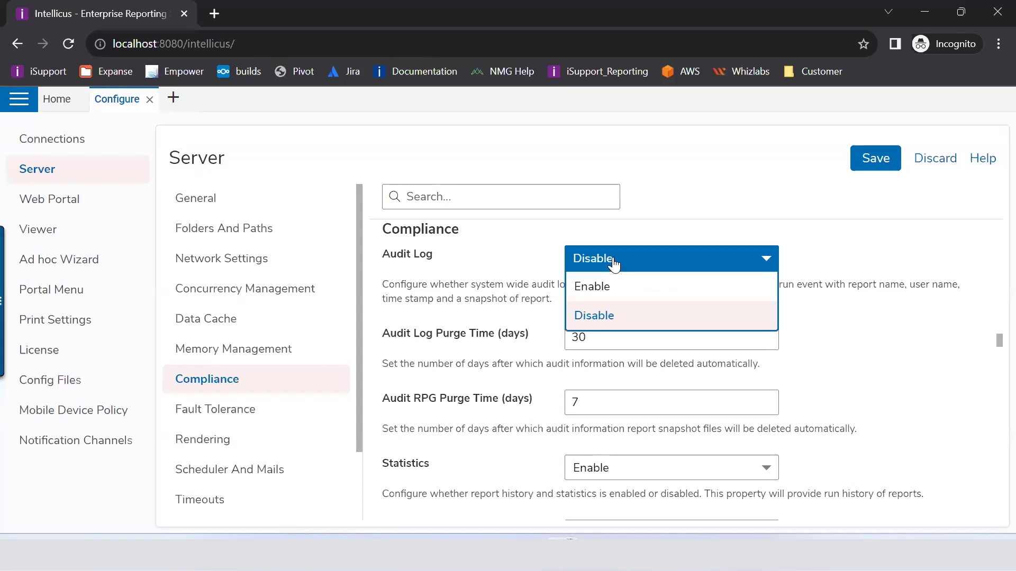
pyautogui.click(458, 285)
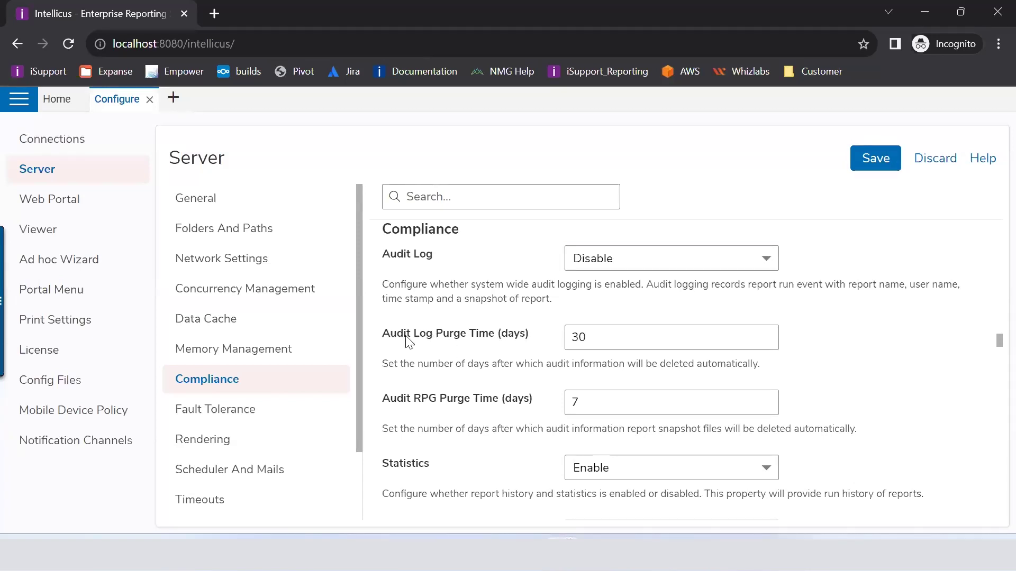
pyautogui.moveTo(385, 338); pyautogui.dragTo(516, 339)
pyautogui.click(586, 404)
pyautogui.hotkey('ctrl', 'a')
pyautogui.moveTo(383, 335); pyautogui.dragTo(550, 344)
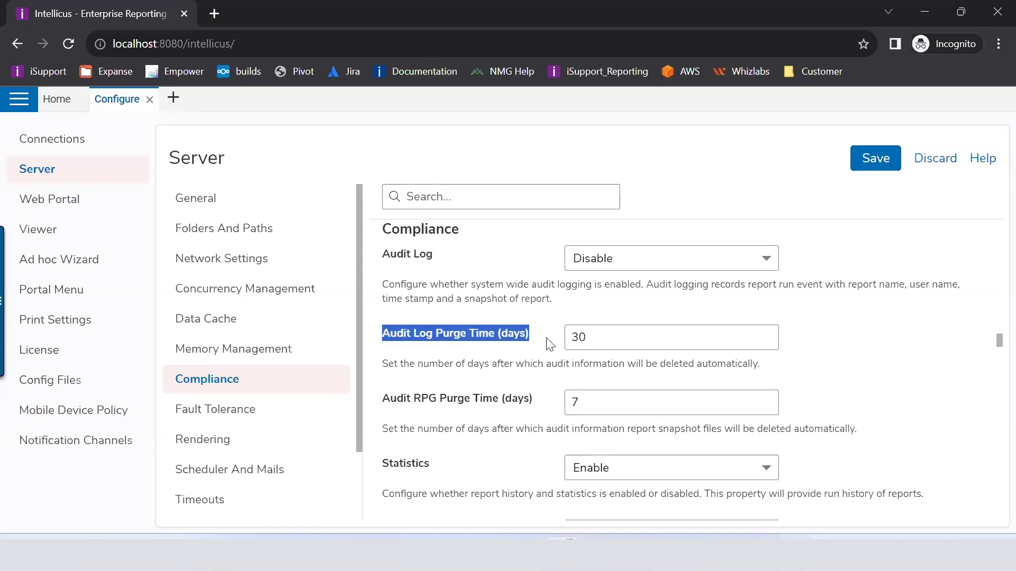
pyautogui.doubleClick(578, 337)
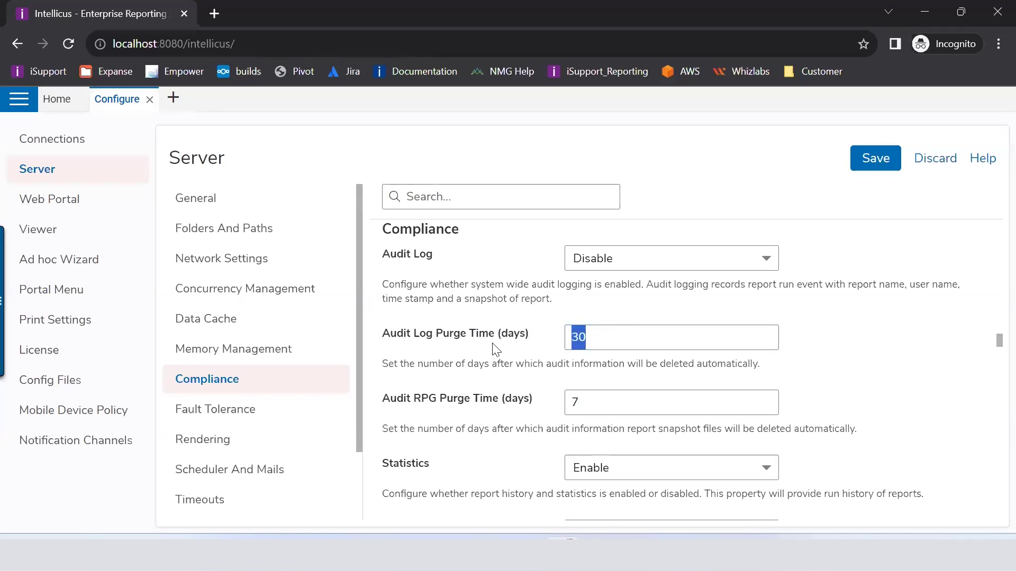
pyautogui.click(383, 405)
pyautogui.moveTo(384, 404); pyautogui.dragTo(514, 399)
pyautogui.click(515, 399)
pyautogui.moveTo(389, 400); pyautogui.dragTo(533, 413)
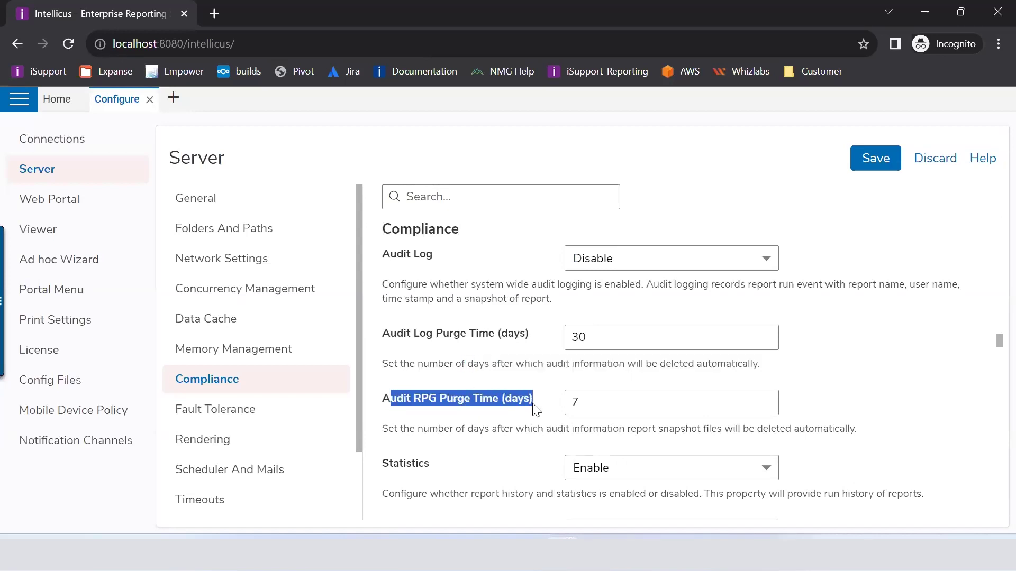
pyautogui.click(586, 407)
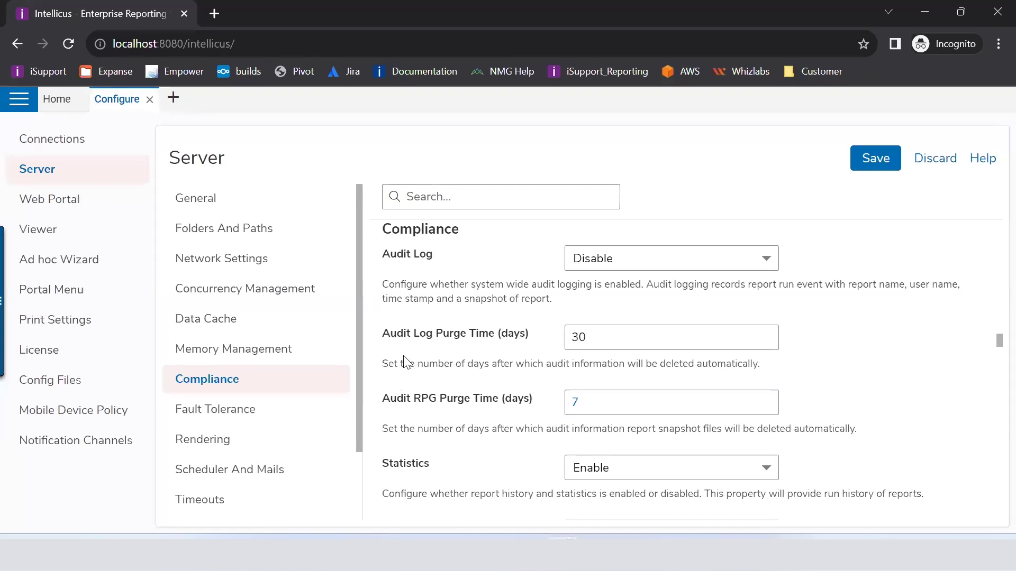
pyautogui.moveTo(384, 340); pyautogui.dragTo(539, 345)
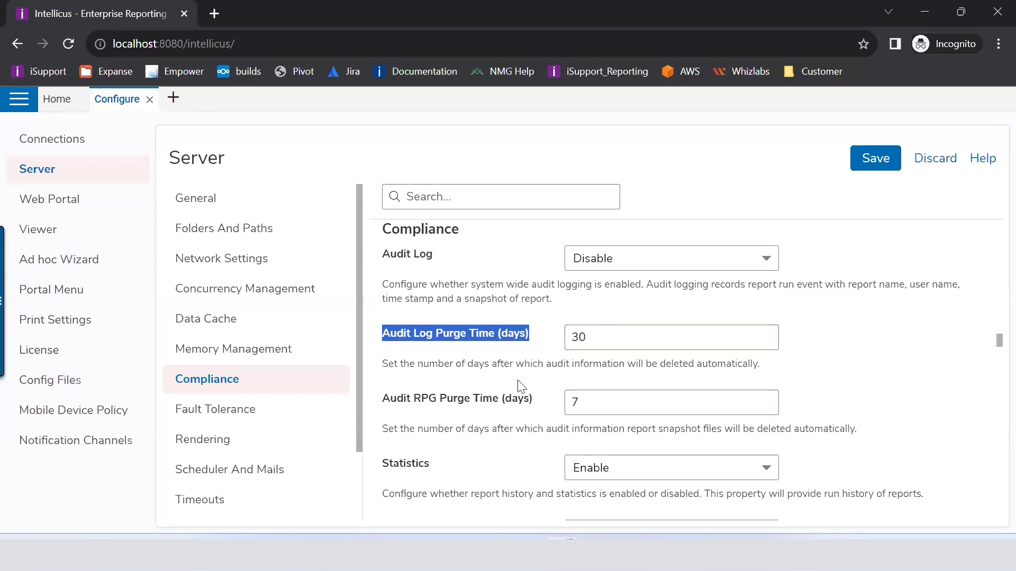
pyautogui.click(690, 396)
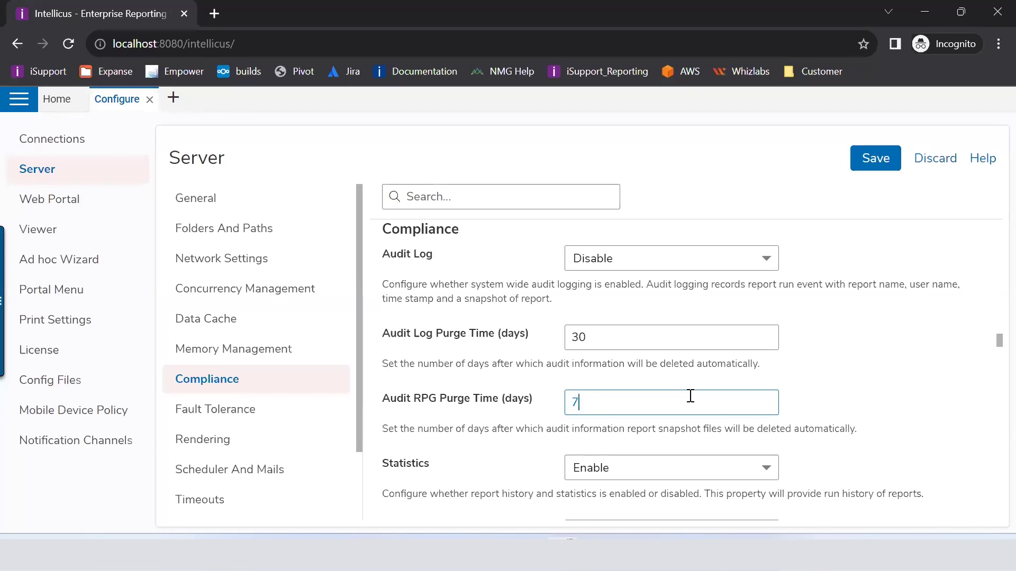
# Step: Change Audit RPG Purge Time from 7 to 1
pyautogui.press('BackSpace')
pyautogui.write('1')
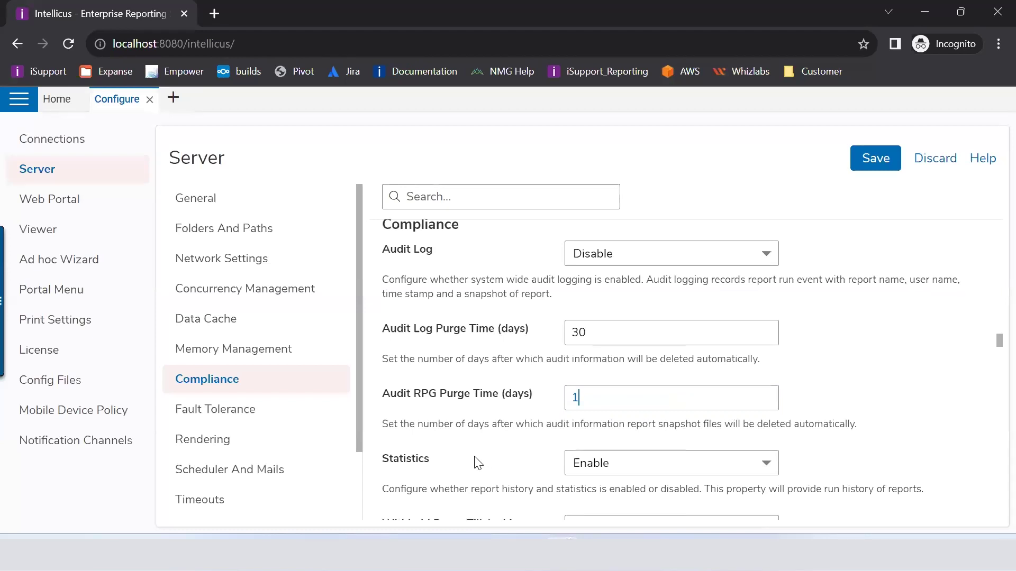
pyautogui.scroll(-3, 476, 462)
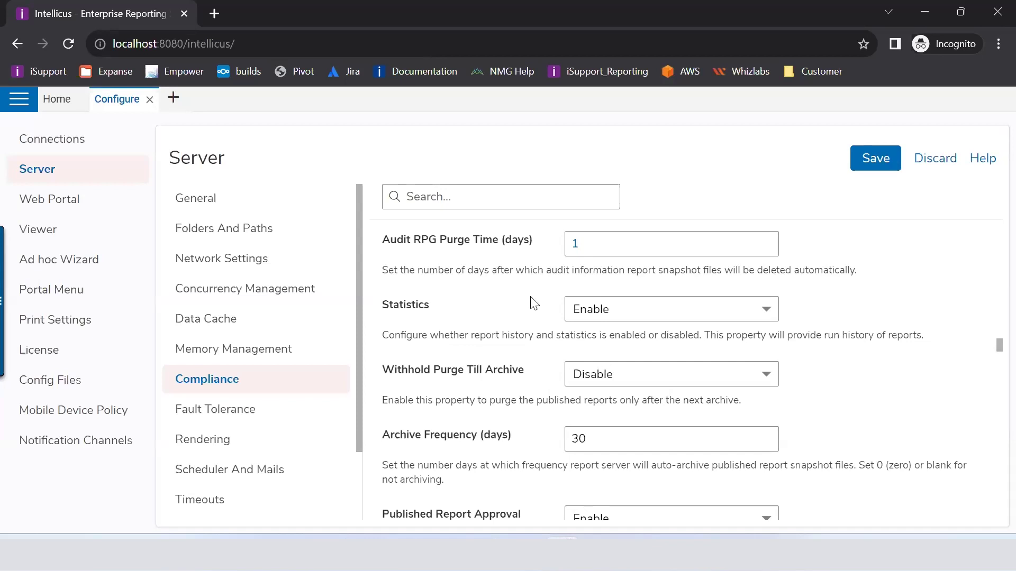
# Step: Keep Statistics set to Enable after briefly switching it to Disable
pyautogui.click(635, 312)
pyautogui.click(613, 373)
pyautogui.click(620, 315)
pyautogui.click(615, 340)
pyautogui.click(500, 354)
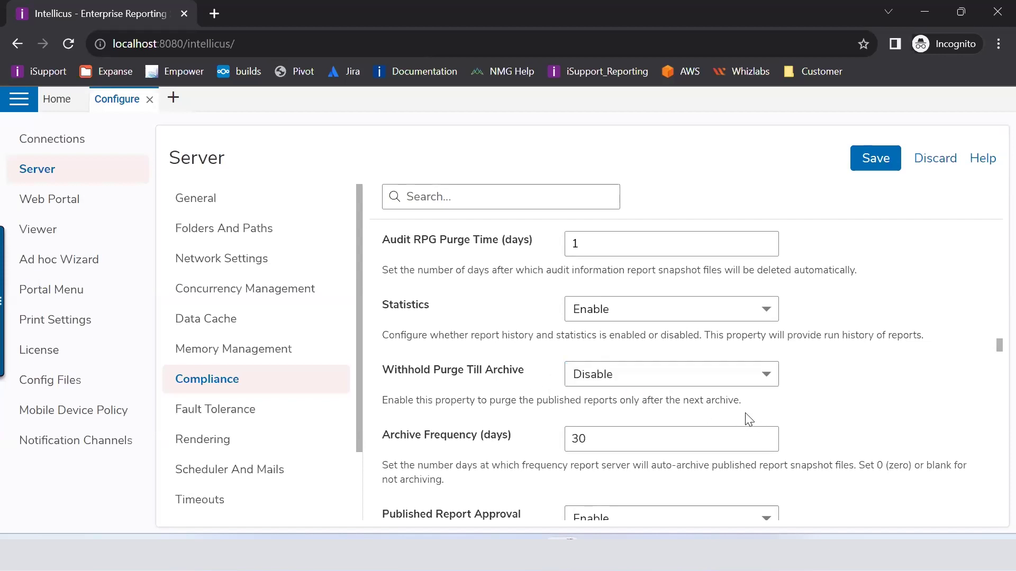
# Step: Review Archive Frequency and keep published reports visibility at Global and Login Mode at 3
pyautogui.scroll(-1, 458, 417)
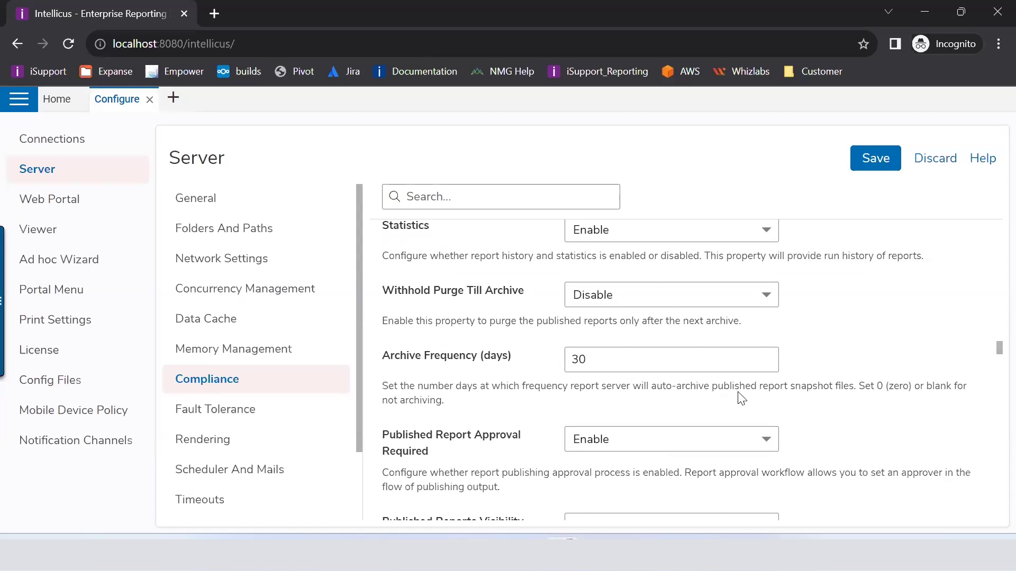
pyautogui.click(675, 354)
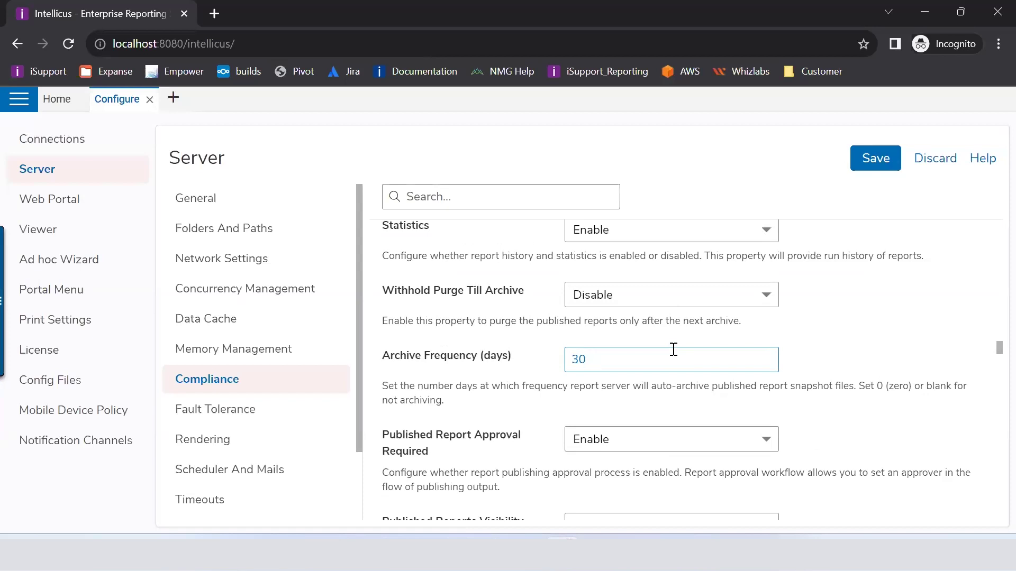
pyautogui.scroll(-3, 608, 370)
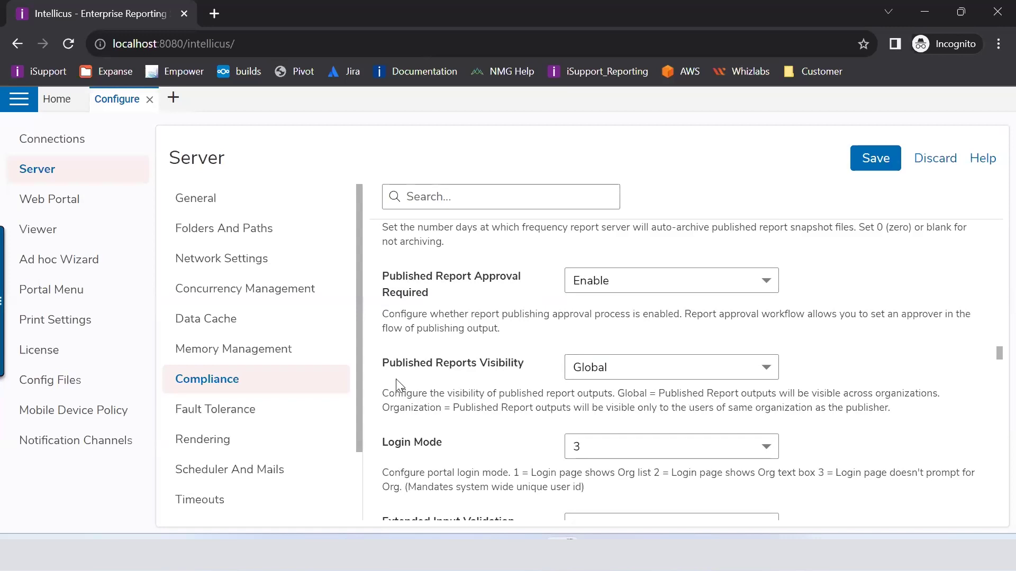
pyautogui.click(611, 382)
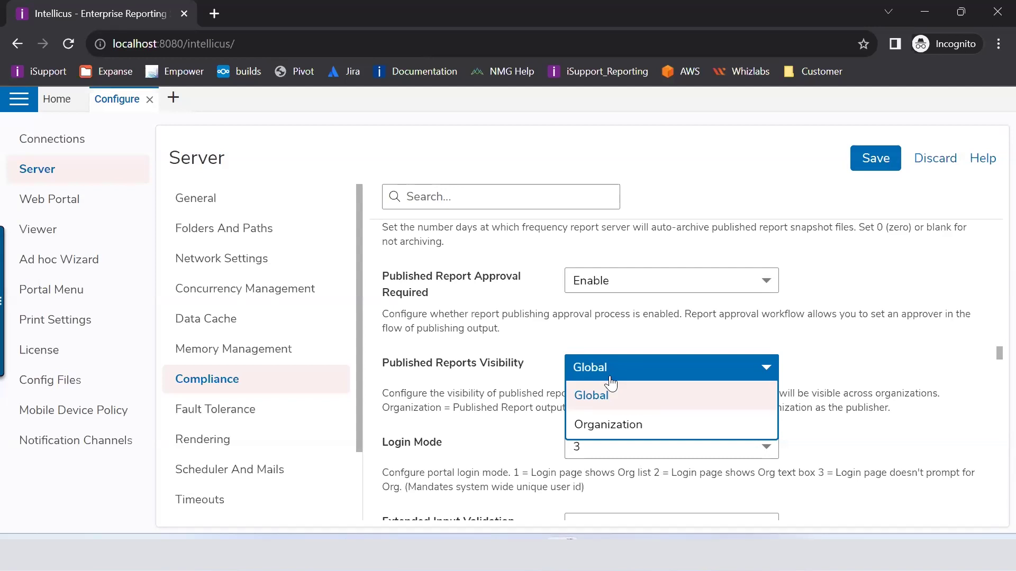
pyautogui.click(598, 400)
pyautogui.scroll(-3, 553, 441)
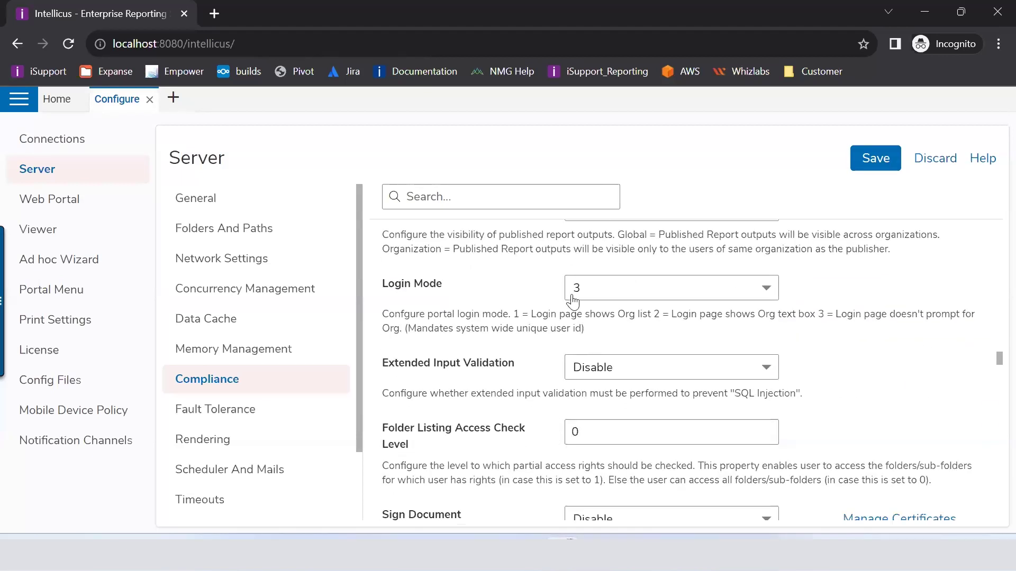
pyautogui.click(576, 291)
pyautogui.click(479, 280)
# Step: Set Exit On Error to Enable under Fault Tolerance, then switch to the ReportEngine logs folder
pyautogui.scroll(-3, 386, 378)
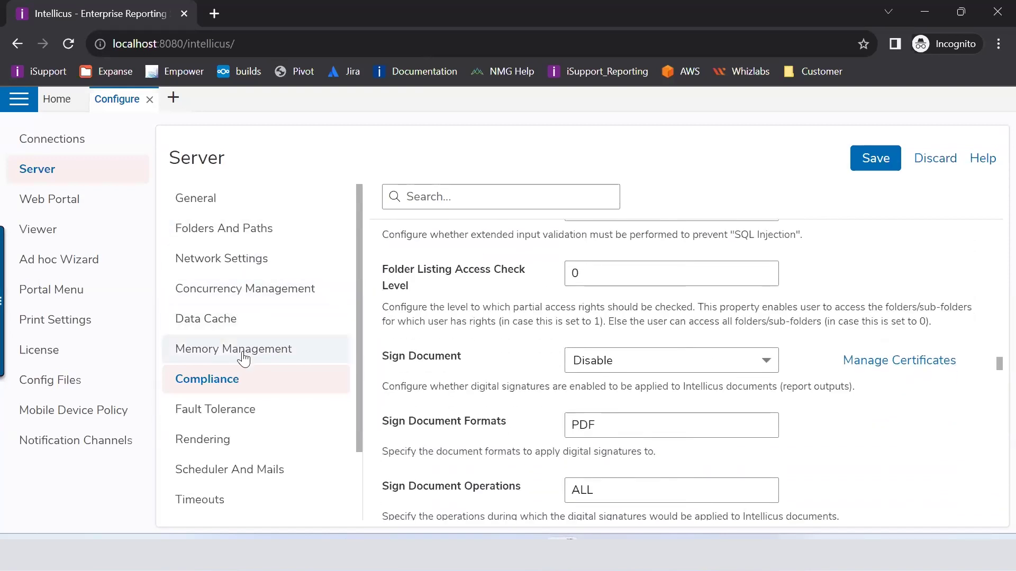
pyautogui.click(232, 387)
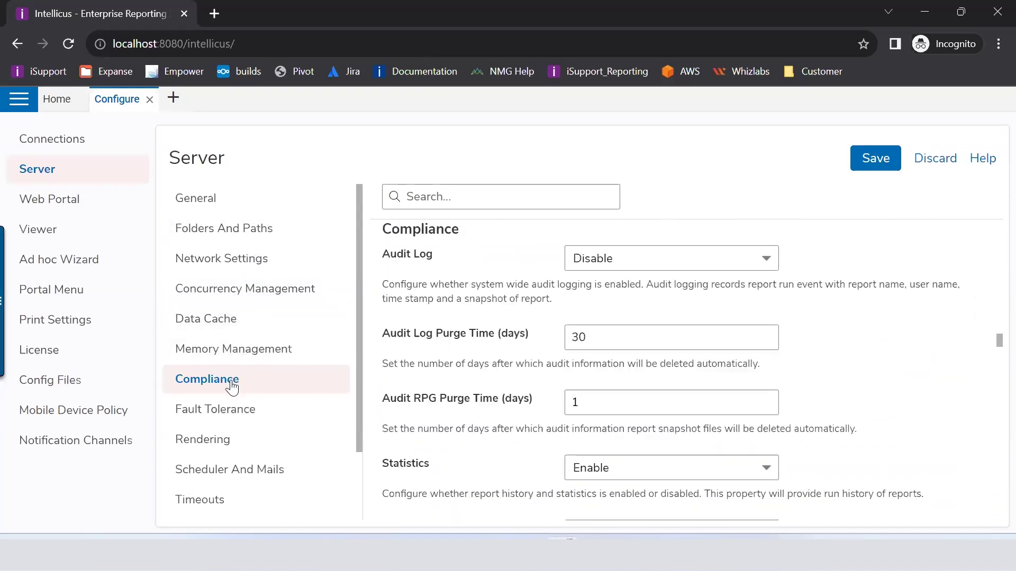
pyautogui.click(228, 418)
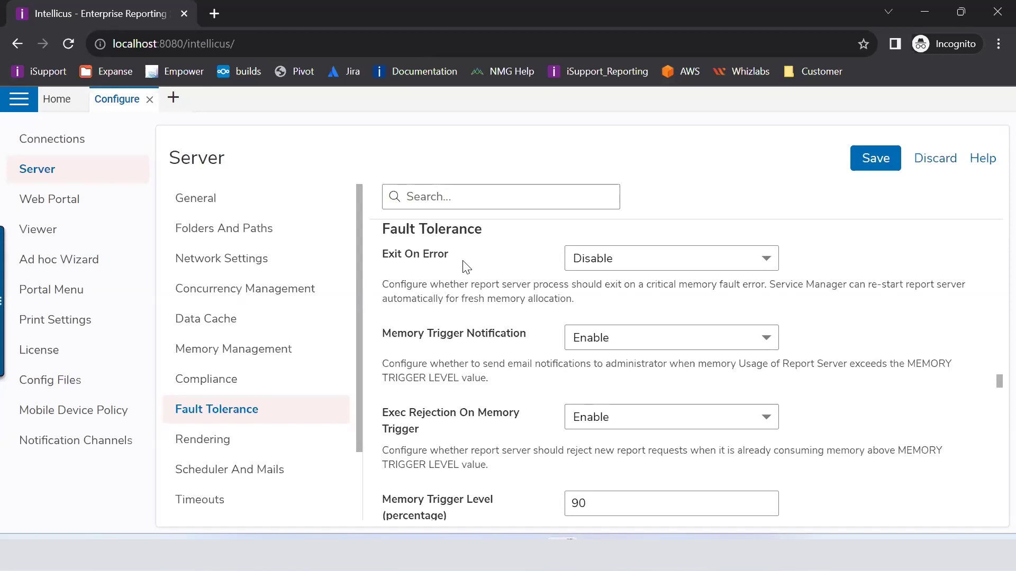
pyautogui.click(688, 259)
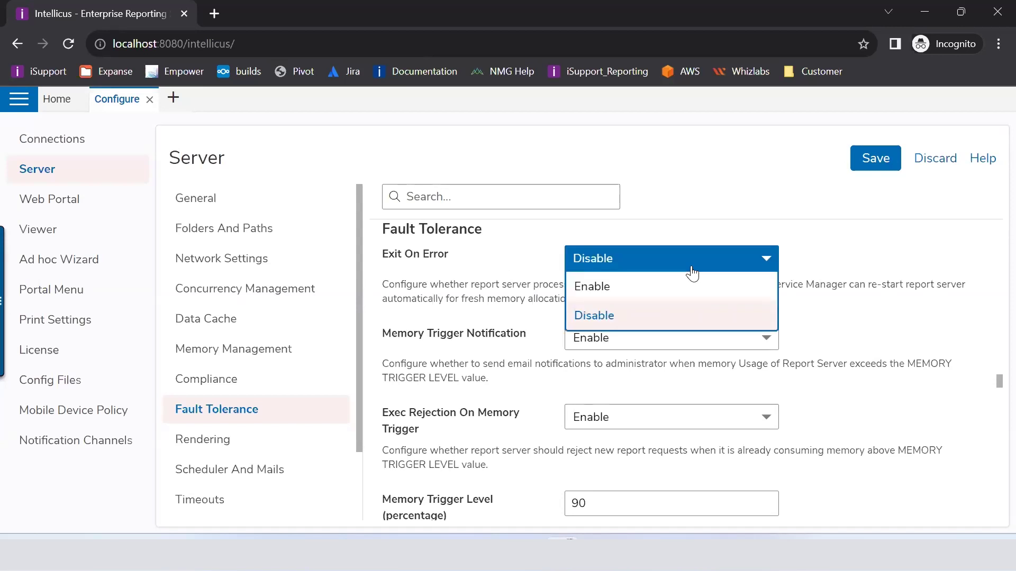
pyautogui.click(596, 290)
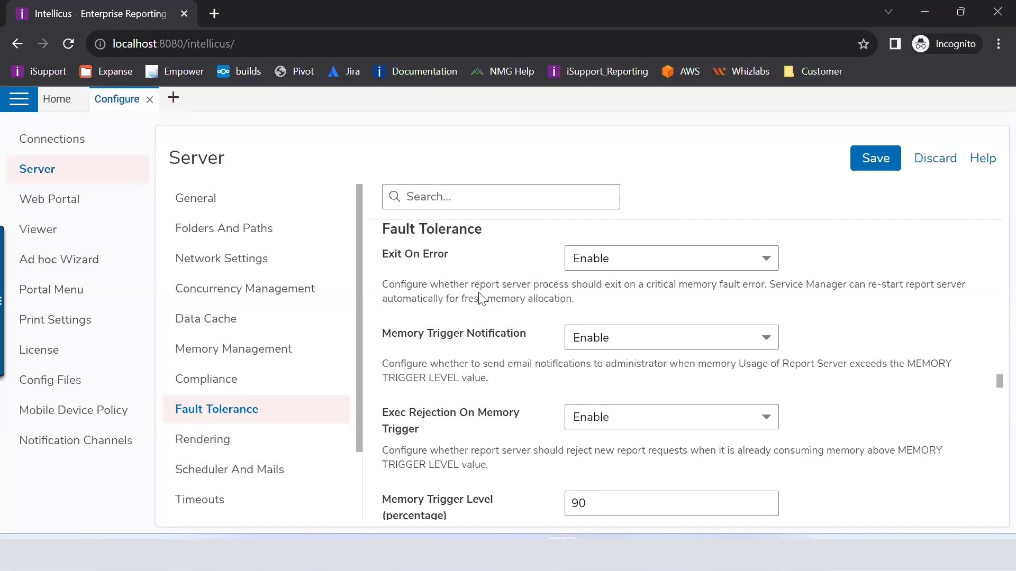
pyautogui.hotkey('alt', 'Tab')
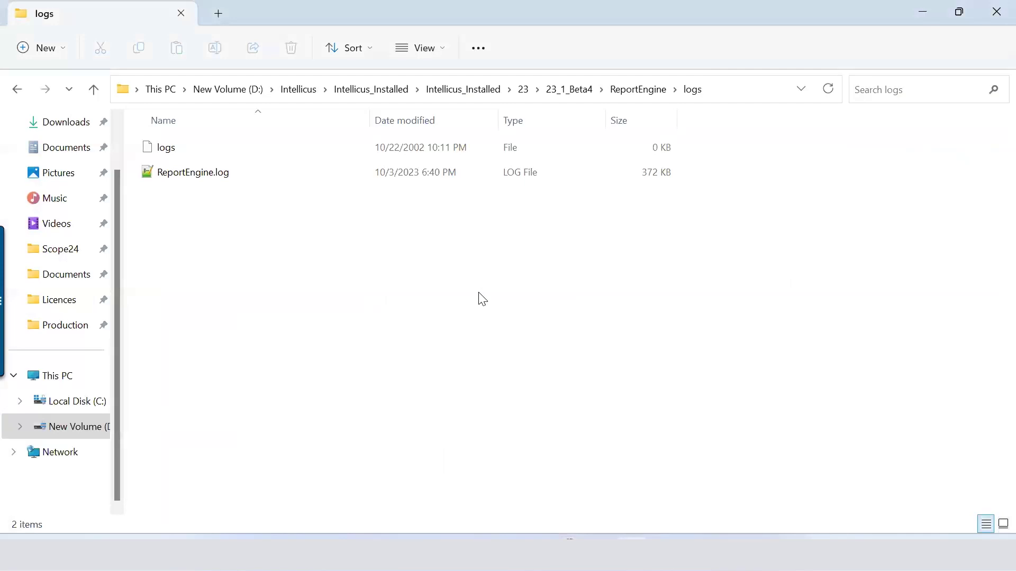
# Step: Switch from the ReportEngine logs folder back to the Intellicus Configure tab in Chrome
pyautogui.hotkey('alt', 'Tab')
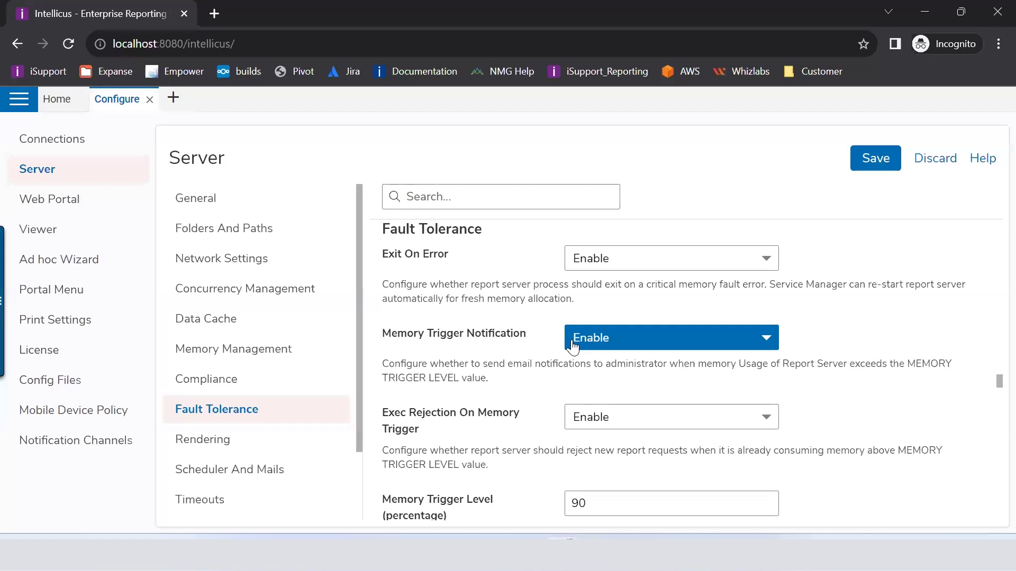
pyautogui.scroll(-1, 492, 479)
pyautogui.click(674, 425)
pyautogui.moveTo(674, 425); pyautogui.dragTo(528, 421)
pyautogui.scroll(1, 487, 428)
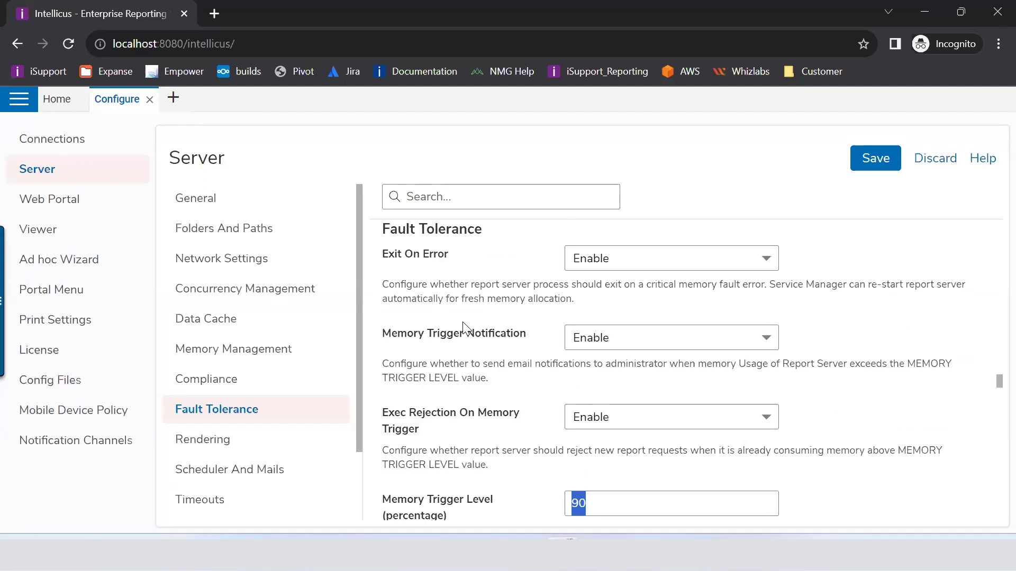
pyautogui.scroll(-1, 473, 346)
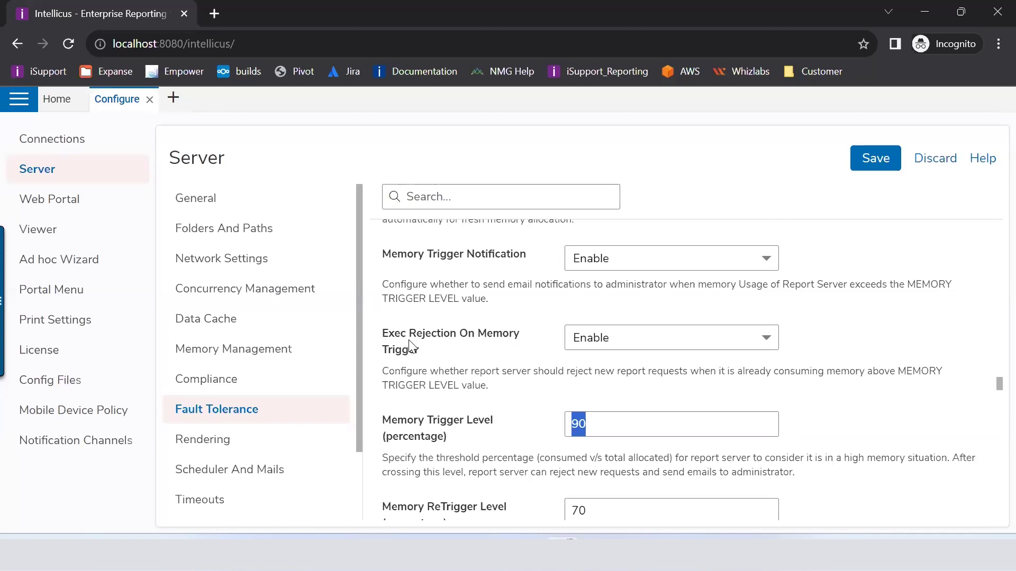
pyautogui.moveTo(403, 336); pyautogui.dragTo(447, 368)
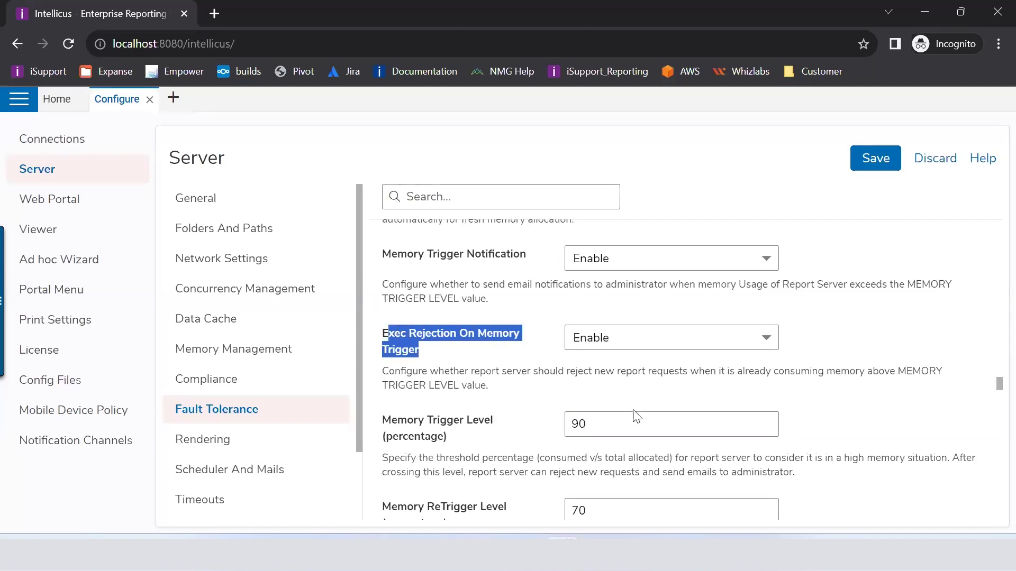
pyautogui.moveTo(586, 424); pyautogui.dragTo(561, 422)
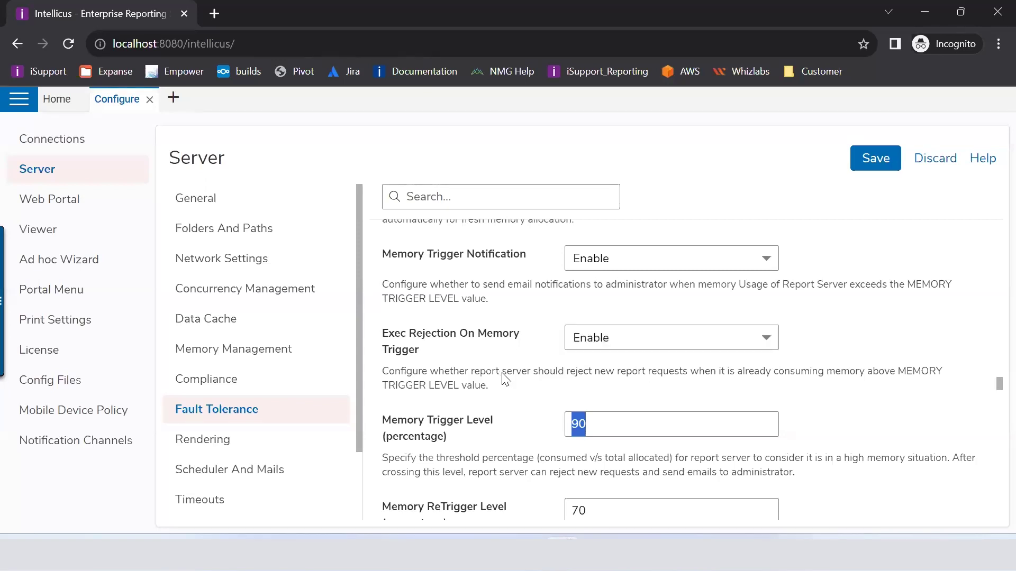
pyautogui.scroll(-3, 503, 379)
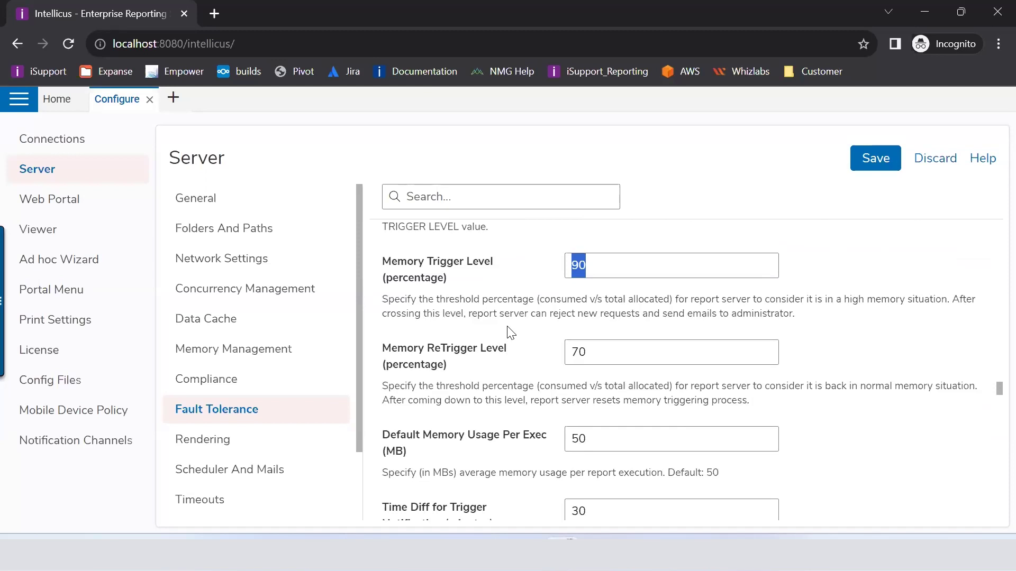
pyautogui.scroll(-2, 511, 332)
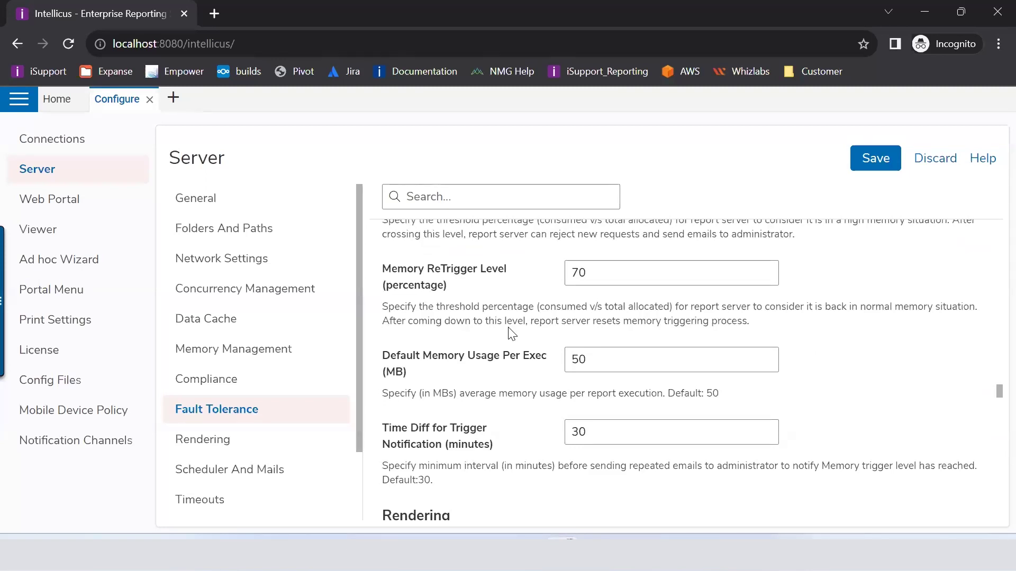
pyautogui.scroll(-2, 510, 334)
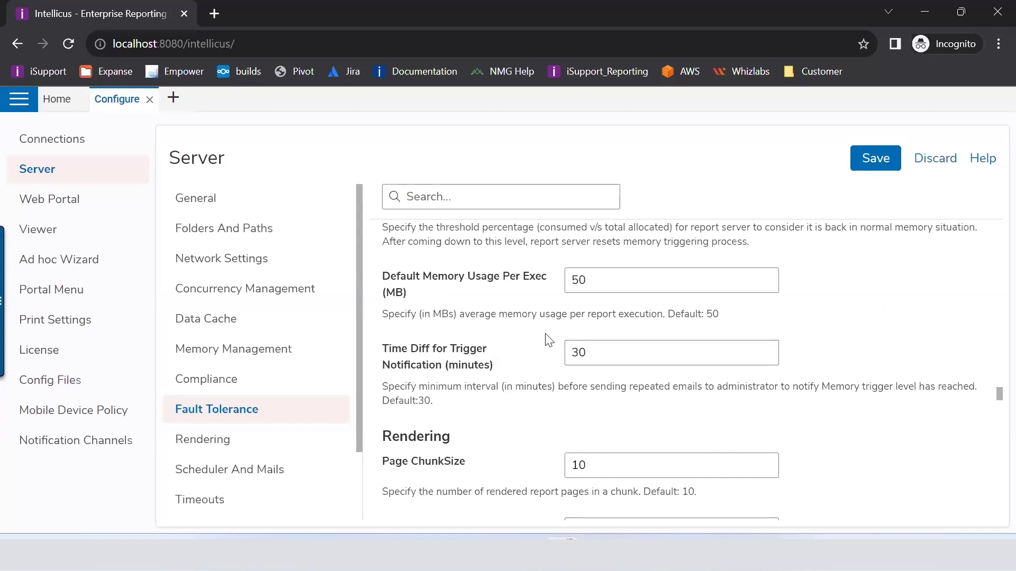
pyautogui.click(586, 355)
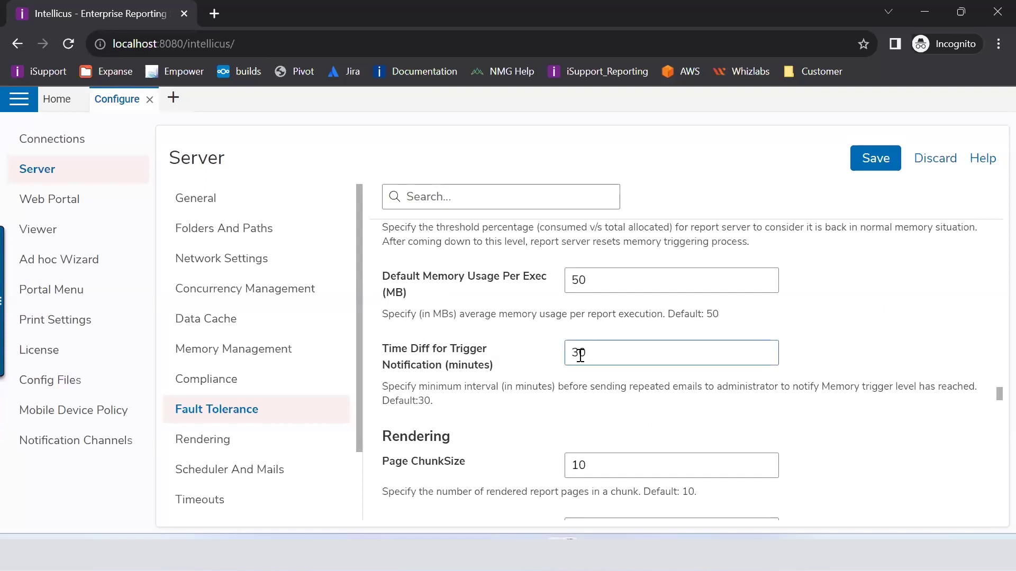
pyautogui.moveTo(590, 360); pyautogui.dragTo(566, 359)
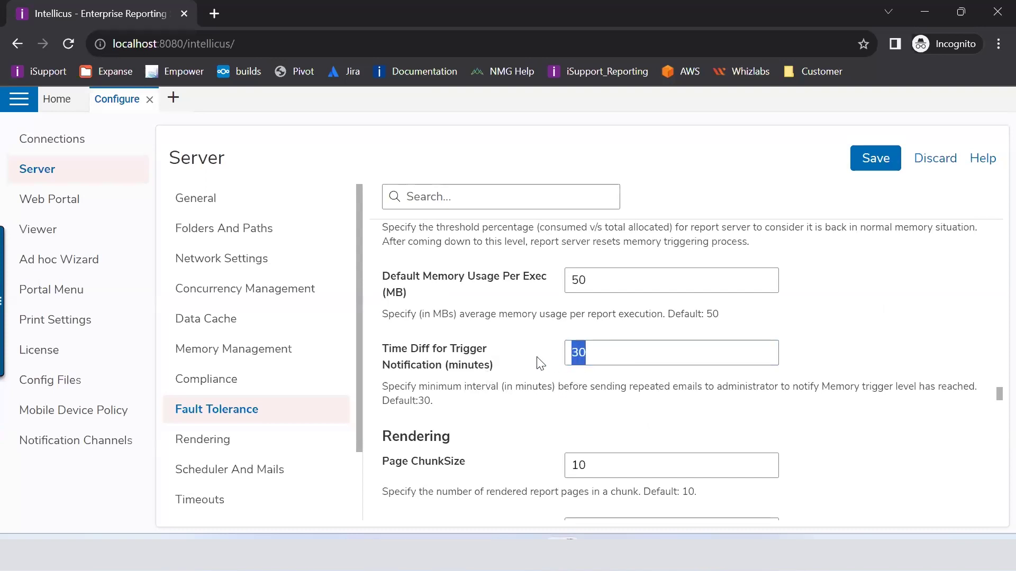
pyautogui.click(542, 364)
pyautogui.scroll(-3, 537, 365)
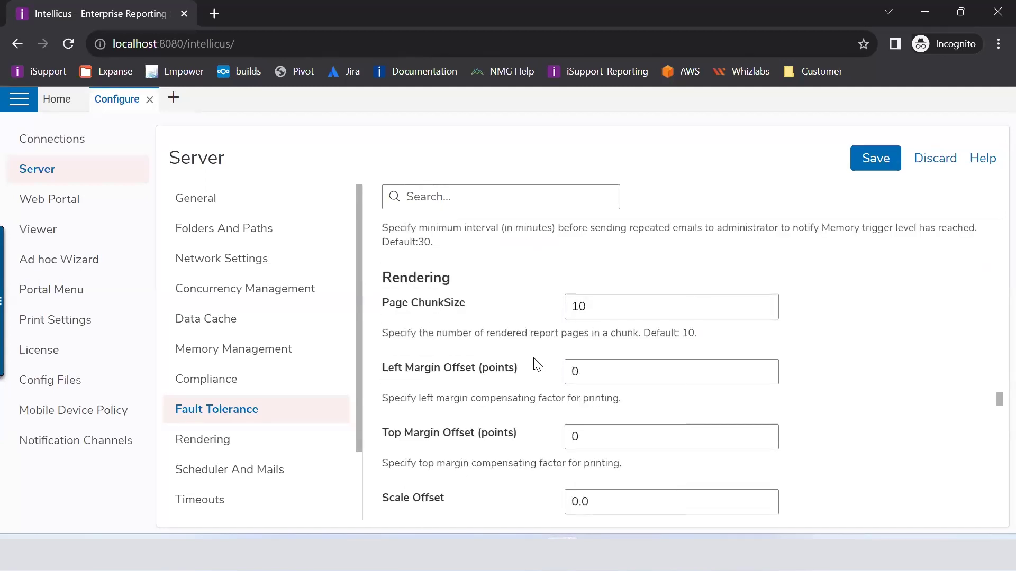
pyautogui.scroll(2, 536, 364)
pyautogui.click(706, 271)
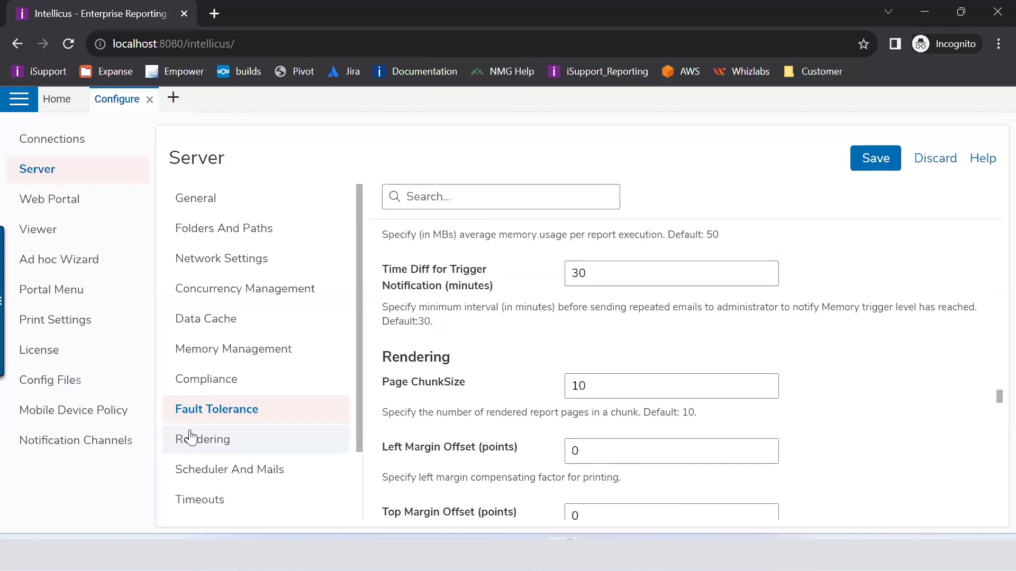
pyautogui.click(191, 436)
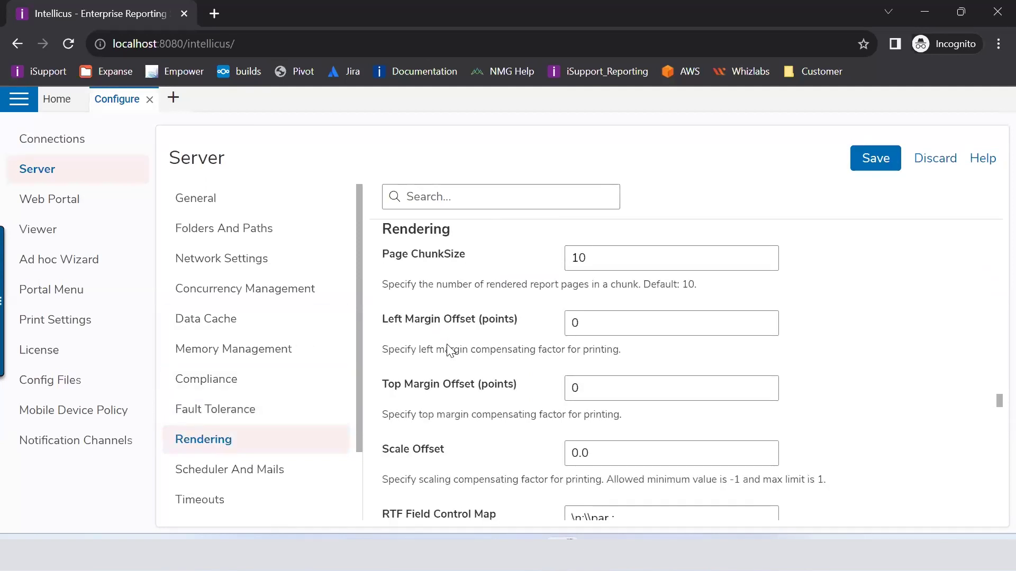
# Step: In Scheduler And Mails settings, select the whole existing EMail From Address value
pyautogui.scroll(-1, 449, 350)
pyautogui.scroll(-4, 447, 346)
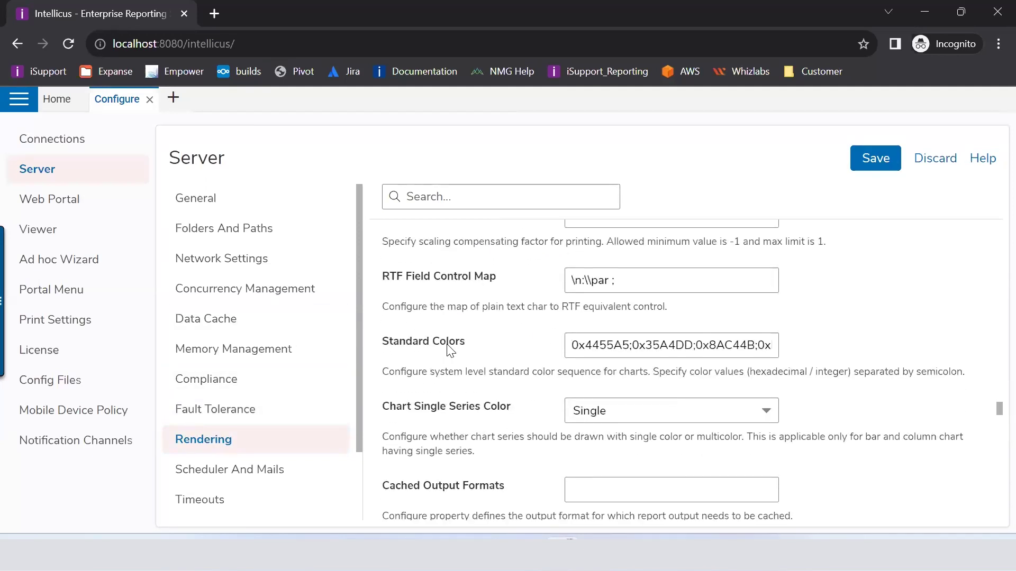
pyautogui.scroll(-3, 447, 345)
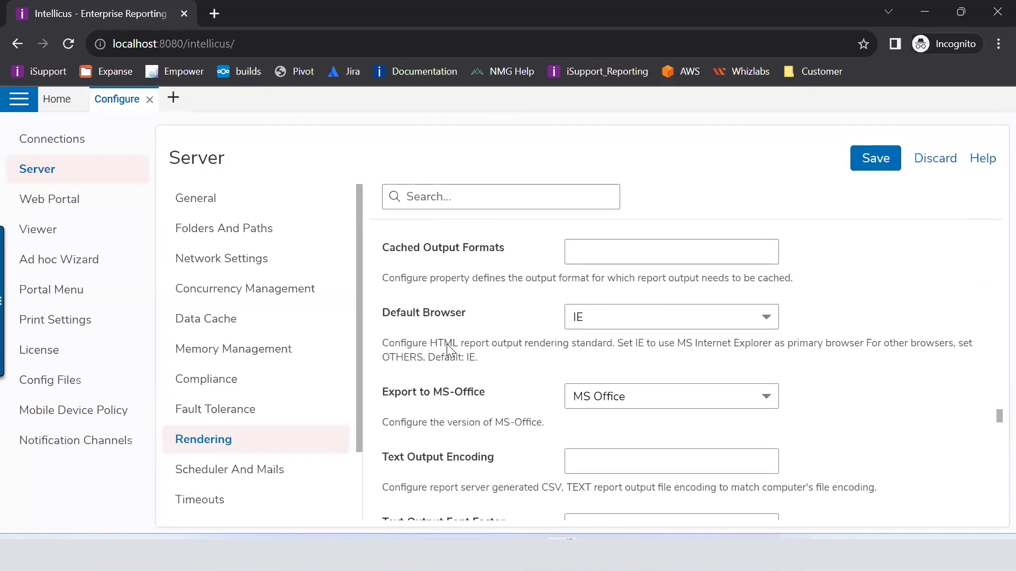
pyautogui.scroll(-5, 447, 349)
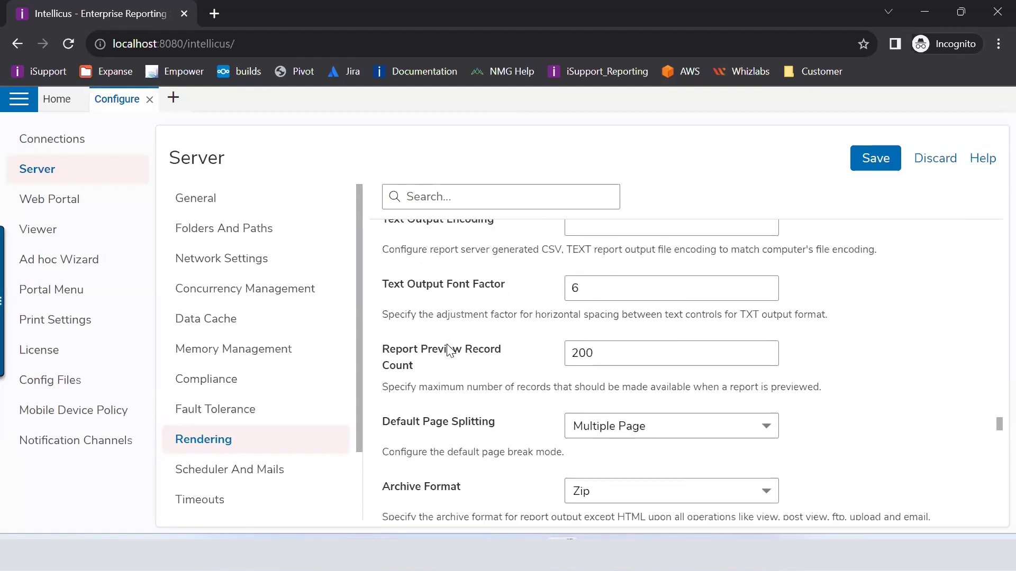
pyautogui.scroll(-4, 448, 351)
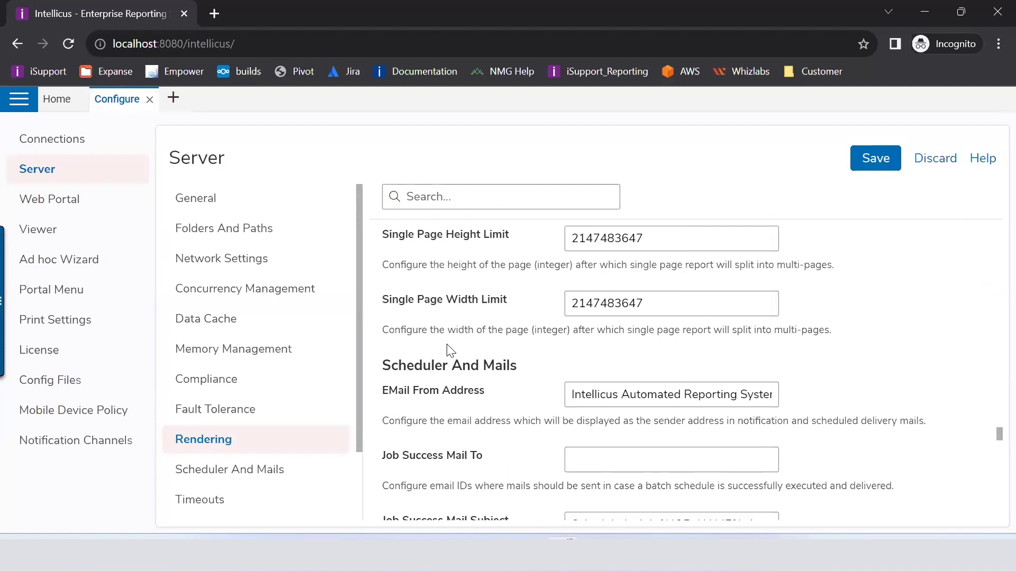
pyautogui.click(221, 479)
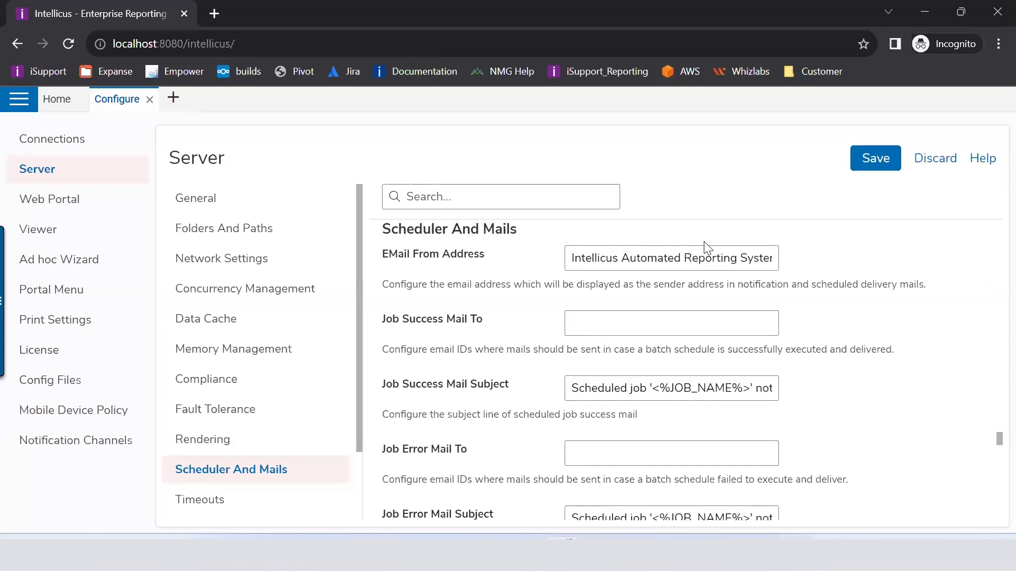
pyautogui.click(568, 259)
pyautogui.moveTo(568, 260); pyautogui.dragTo(835, 243)
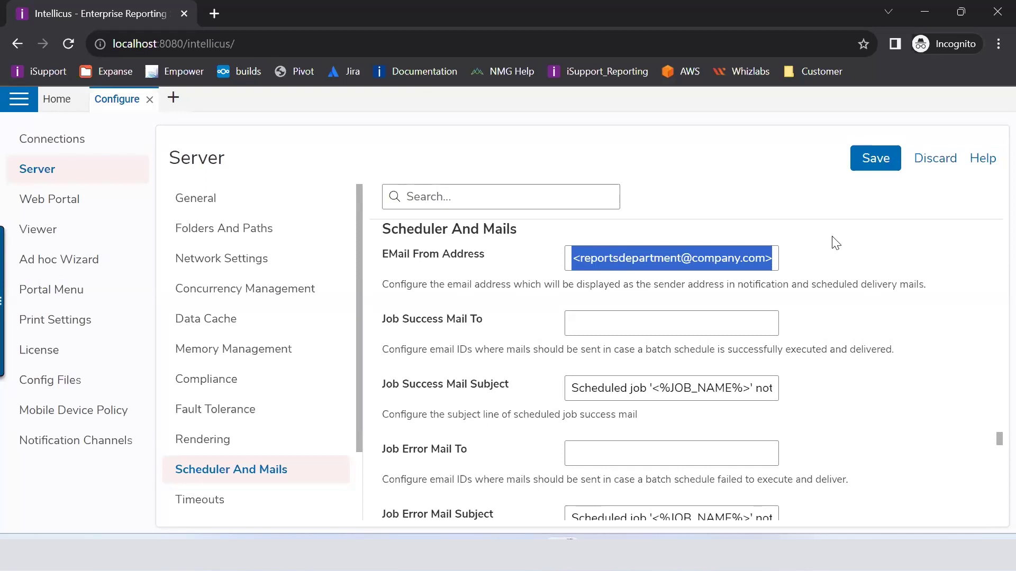
# Step: Delete the old sender and type the company support e-mail address into EMail From Address
pyautogui.press('BackSpace')
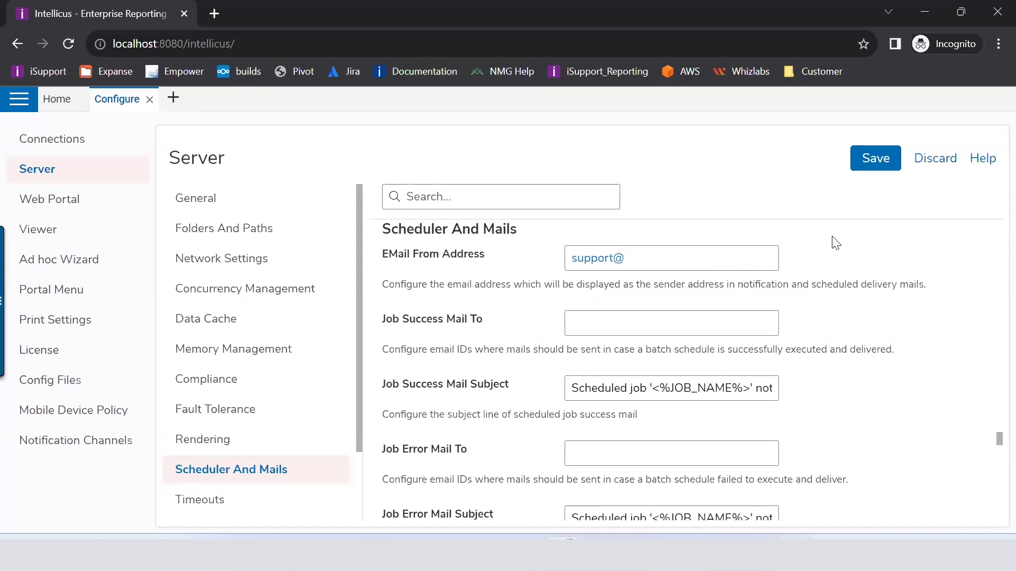
pyautogui.click(659, 321)
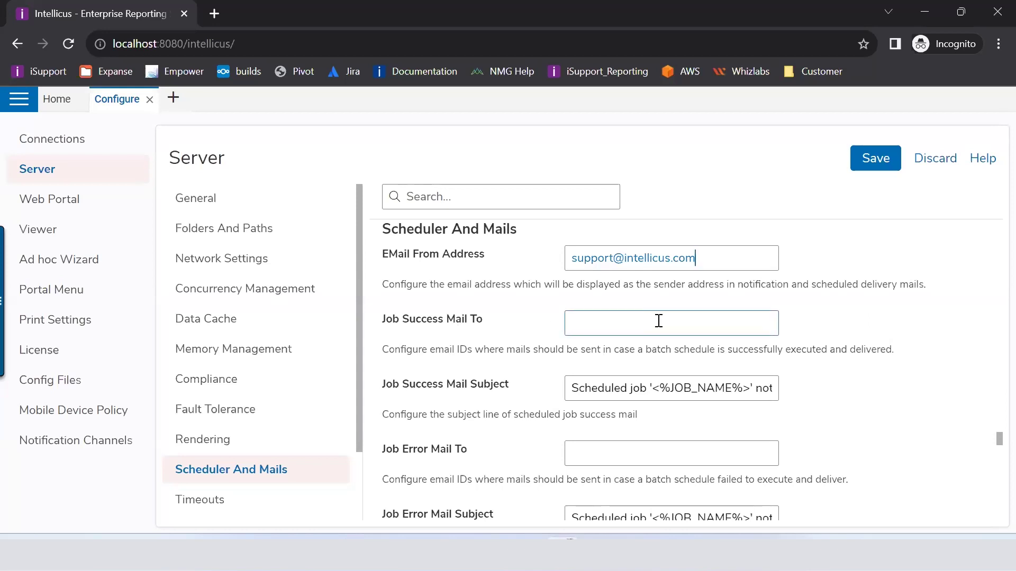
pyautogui.click(662, 321)
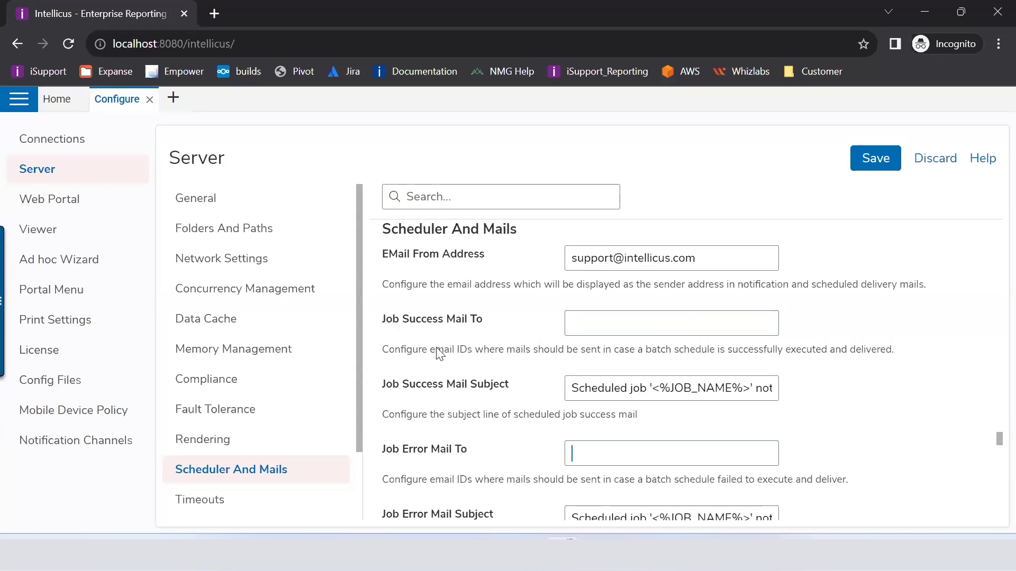
pyautogui.click(601, 460)
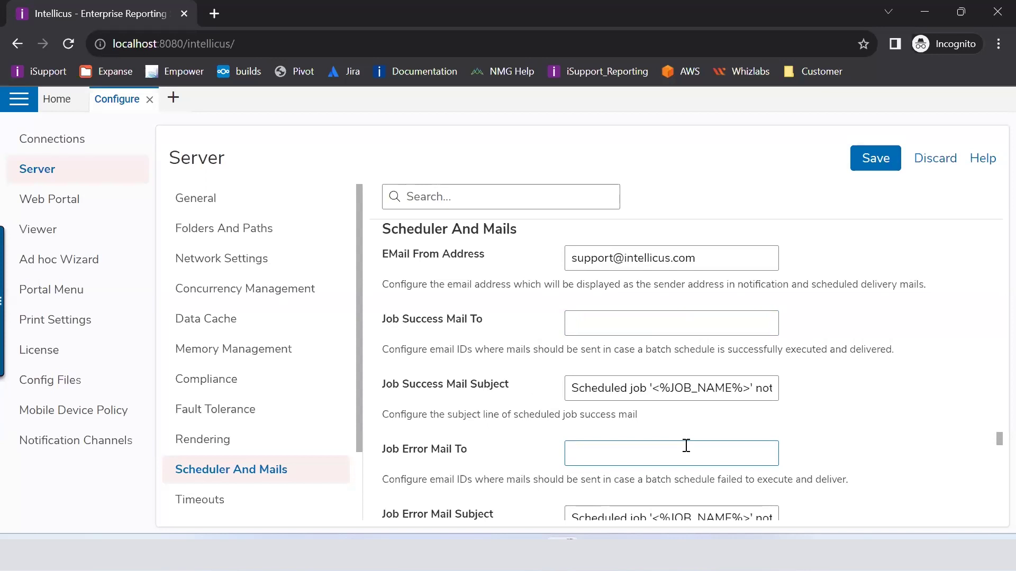
pyautogui.click(686, 446)
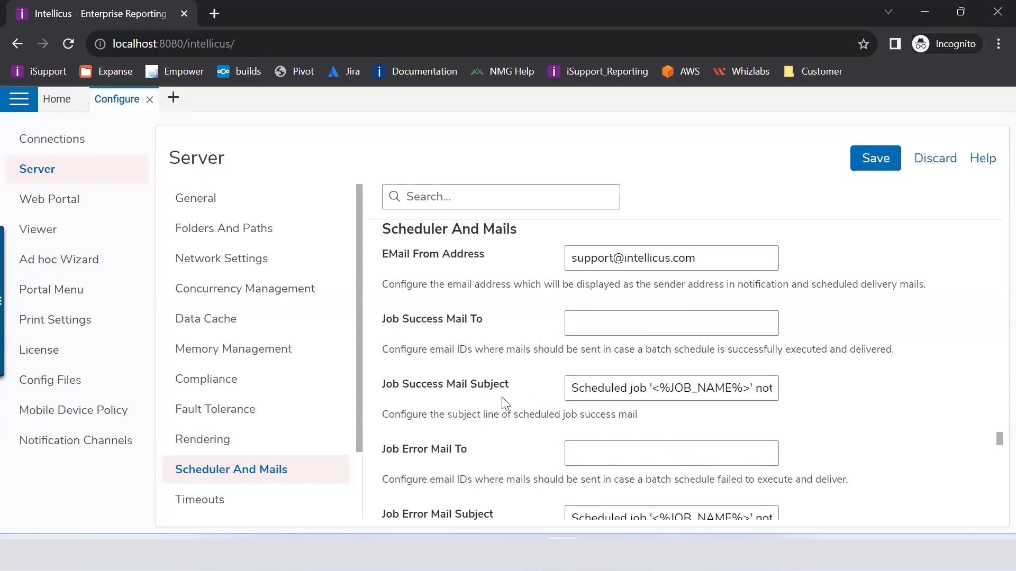
pyautogui.click(572, 389)
pyautogui.press('Right')
pyautogui.press('Right')
pyautogui.press('Right')
pyautogui.press('Right')
pyautogui.press('Right')
pyautogui.press('Right')
pyautogui.press('Right')
pyautogui.press('Right')
pyautogui.press('Right')
pyautogui.press('Right')
pyautogui.press('Right')
pyautogui.press('Right')
pyautogui.press('Right')
pyautogui.press('Right')
pyautogui.press('Right')
pyautogui.press('Right')
pyautogui.press('Right')
pyautogui.press('Right')
pyautogui.press('Right')
pyautogui.press('Right')
pyautogui.press('Right')
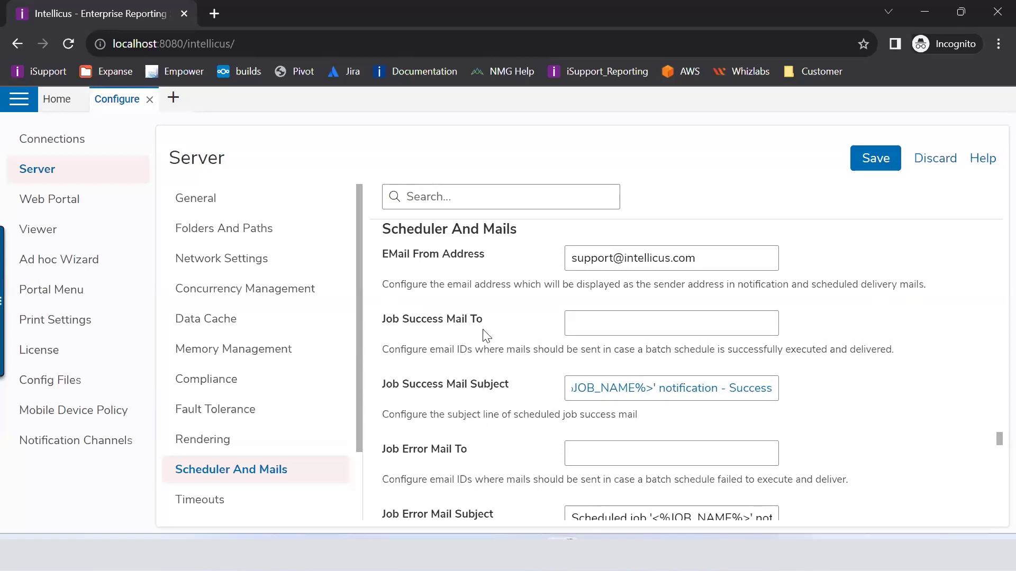
pyautogui.scroll(-1, 508, 338)
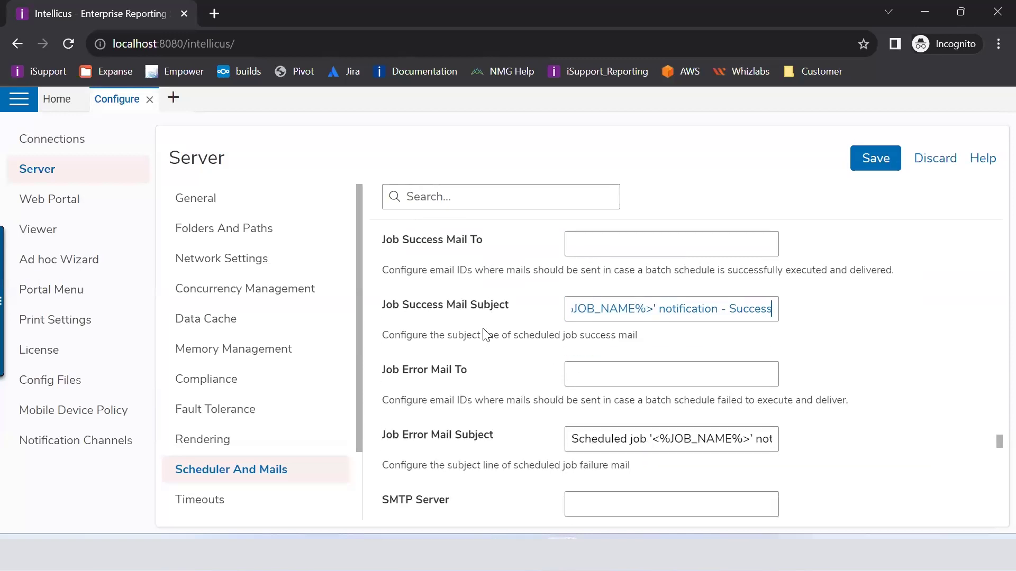
pyautogui.click(607, 436)
pyautogui.press('Right')
pyautogui.press('Right')
pyautogui.press('Right')
pyautogui.press('Right')
pyautogui.press('Right')
pyautogui.press('Right')
pyautogui.press('Right')
pyautogui.press('Right')
pyautogui.press('Right')
pyautogui.press('Right')
pyautogui.press('Right')
pyautogui.press('Right')
pyautogui.press('Right')
pyautogui.press('Right')
pyautogui.press('Right')
pyautogui.press('Right')
pyautogui.press('Right')
pyautogui.press('Right')
pyautogui.press('Right')
pyautogui.press('Right')
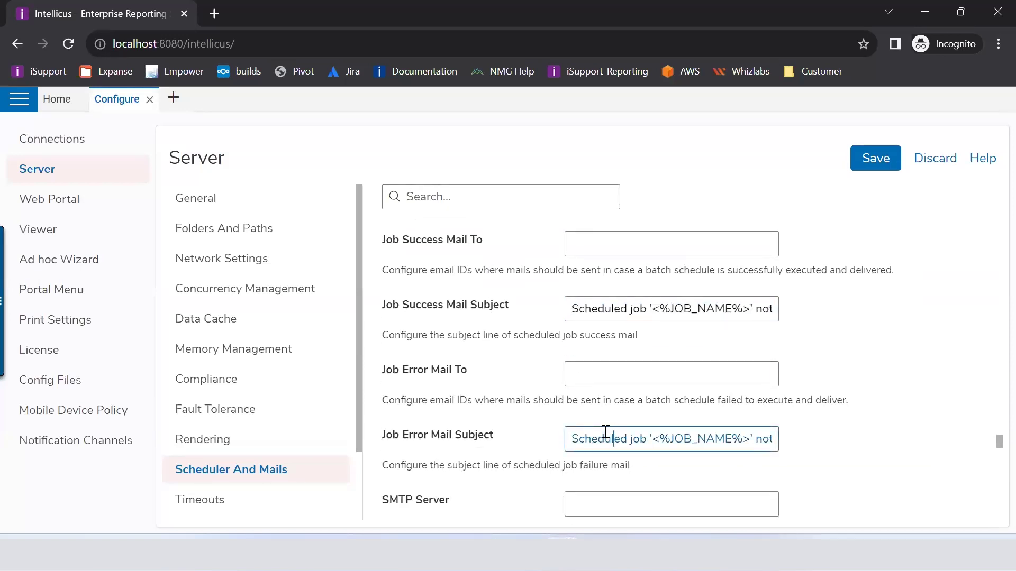
pyautogui.press('Right')
pyautogui.press('Right')
pyautogui.press('Right')
pyautogui.press('Right')
pyautogui.press('Right')
pyautogui.press('Right')
pyautogui.press('Right')
pyautogui.press('Right')
pyautogui.press('Right')
pyautogui.press('Right')
pyautogui.press('Right')
pyautogui.press('Right')
pyautogui.press('Right')
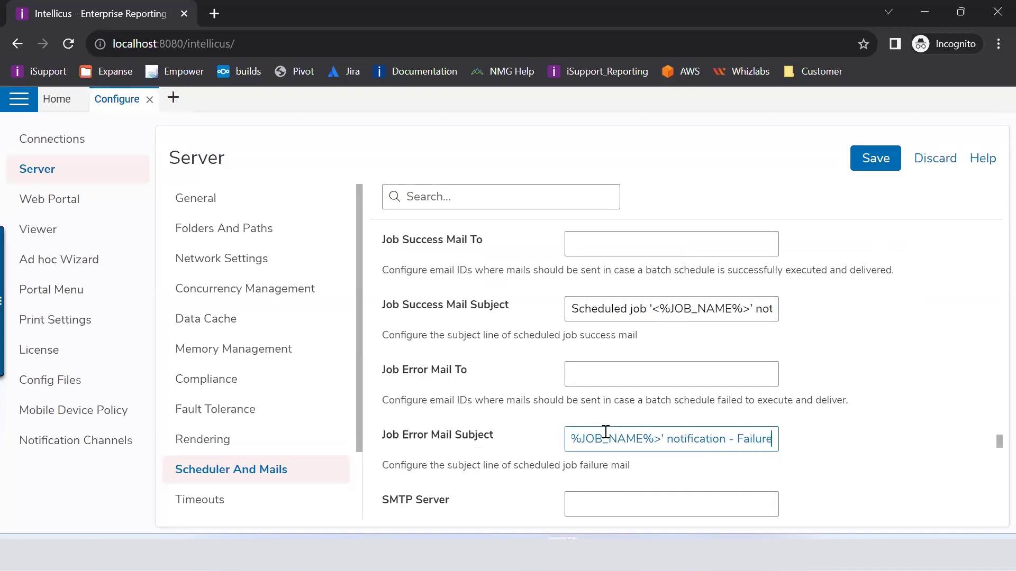
pyautogui.scroll(-1, 605, 433)
pyautogui.click(605, 433)
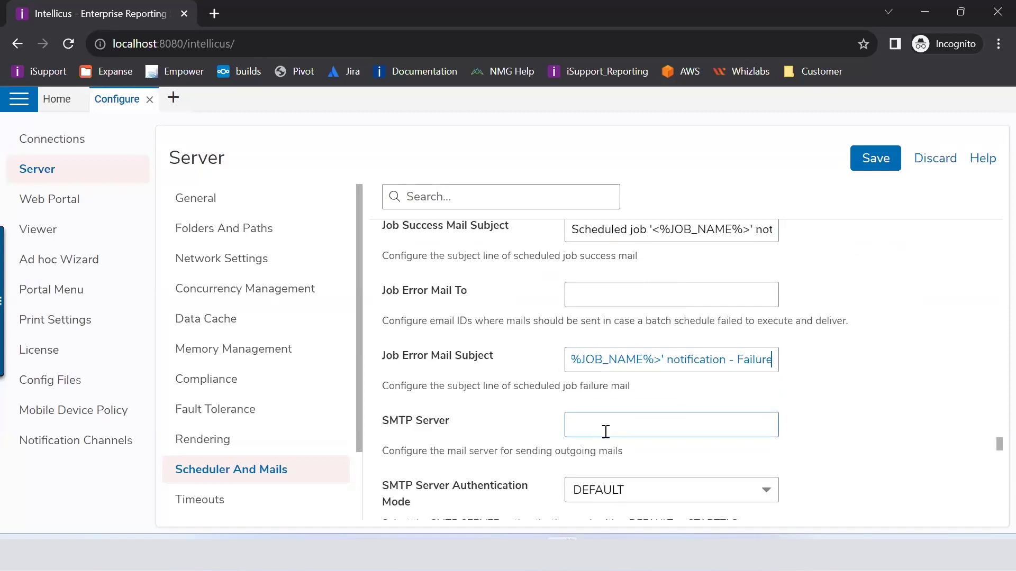
pyautogui.scroll(-2, 607, 434)
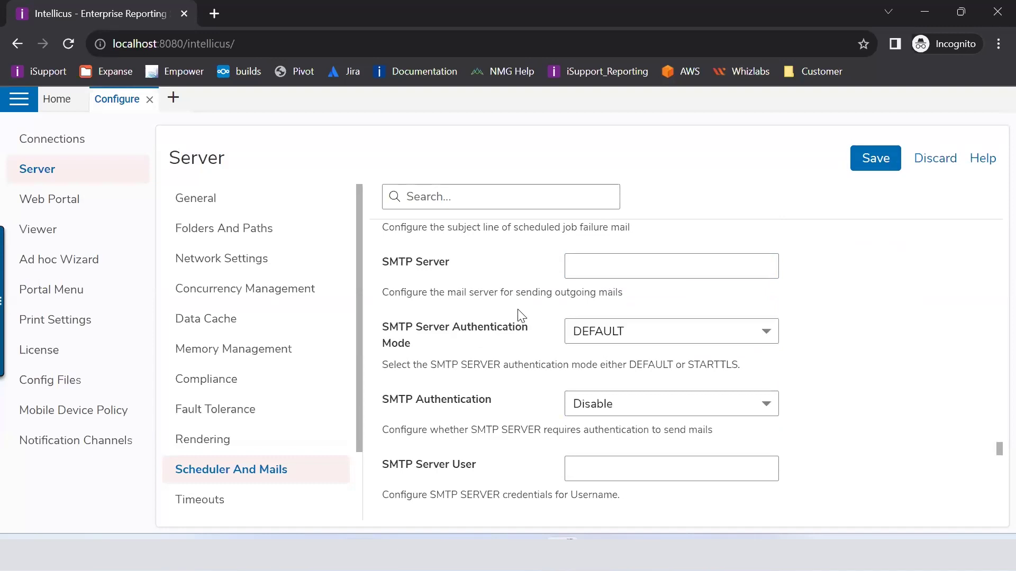
pyautogui.scroll(-1, 520, 313)
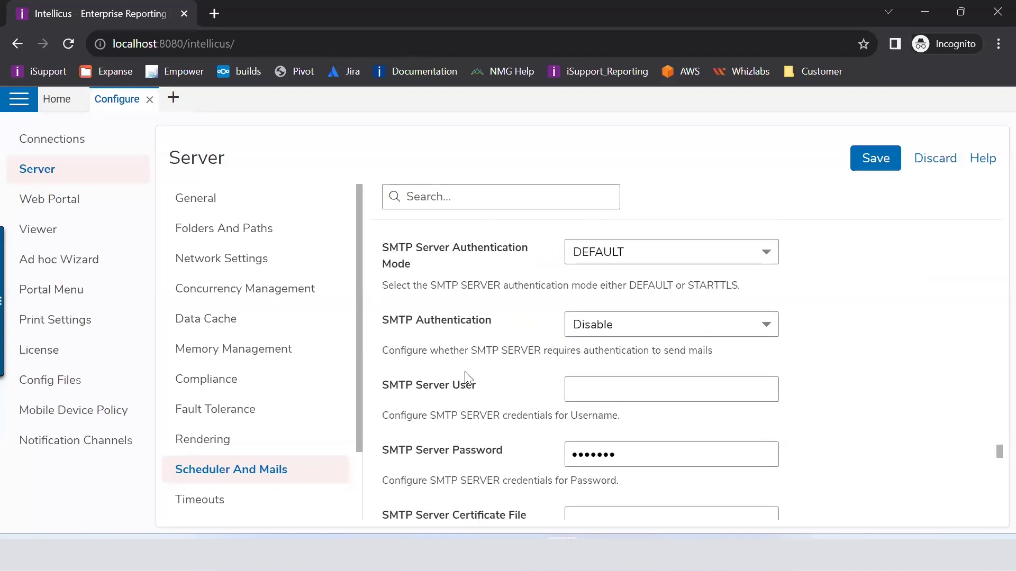
pyautogui.scroll(1, 465, 376)
pyautogui.scroll(-1, 465, 381)
pyautogui.scroll(-2, 478, 365)
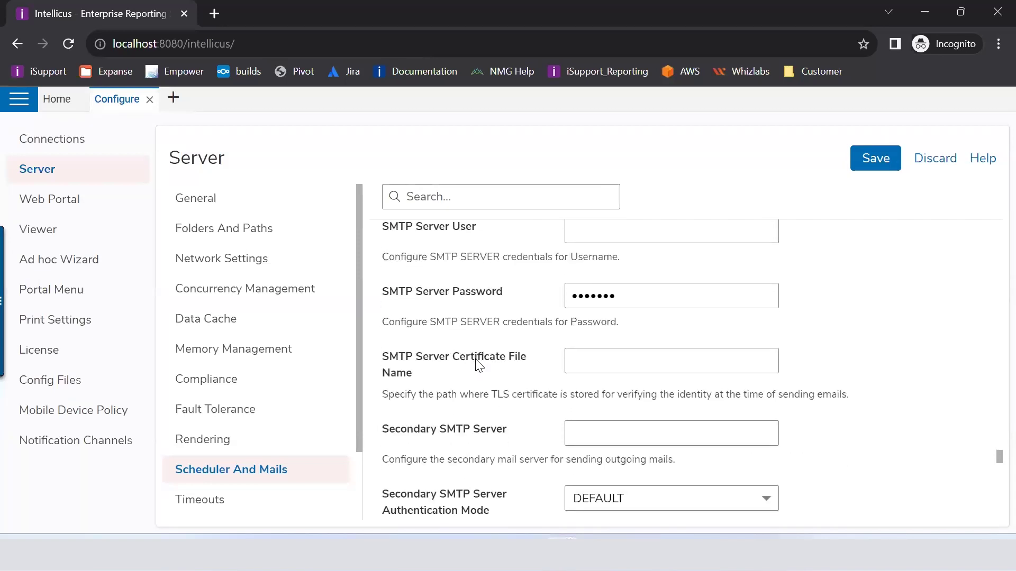
pyautogui.scroll(-2, 478, 365)
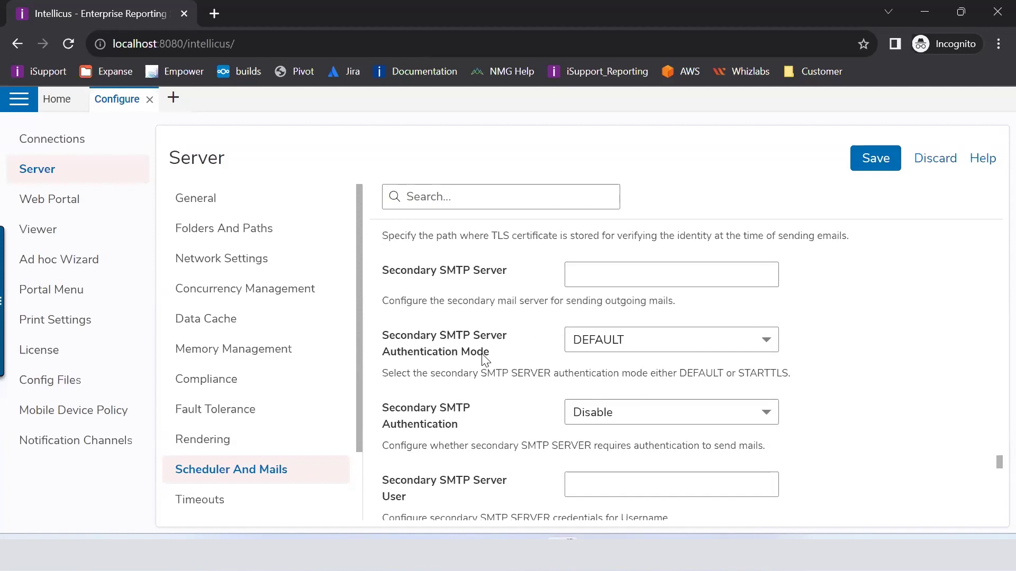
pyautogui.scroll(-2, 483, 360)
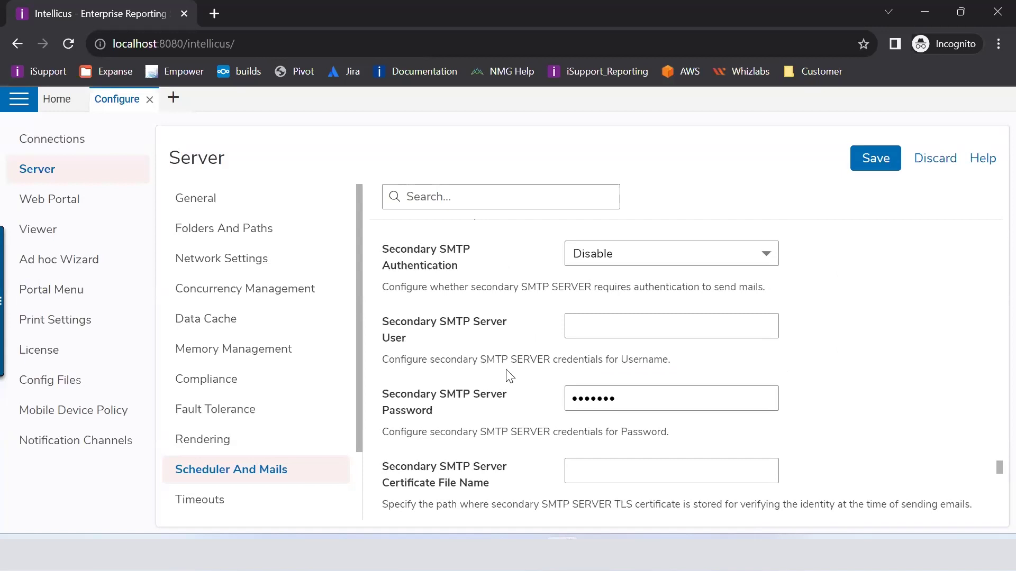
pyautogui.scroll(-3, 509, 377)
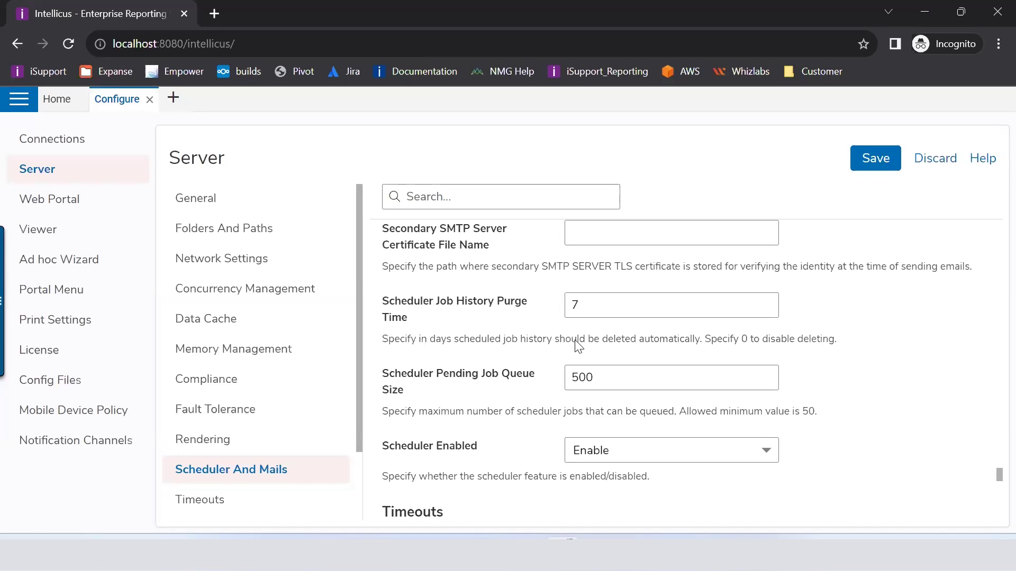
pyautogui.scroll(-3, 579, 345)
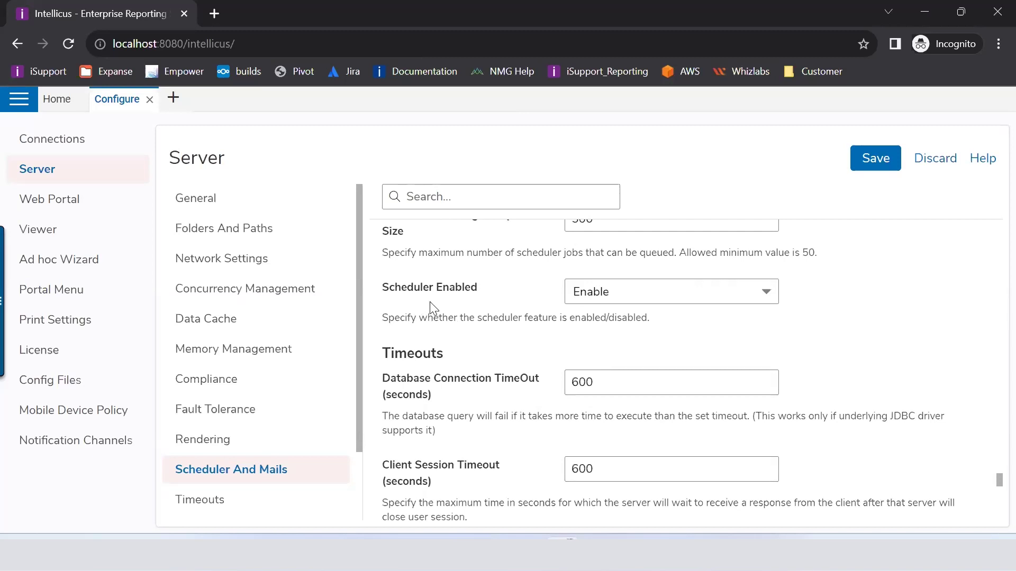
# Step: Change the Scheduler Enabled dropdown to Disable
pyautogui.click(650, 303)
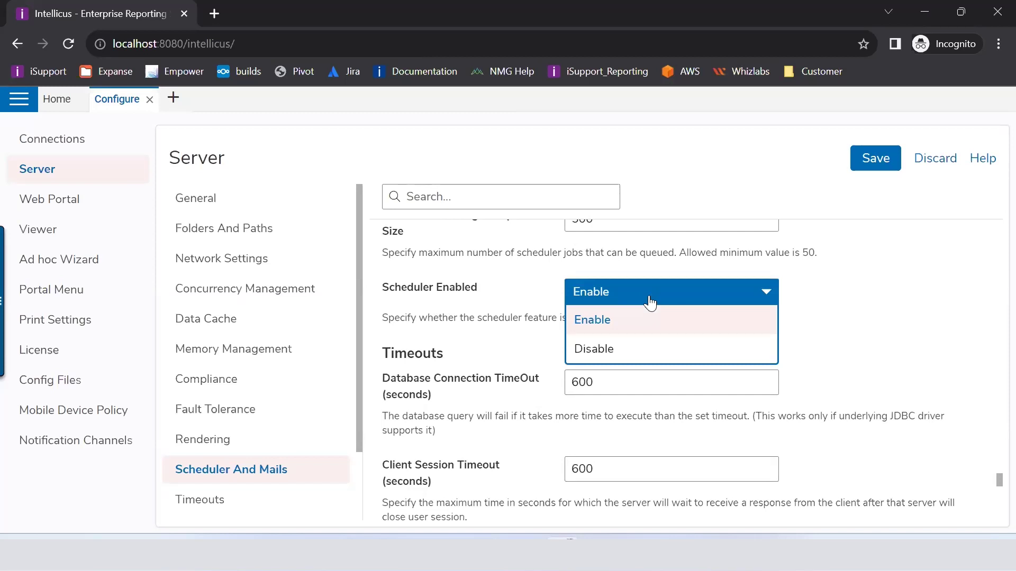
pyautogui.click(624, 349)
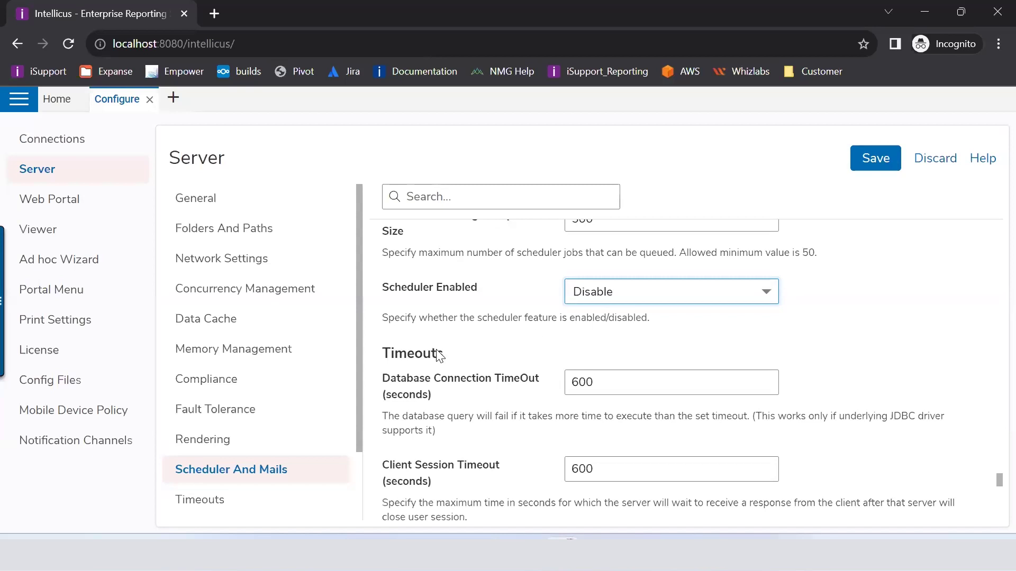
pyautogui.scroll(-2, 228, 369)
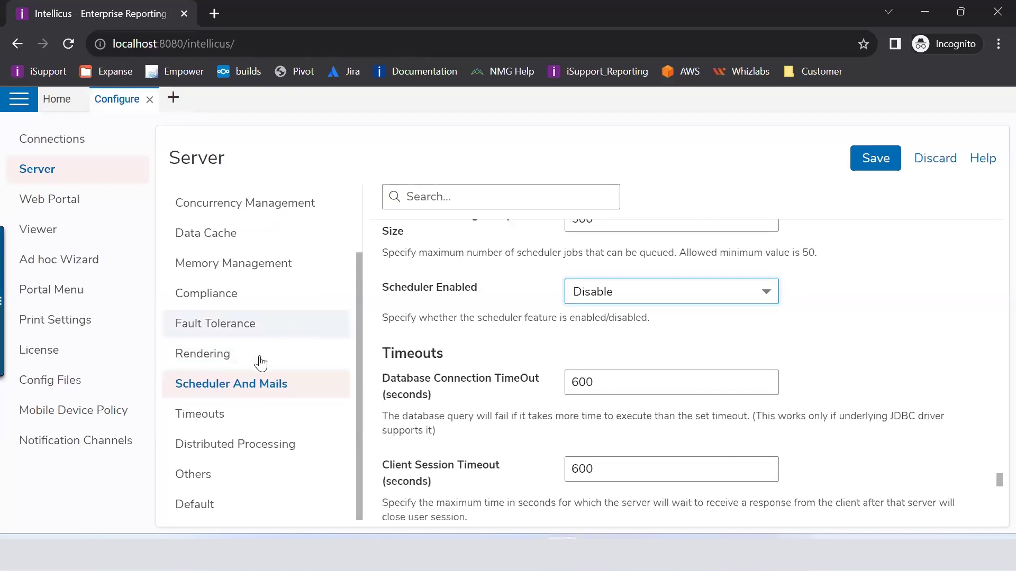
# Step: Show Server Timeouts, highlighting the labels and the Client Session Timeout value 600
pyautogui.click(220, 414)
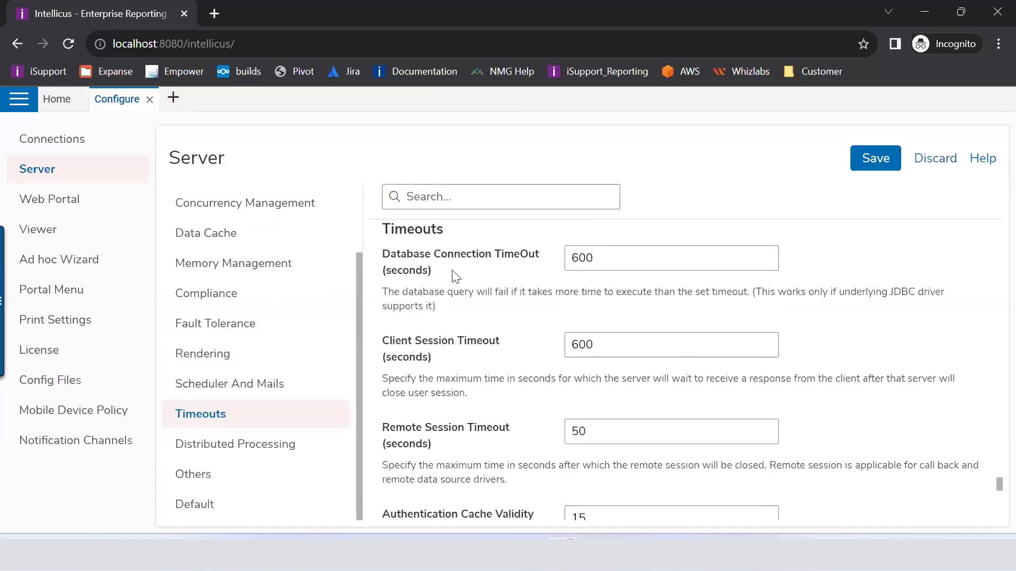
pyautogui.moveTo(456, 276); pyautogui.dragTo(376, 263)
pyautogui.click(411, 274)
pyautogui.moveTo(383, 227); pyautogui.dragTo(526, 259)
pyautogui.click(524, 278)
pyautogui.moveTo(627, 340); pyautogui.dragTo(508, 354)
pyautogui.scroll(-1, 509, 354)
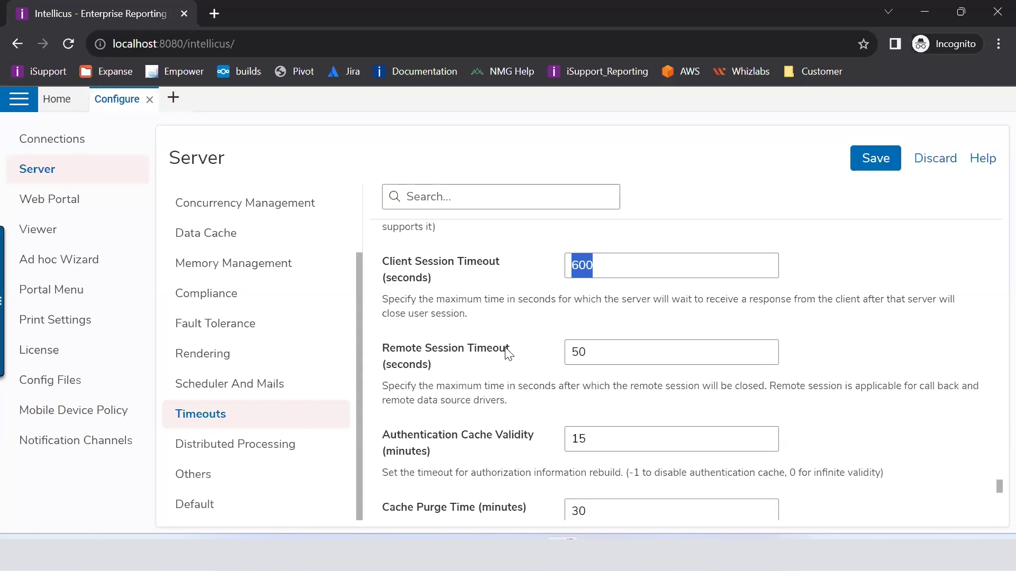
# Step: Change Published Report Expiry Time (days) from 0 to 30
pyautogui.scroll(-2, 497, 365)
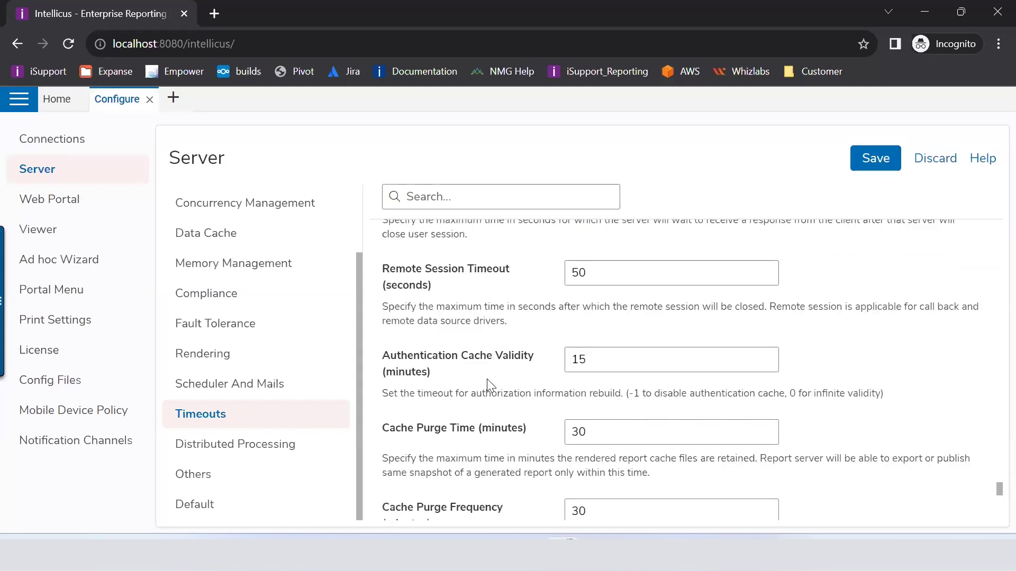
pyautogui.scroll(-4, 487, 379)
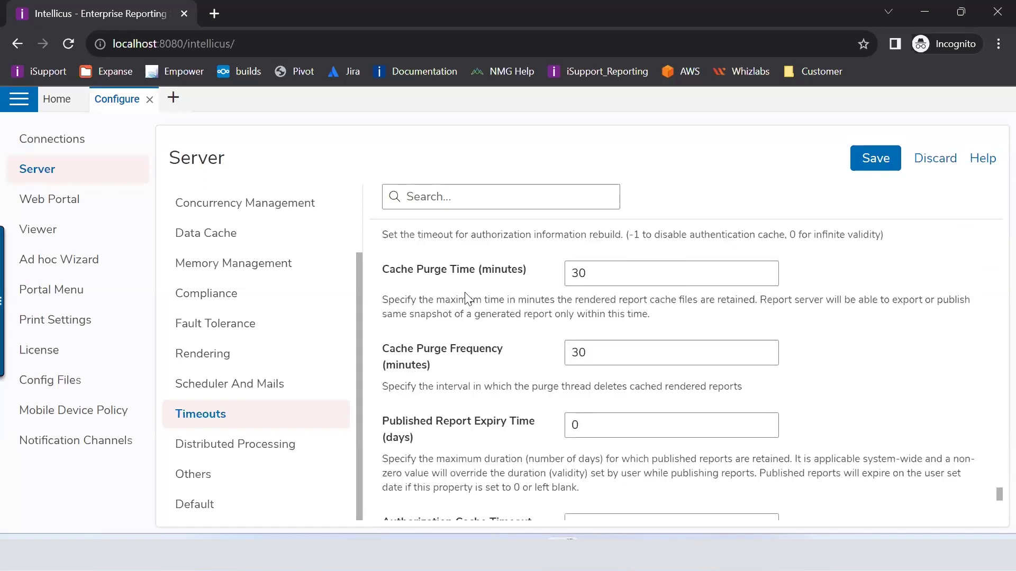
pyautogui.moveTo(390, 271); pyautogui.dragTo(516, 272)
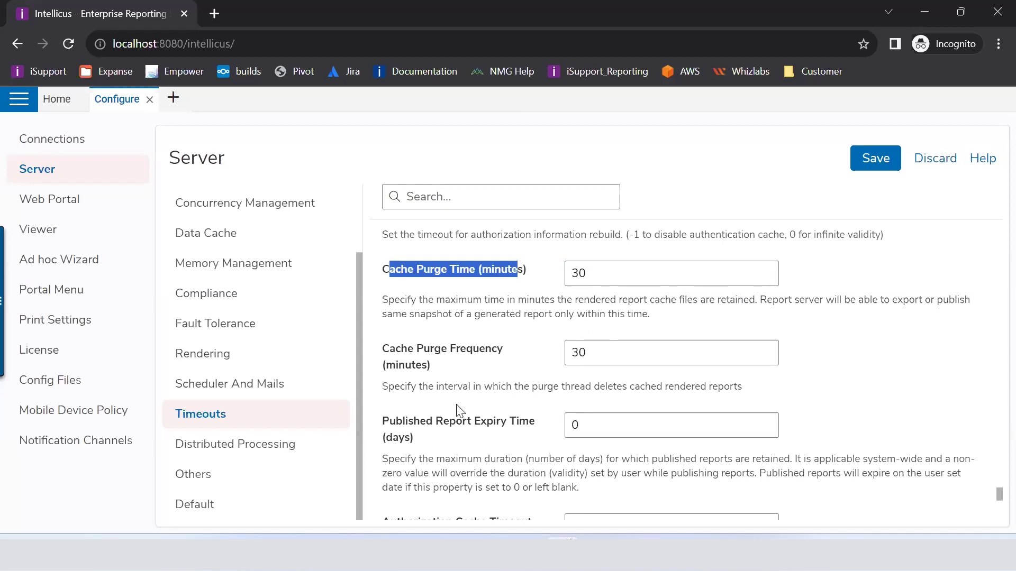
pyautogui.scroll(-3, 543, 279)
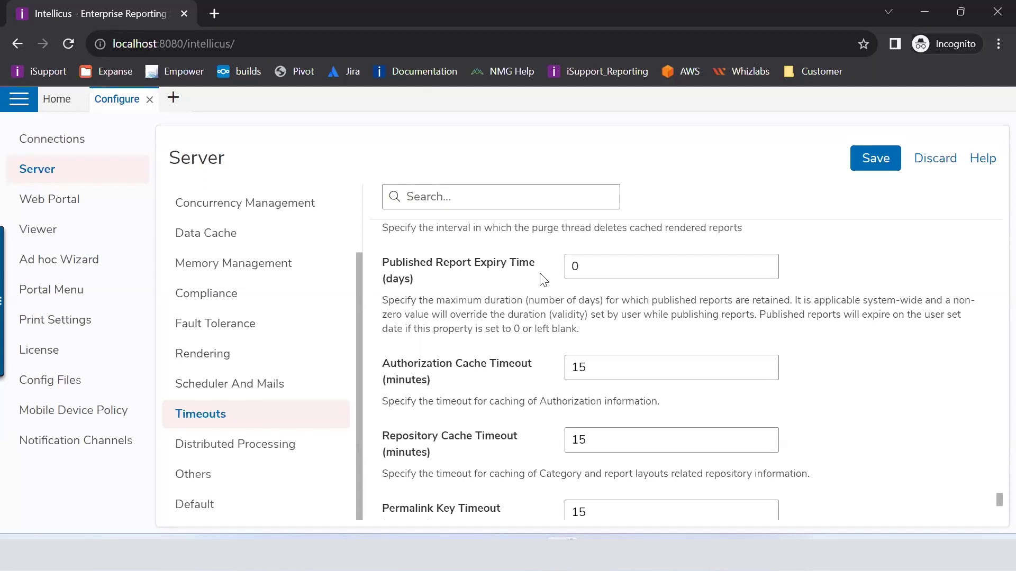
pyautogui.doubleClick(574, 266)
pyautogui.press('BackSpace')
pyautogui.write('30')
pyautogui.scroll(-1, 453, 336)
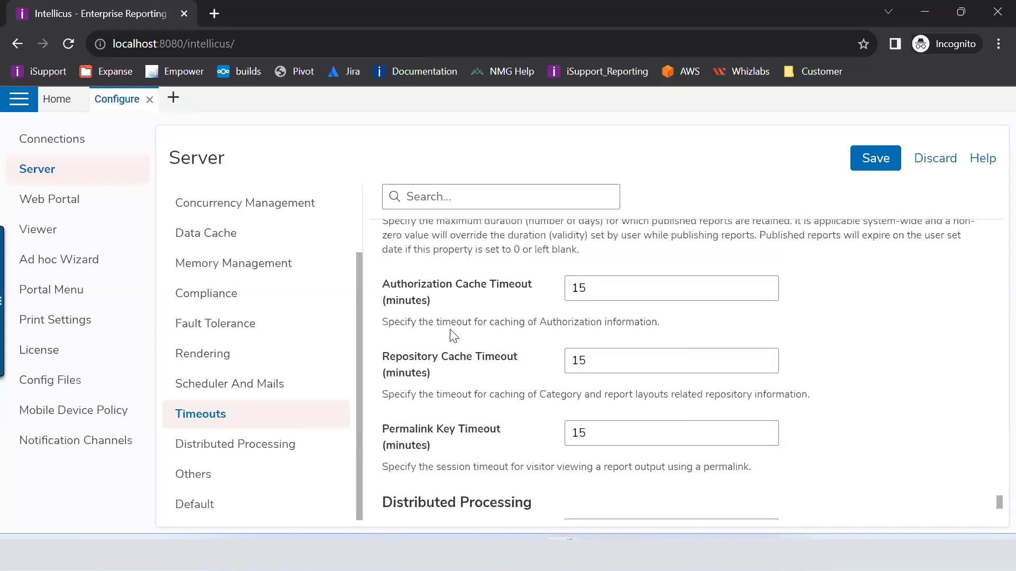
pyautogui.scroll(-4, 453, 335)
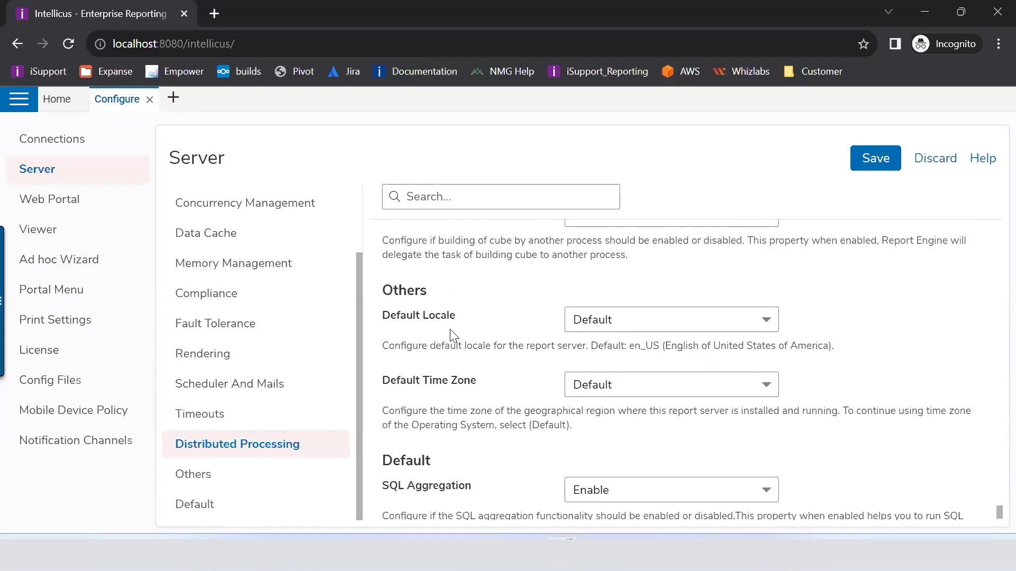
# Step: Check the Default Locale choices and keep SQL Aggregation set to Enable
pyautogui.scroll(-1, 450, 330)
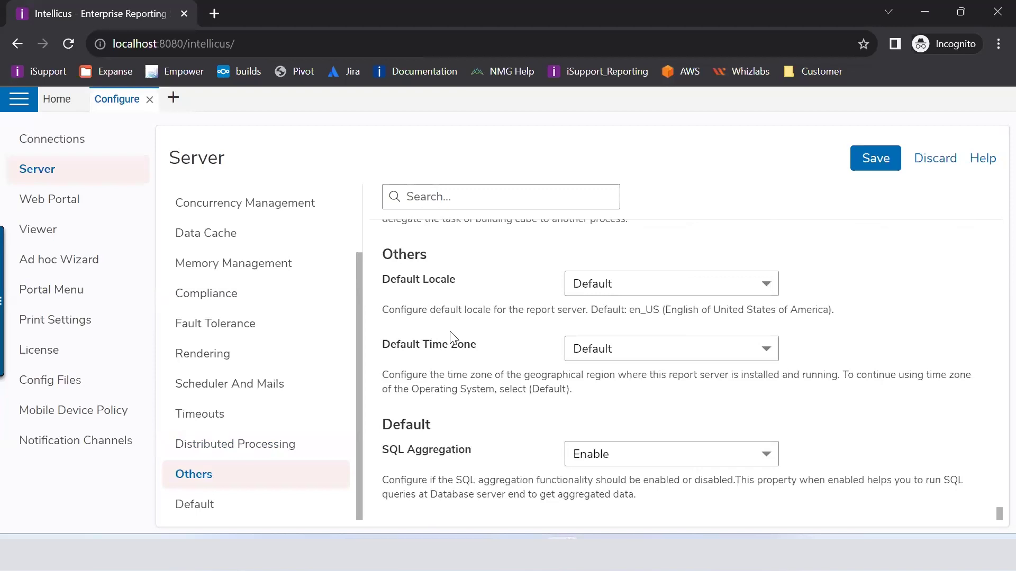
pyautogui.click(606, 291)
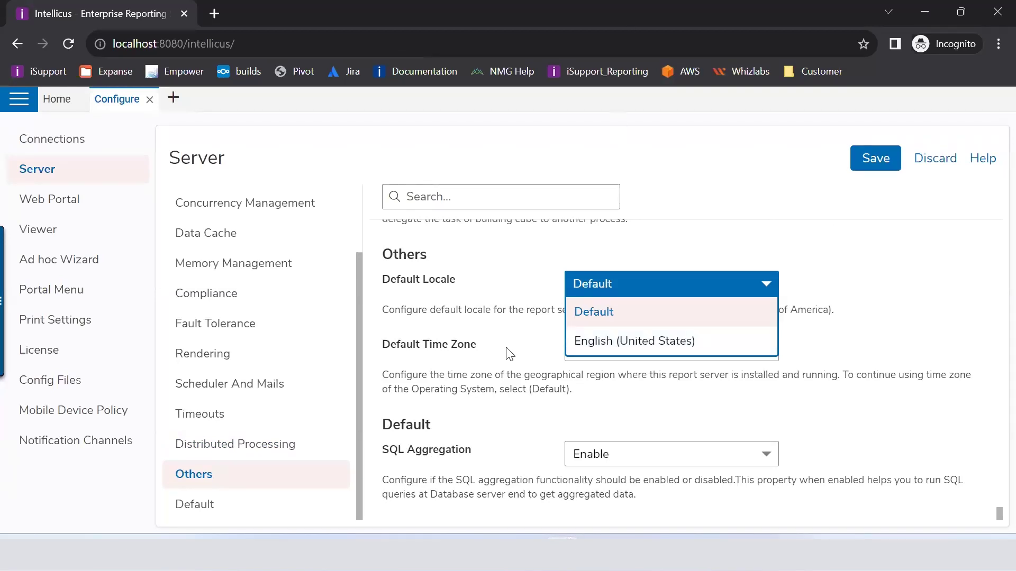
pyautogui.scroll(2, 538, 431)
pyautogui.scroll(-2, 539, 432)
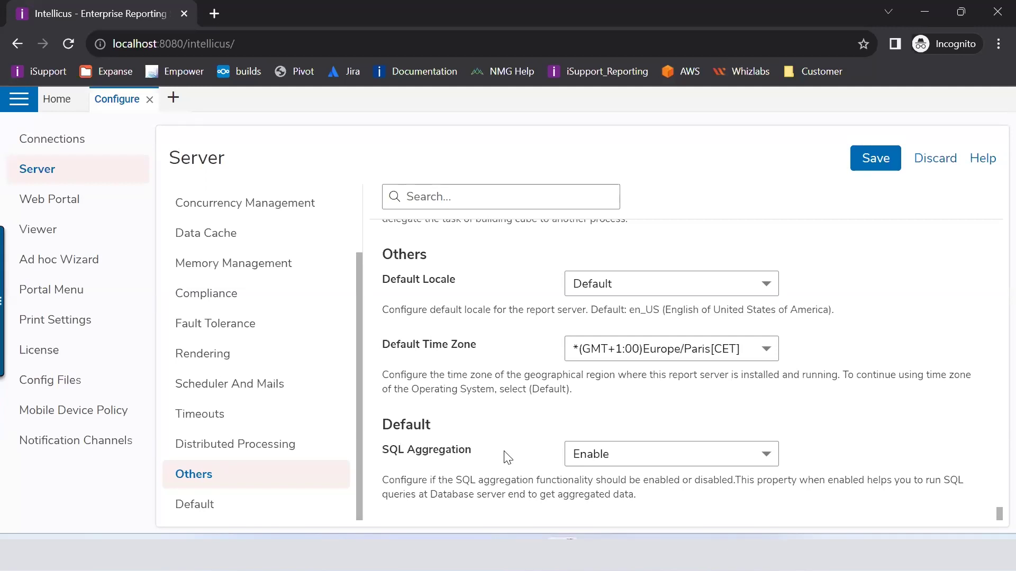
pyautogui.click(634, 454)
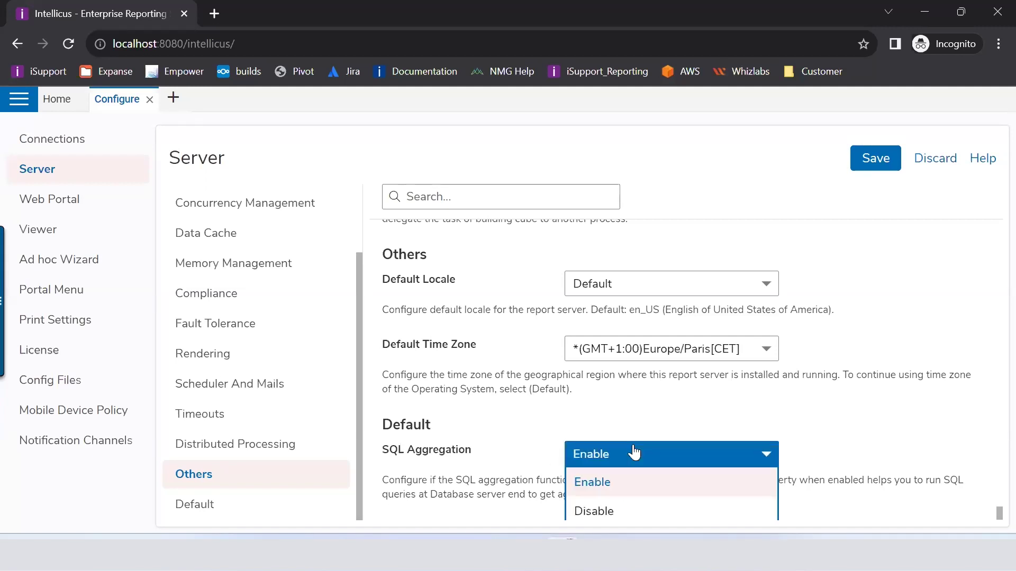
pyautogui.click(456, 489)
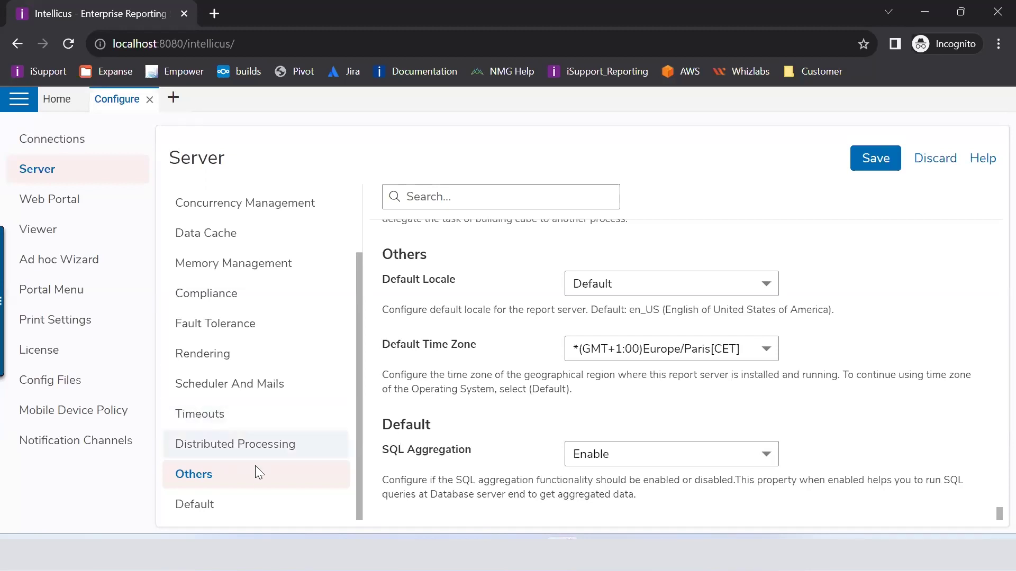
# Step: Open the Web Portal settings, then switch to the Webinar Session 9 agenda presentation
pyautogui.scroll(3, 256, 476)
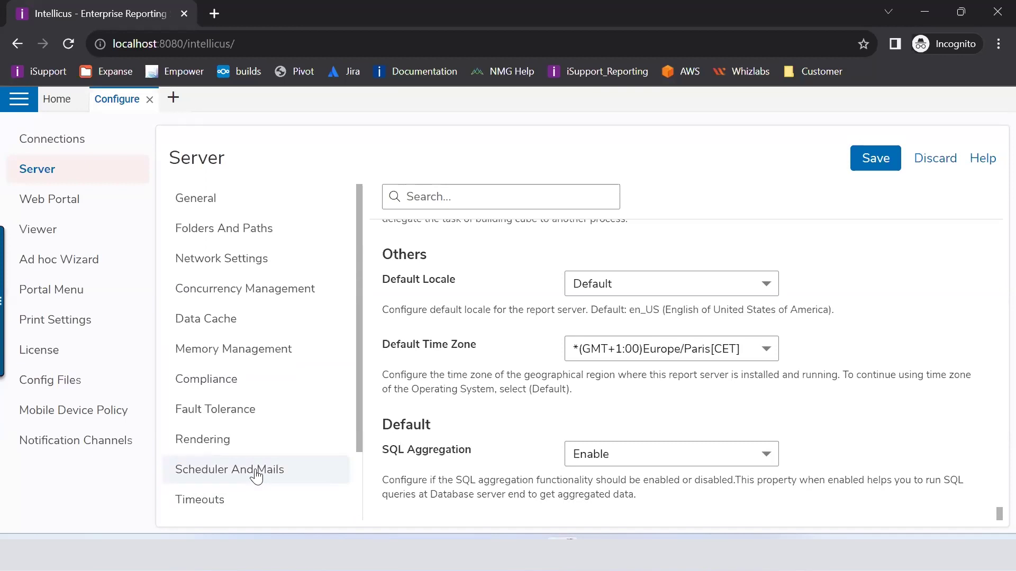
pyautogui.click(61, 199)
pyautogui.click(595, 391)
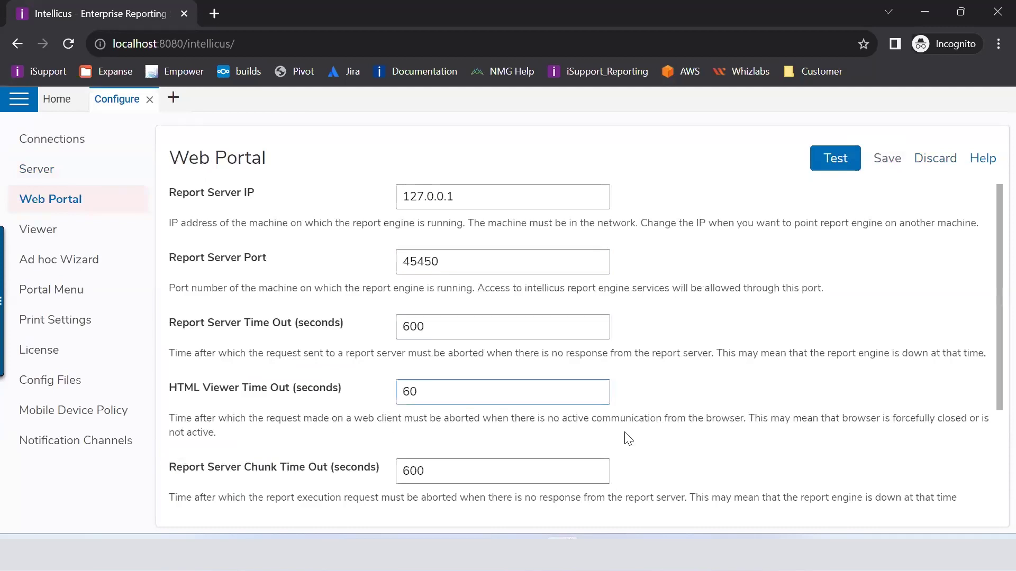
pyautogui.hotkey('alt', 'Tab')
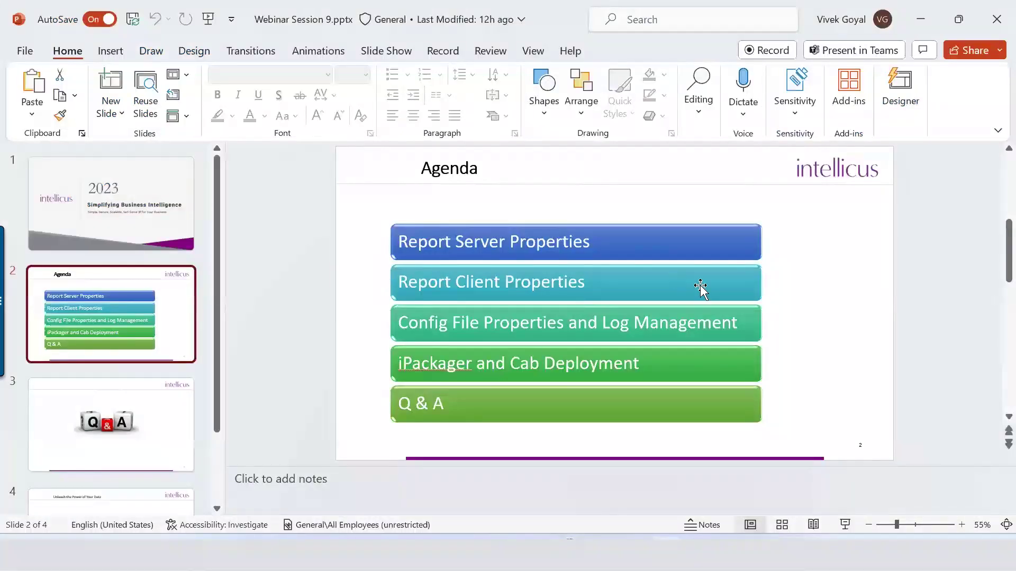
# Step: Return from the PowerPoint Agenda slide to the Intellicus Web Portal settings
pyautogui.hotkey('alt', 'Tab')
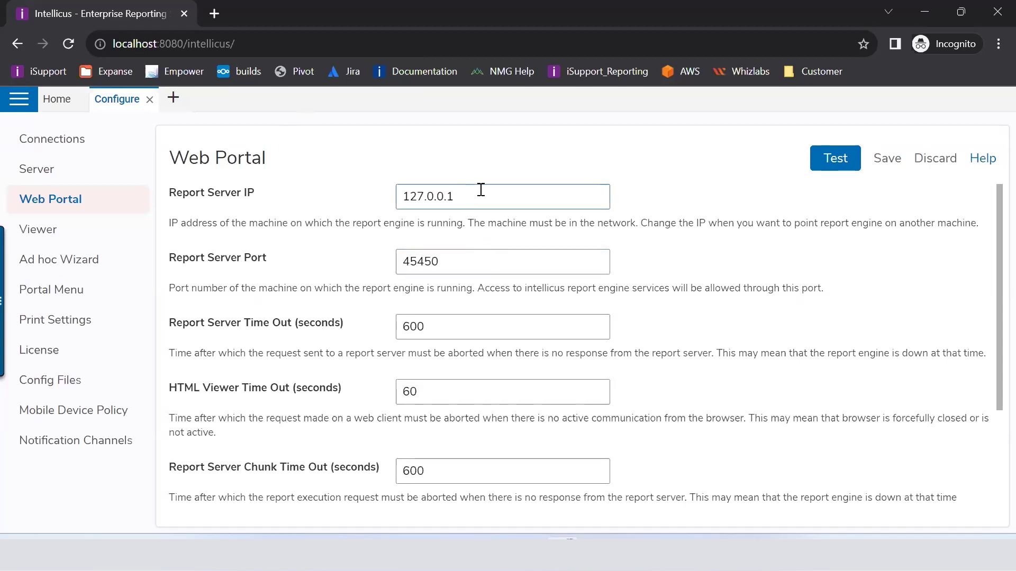
# Step: Test the connection to report server 127.0.0.1, then highlight the report server timeout label
pyautogui.moveTo(449, 197); pyautogui.dragTo(241, 205)
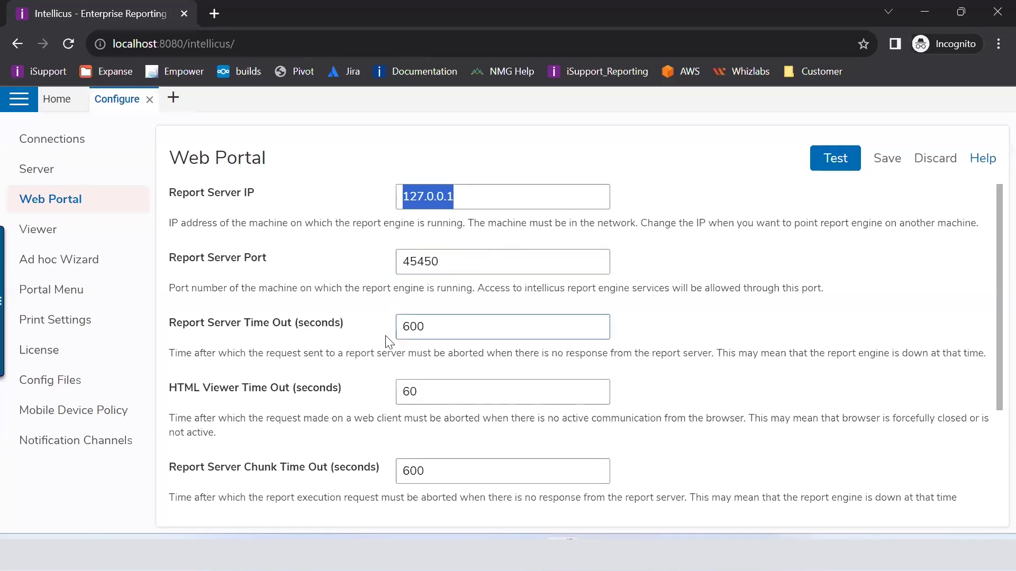
pyautogui.click(853, 171)
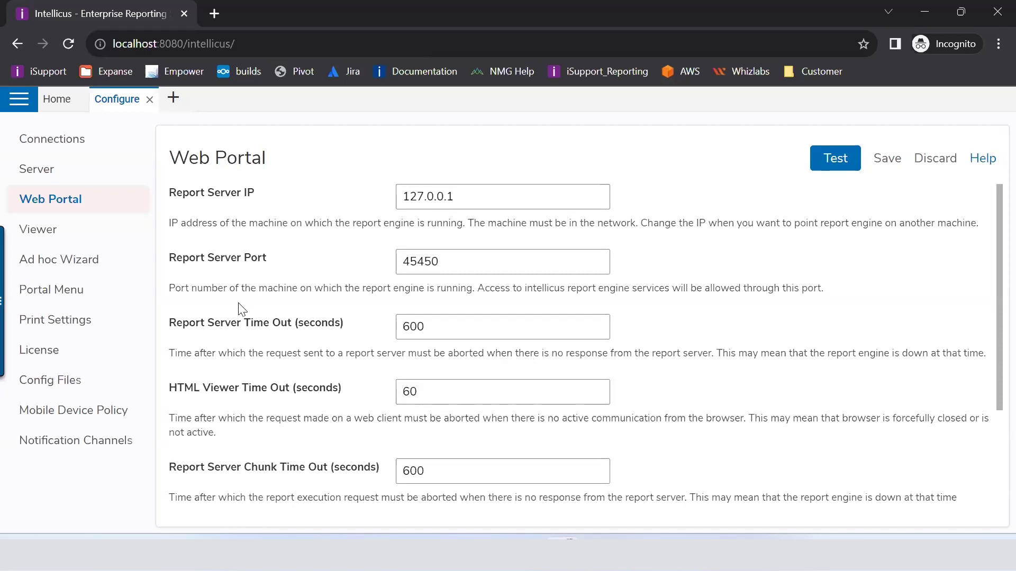
pyautogui.moveTo(169, 327); pyautogui.dragTo(356, 342)
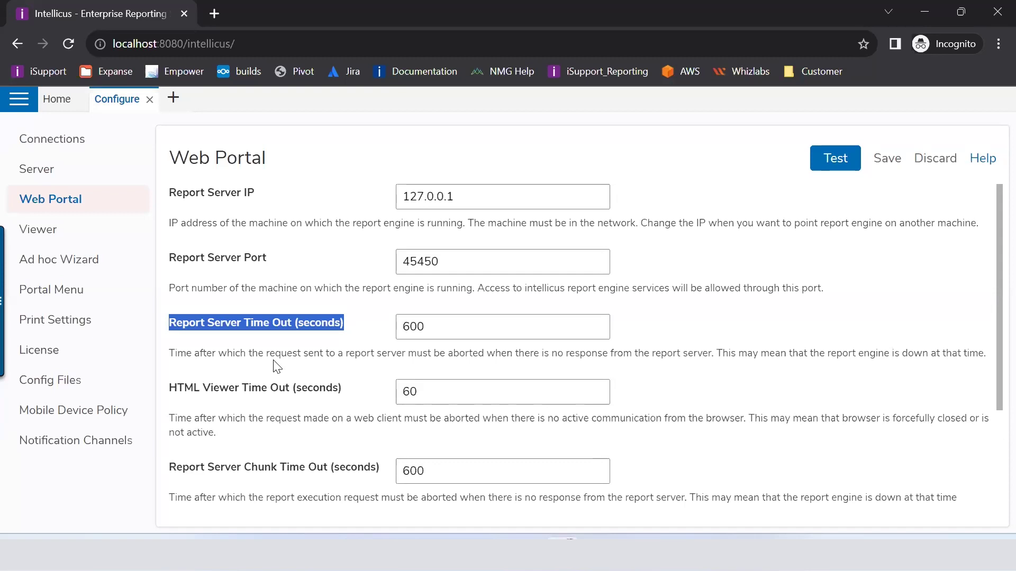
pyautogui.scroll(-3, 275, 365)
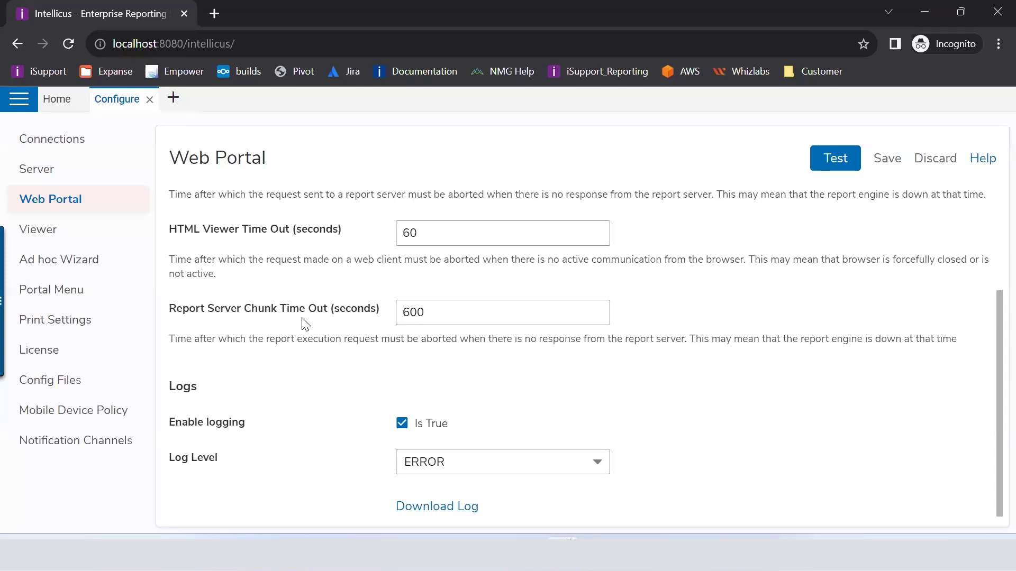
pyautogui.click(404, 425)
pyautogui.click(405, 428)
pyautogui.click(426, 464)
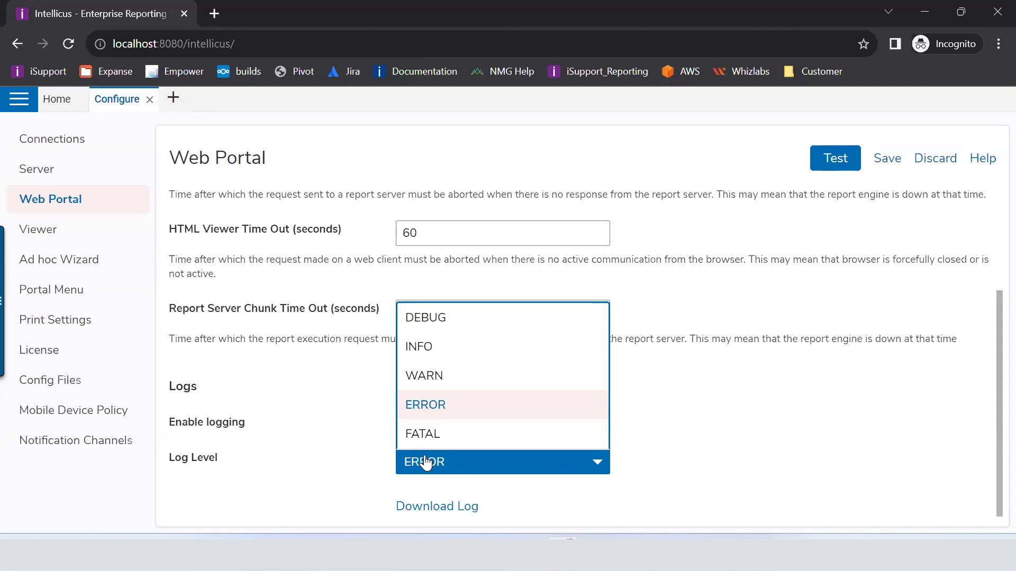
pyautogui.click(319, 475)
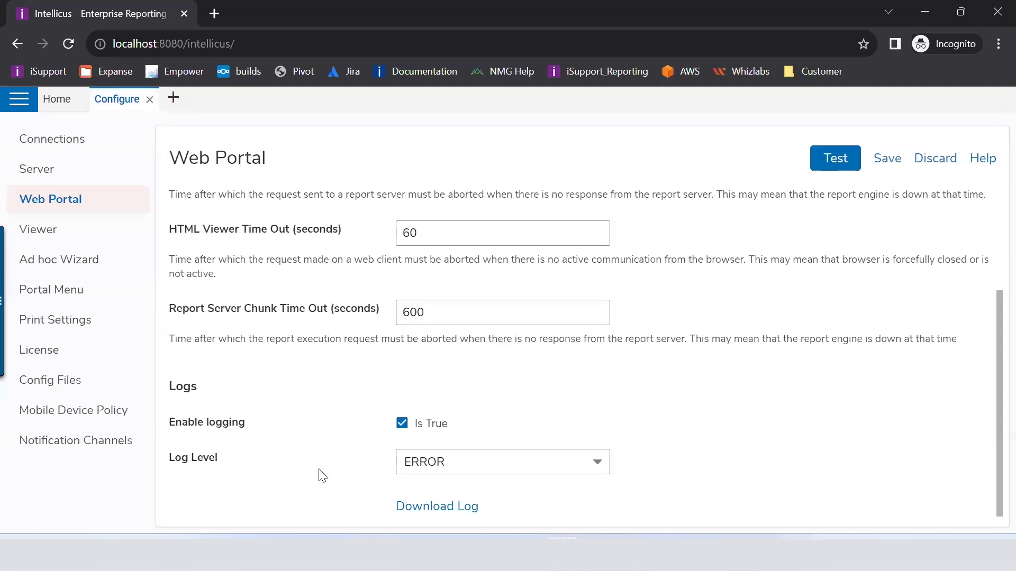
pyautogui.click(434, 501)
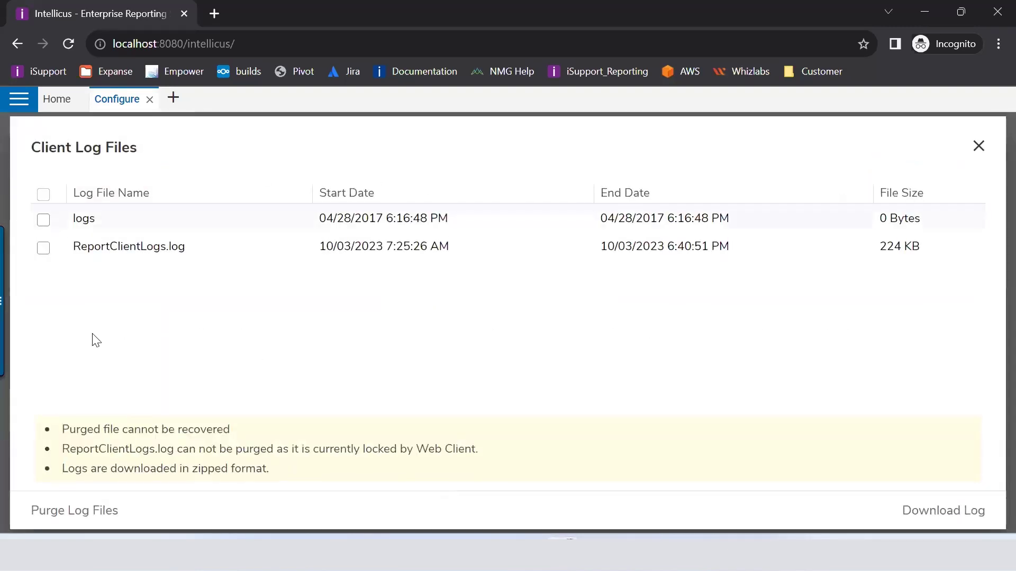
pyautogui.click(44, 248)
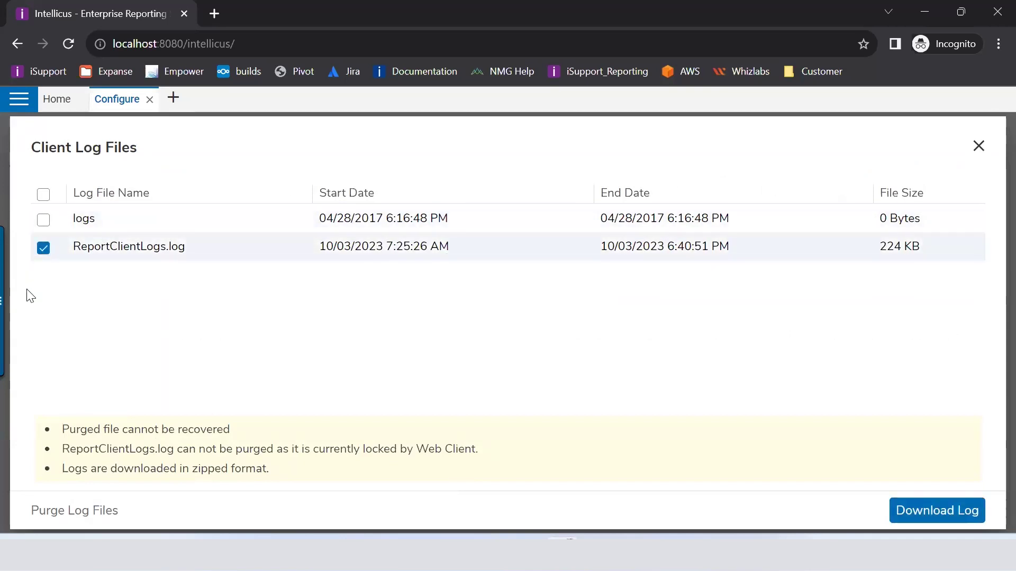
pyautogui.click(978, 146)
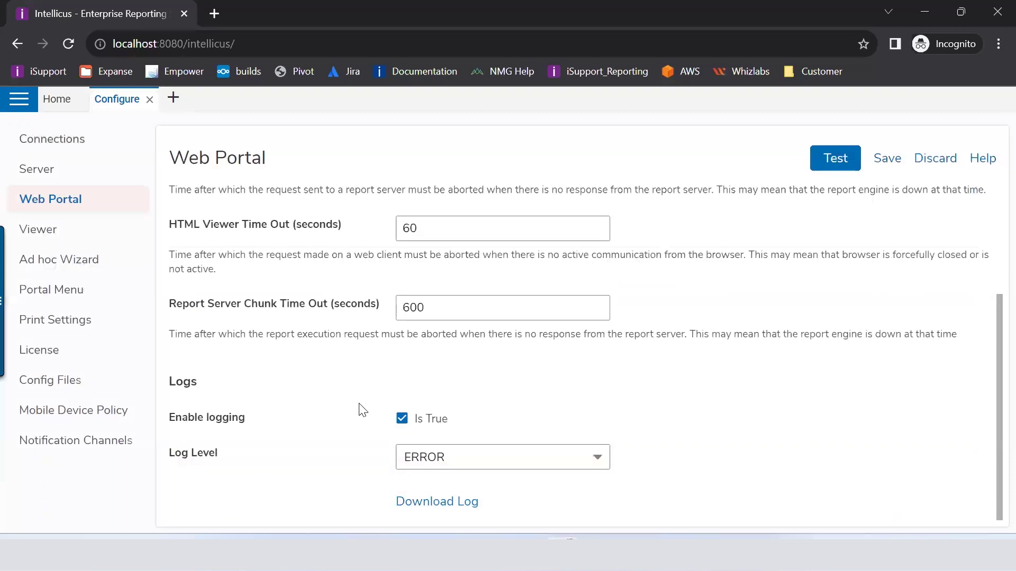
pyautogui.moveTo(632, 553)
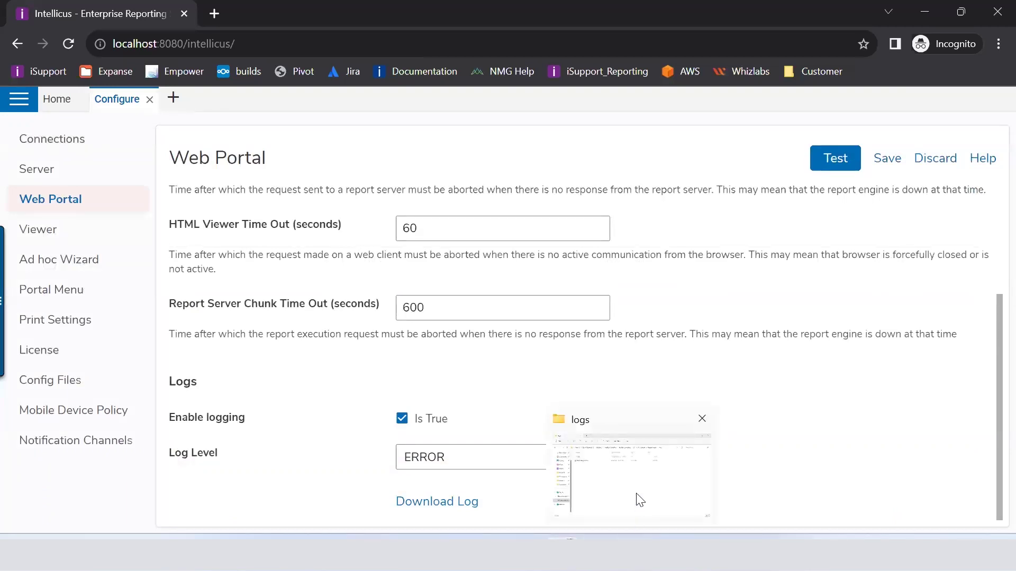
pyautogui.click(635, 493)
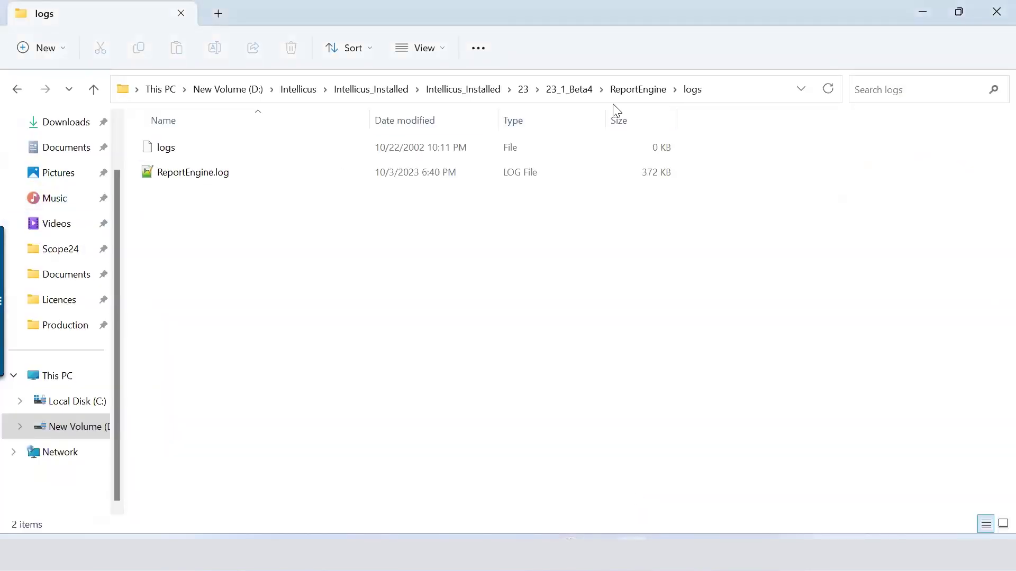
# Step: Go from 23_1_Beta4 through Jakarta, webapps, intellicus and client into the logs folder, and view its full path
pyautogui.click(586, 95)
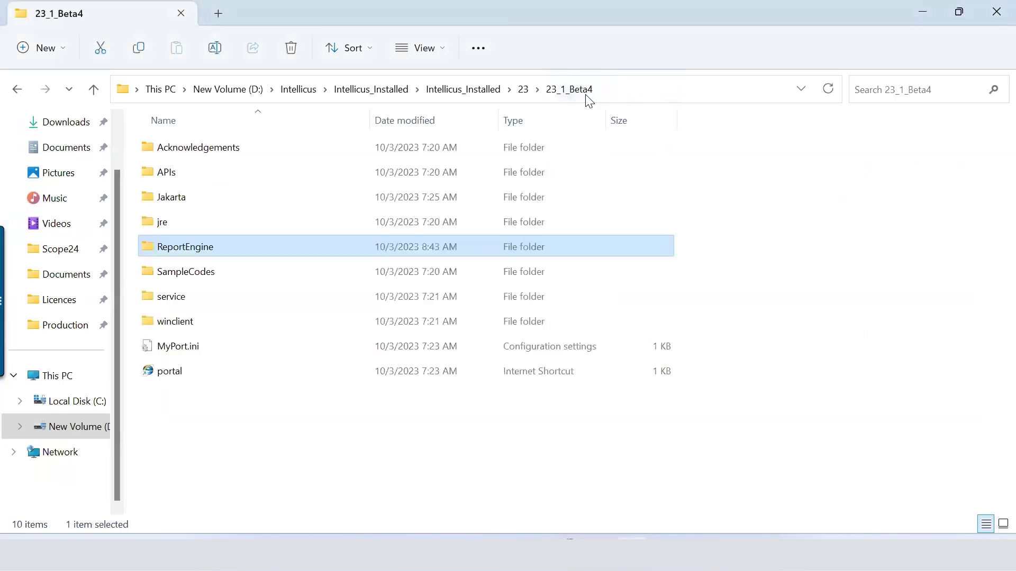
pyautogui.doubleClick(175, 193)
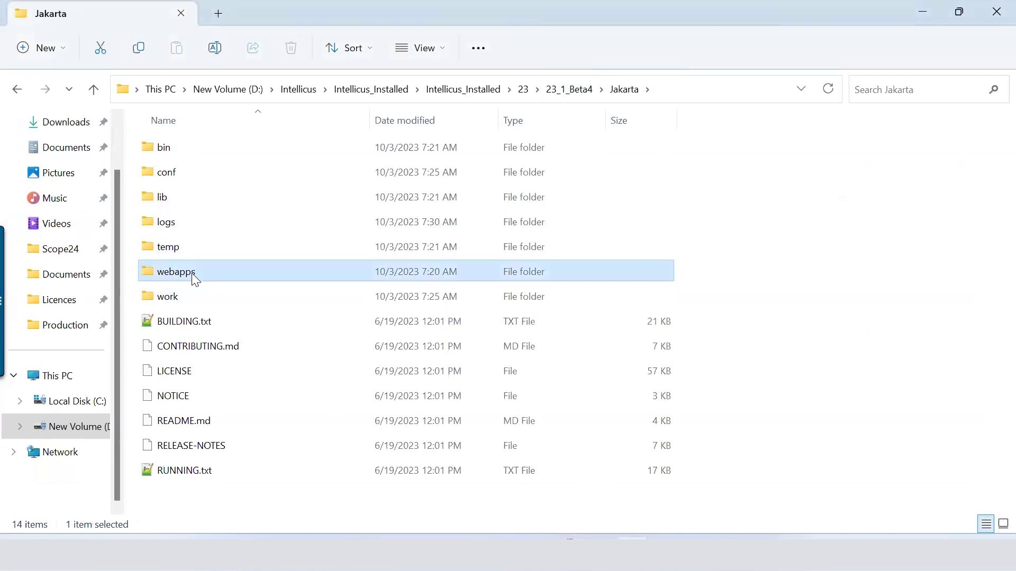
pyautogui.doubleClick(192, 273)
pyautogui.doubleClick(172, 151)
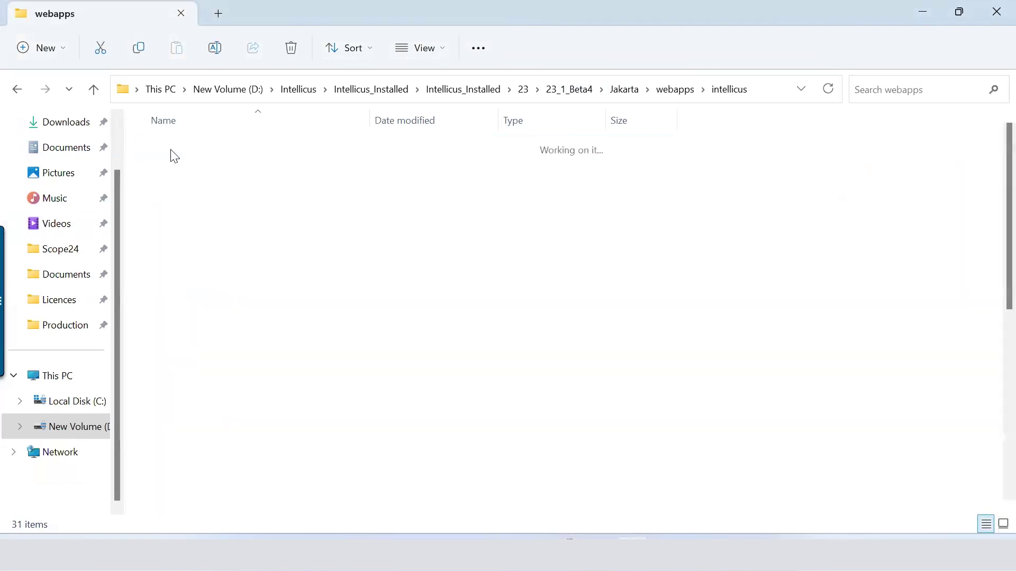
pyautogui.click(183, 198)
pyautogui.doubleClick(180, 197)
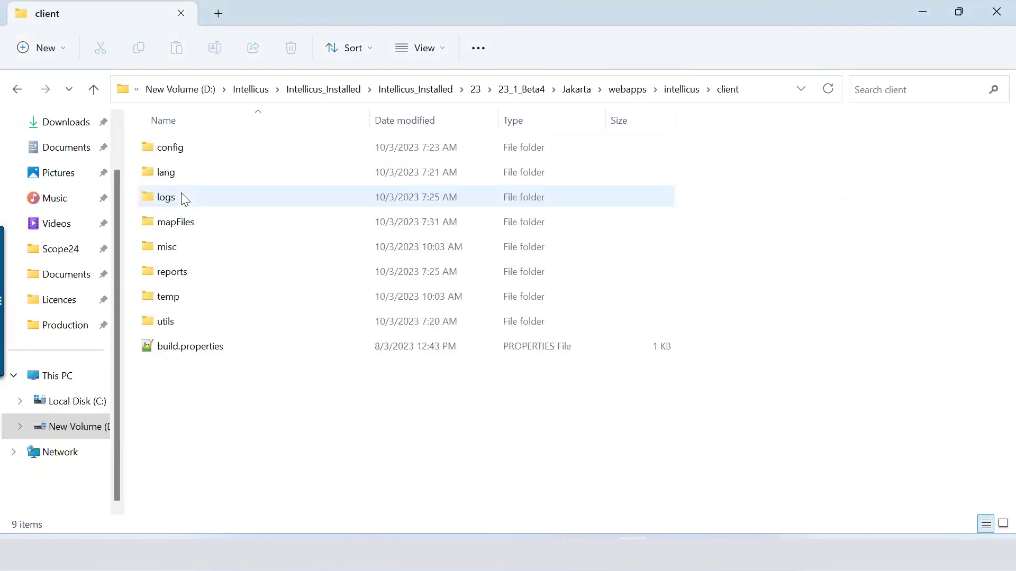
pyautogui.click(170, 198)
pyautogui.doubleClick(171, 198)
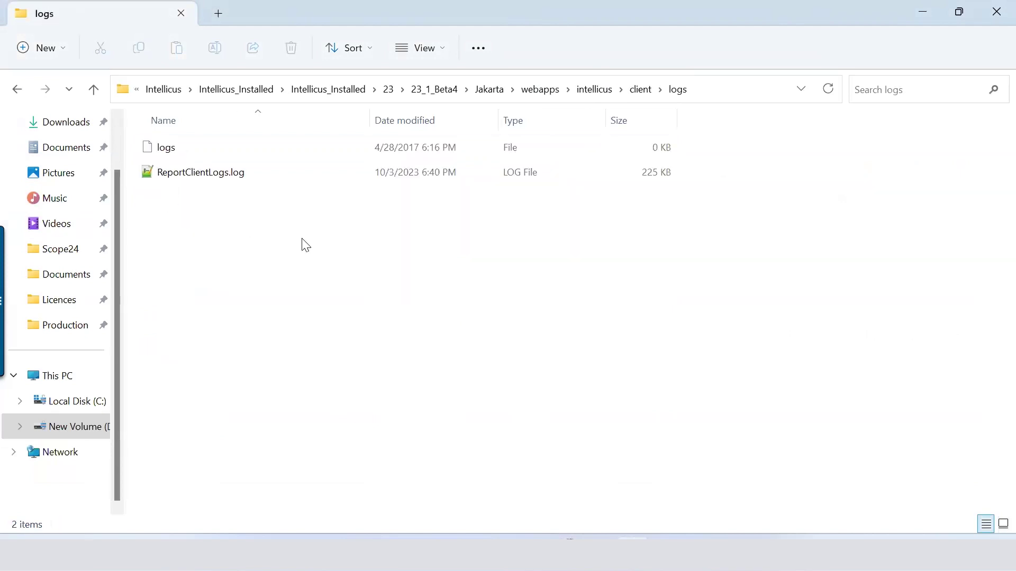
pyautogui.click(733, 89)
pyautogui.click(369, 280)
# Step: Back in Intellicus, leave the Web Portal log level at ERROR
pyautogui.click(573, 471)
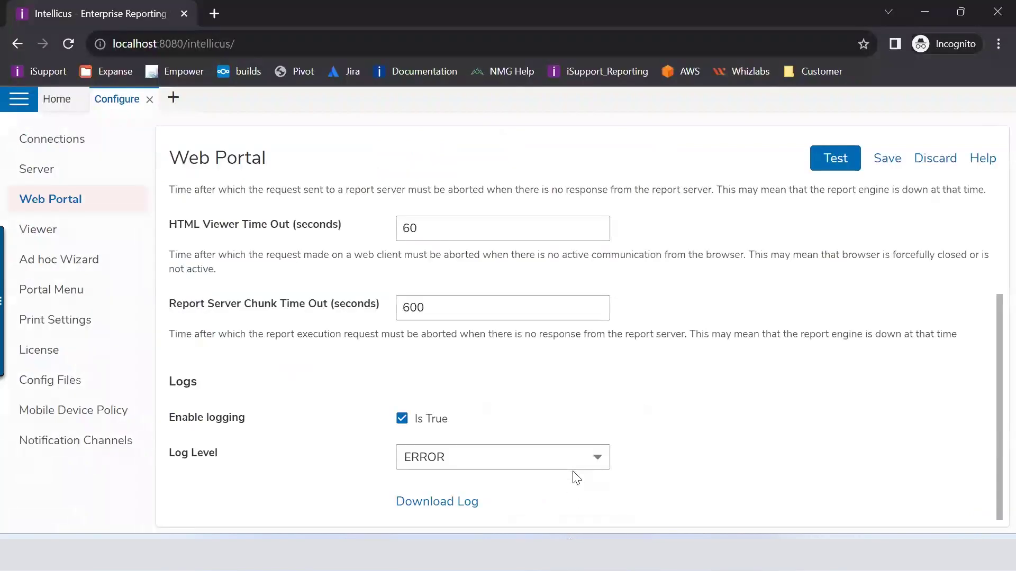
pyautogui.click(474, 461)
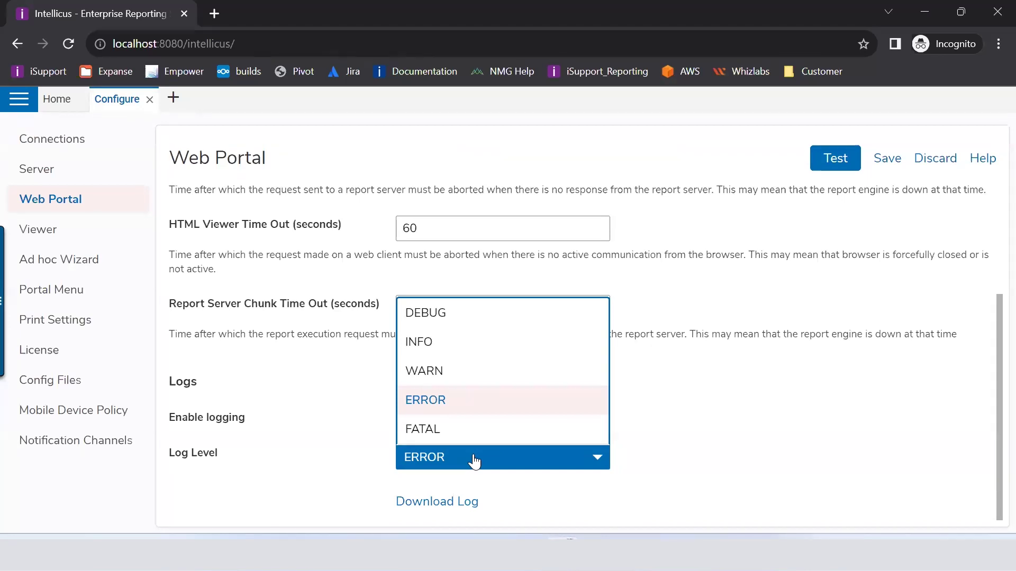
pyautogui.click(276, 360)
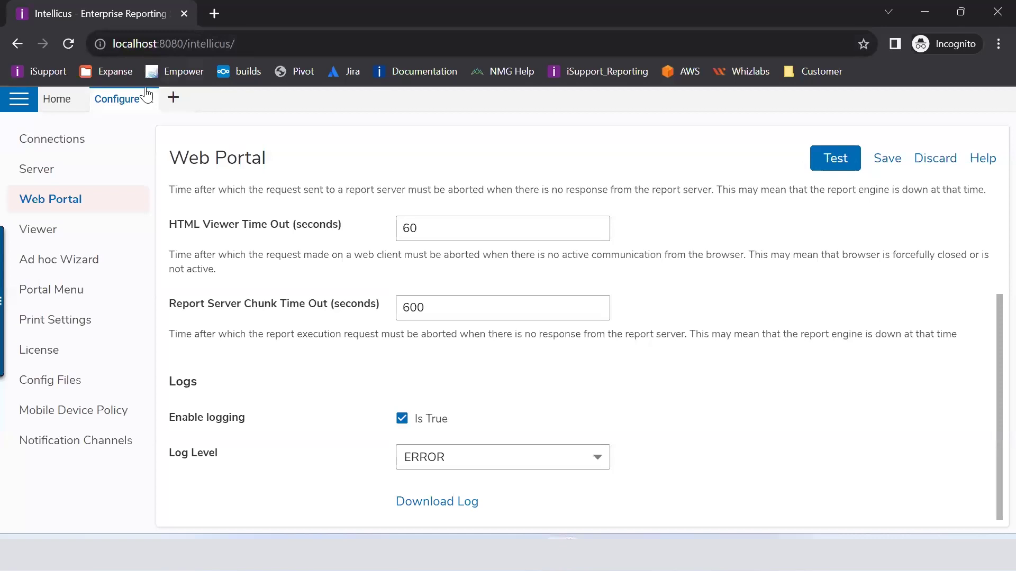
pyautogui.click(58, 229)
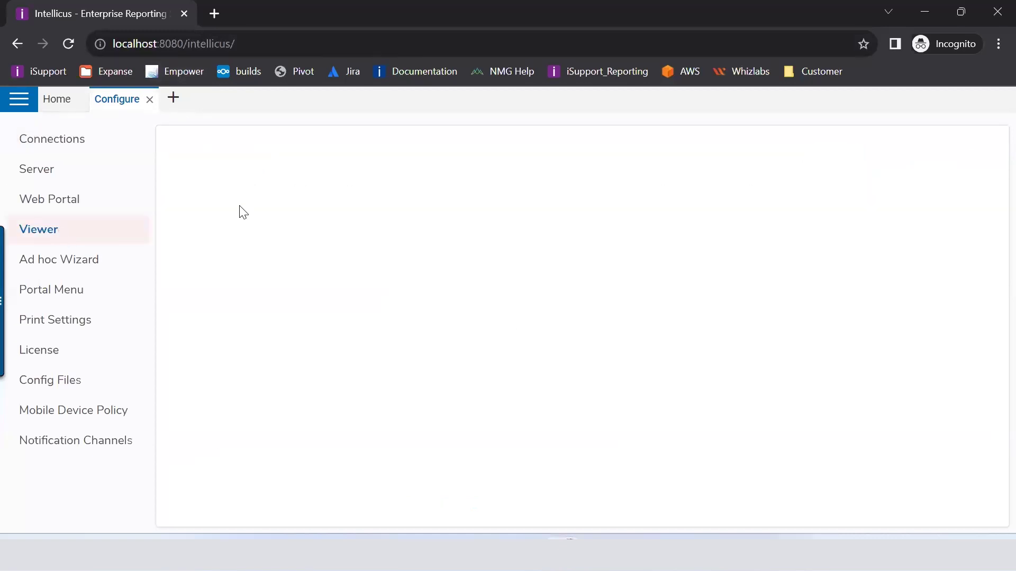
# Step: Go through the Ad hoc Wizard settings to the Portal Menu configuration, glancing at the navigation sidebar
pyautogui.click(51, 261)
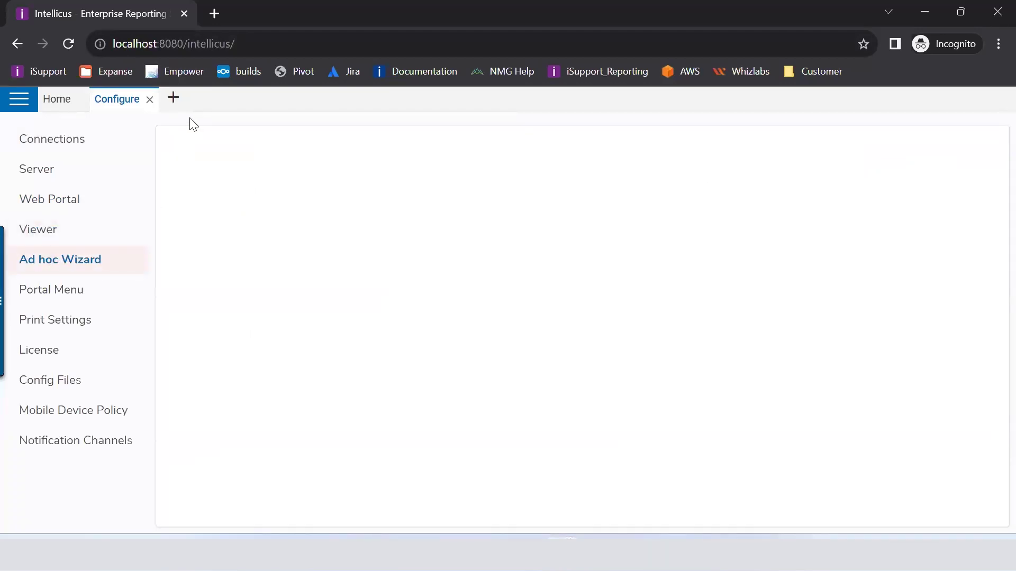
pyautogui.click(50, 294)
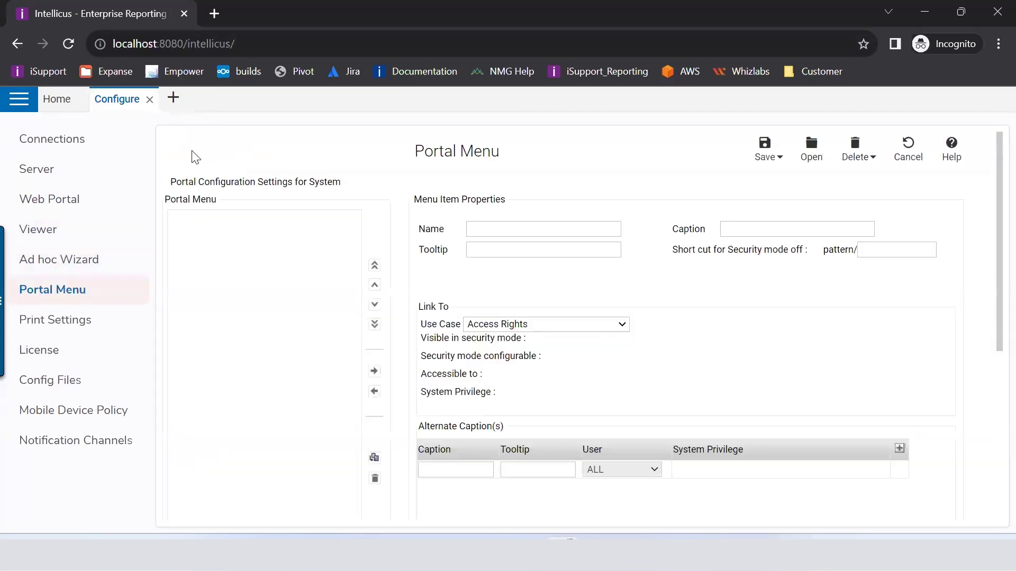
pyautogui.click(9, 109)
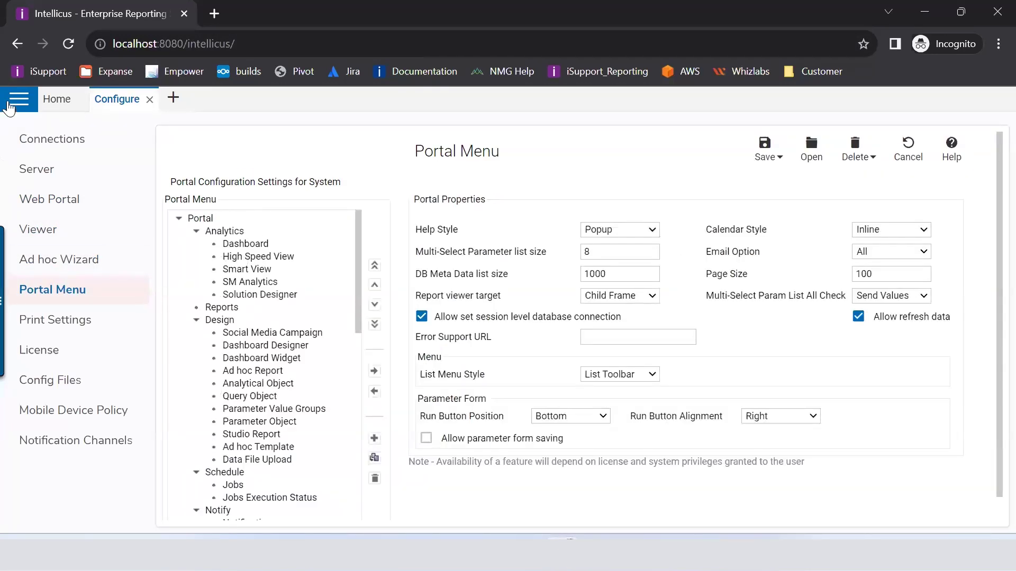
pyautogui.click(33, 185)
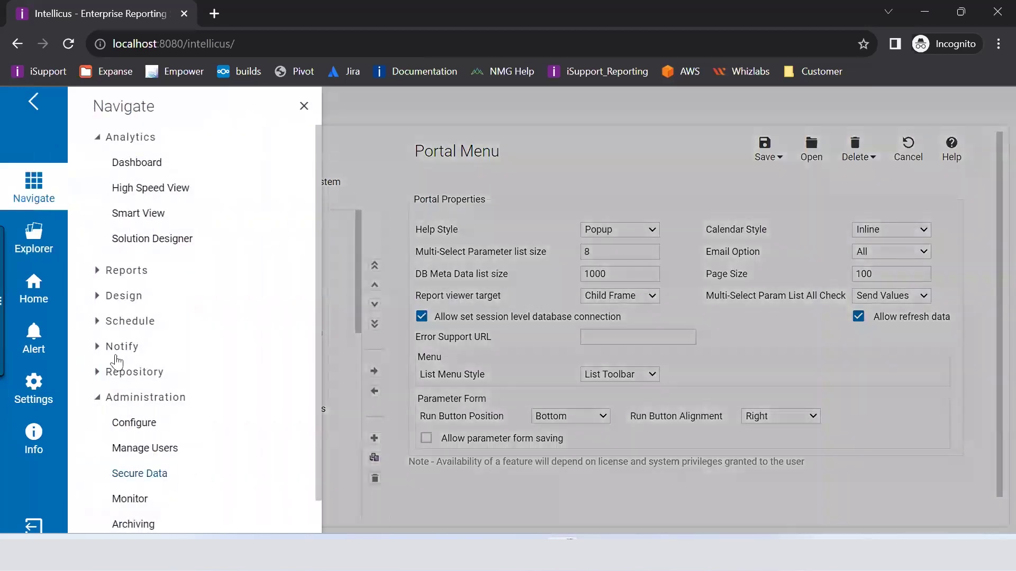
pyautogui.click(304, 105)
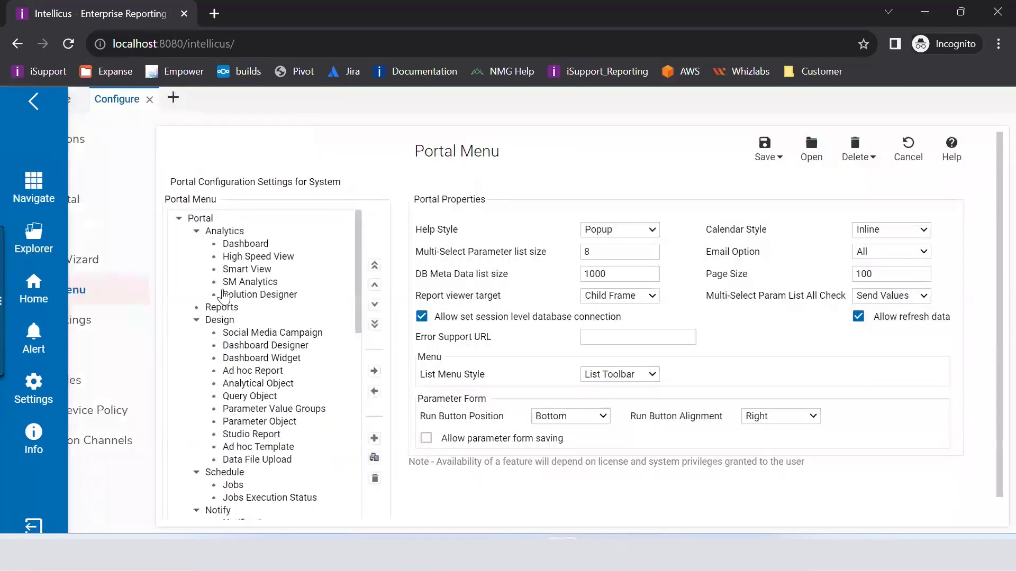
pyautogui.click(29, 101)
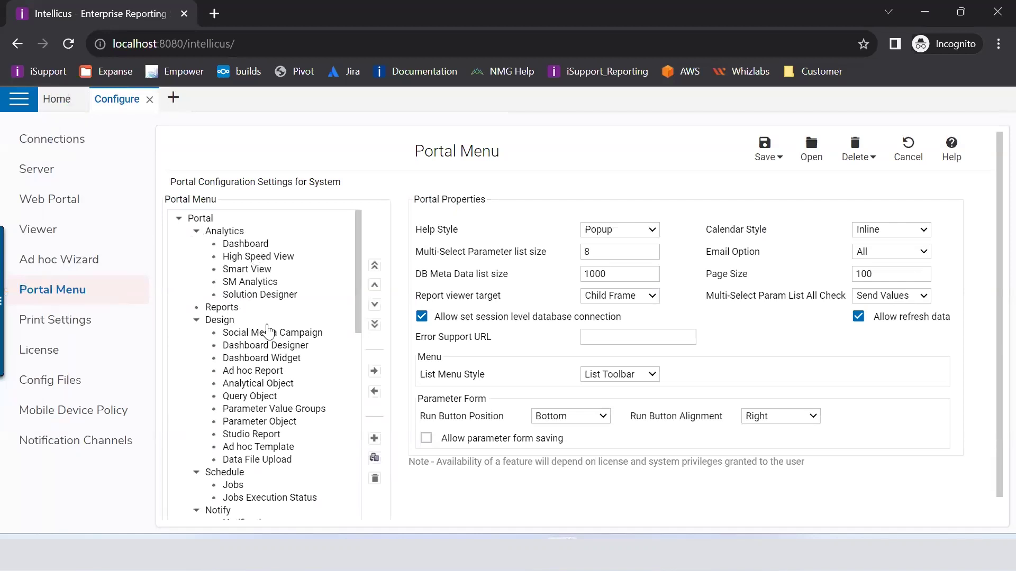
# Step: Show the Solution Designer menu item's properties and view the portal menu save options
pyautogui.click(247, 292)
pyautogui.click(18, 106)
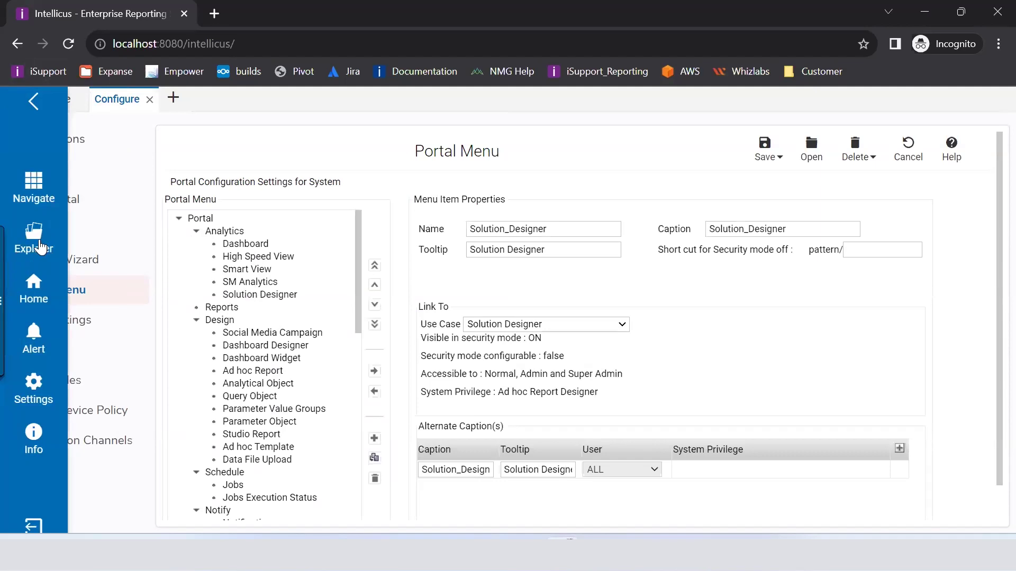
pyautogui.click(20, 186)
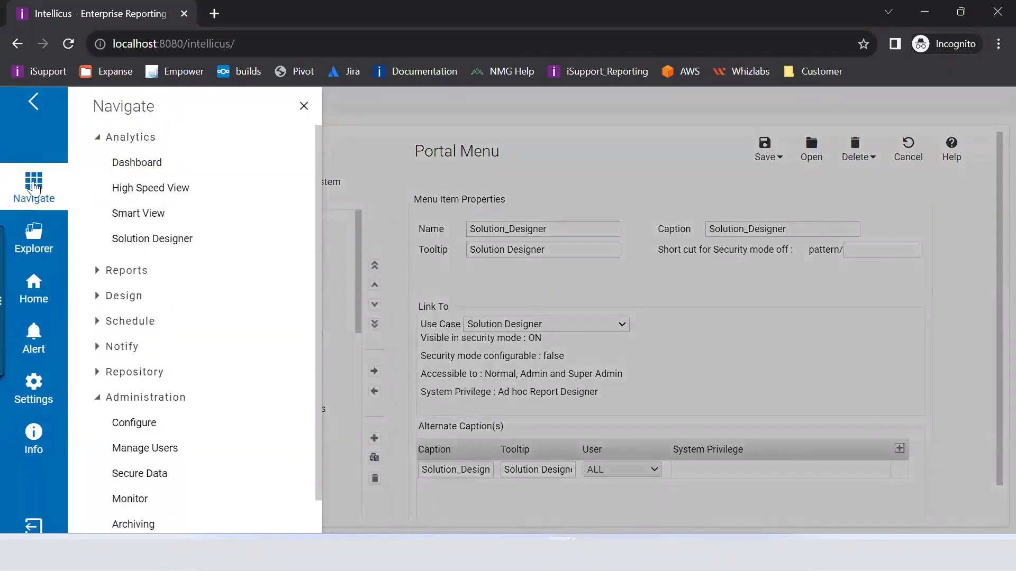
pyautogui.click(304, 106)
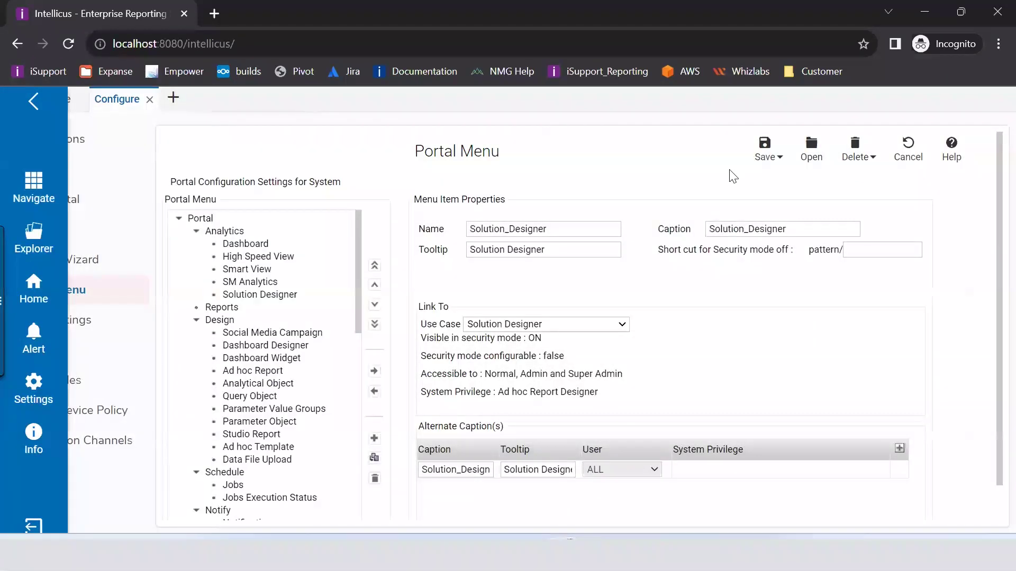
pyautogui.click(781, 158)
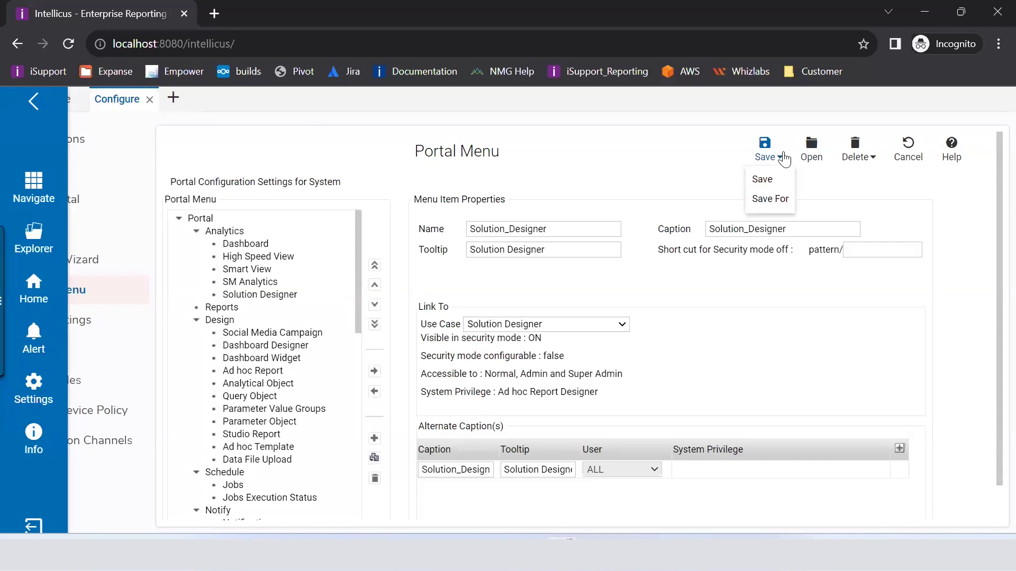
pyautogui.click(779, 204)
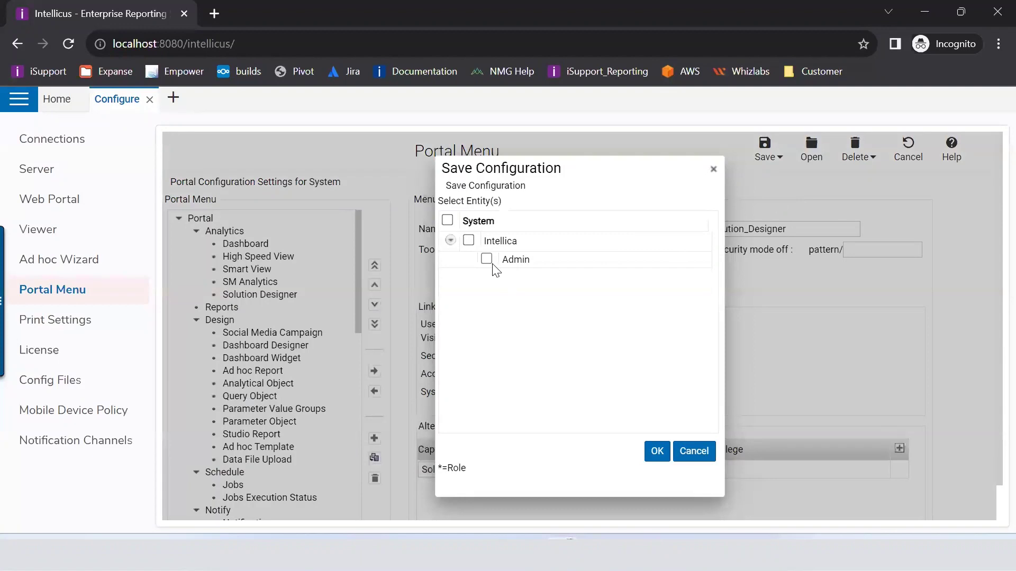
pyautogui.click(450, 241)
pyautogui.click(450, 241)
pyautogui.click(694, 453)
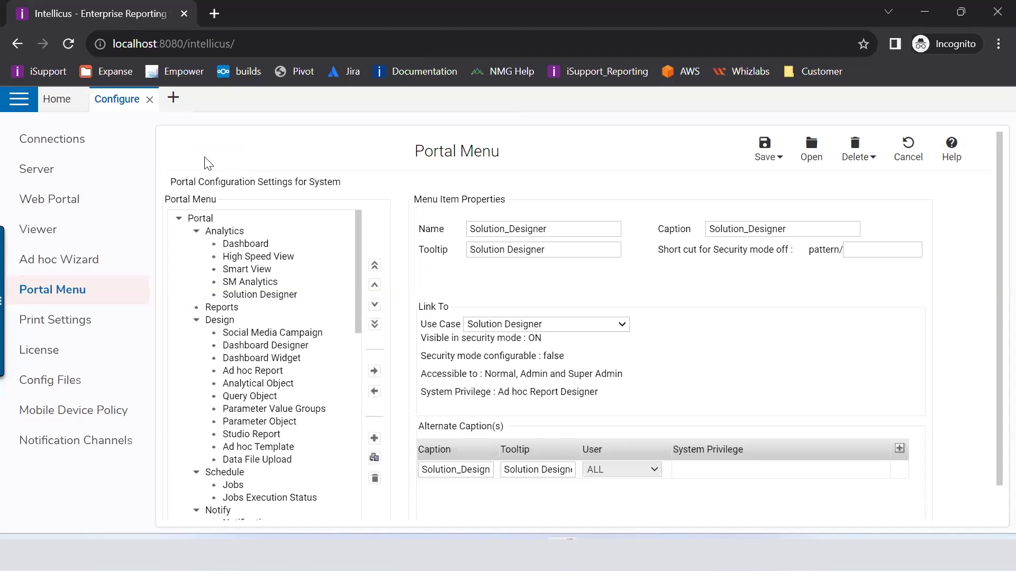
pyautogui.click(57, 320)
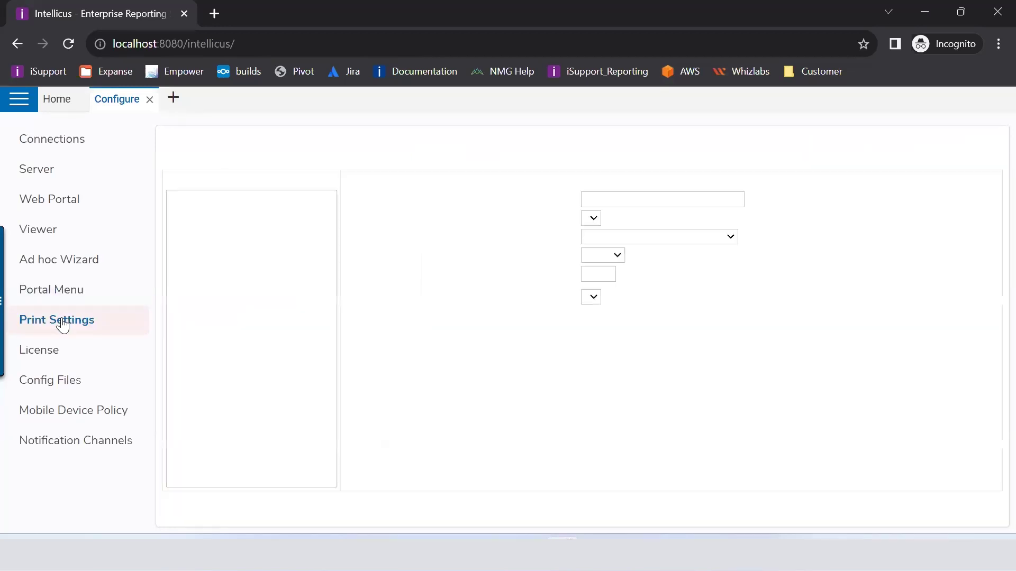
# Step: Open the License page and scroll through the ReportEnginewithMobile Version 23 license details
pyautogui.click(58, 354)
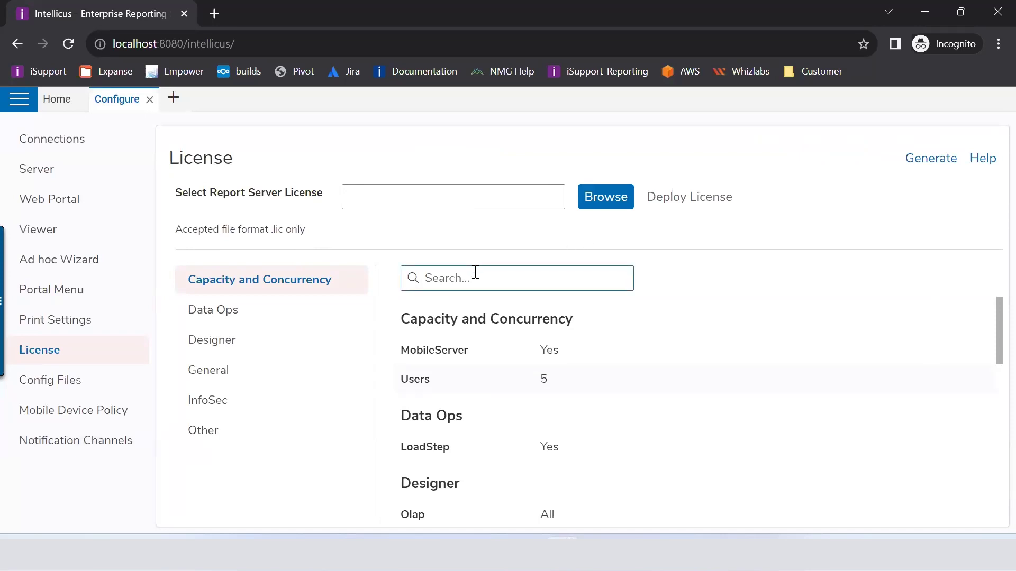
pyautogui.scroll(-10, 516, 340)
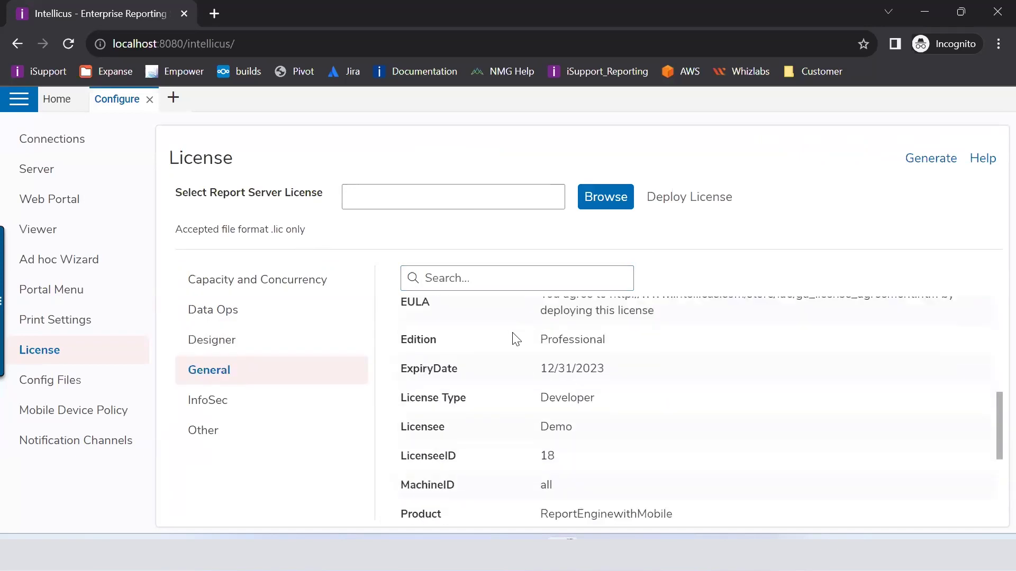
pyautogui.scroll(-4, 517, 339)
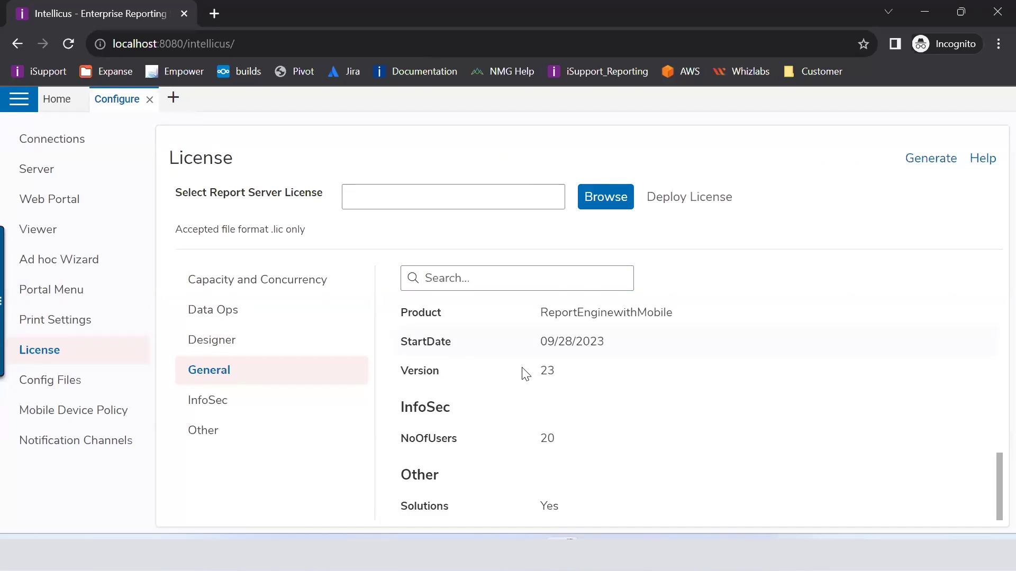
pyautogui.scroll(8, 525, 374)
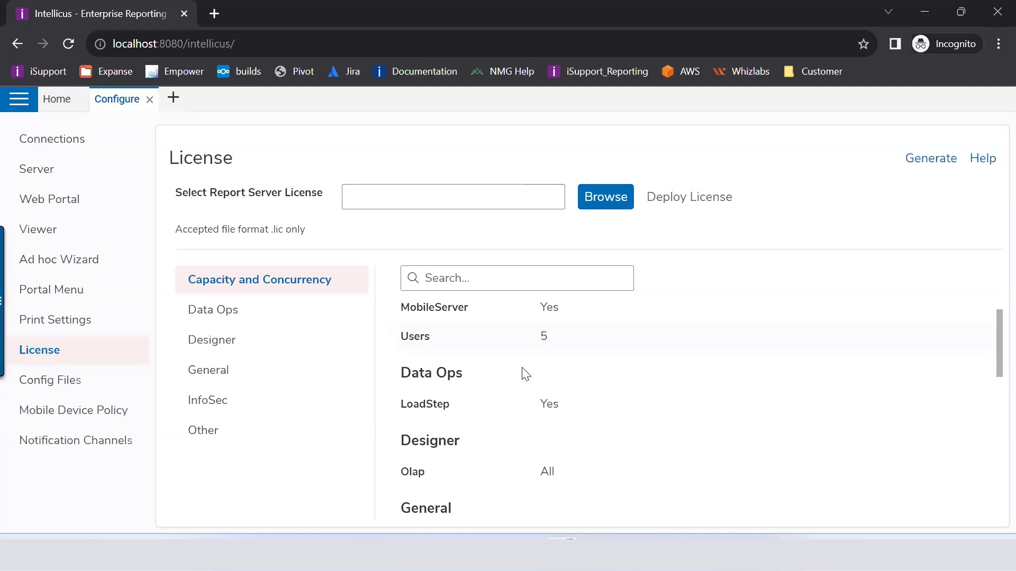
pyautogui.click(930, 161)
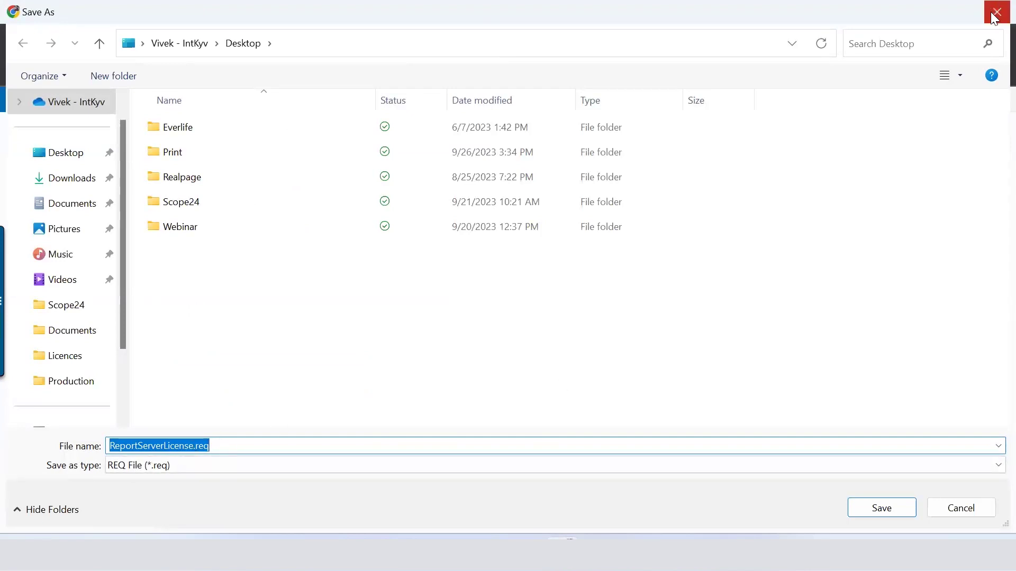
pyautogui.click(995, 14)
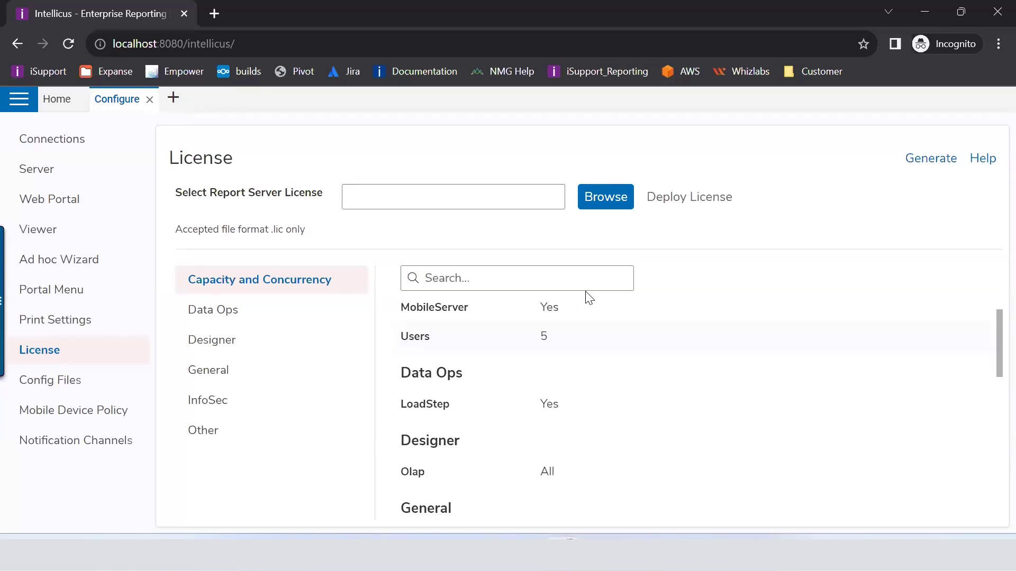
pyautogui.click(36, 378)
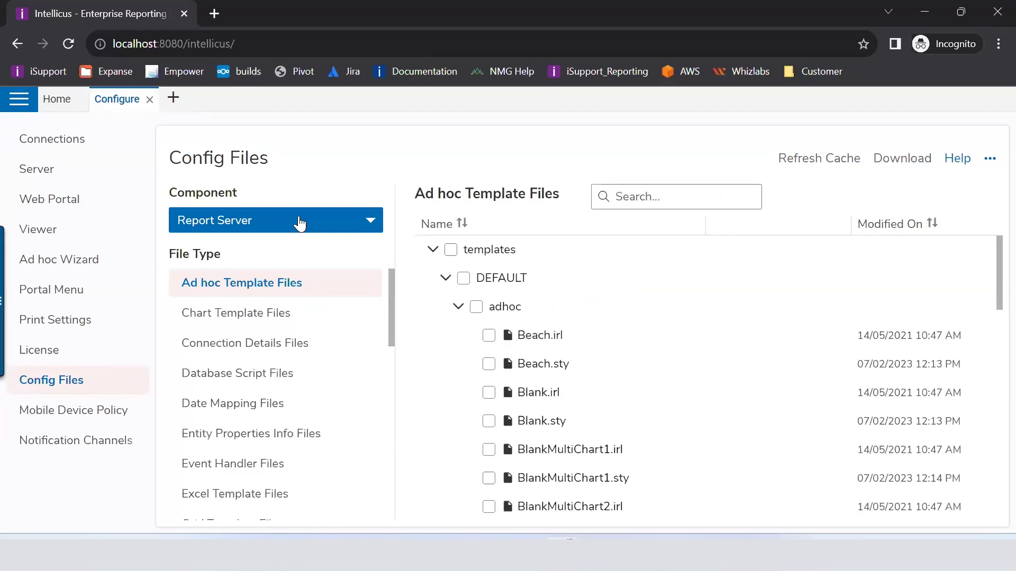
# Step: Keep Report Server as the component and expand the DEFAULT > adhoc template folders
pyautogui.click(300, 224)
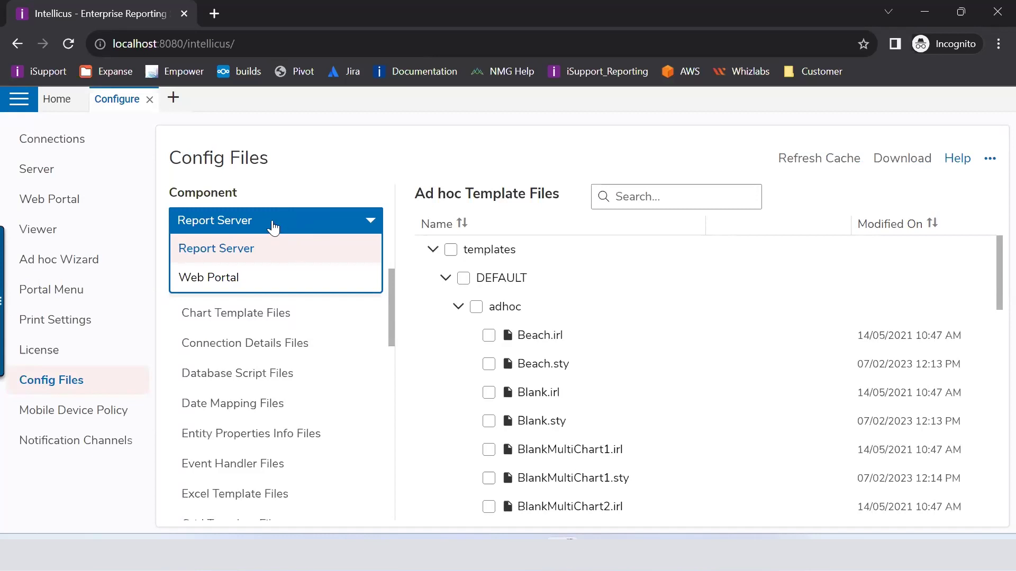
pyautogui.click(275, 227)
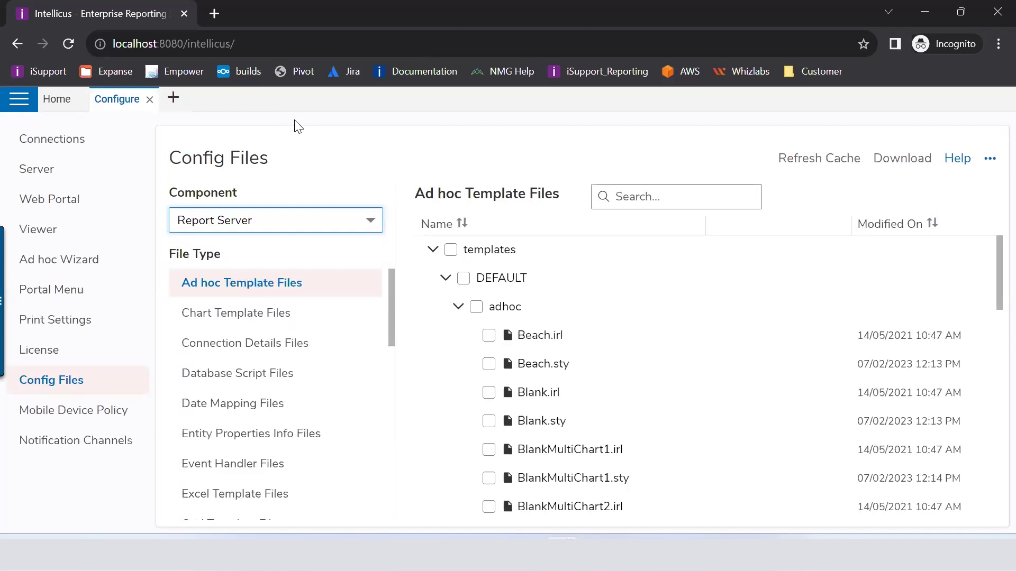
pyautogui.click(269, 295)
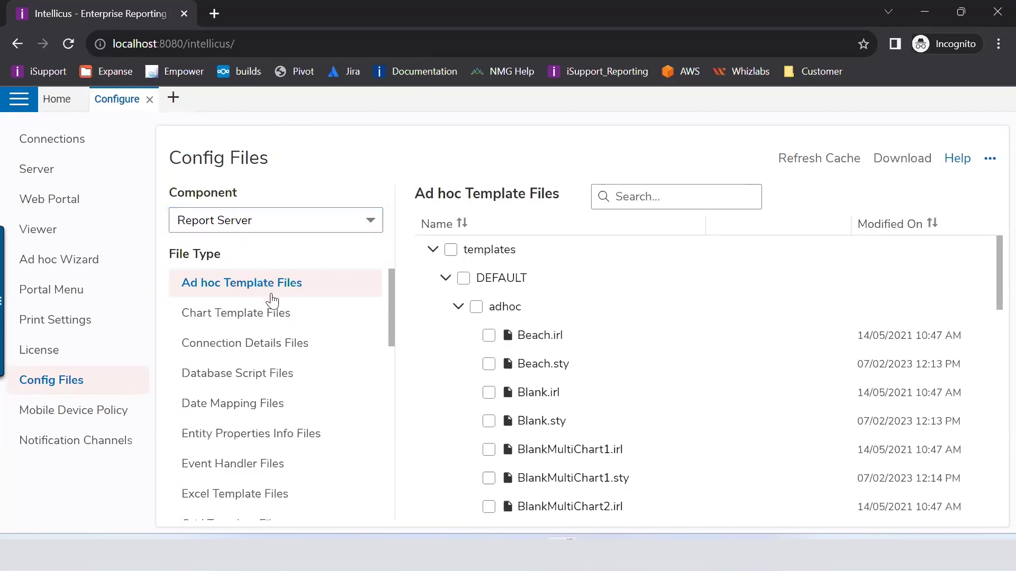
pyautogui.click(445, 286)
pyautogui.click(445, 281)
pyautogui.click(457, 308)
pyautogui.click(457, 308)
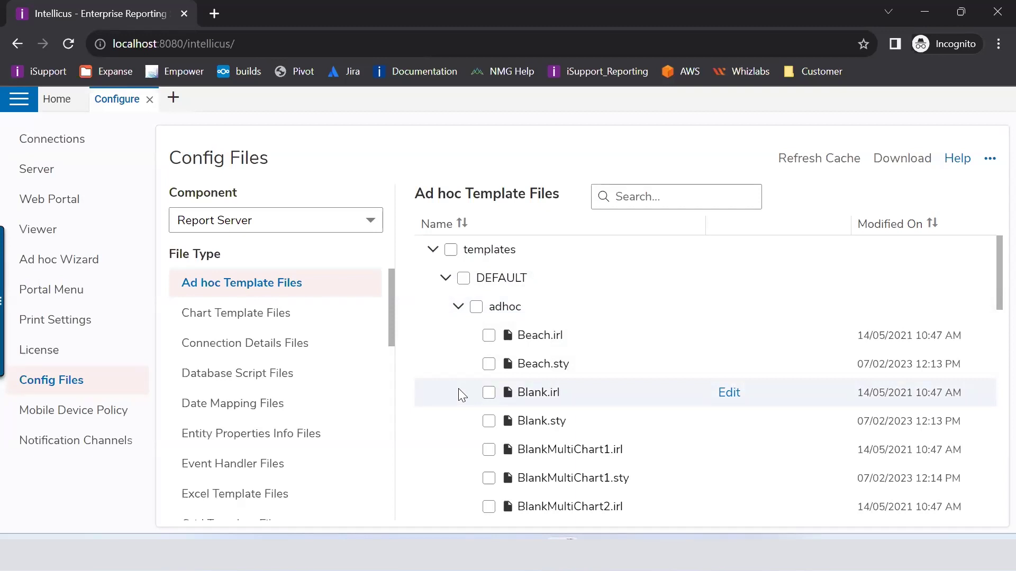
# Step: Scroll the Ad hoc Template Files list and tick Beach.irl
pyautogui.scroll(-10, 482, 385)
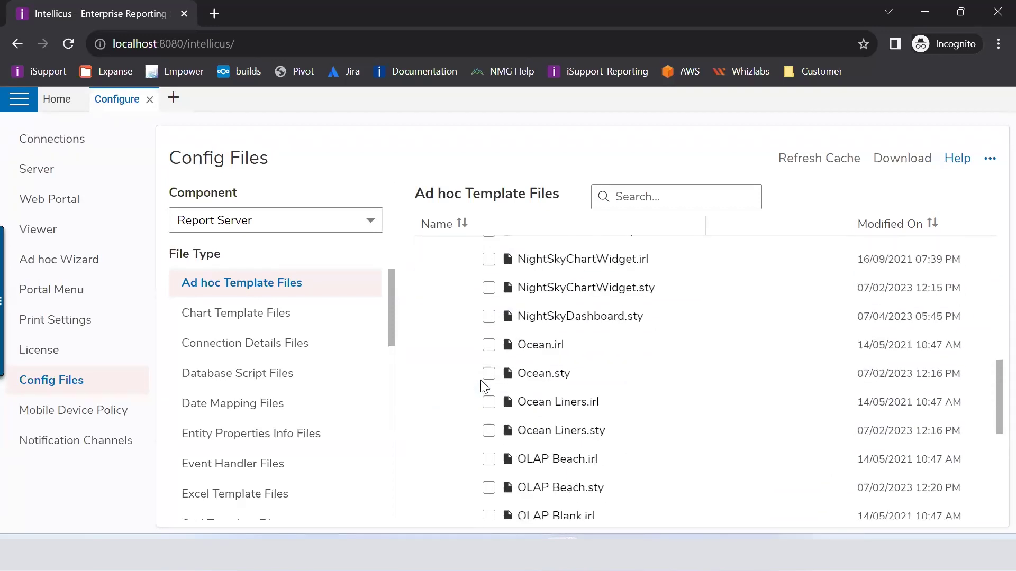
pyautogui.scroll(-6, 481, 380)
pyautogui.scroll(7, 480, 380)
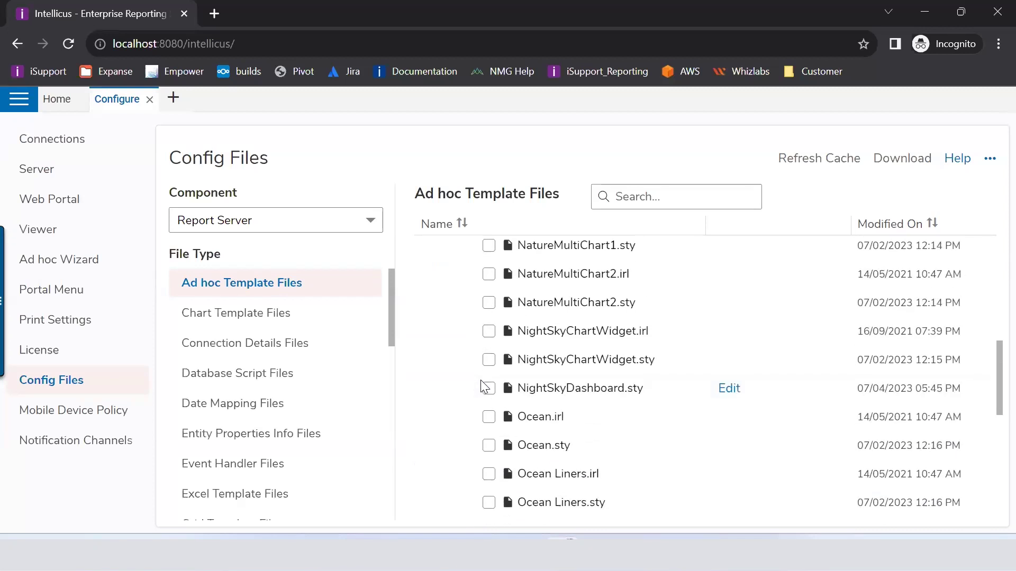
pyautogui.scroll(8, 480, 380)
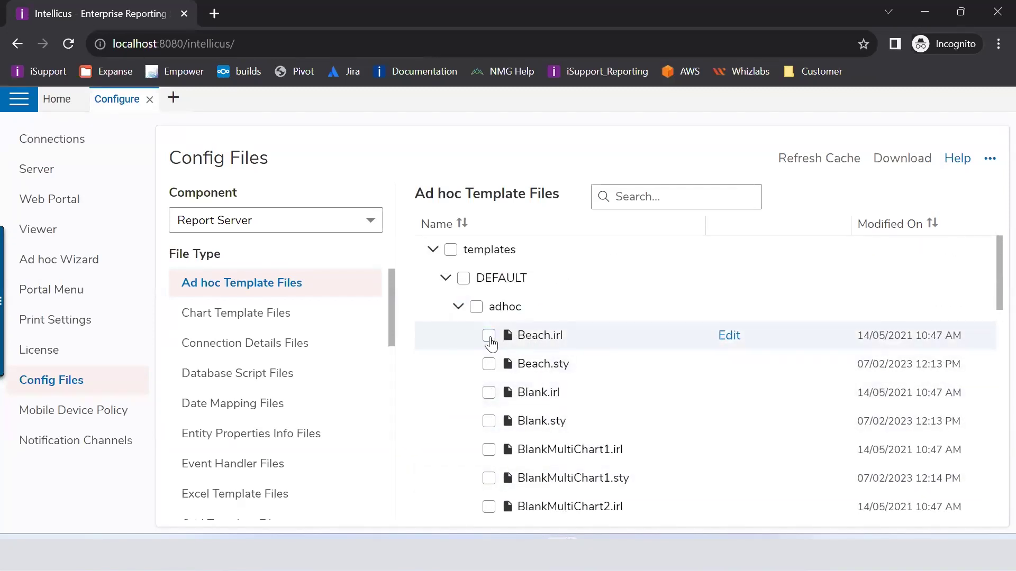
pyautogui.click(489, 336)
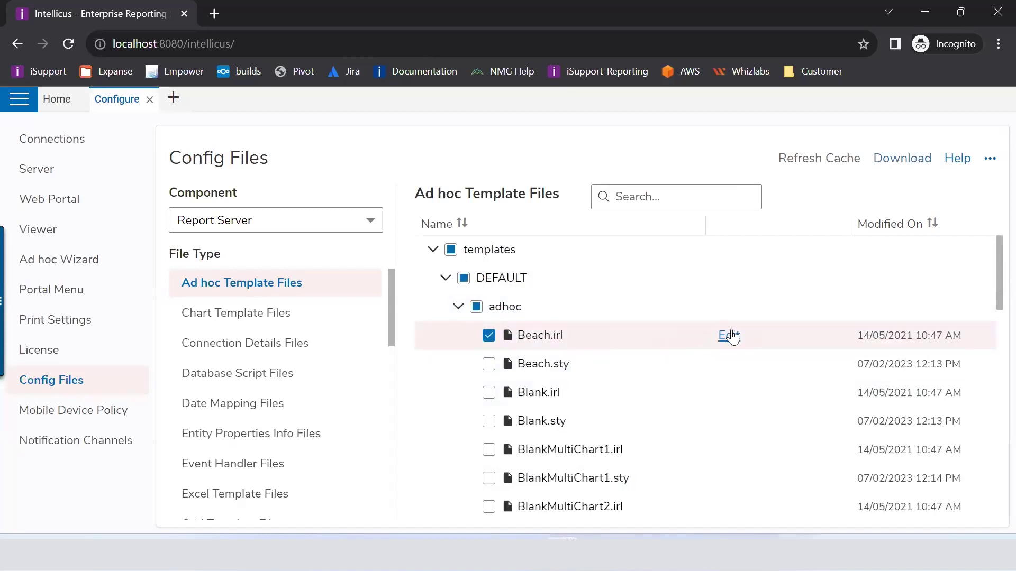
# Step: Open Beach.irl in the editor and scroll through its layout script
pyautogui.click(731, 329)
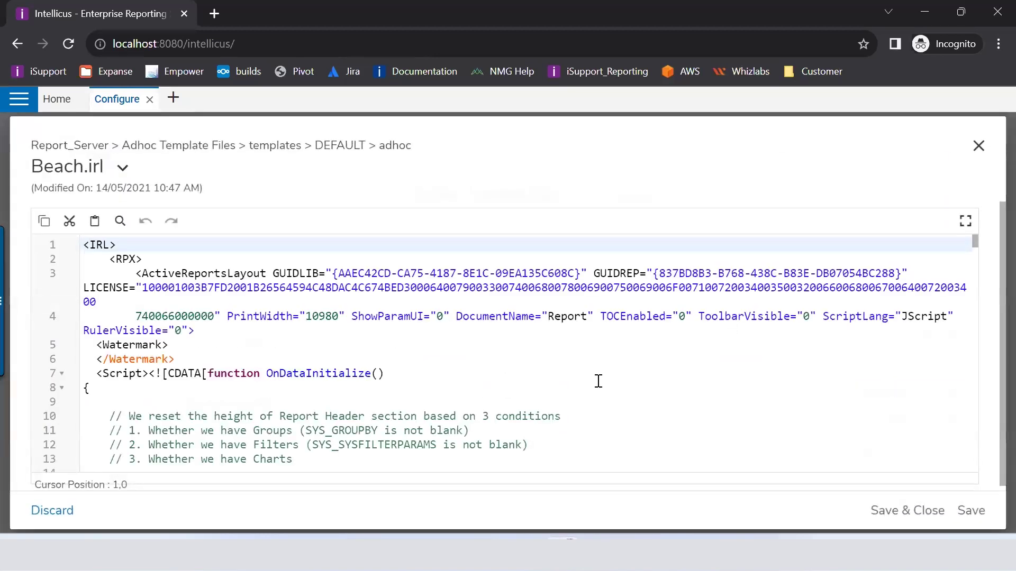
pyautogui.scroll(-3, 394, 324)
pyautogui.scroll(-4, 395, 323)
pyautogui.scroll(-20, 394, 324)
# Step: Close Beach.irl and tick pie.ict under Chart Template Files > amchart javascript > Default
pyautogui.click(978, 146)
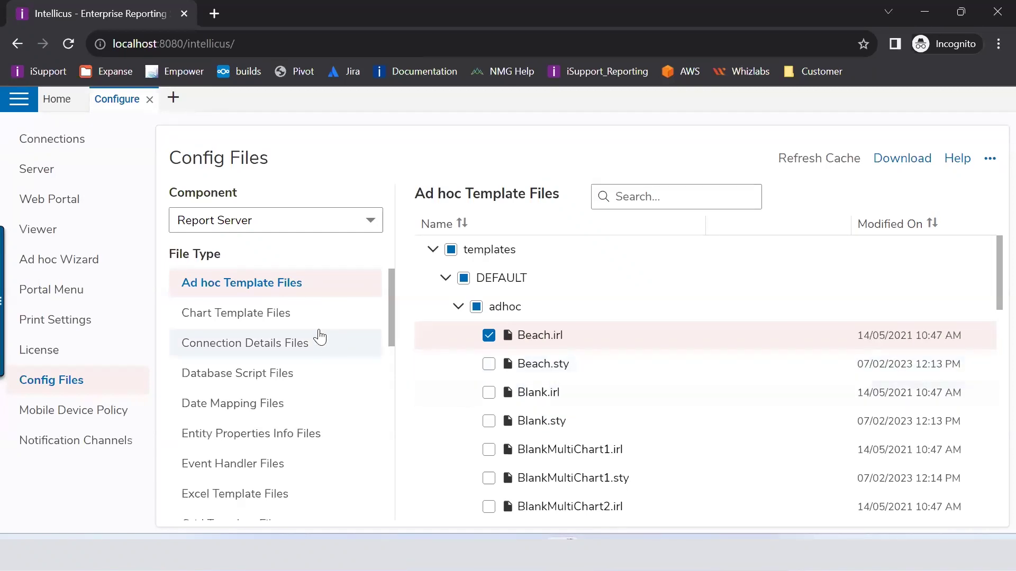
pyautogui.click(246, 317)
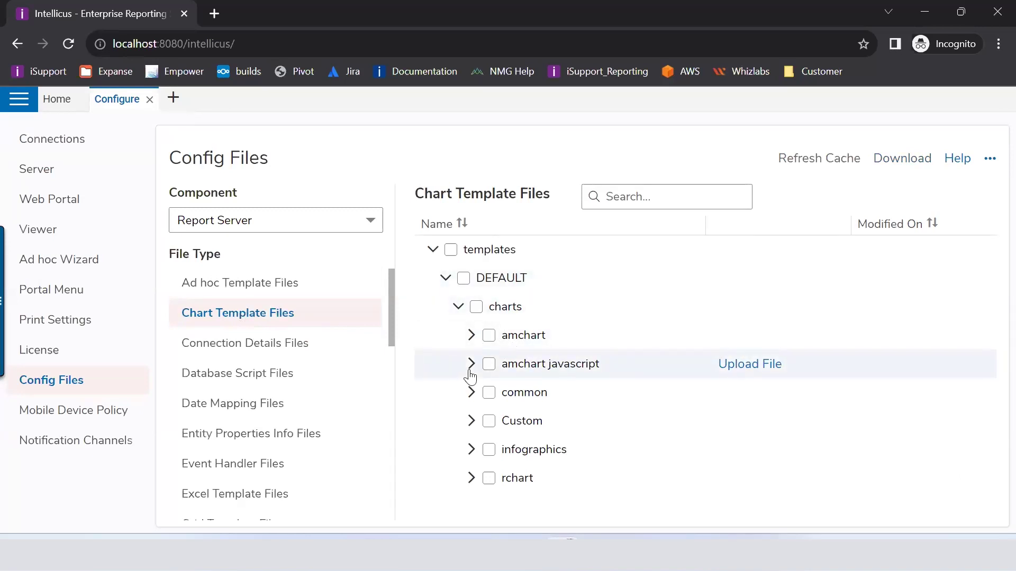
pyautogui.click(470, 367)
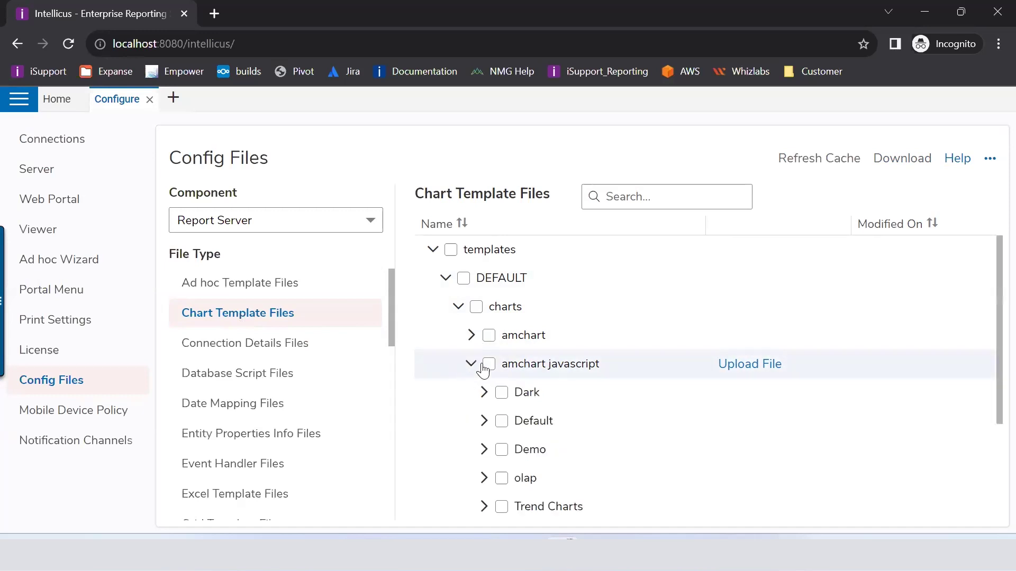
pyautogui.click(484, 423)
pyautogui.scroll(-3, 646, 365)
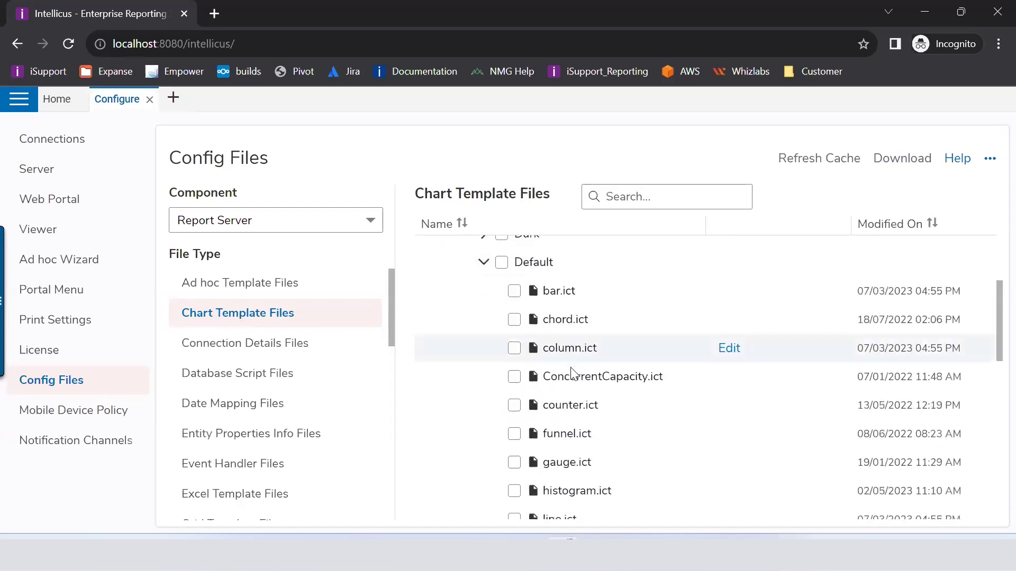
pyautogui.scroll(-3, 631, 385)
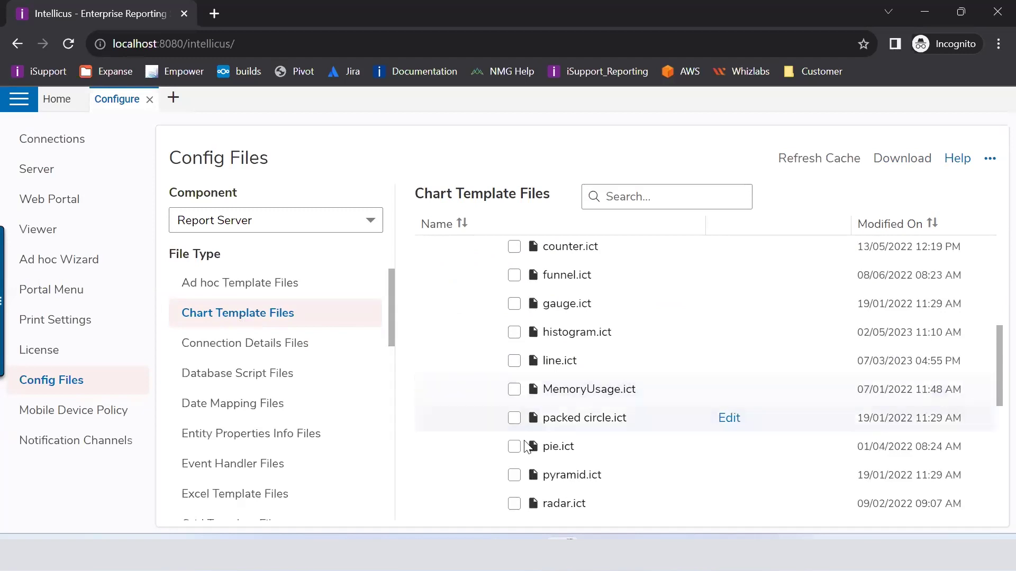
pyautogui.click(513, 449)
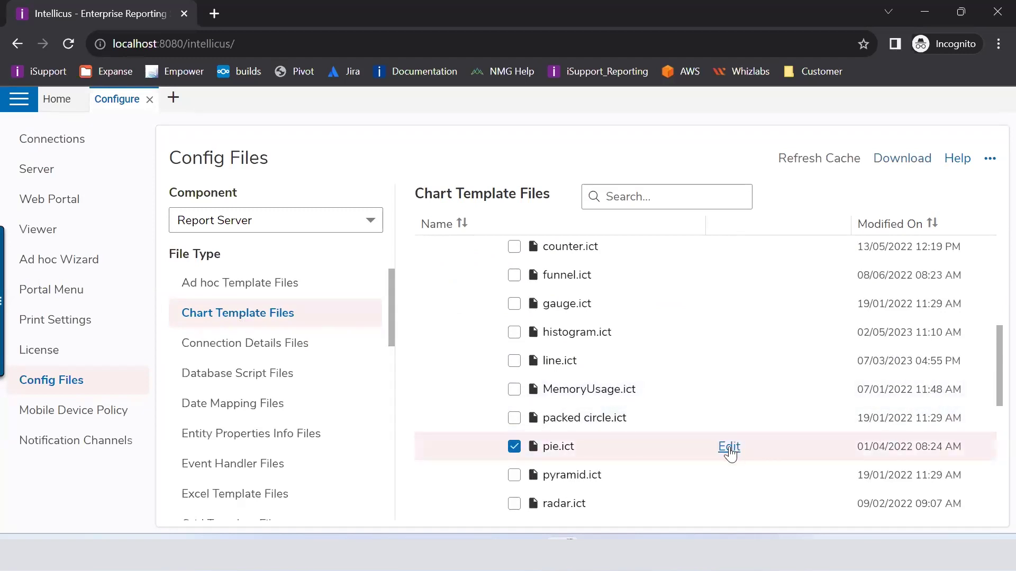
# Step: Open pie.ict in the editor, scroll through its code, and close it unchanged
pyautogui.click(729, 447)
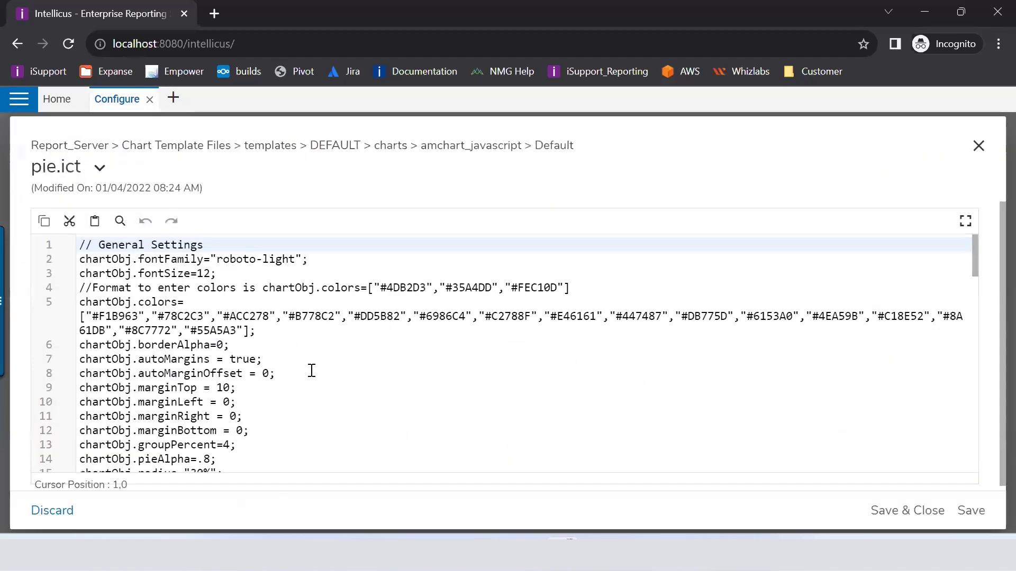
pyautogui.scroll(-5, 312, 371)
pyautogui.scroll(-7, 312, 370)
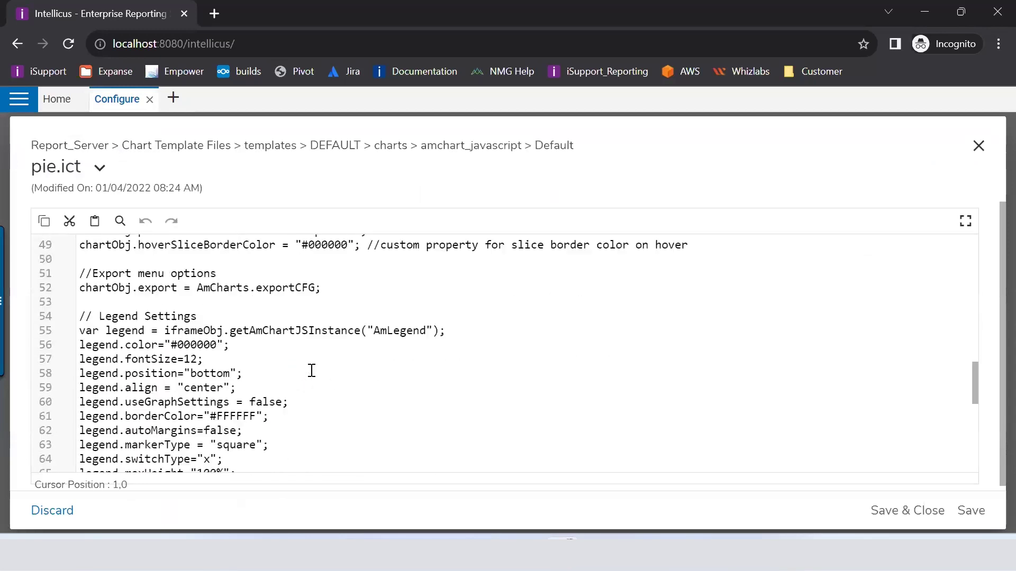
pyautogui.scroll(-5, 312, 370)
pyautogui.scroll(-2, 312, 370)
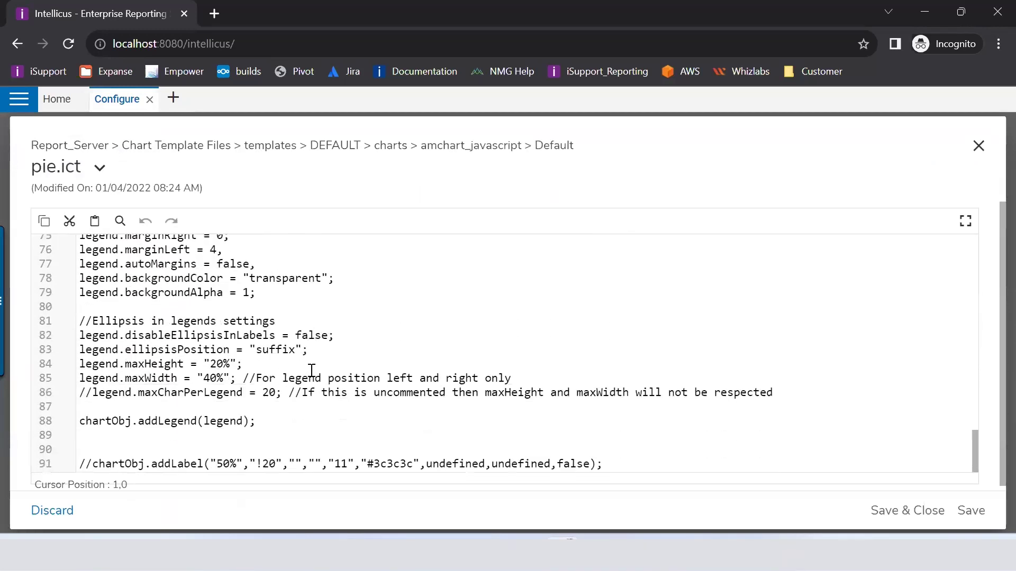
pyautogui.click(161, 509)
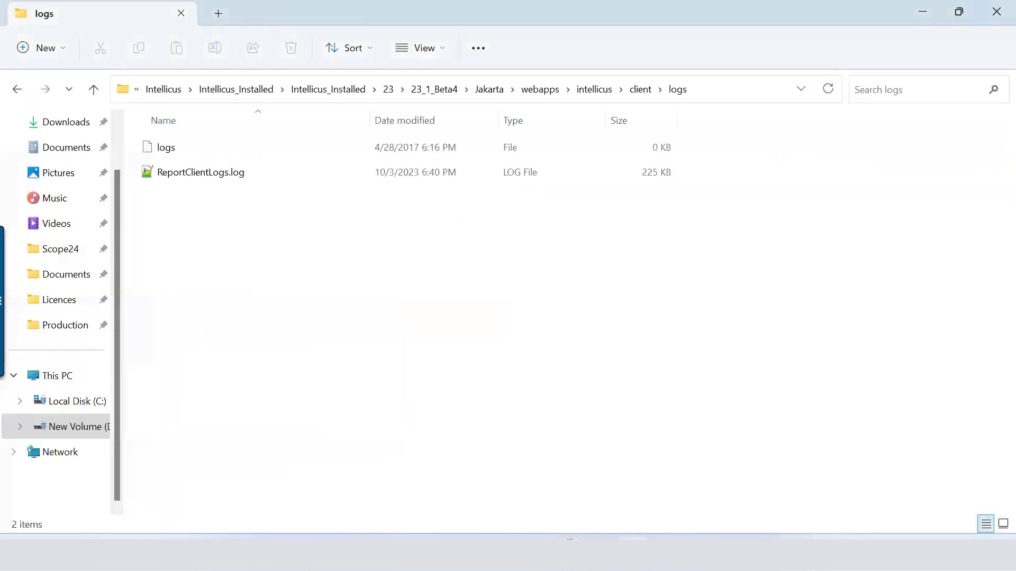
pyautogui.hotkey('alt', 'Tab')
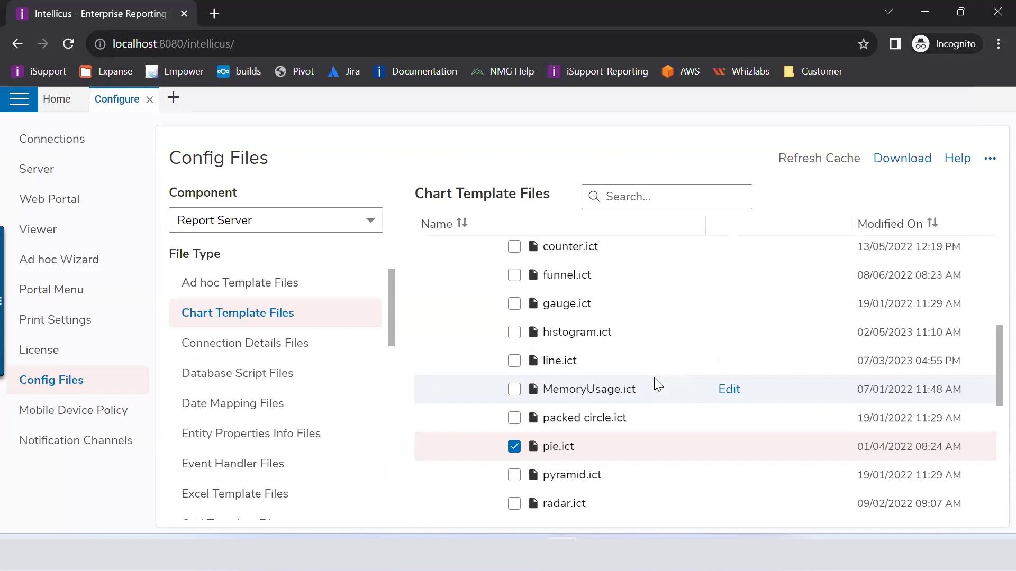
# Step: Browse the Connection Details, Date Mapping and Locale Info files, then tick JobSuccessMessage.txt under Mail Messages > default
pyautogui.click(275, 342)
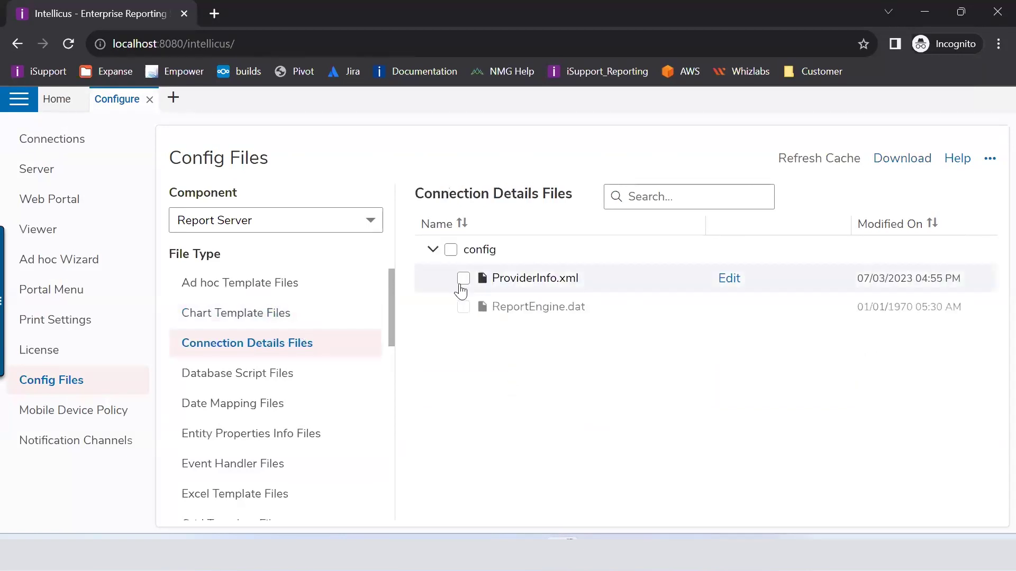
pyautogui.click(284, 407)
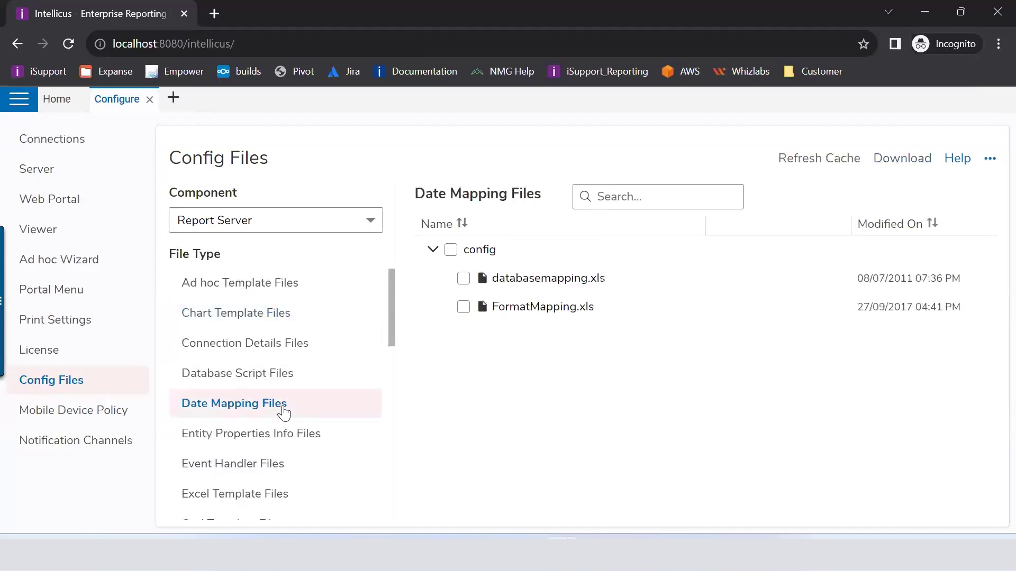
pyautogui.scroll(-3, 303, 382)
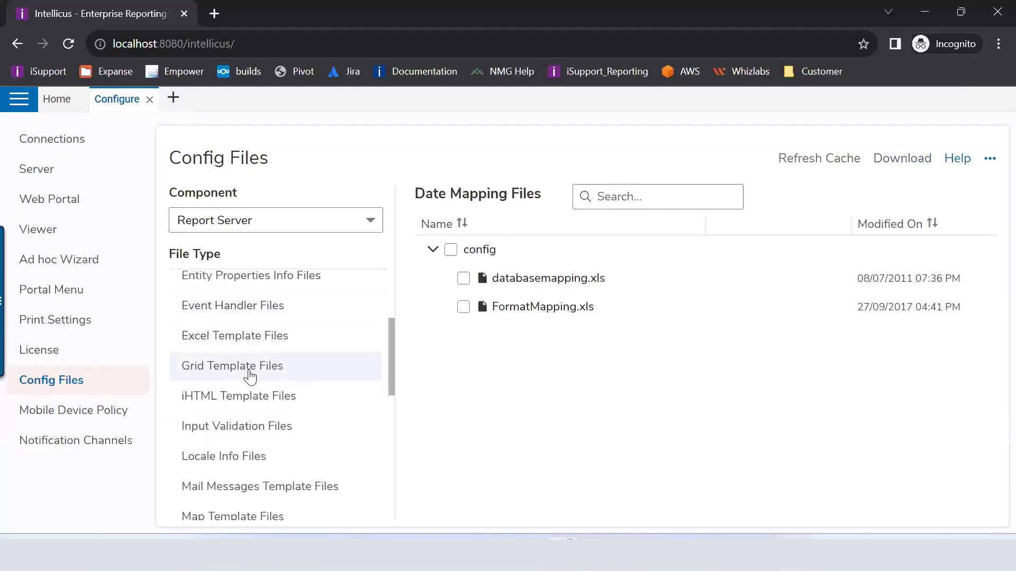
pyautogui.scroll(-2, 250, 376)
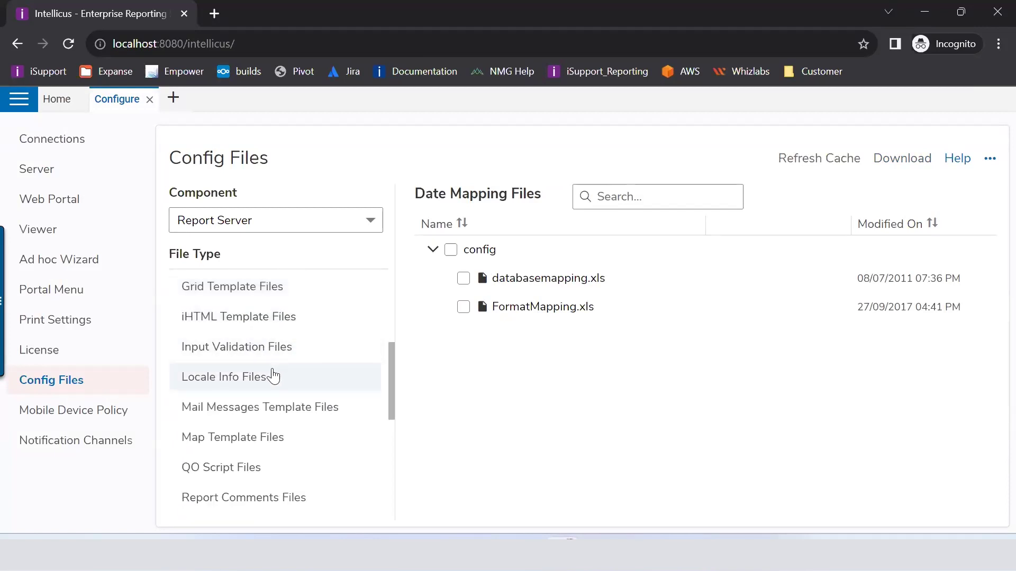
pyautogui.click(265, 383)
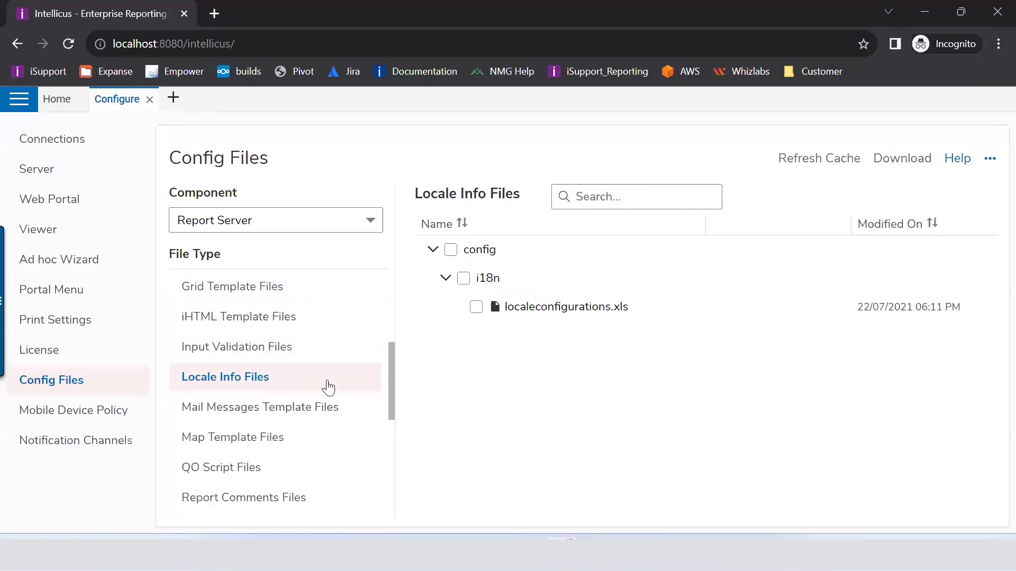
pyautogui.click(257, 422)
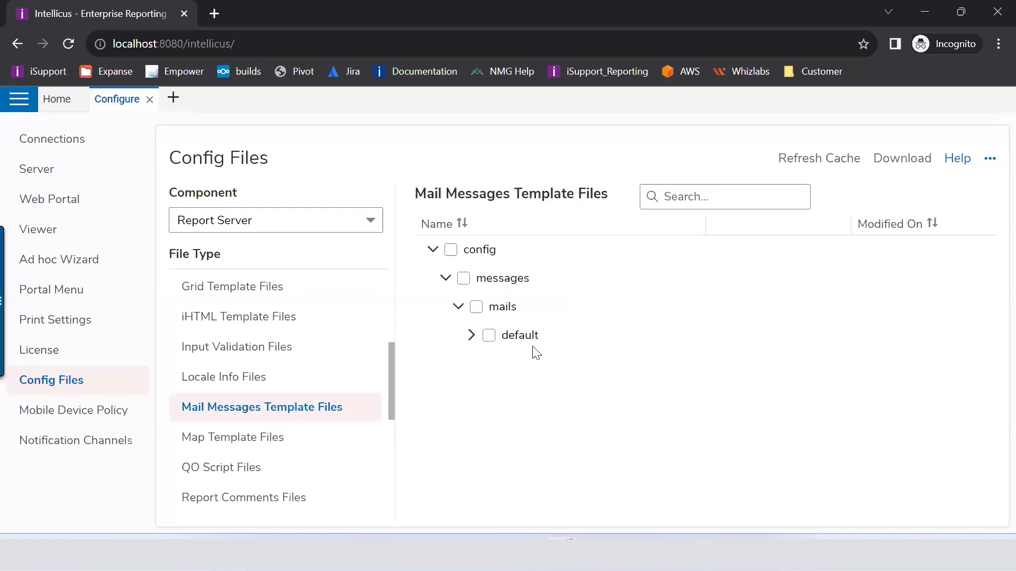
pyautogui.click(471, 335)
pyautogui.scroll(-4, 645, 349)
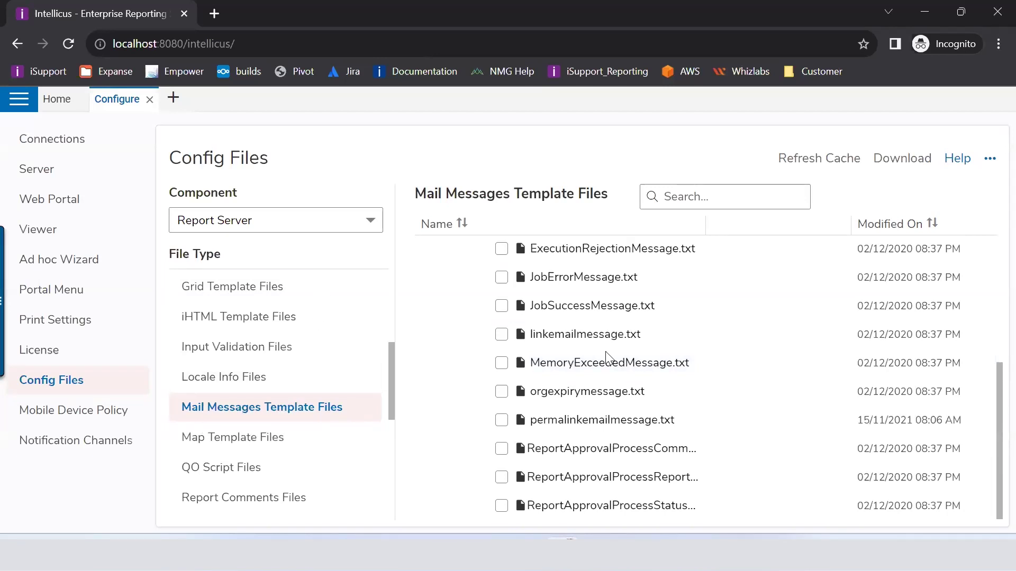
pyautogui.click(500, 306)
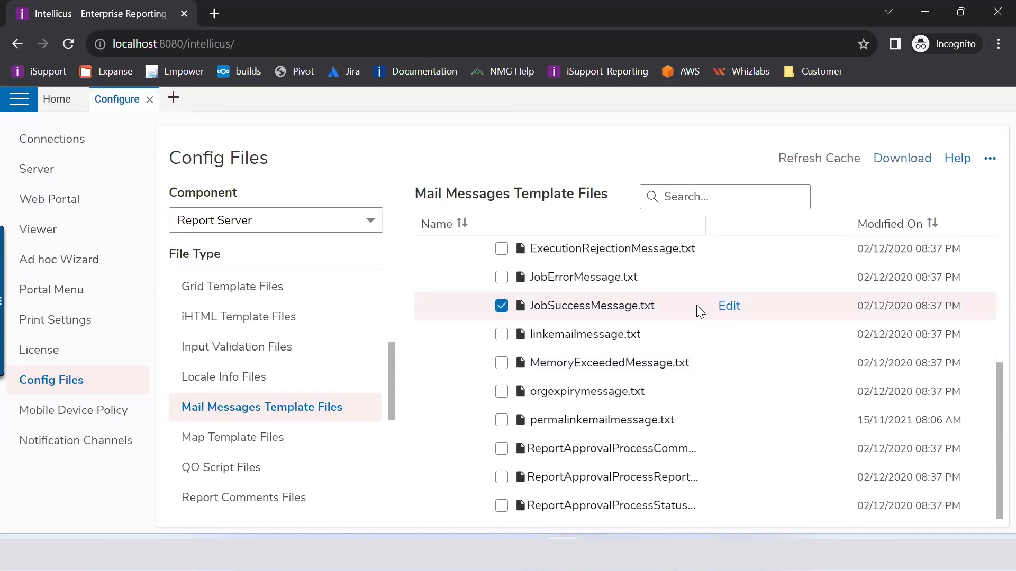
# Step: Add an 'Intellicus Support' line below Regards in JobSuccessMessage.txt and save it
pyautogui.click(728, 307)
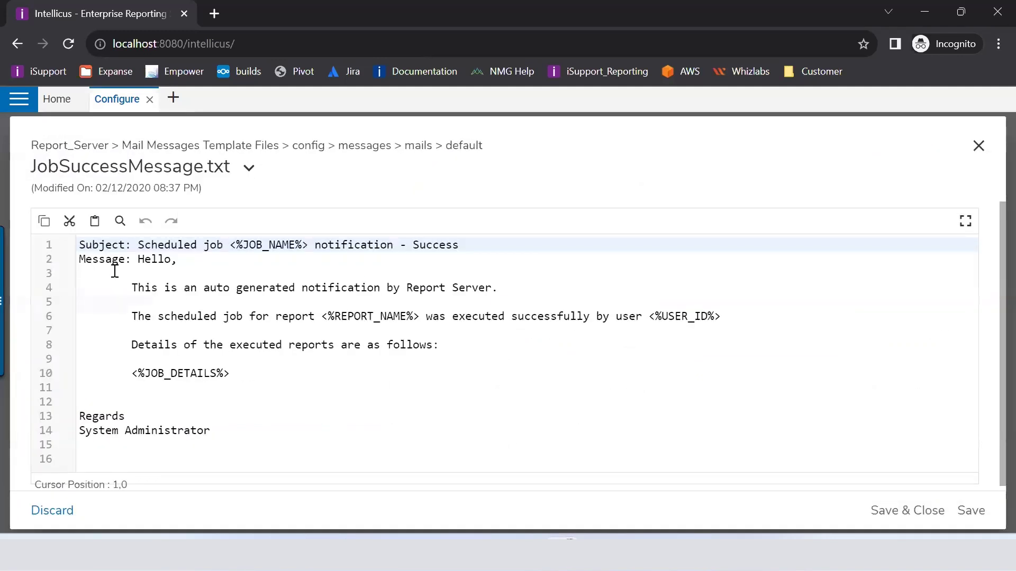
pyautogui.moveTo(80, 243); pyautogui.dragTo(480, 245)
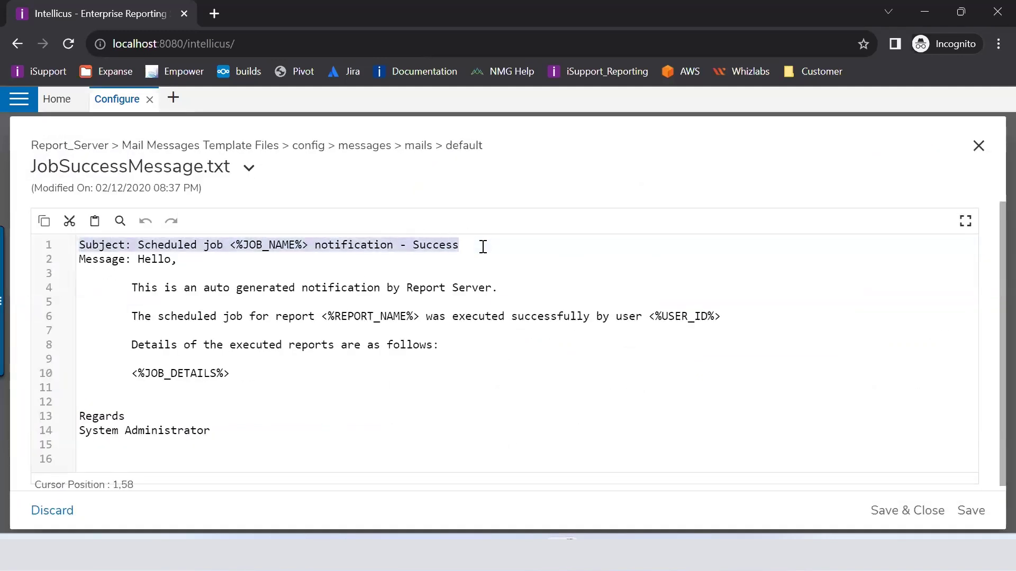
pyautogui.moveTo(101, 264); pyautogui.dragTo(167, 342)
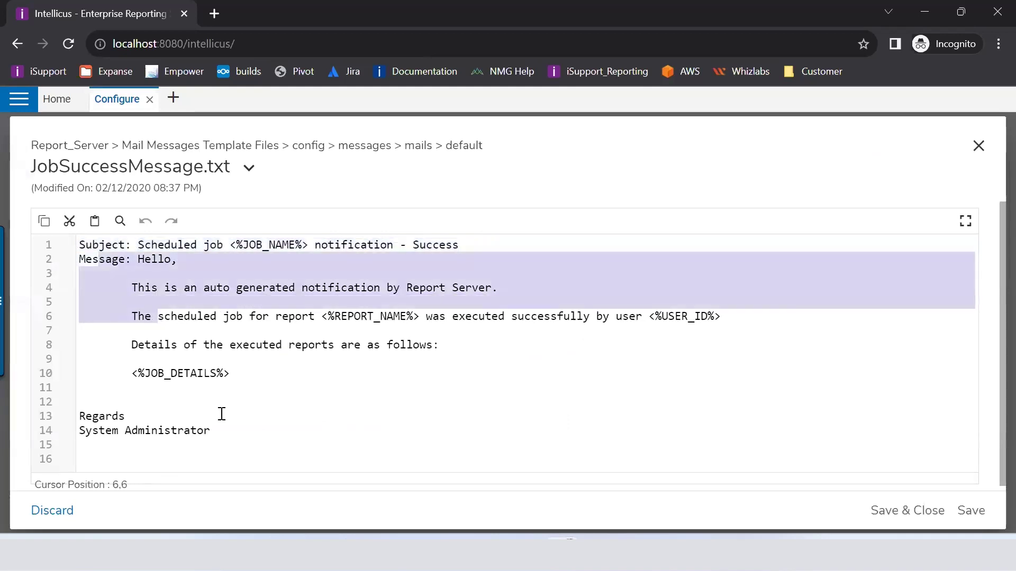
pyautogui.click(217, 433)
pyautogui.click(158, 416)
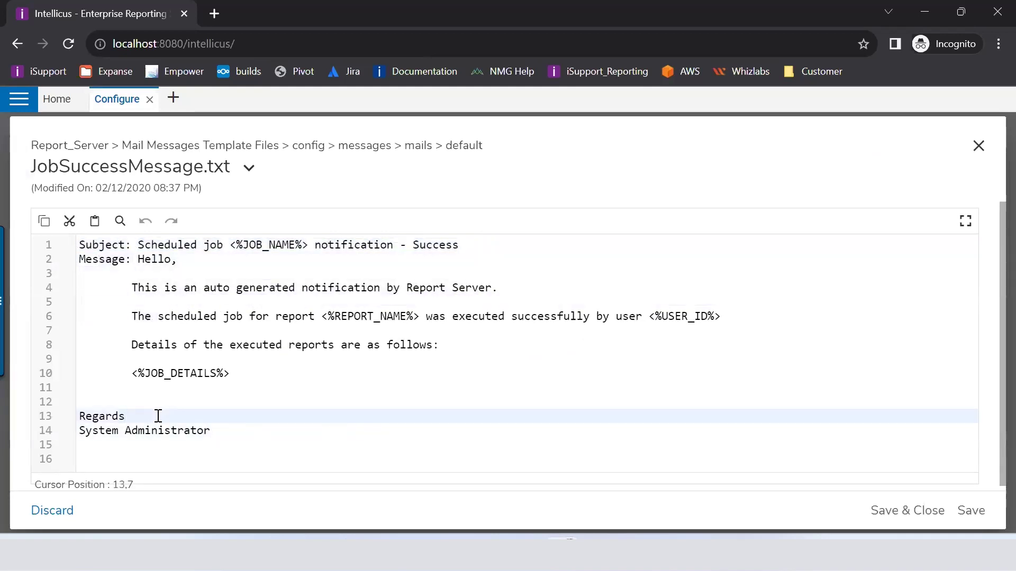
pyautogui.press('Return')
pyautogui.write('Int')
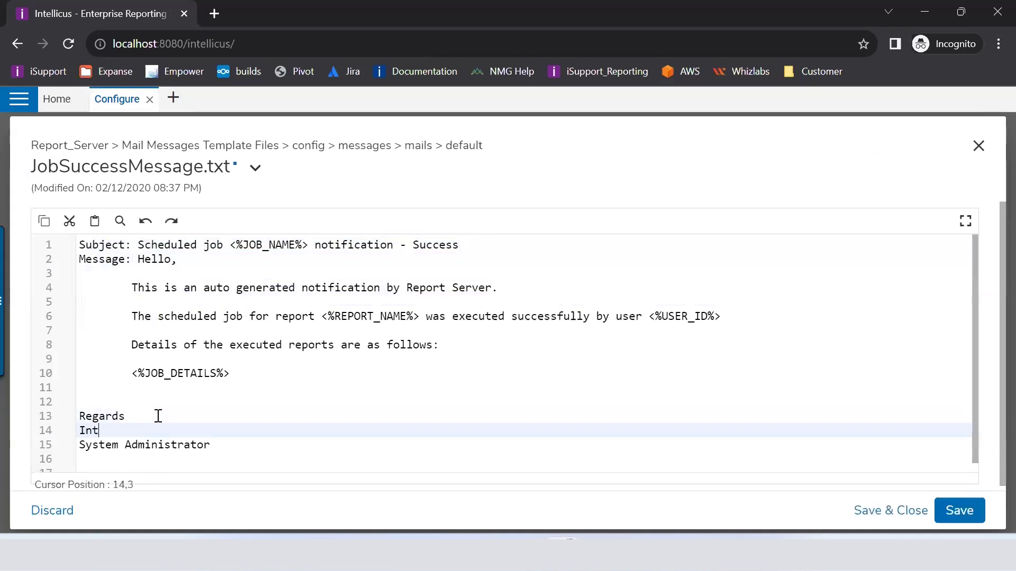
pyautogui.write('ellicus Support')
pyautogui.click(893, 511)
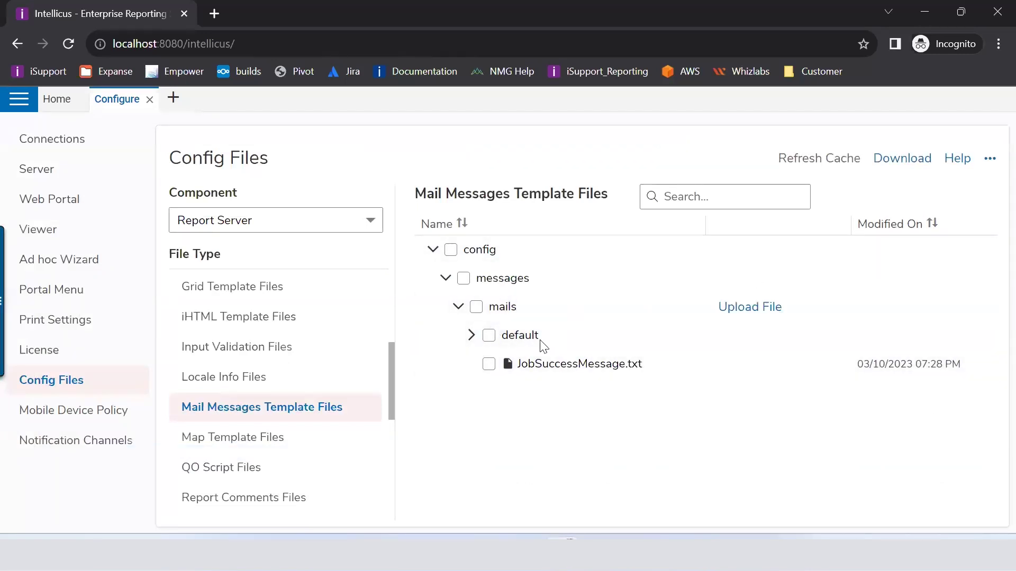
pyautogui.click(471, 334)
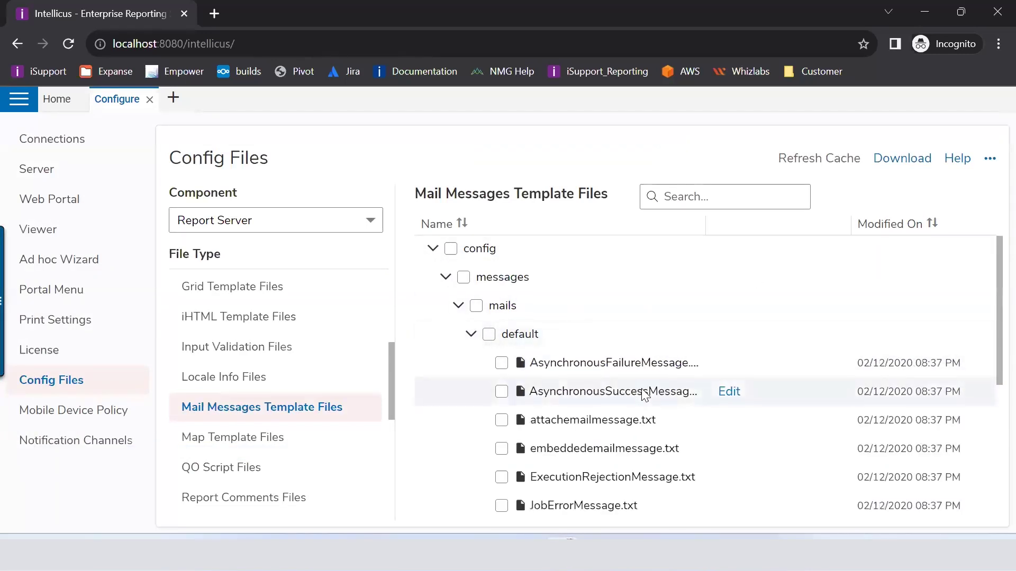
pyautogui.scroll(-5, 644, 394)
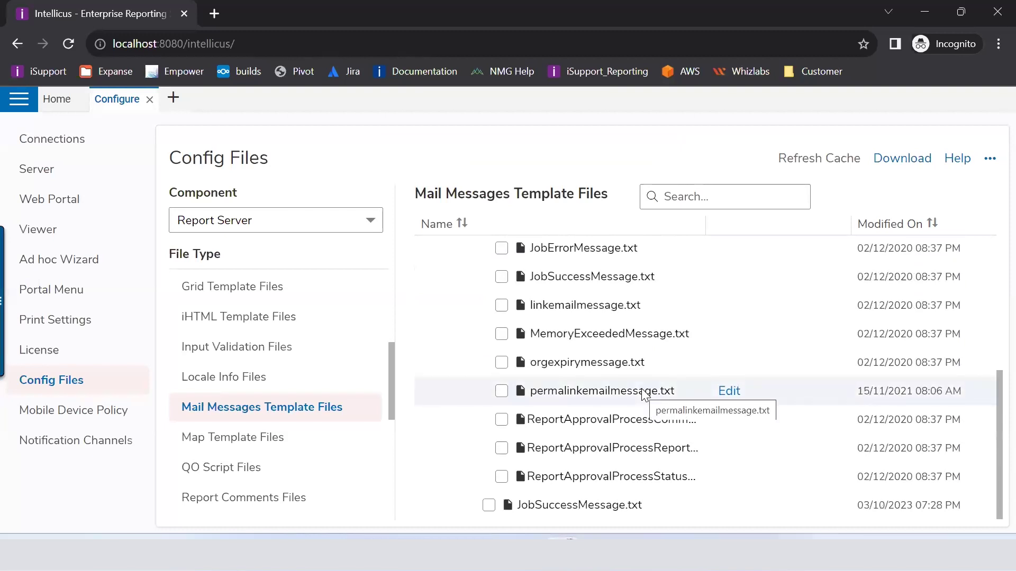
pyautogui.scroll(3, 644, 394)
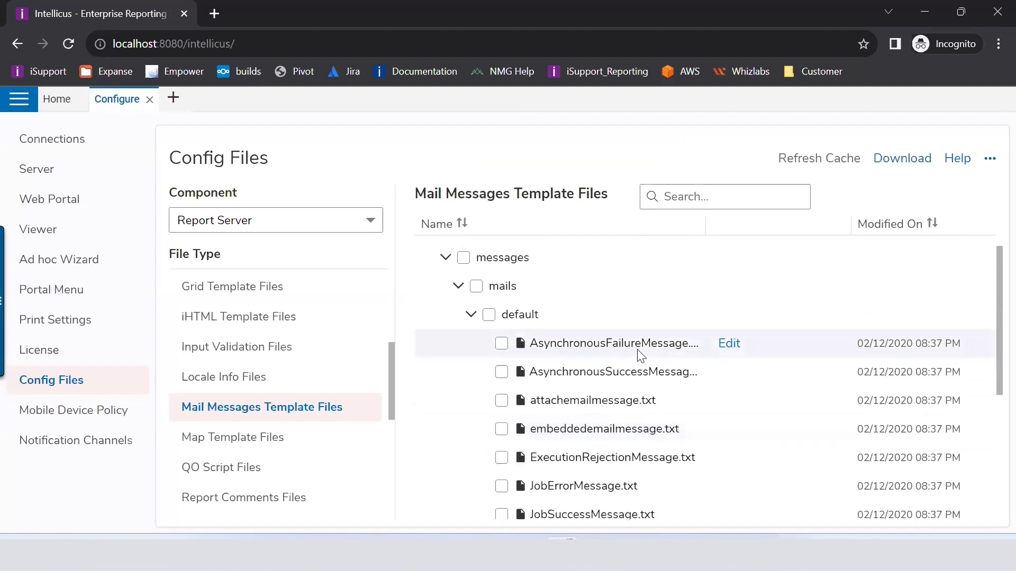
pyautogui.scroll(-3, 638, 354)
pyautogui.scroll(-2, 638, 353)
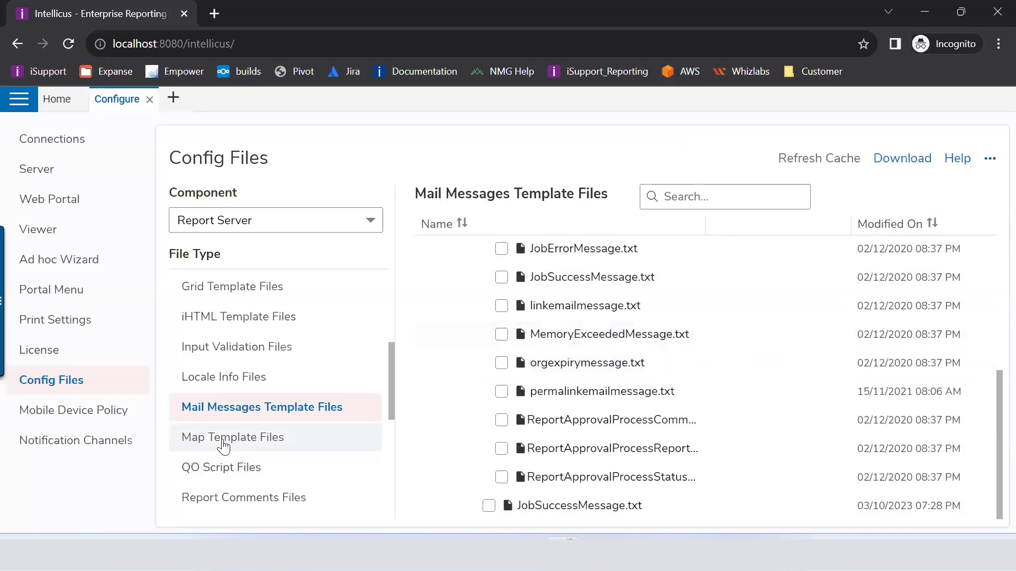
pyautogui.scroll(-4, 261, 414)
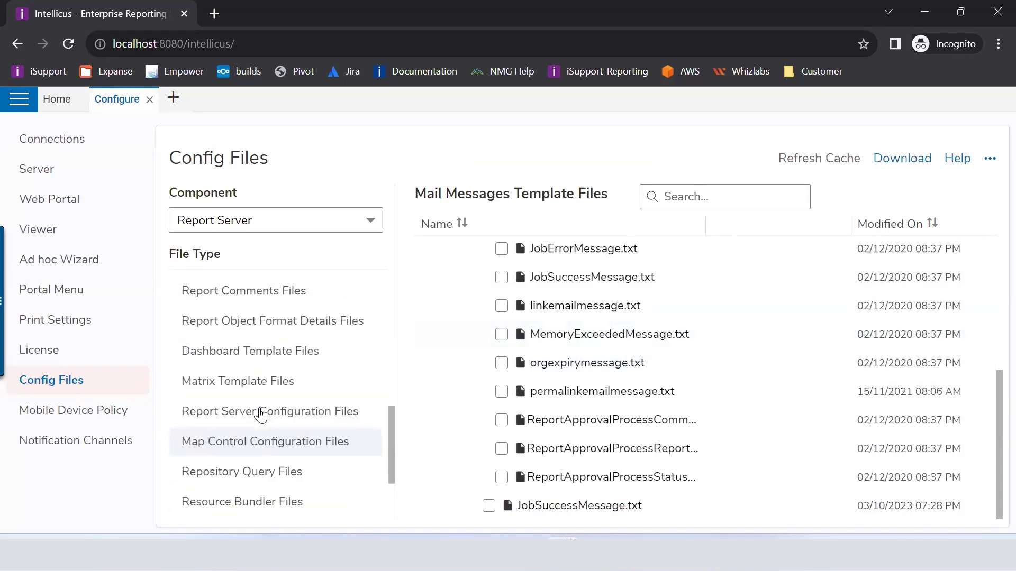
pyautogui.scroll(3, 261, 415)
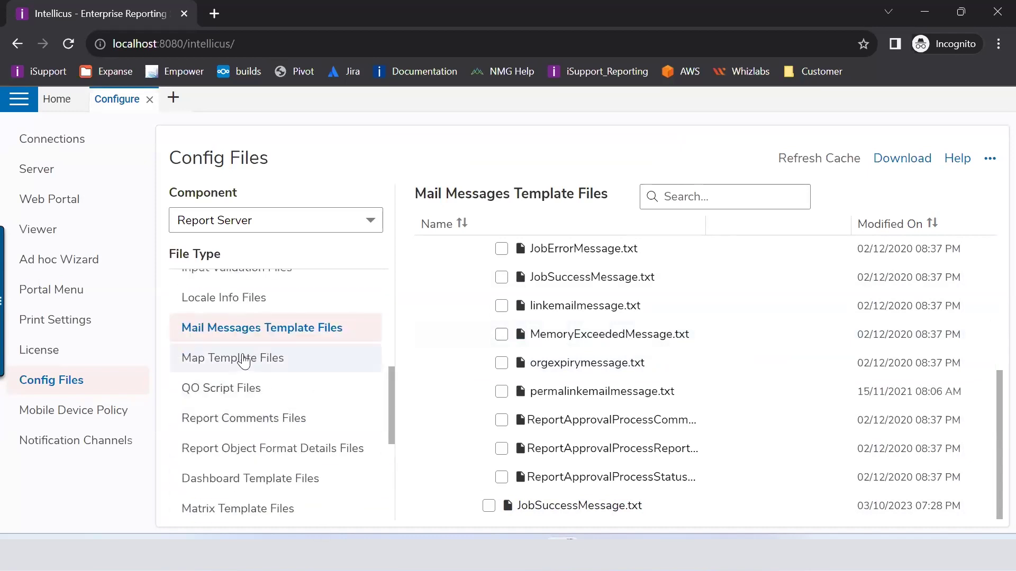
pyautogui.scroll(-2, 244, 361)
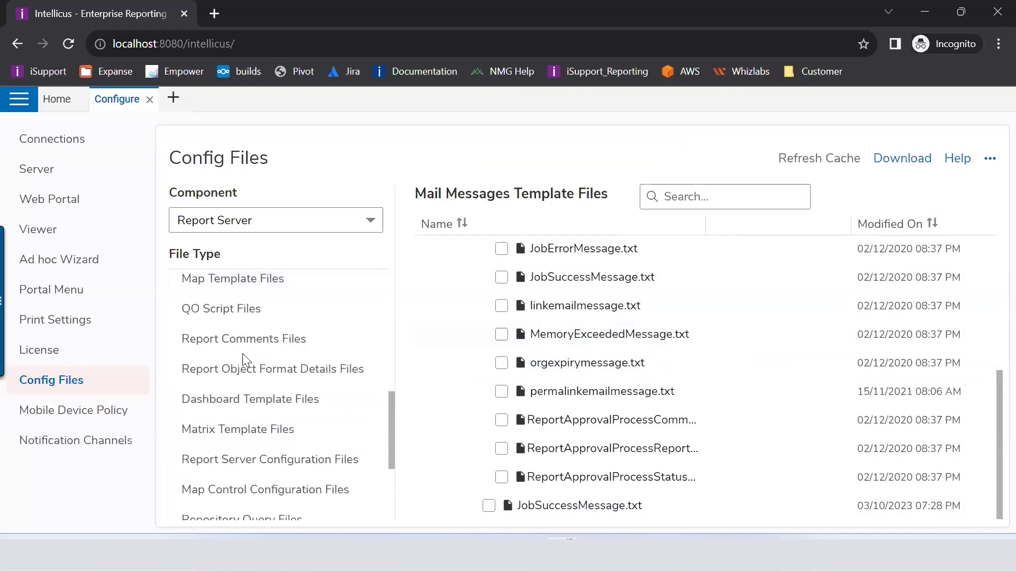
# Step: List the Report Server Configuration Files, tick ReportEngine.properties and open it in the editor
pyautogui.click(278, 461)
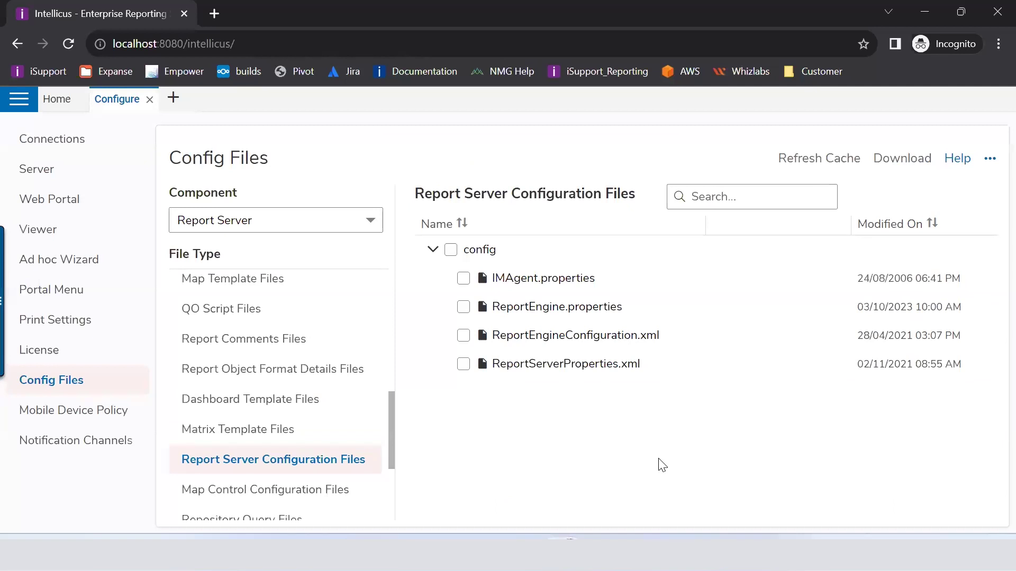
pyautogui.click(463, 308)
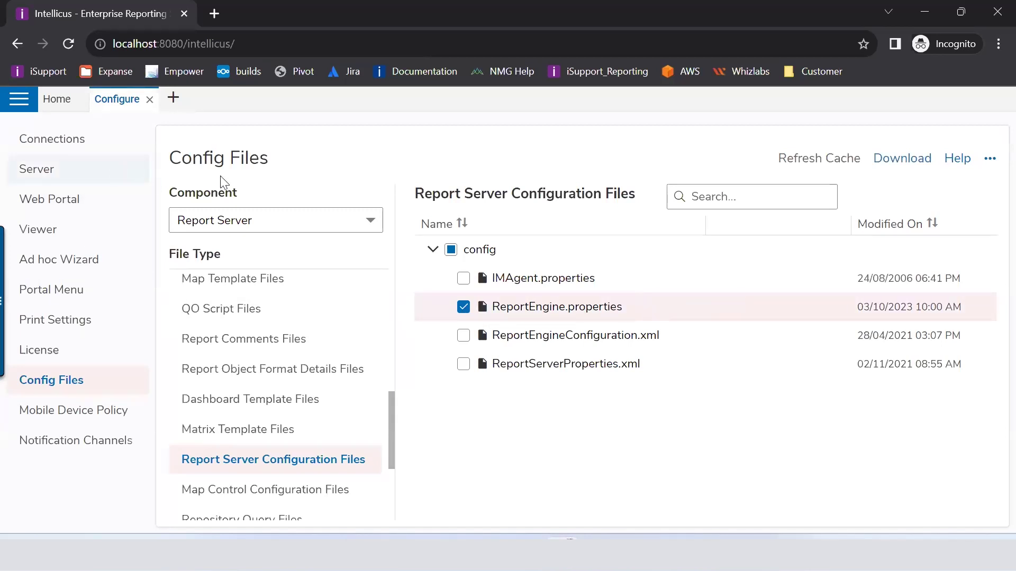
pyautogui.moveTo(734, 318)
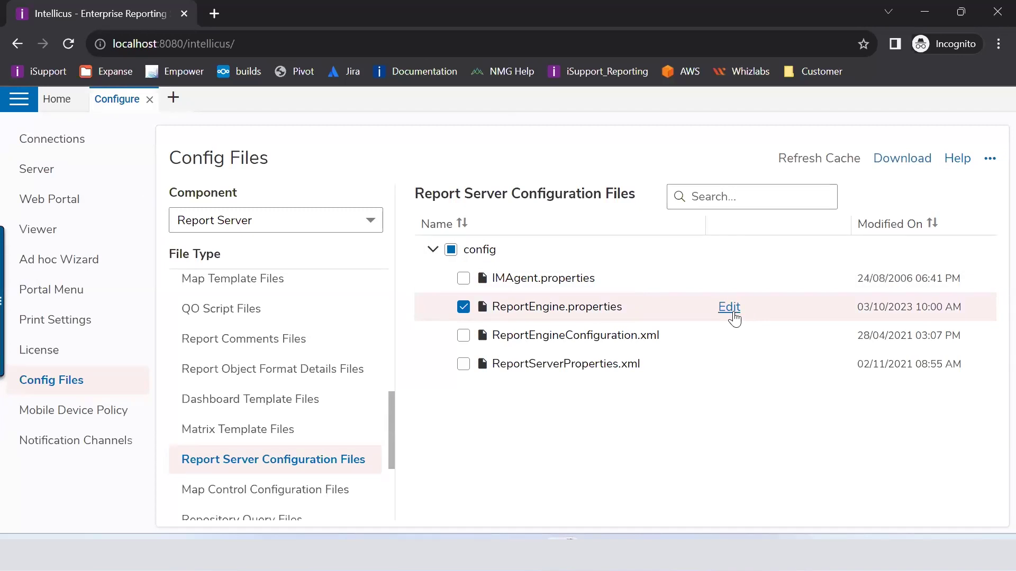
pyautogui.click(732, 313)
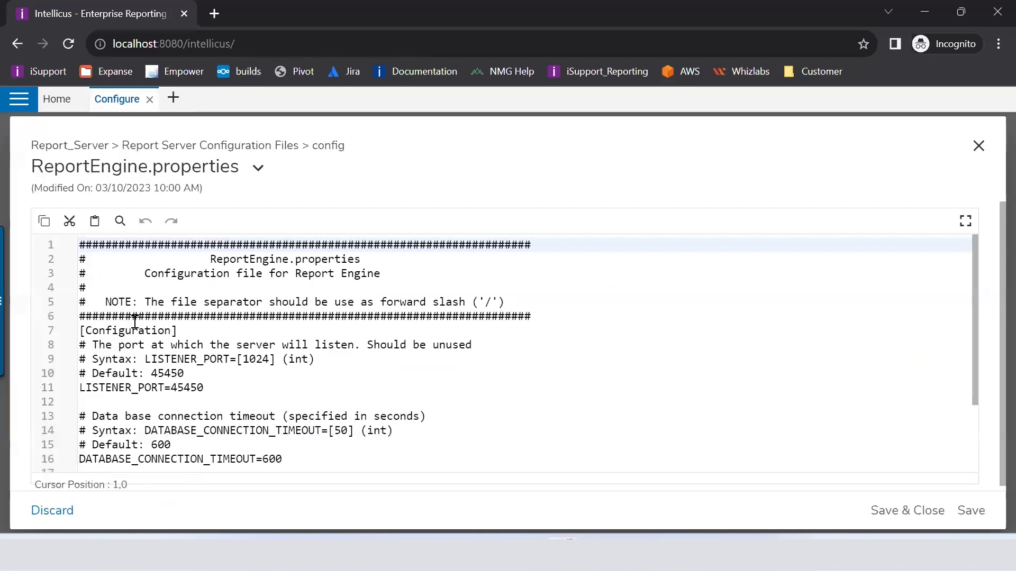
# Step: Review ReportEngine.properties, including LISTENER_PORT 45450, and close it unchanged
pyautogui.scroll(-2, 135, 321)
pyautogui.scroll(2, 135, 321)
pyautogui.scroll(-2, 135, 321)
pyautogui.moveTo(209, 451); pyautogui.dragTo(30, 235)
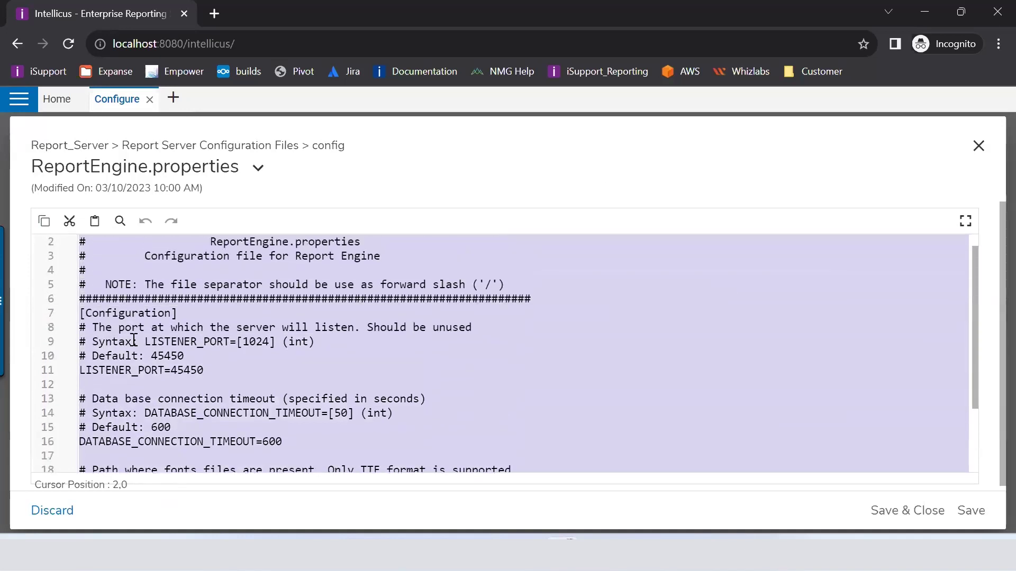
pyautogui.click(139, 335)
pyautogui.scroll(-2, 139, 335)
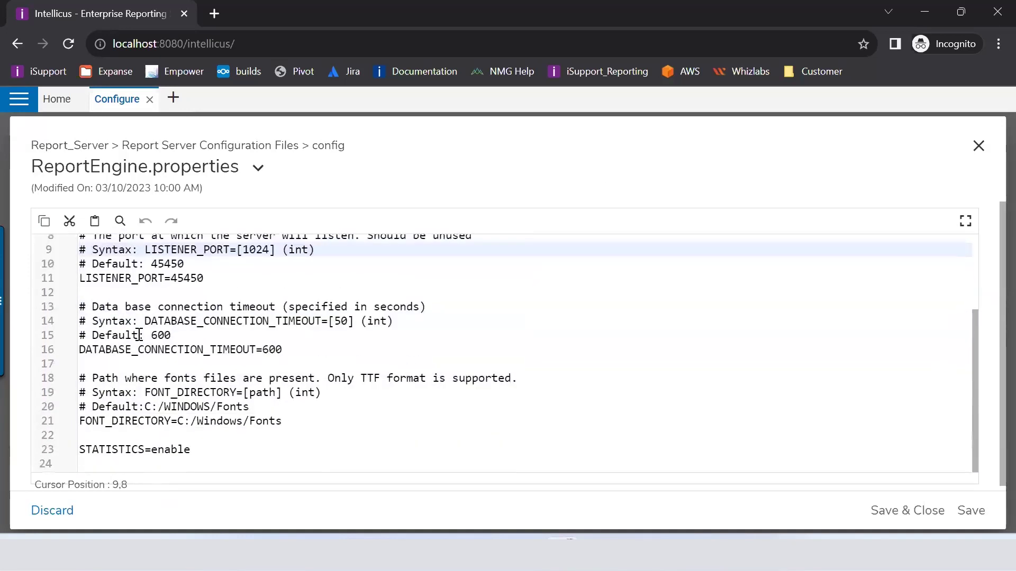
pyautogui.scroll(2, 140, 335)
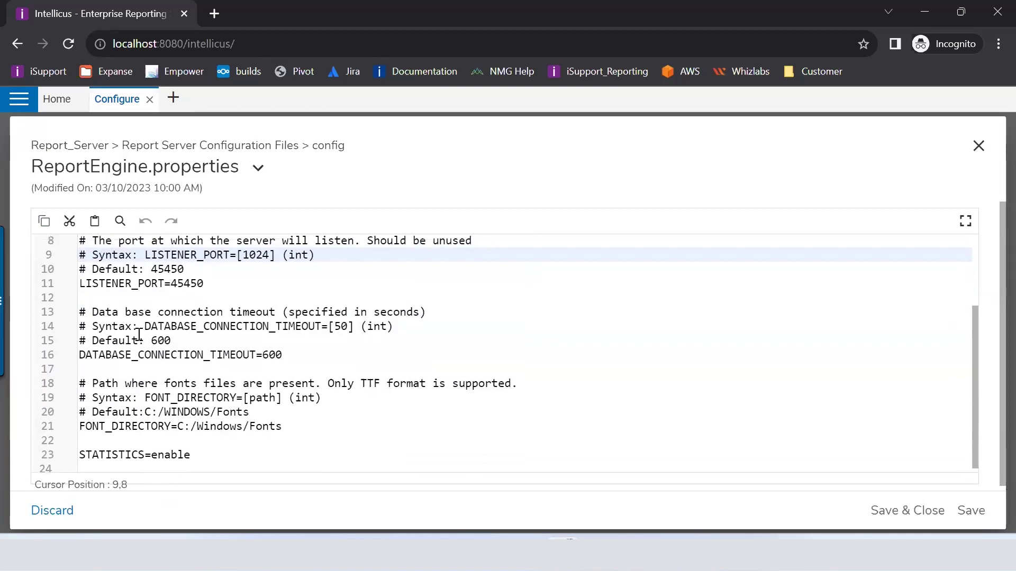
pyautogui.click(977, 150)
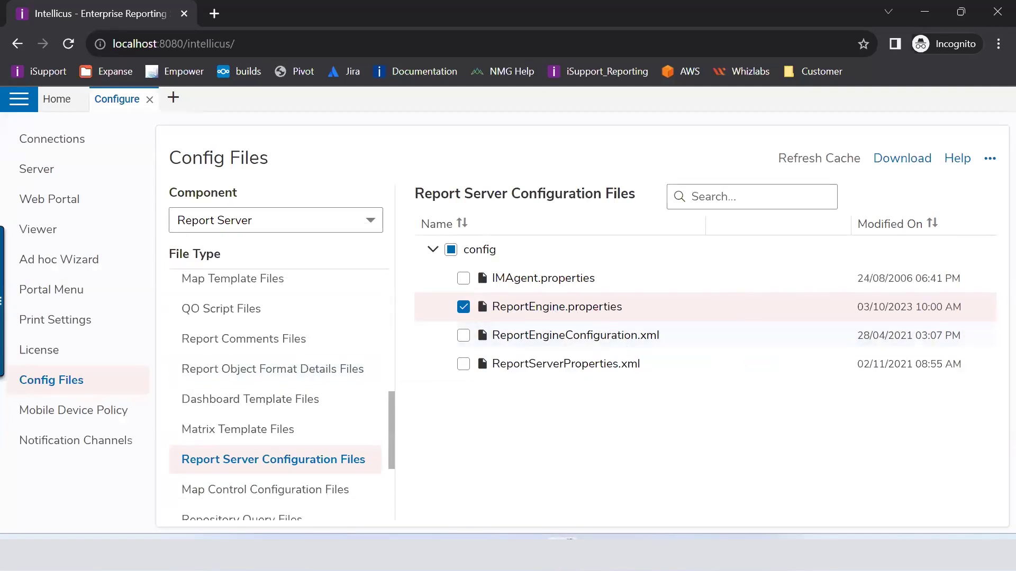
# Step: Browse to 23_1_Beta4\ReportEngine\Config and open ReportEngine_Default.properties in the text editor
pyautogui.moveTo(632, 538)
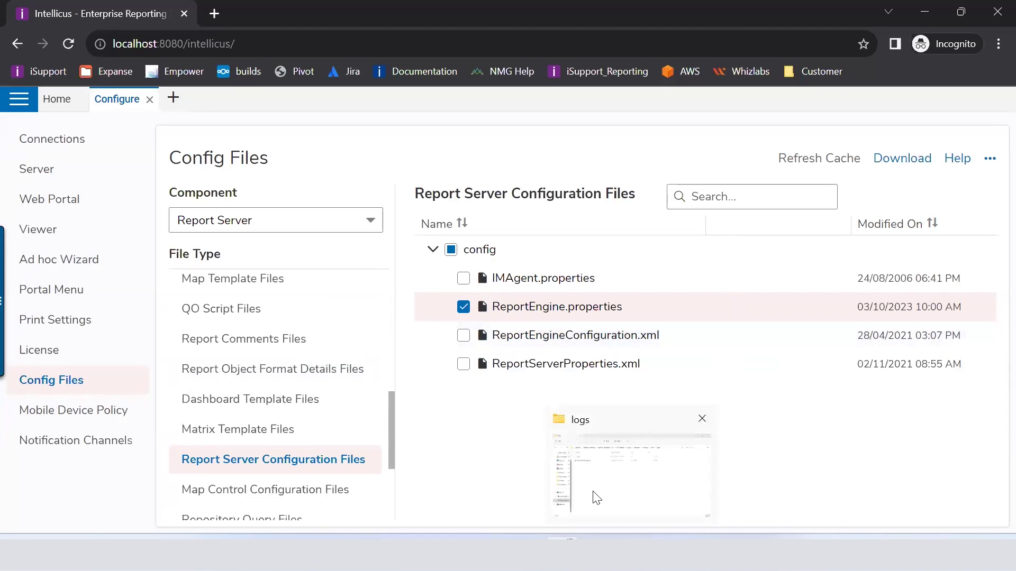
pyautogui.click(597, 498)
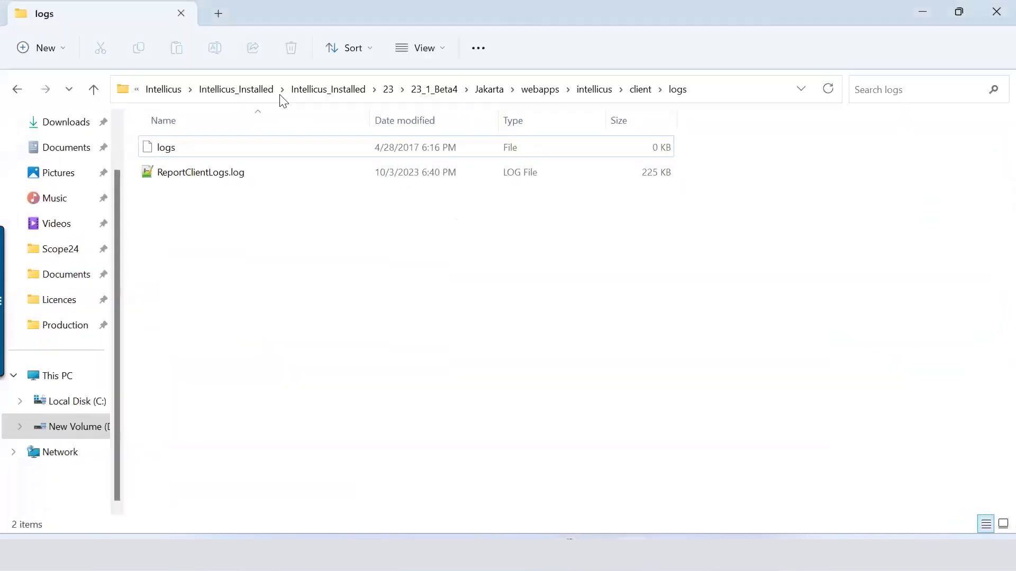
pyautogui.click(435, 90)
pyautogui.doubleClick(183, 245)
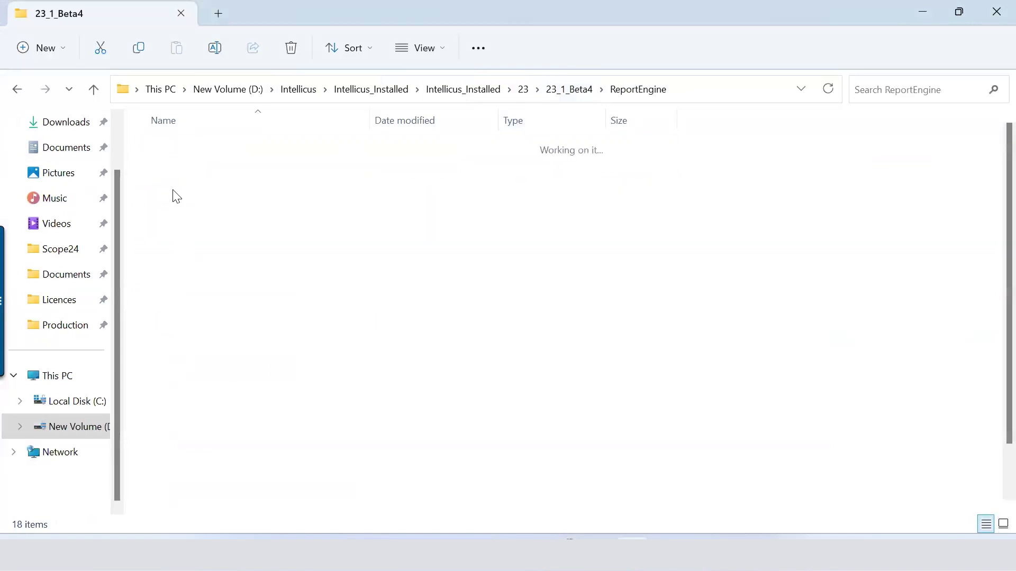
pyautogui.doubleClick(178, 197)
pyautogui.click(248, 350)
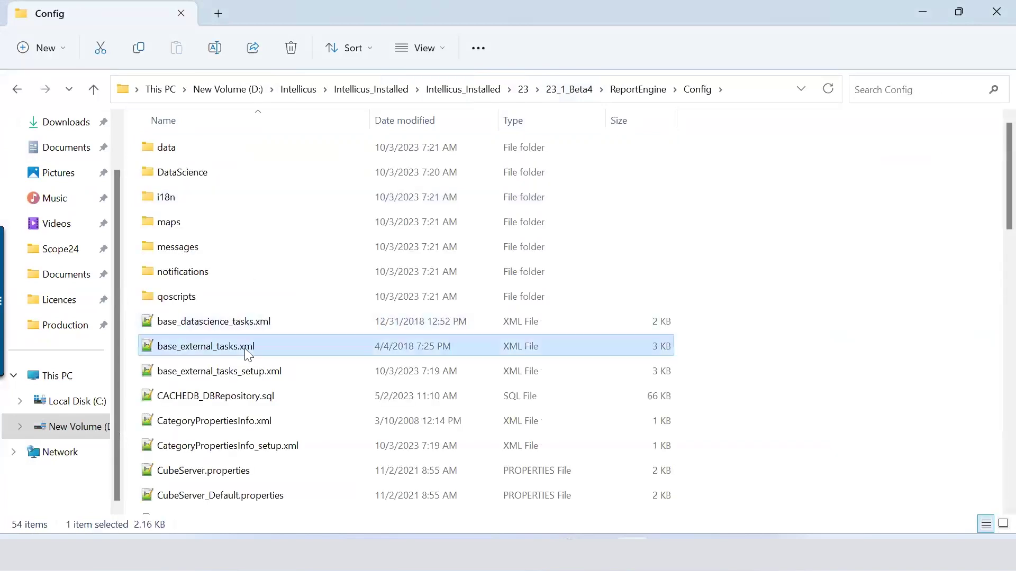
pyautogui.press('r')
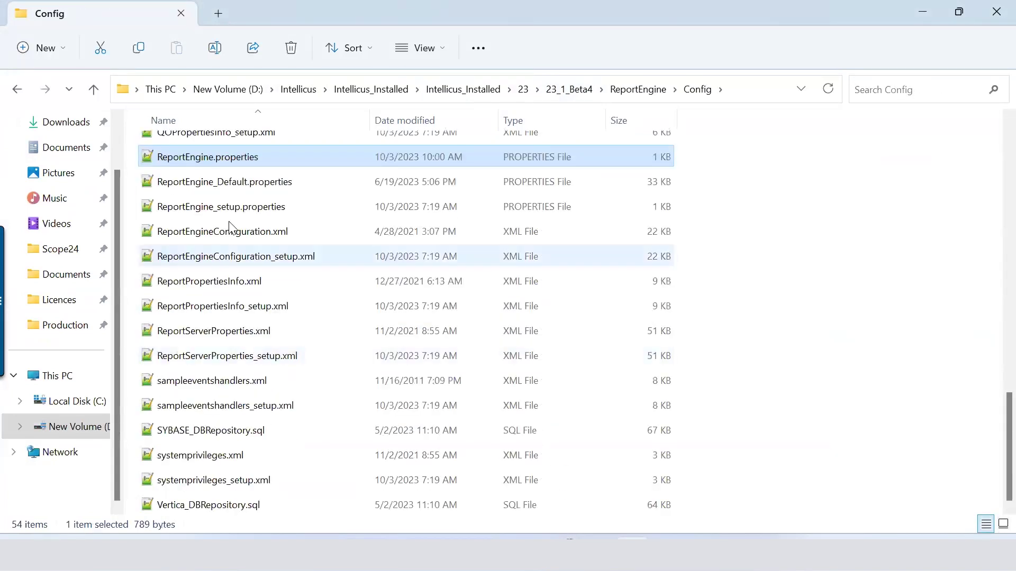
pyautogui.click(222, 182)
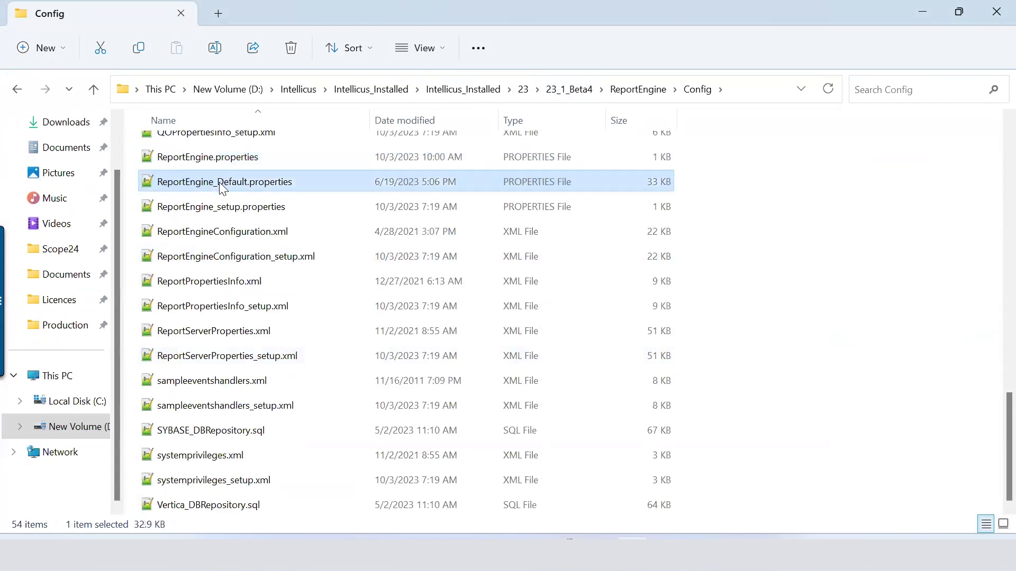
pyautogui.rightClick(219, 182)
pyautogui.click(281, 233)
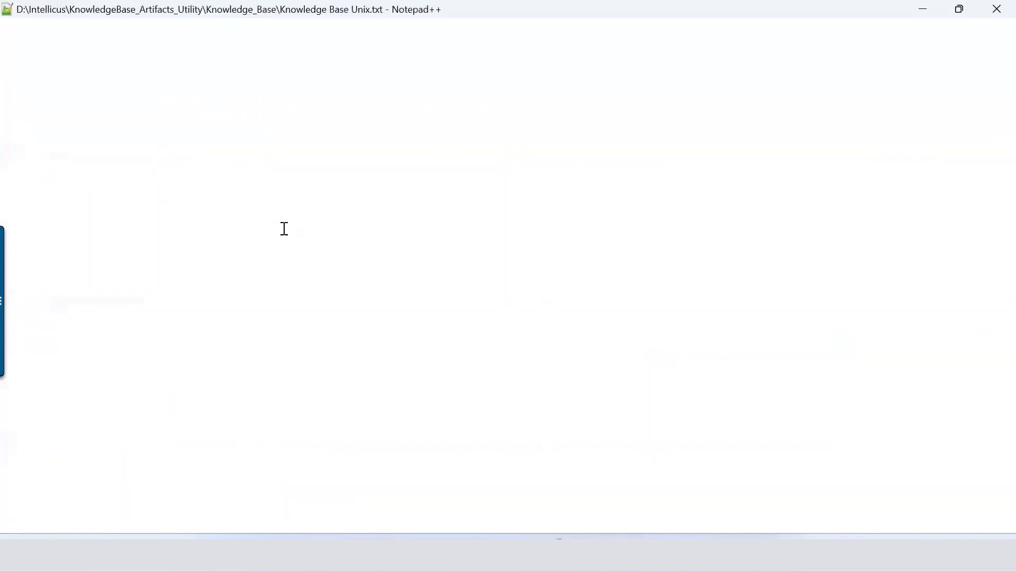
# Step: View the System Privileges, Script and Number System Configuration file lists, then open Mobile Device Policy
pyautogui.scroll(-16, 291, 227)
pyautogui.scroll(-20, 292, 227)
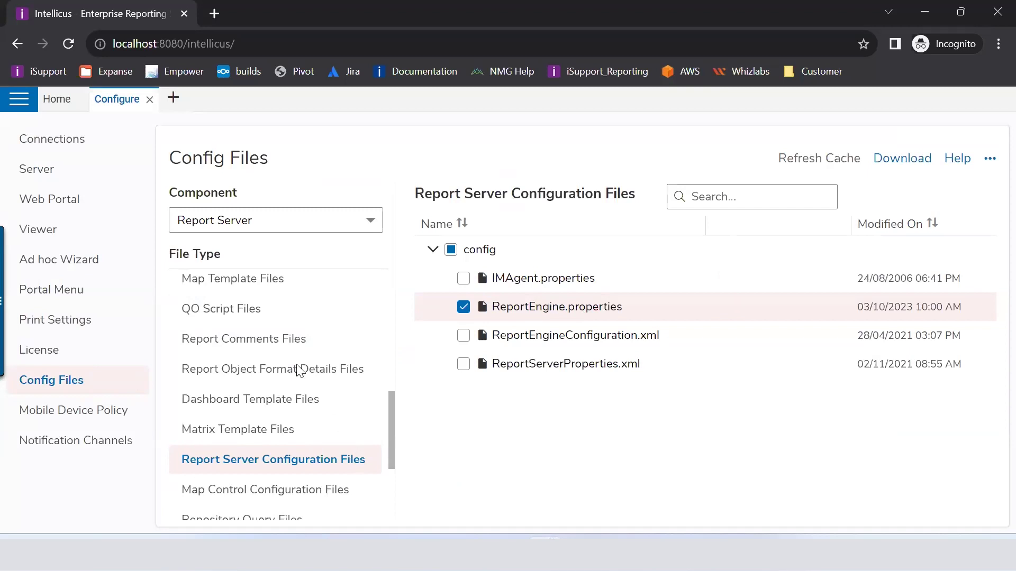
pyautogui.scroll(-3, 294, 347)
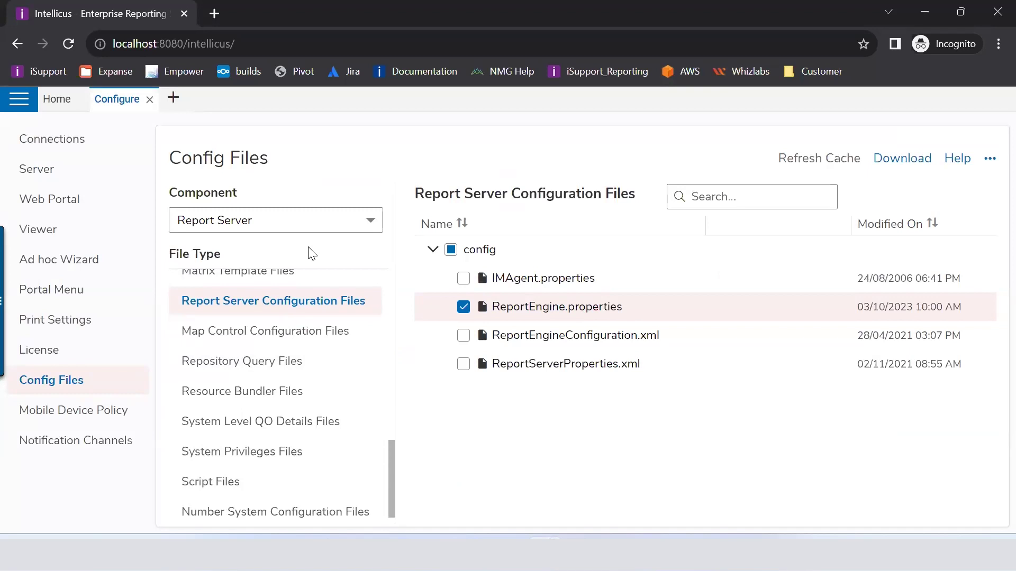
pyautogui.scroll(-1, 295, 352)
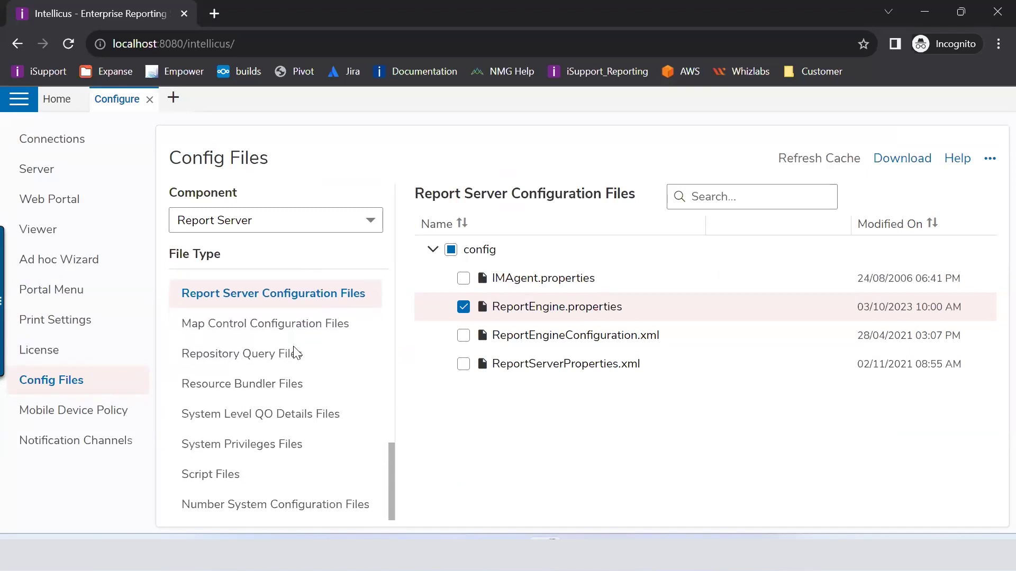
pyautogui.click(271, 455)
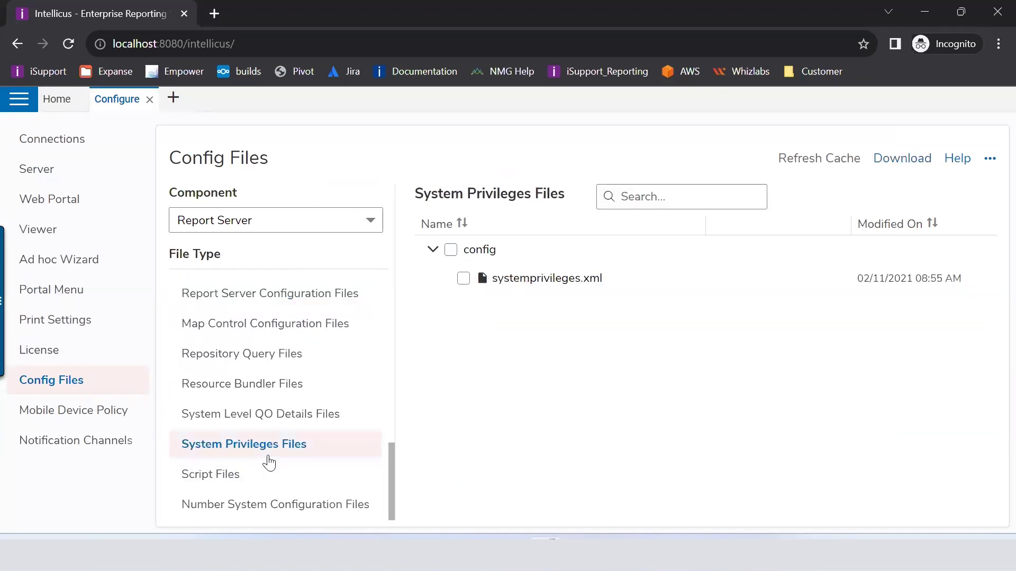
pyautogui.click(220, 477)
pyautogui.click(221, 505)
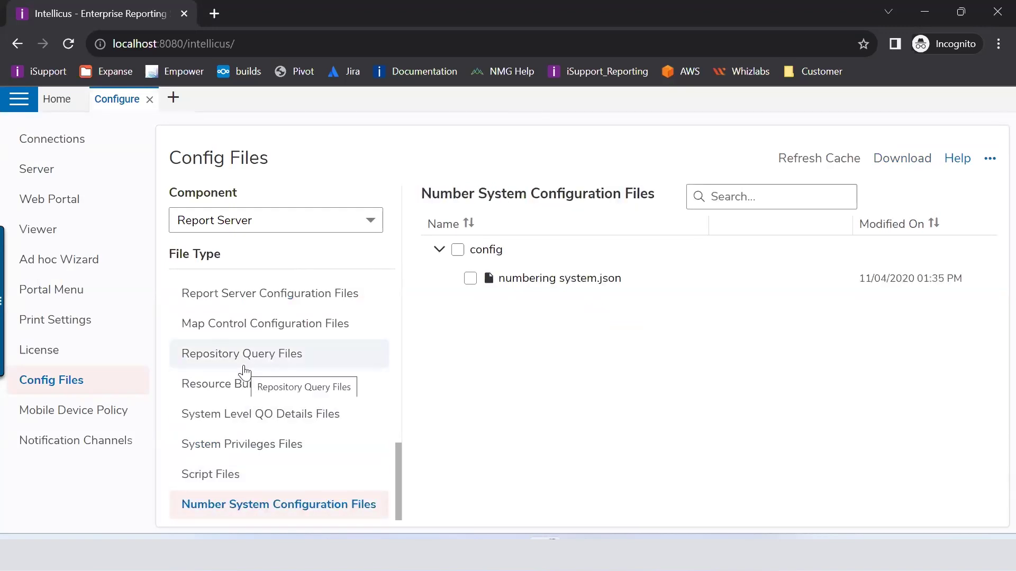
pyautogui.click(57, 415)
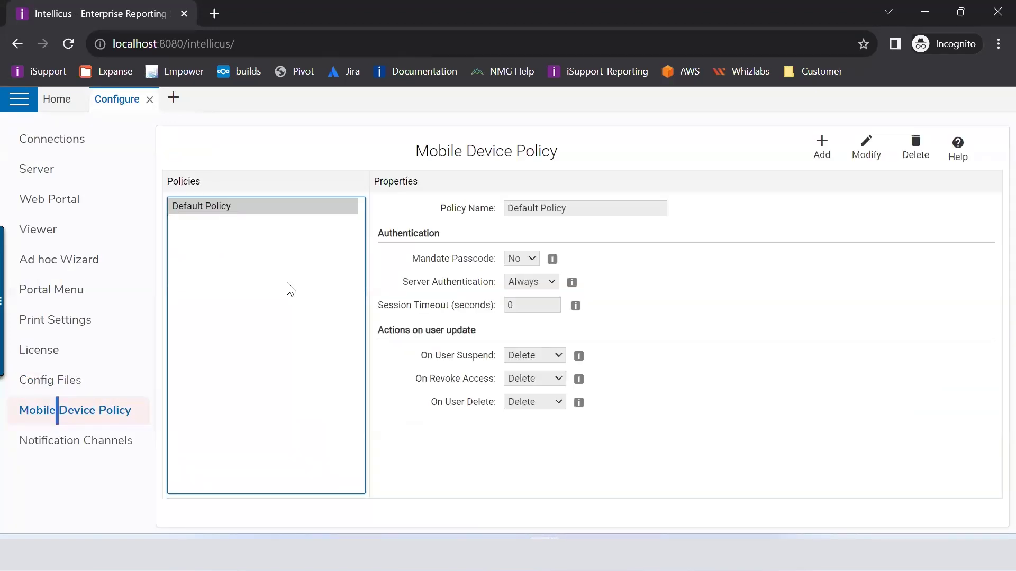
# Step: View the Notification Channels page, then close the Configure workspace to reach the Home dashboard
pyautogui.moveTo(719, 556)
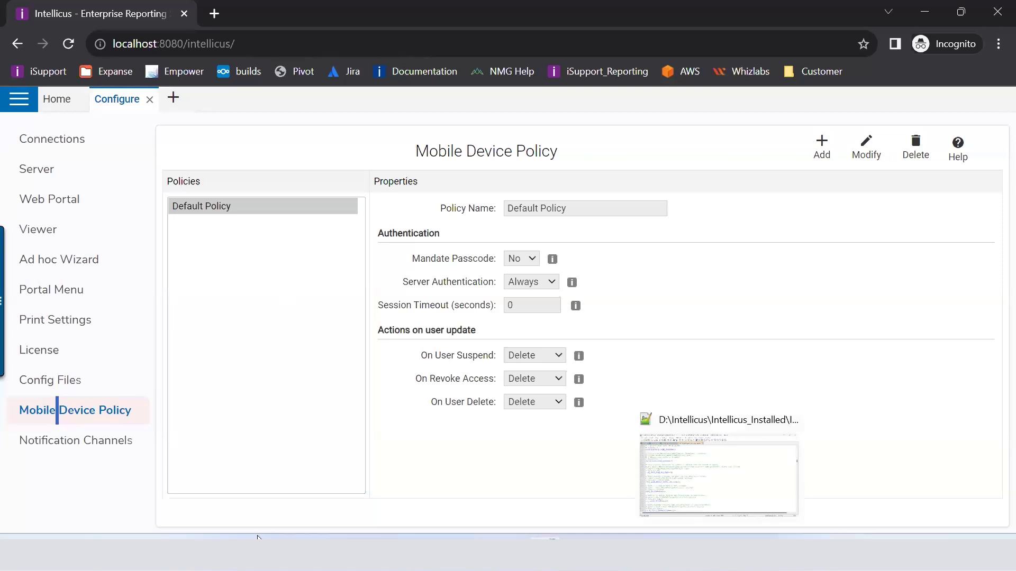
pyautogui.click(101, 441)
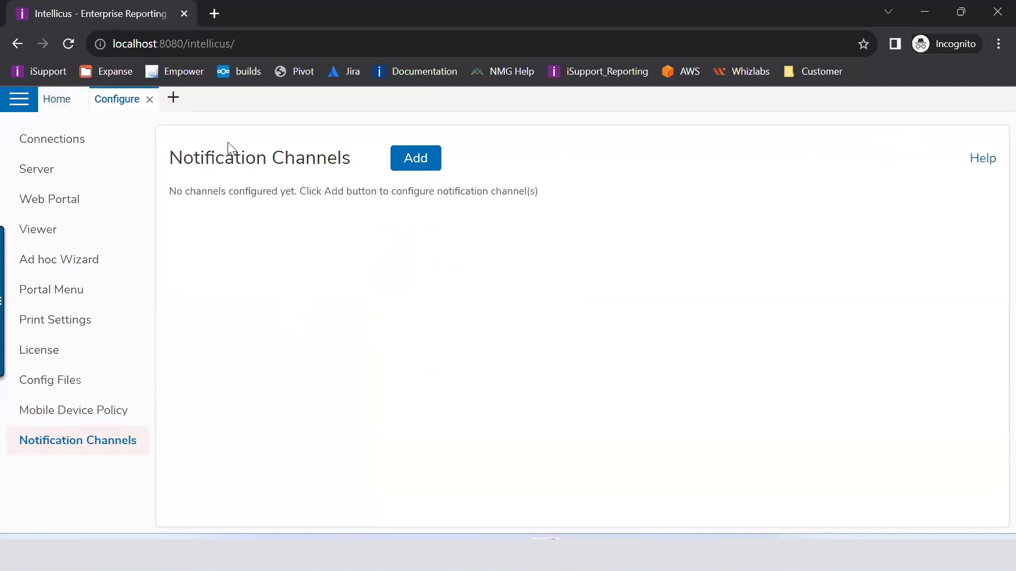
pyautogui.moveTo(649, 553)
pyautogui.click(150, 100)
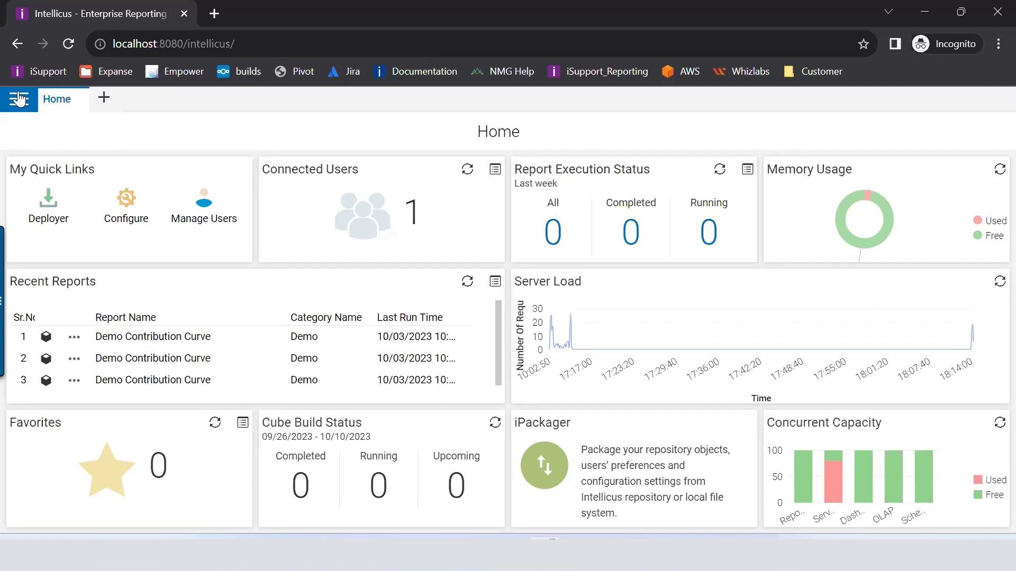
# Step: Open the repository Explorer from the side navigation and expand the Demo folder's report list
pyautogui.click(20, 99)
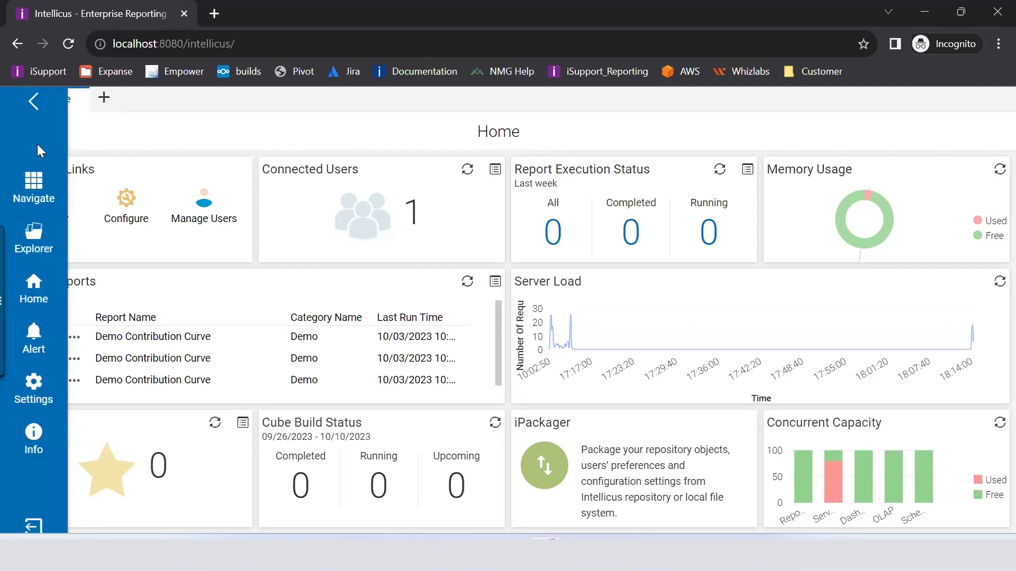
pyautogui.click(37, 144)
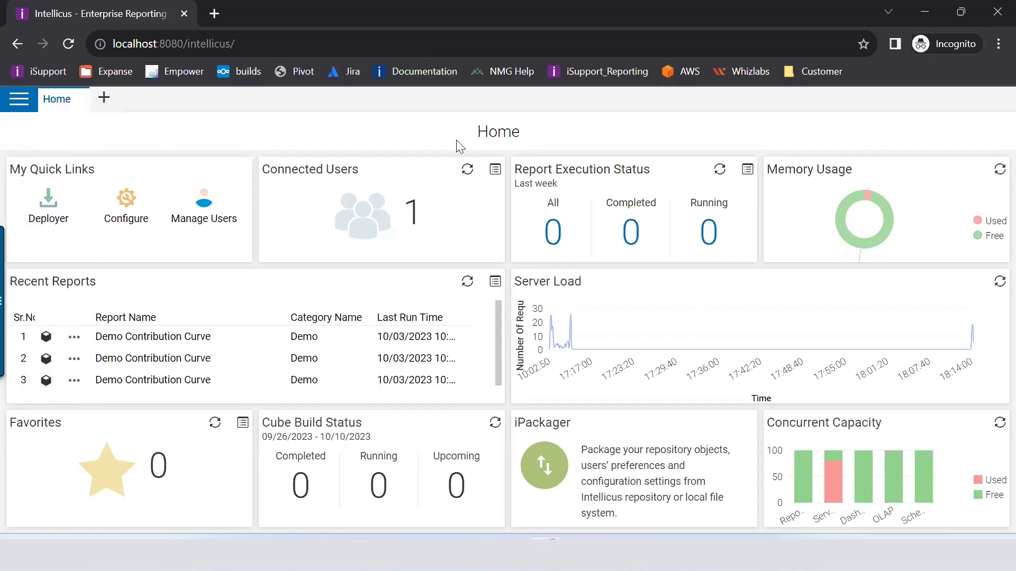
pyautogui.click(16, 102)
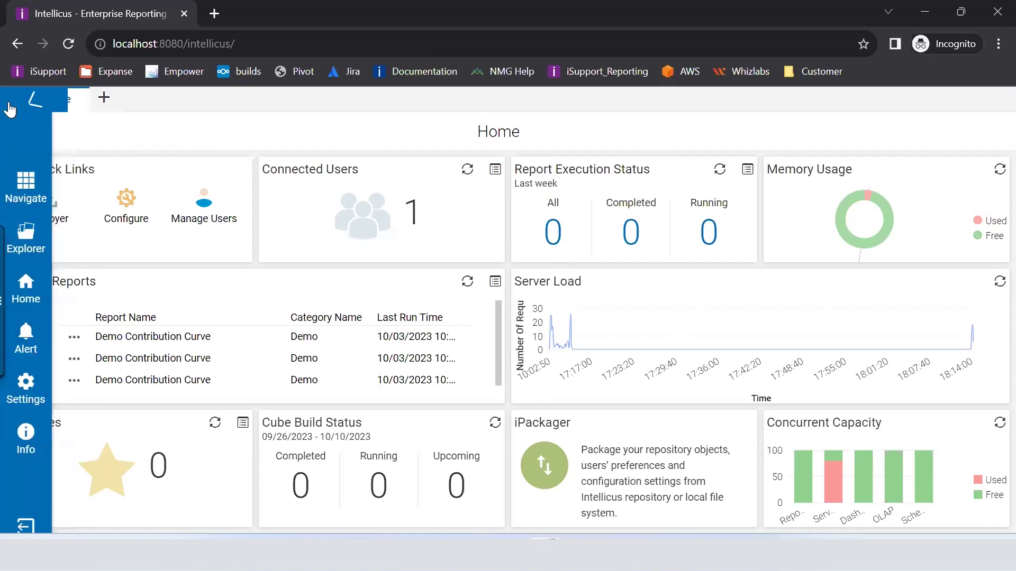
pyautogui.click(32, 251)
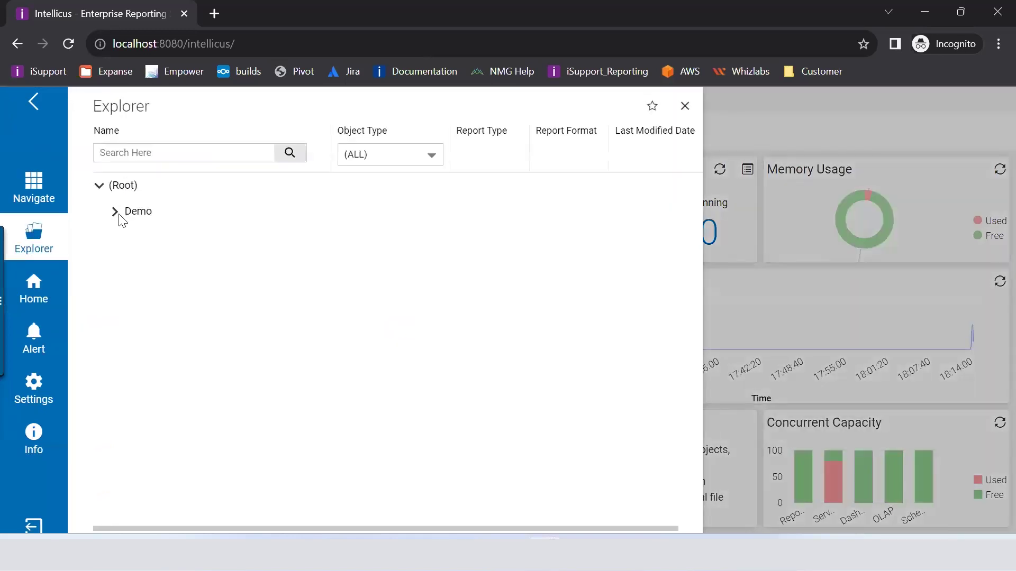
pyautogui.click(116, 211)
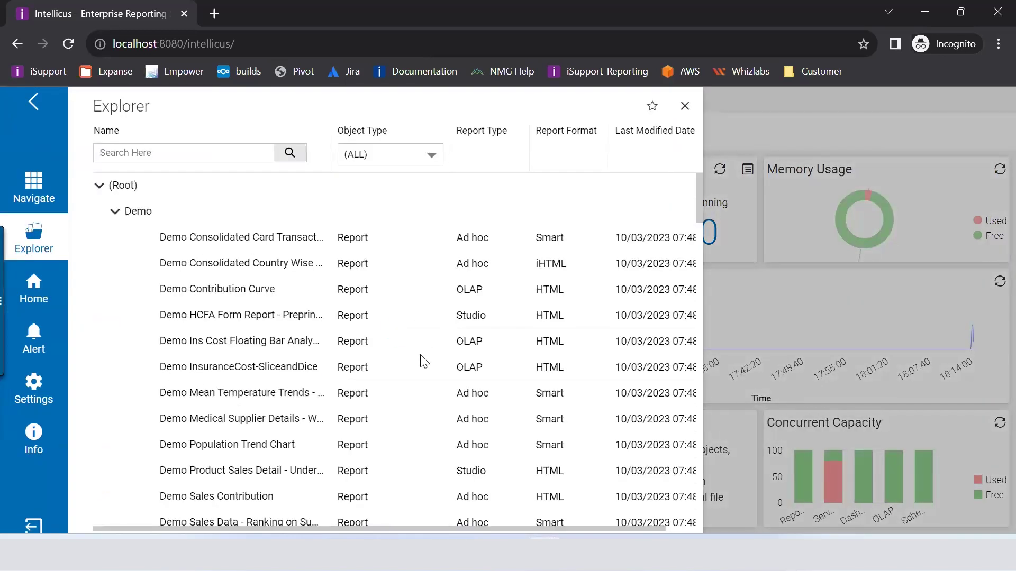
pyautogui.scroll(-8, 369, 334)
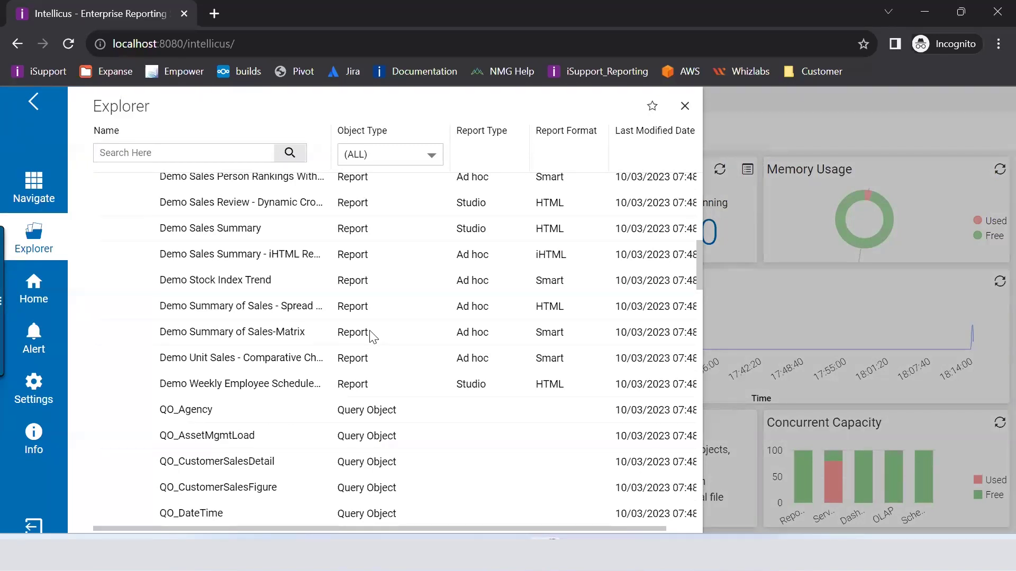
pyautogui.click(21, 205)
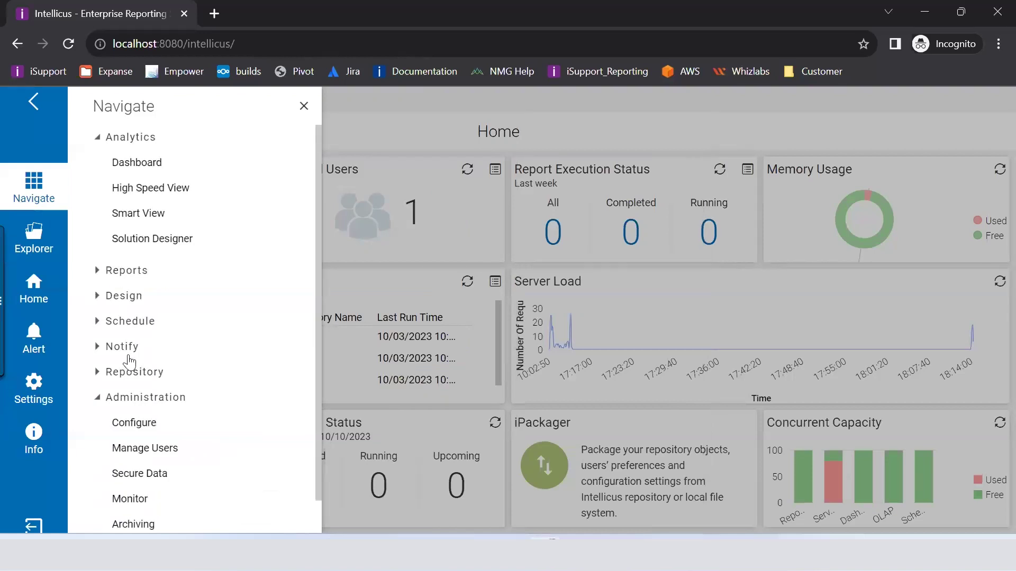
# Step: Launch iPackager in a new tab from Navigate > Repository, then collapse the side navigation
pyautogui.click(133, 373)
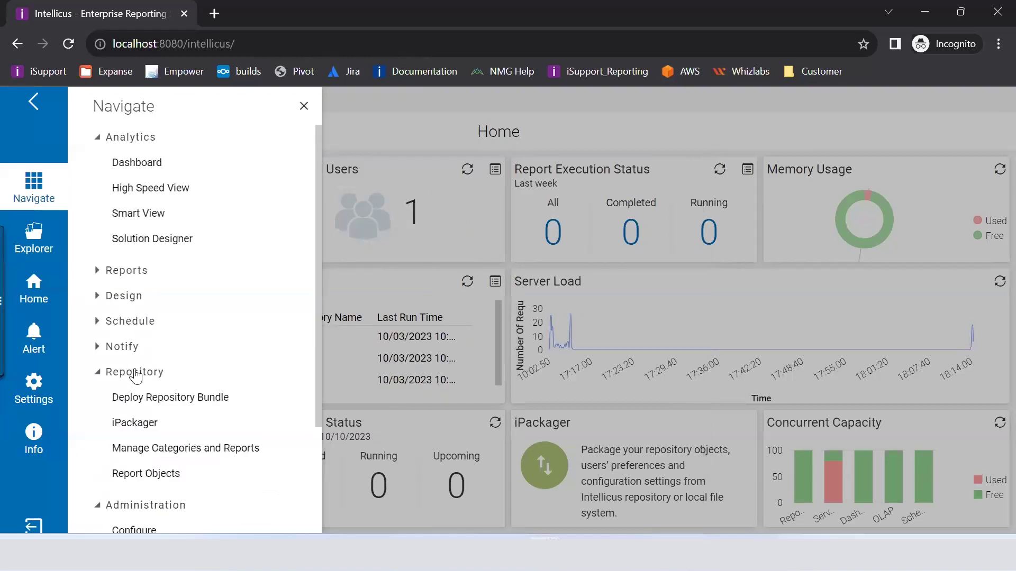
pyautogui.click(148, 423)
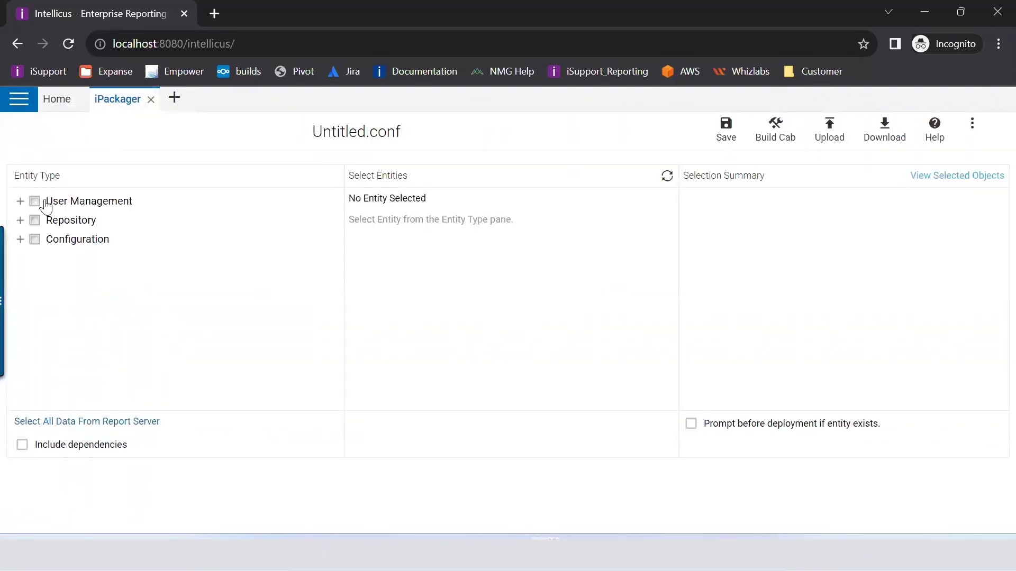
pyautogui.click(11, 106)
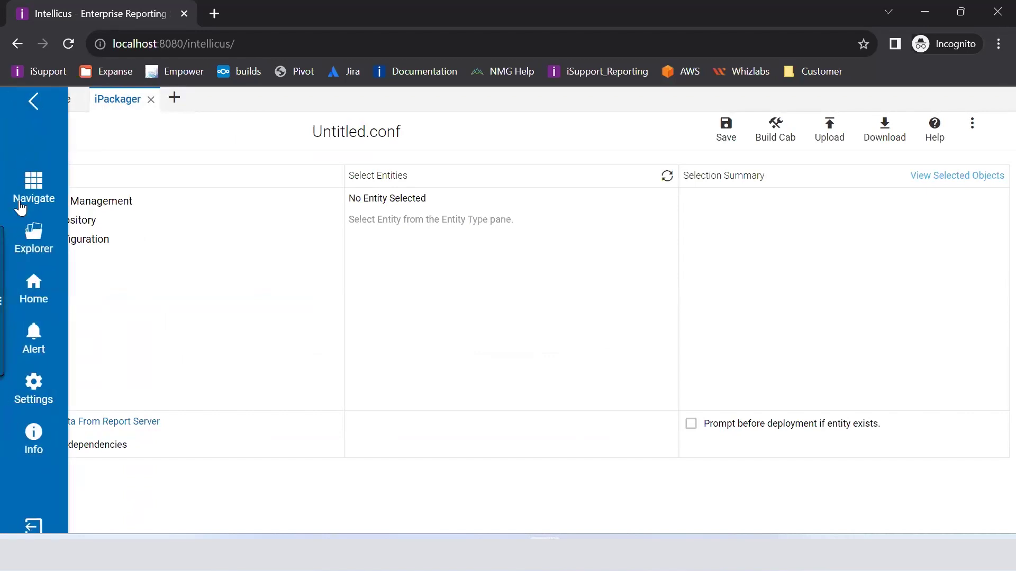
pyautogui.click(29, 196)
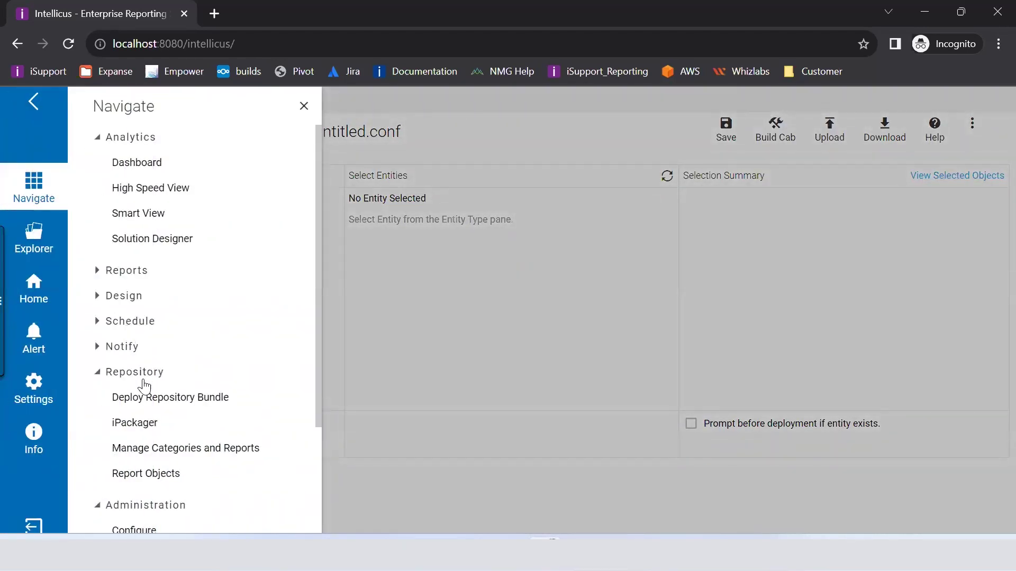
pyautogui.click(303, 106)
pyautogui.click(31, 105)
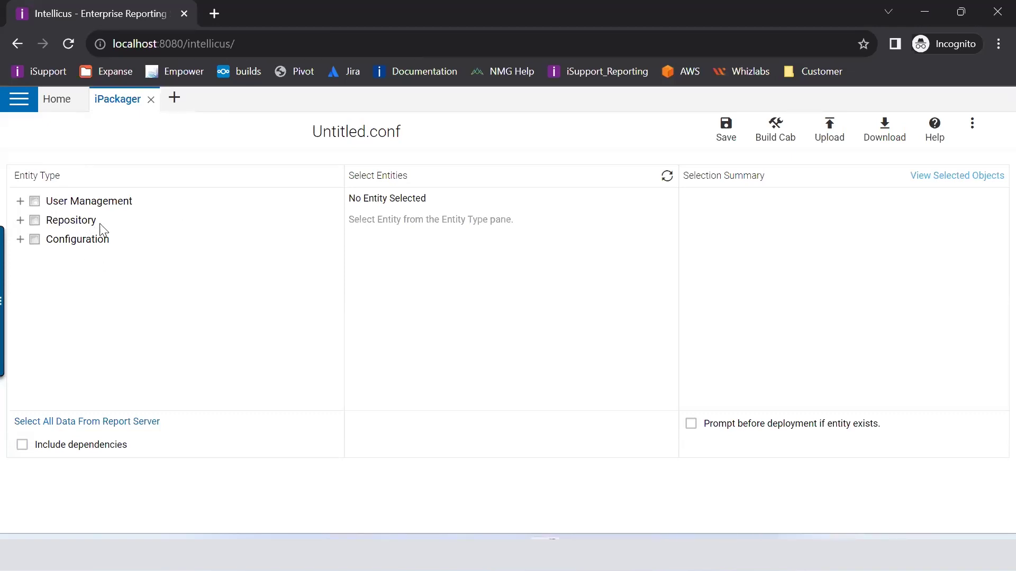
# Step: Preview User Roles plus the repository reports, query objects, parameters, cubes, dashboards and schedules
pyautogui.click(21, 202)
pyautogui.click(73, 222)
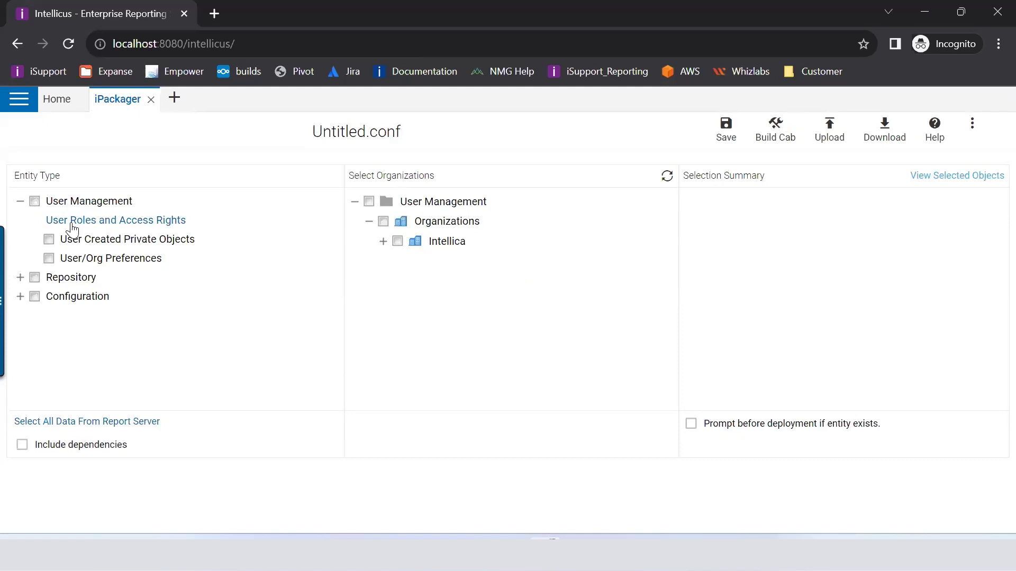
pyautogui.click(20, 277)
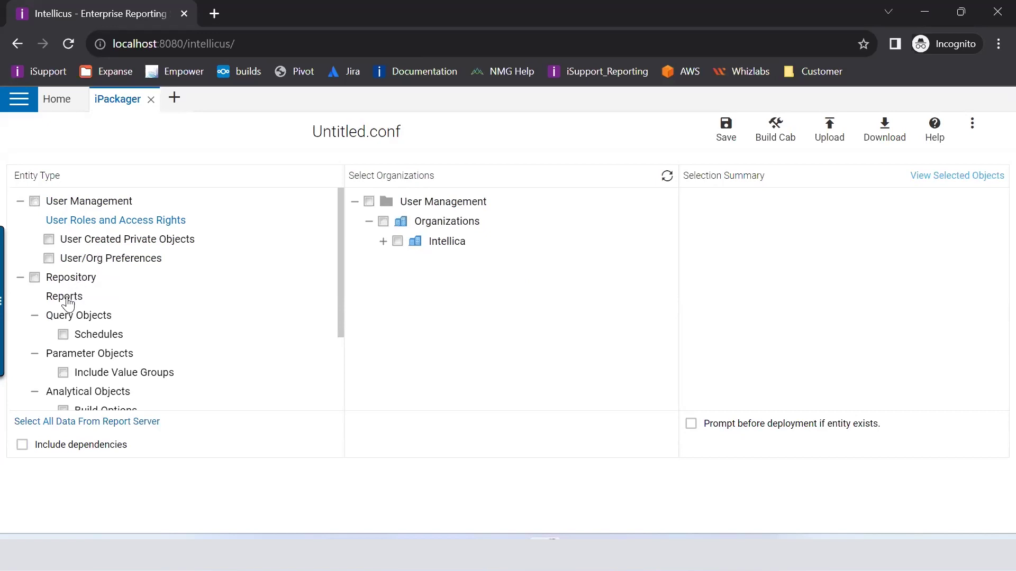
pyautogui.click(66, 299)
pyautogui.click(72, 316)
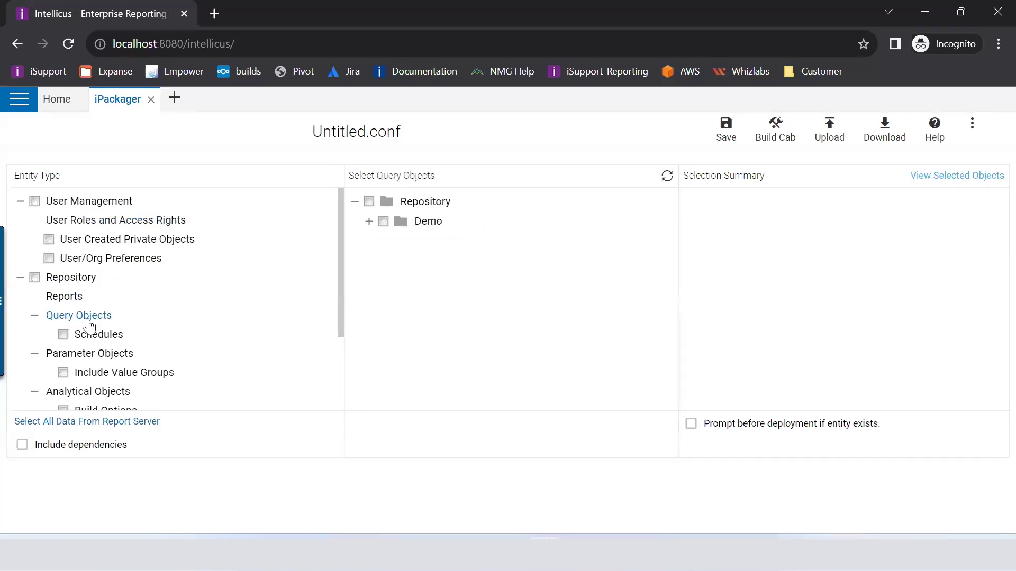
pyautogui.click(89, 353)
pyautogui.scroll(-3, 125, 288)
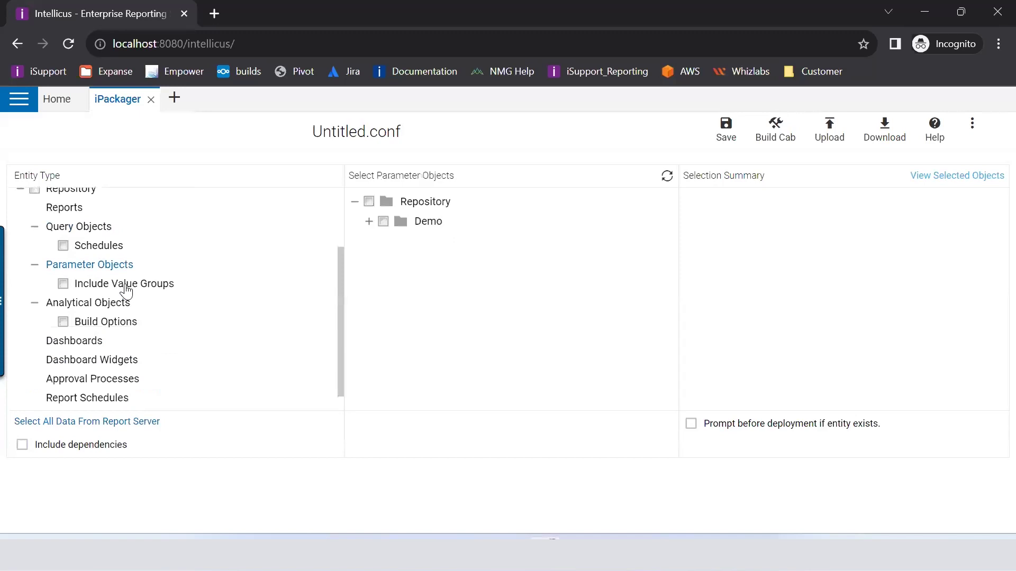
pyautogui.click(97, 282)
pyautogui.click(89, 320)
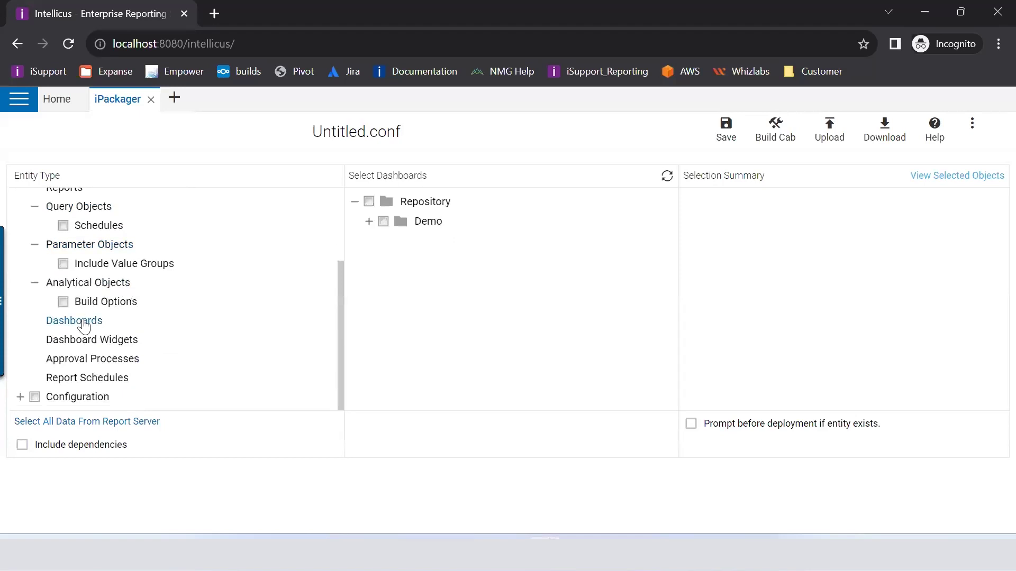
pyautogui.click(112, 379)
pyautogui.scroll(3, 77, 284)
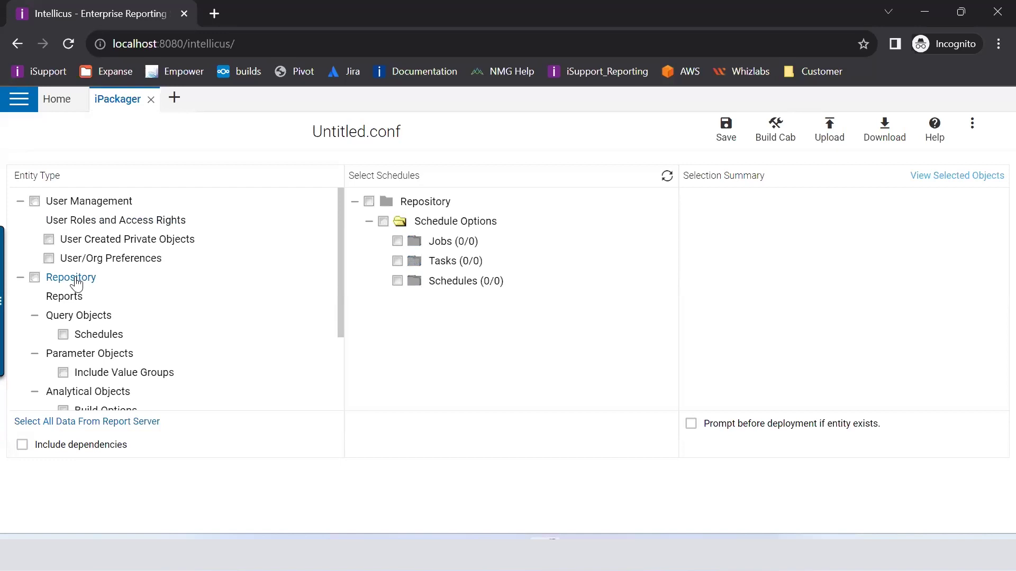
pyautogui.scroll(-2, 77, 284)
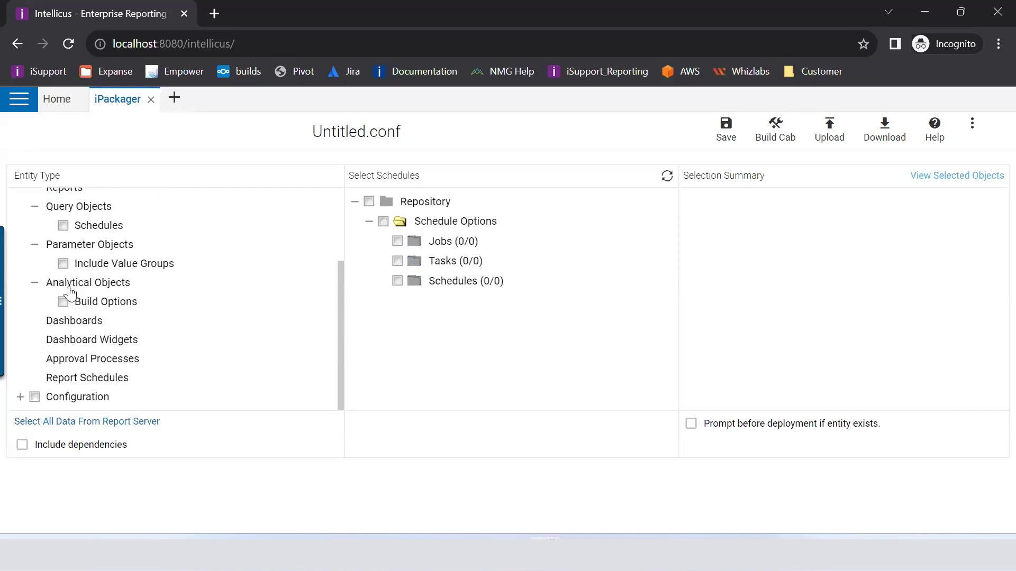
# Step: Preview Configuration connections, printer settings, web client, server properties, data science, license and templates
pyautogui.click(20, 397)
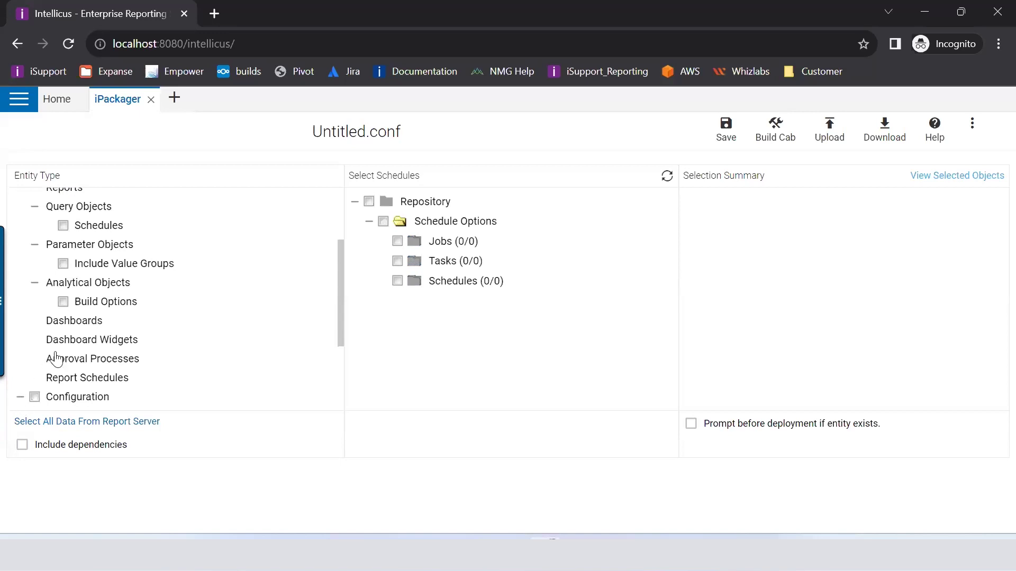
pyautogui.scroll(-3, 53, 349)
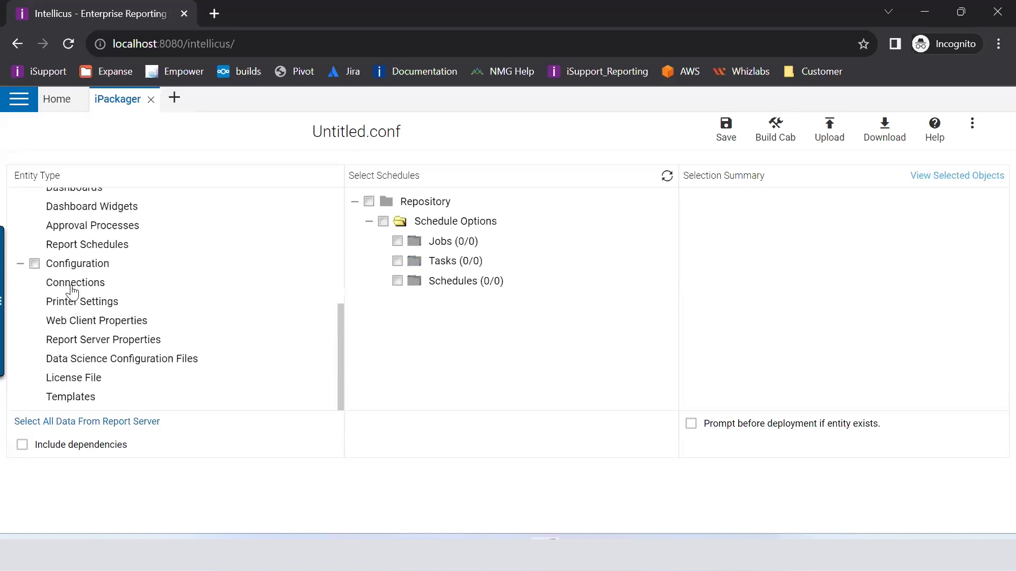
pyautogui.click(72, 290)
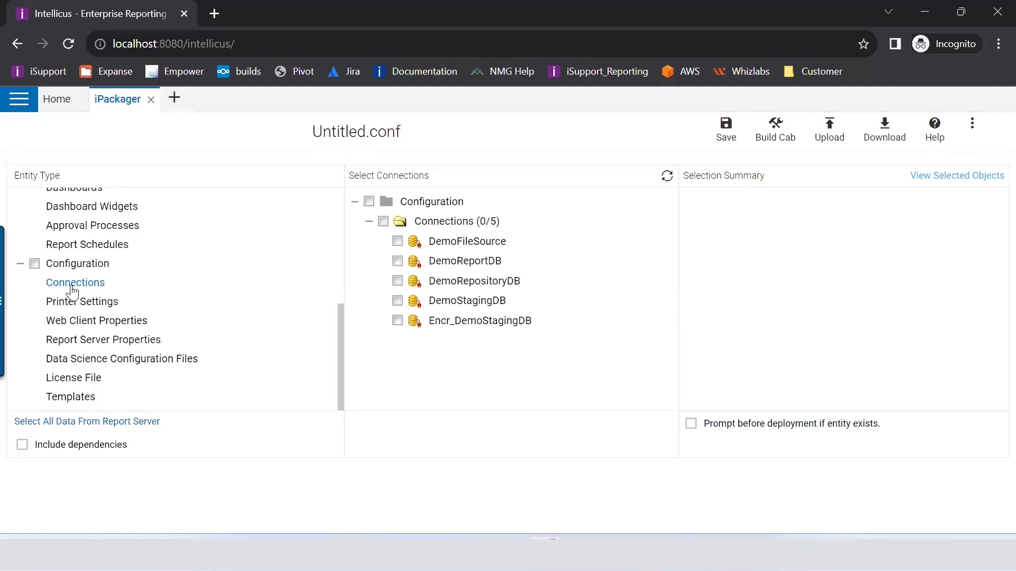
pyautogui.click(111, 302)
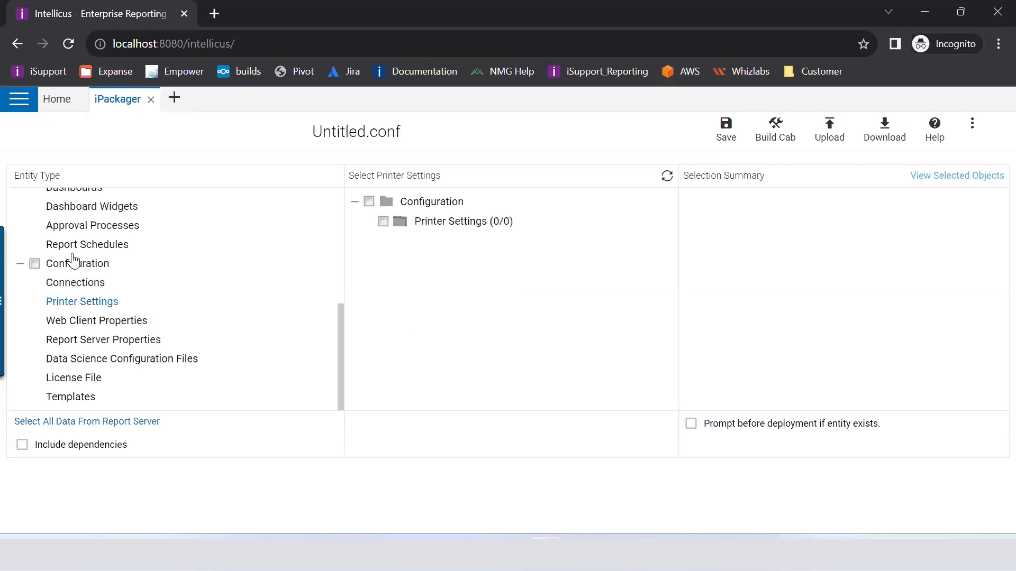
pyautogui.click(92, 322)
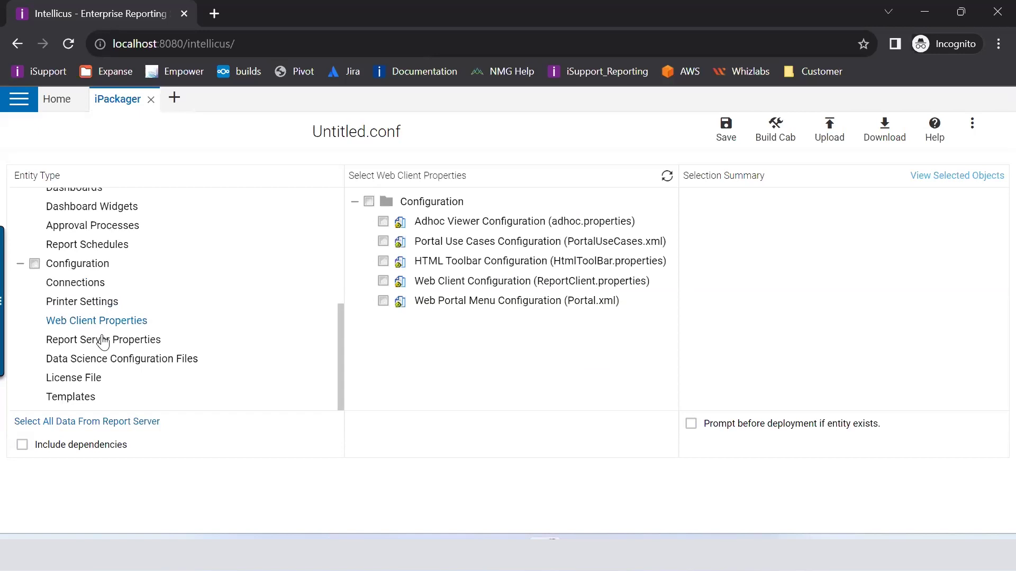
pyautogui.click(104, 341)
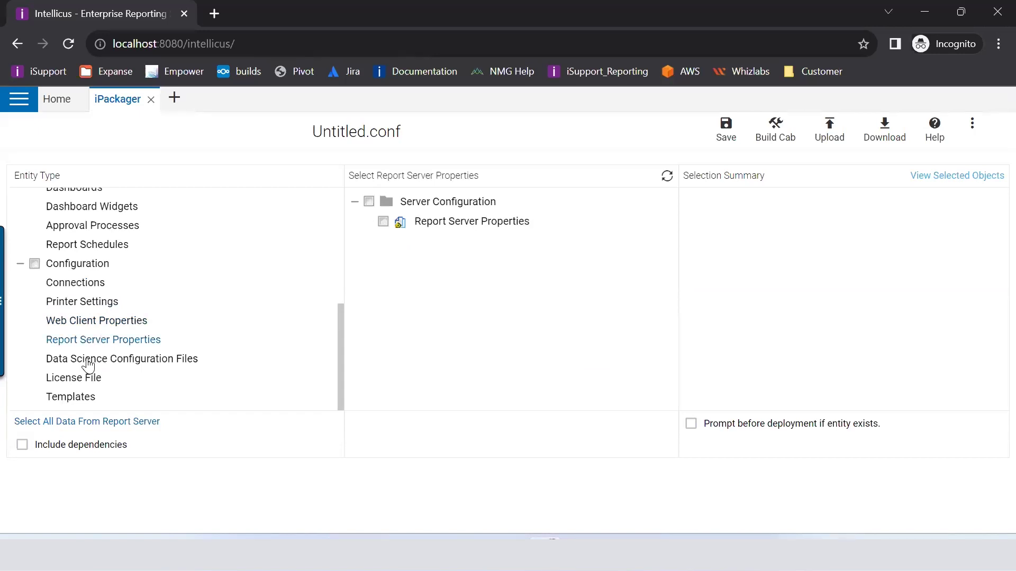
pyautogui.click(87, 360)
pyautogui.click(88, 379)
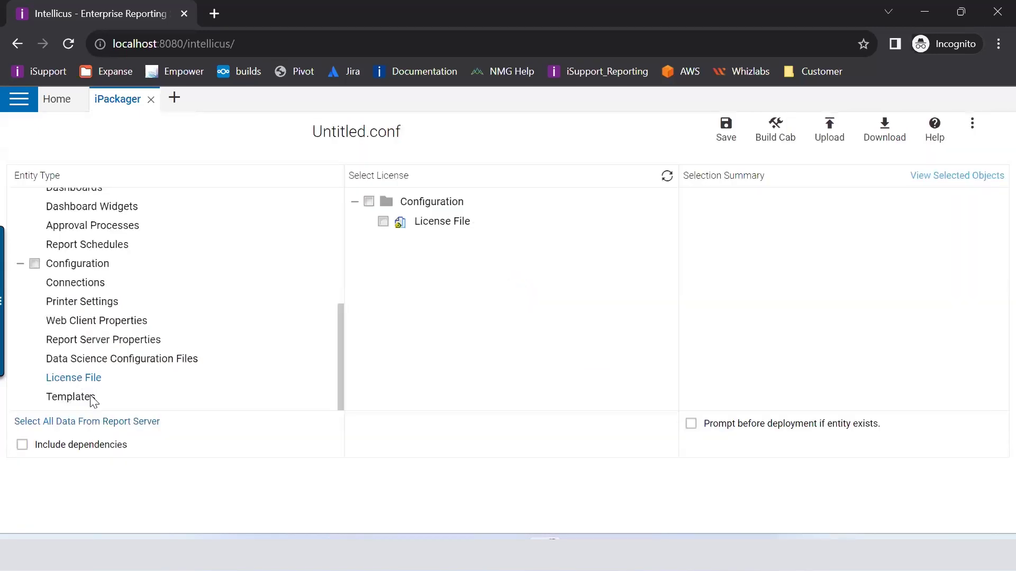
pyautogui.click(89, 398)
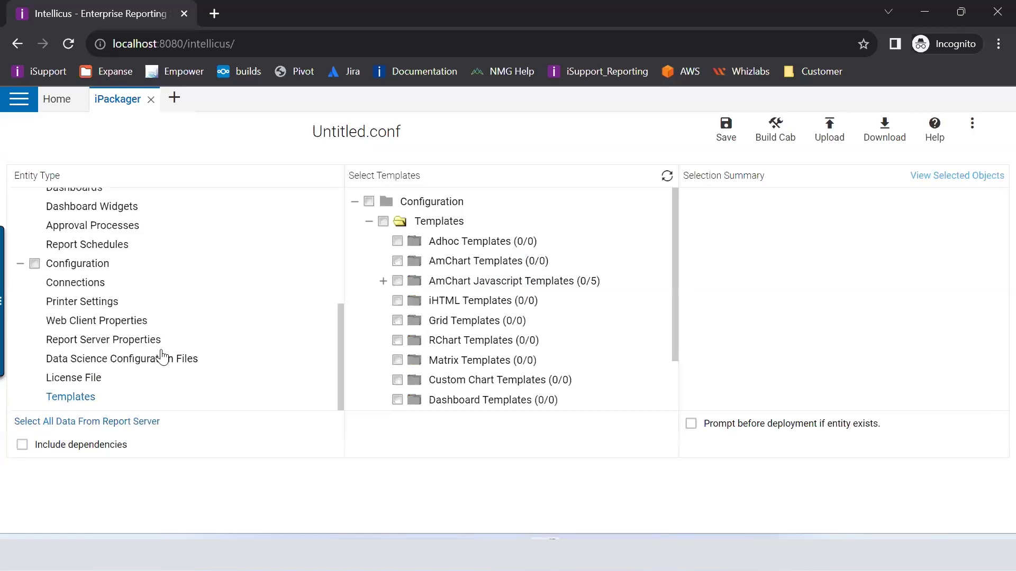
pyautogui.scroll(5, 162, 357)
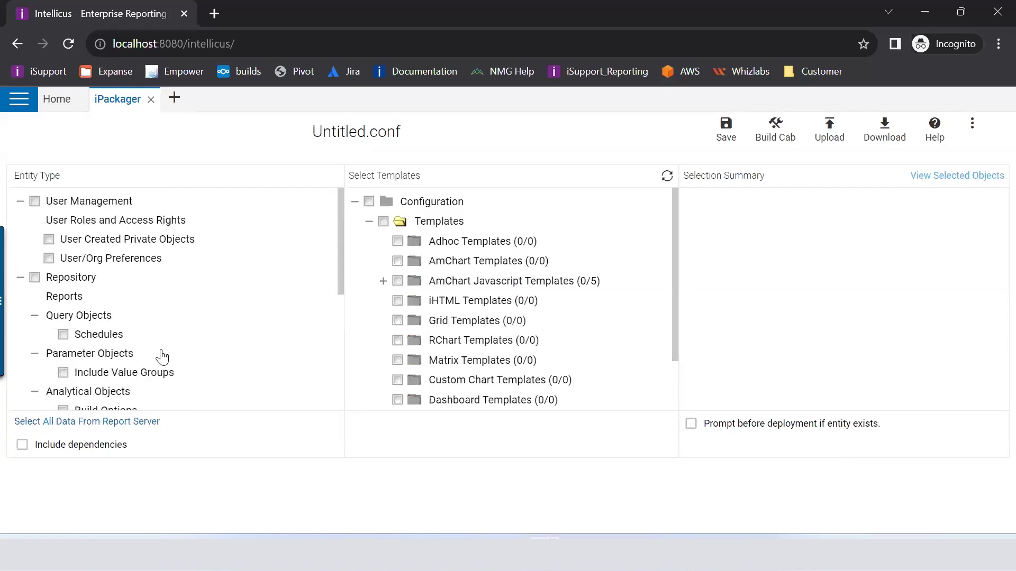
# Step: Include the Intellica Admin user, user created private objects and user/org preferences
pyautogui.click(20, 277)
pyautogui.click(20, 296)
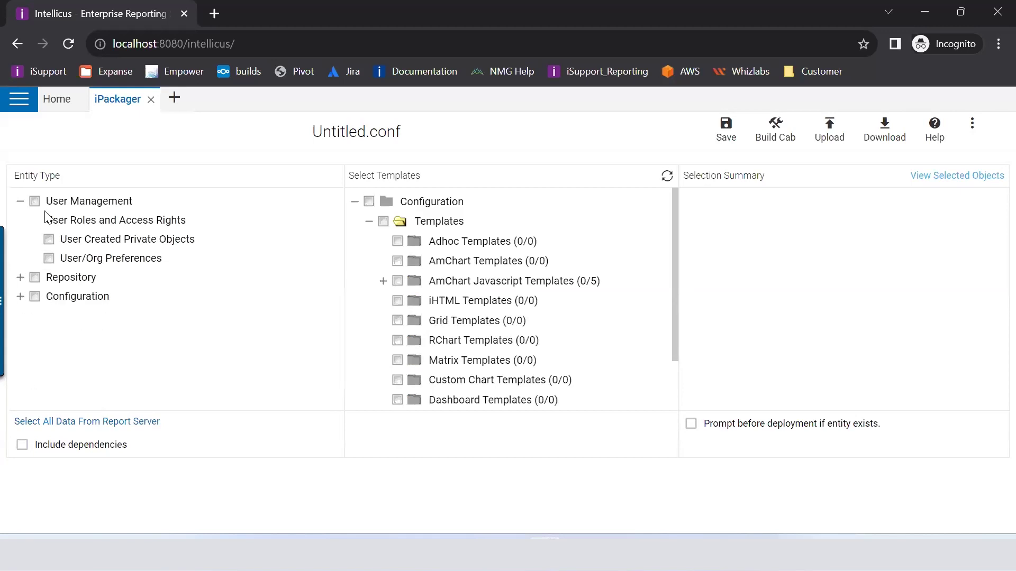
pyautogui.click(74, 220)
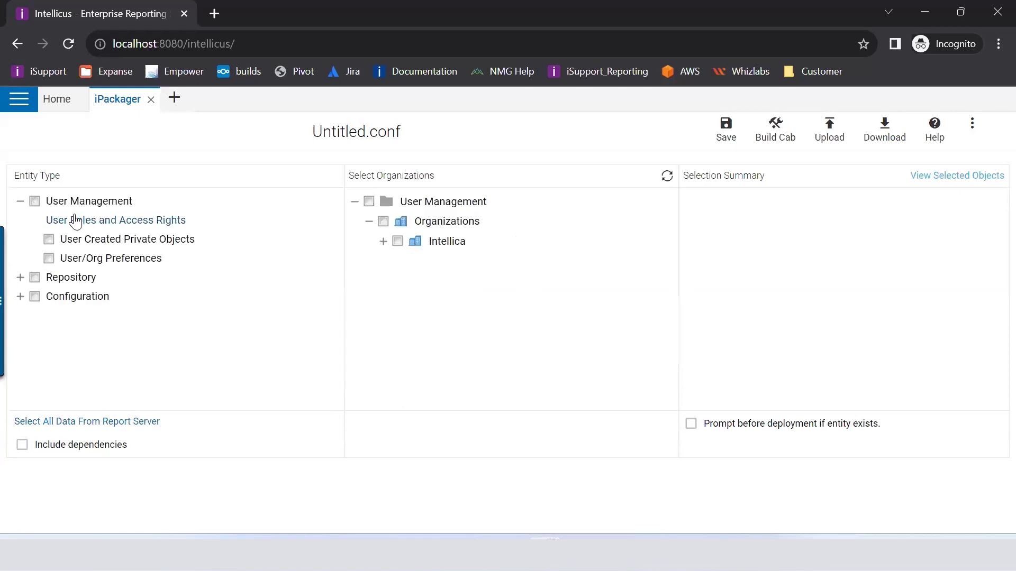
pyautogui.click(383, 241)
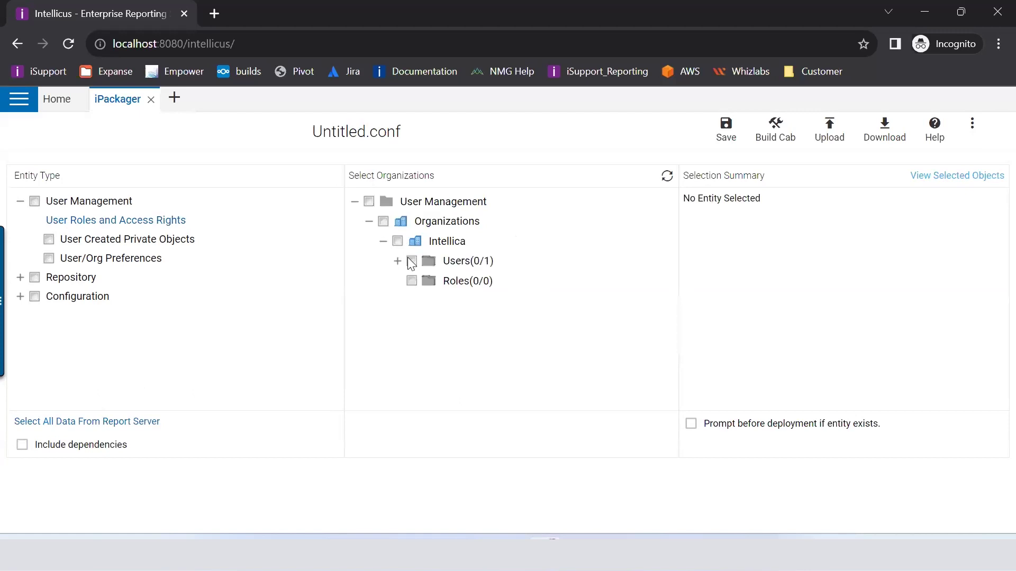
pyautogui.click(398, 261)
pyautogui.click(425, 281)
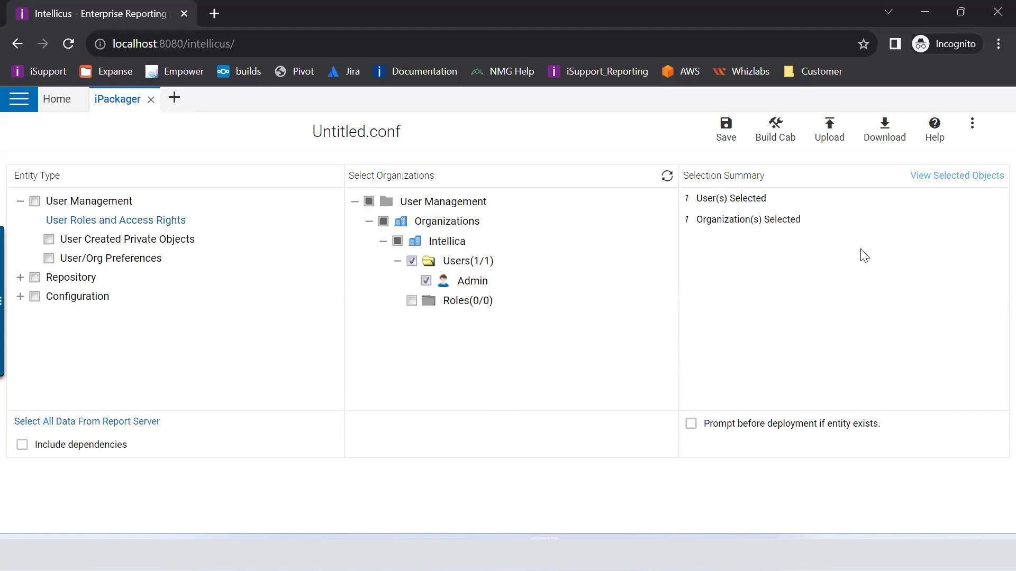
pyautogui.click(49, 240)
pyautogui.click(50, 259)
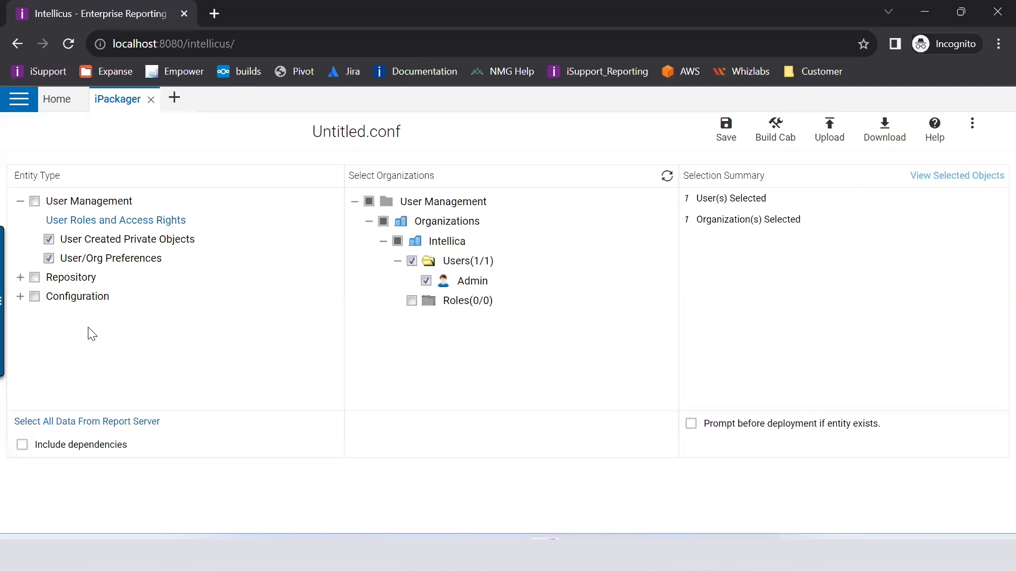
# Step: Check the BRICS Vs G7 - Comparison and Demo Consolidated Card Transactions reports in Demo
pyautogui.click(20, 277)
pyautogui.click(50, 296)
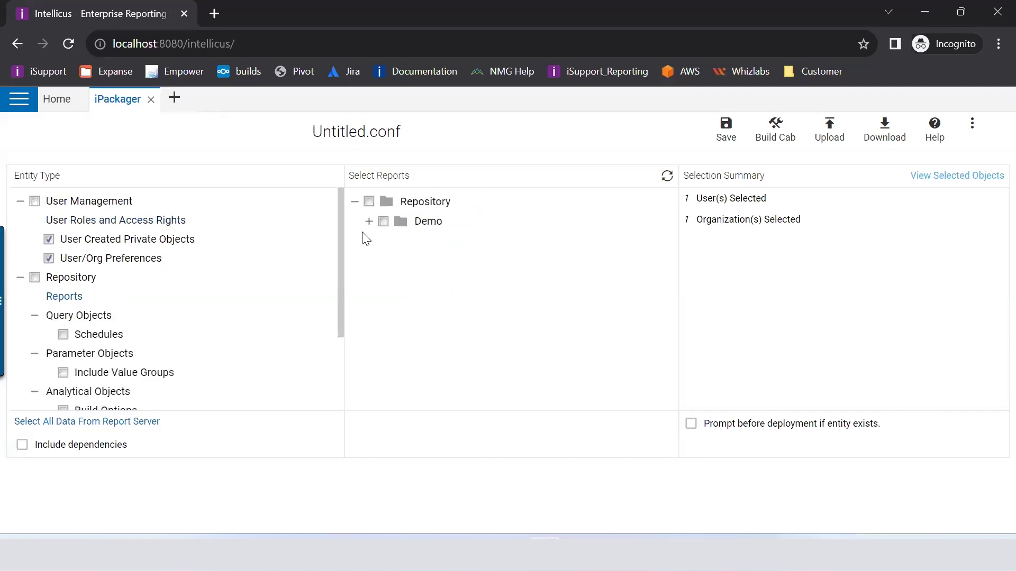
pyautogui.click(369, 221)
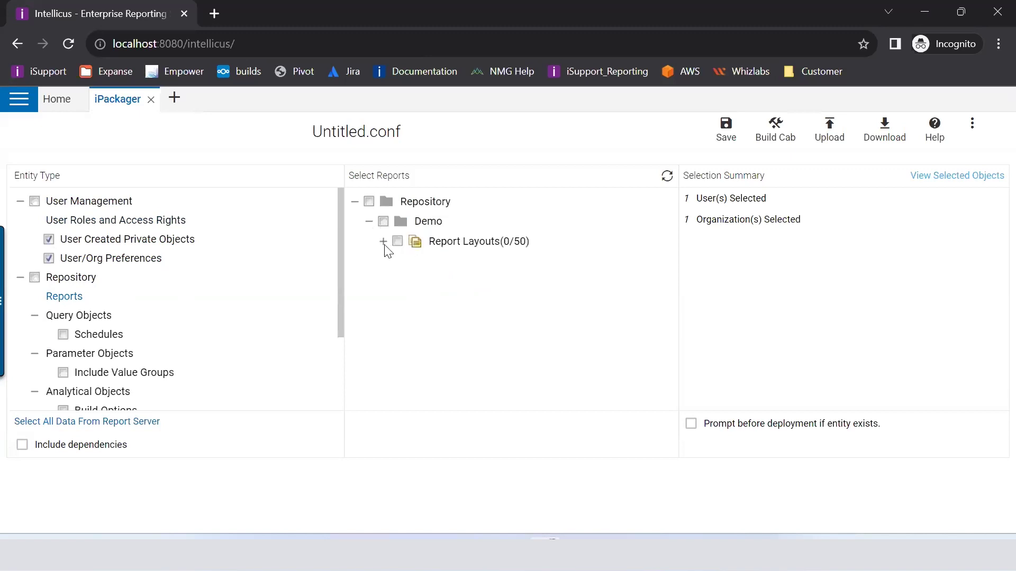
pyautogui.click(382, 241)
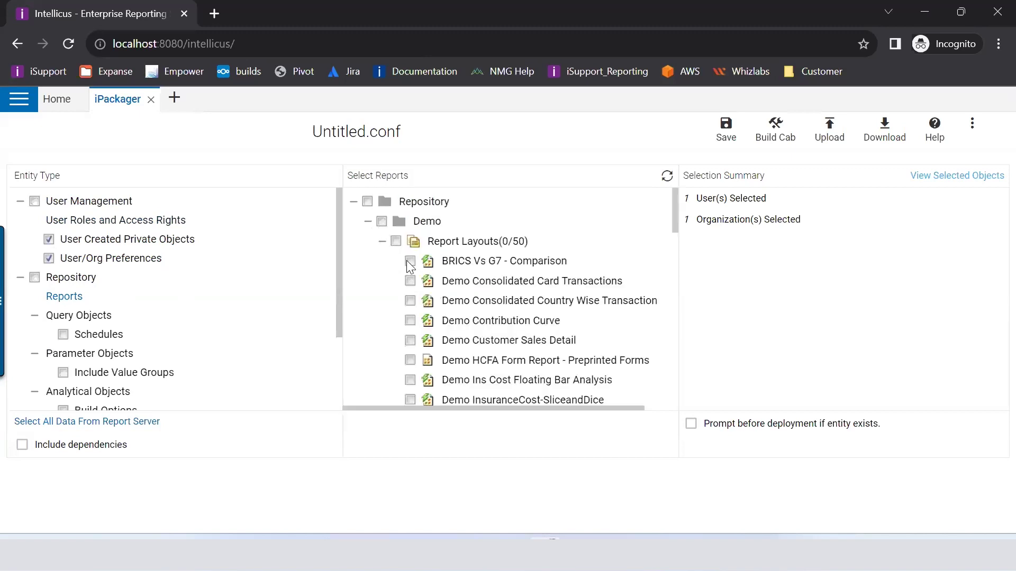
pyautogui.click(410, 260)
pyautogui.click(410, 281)
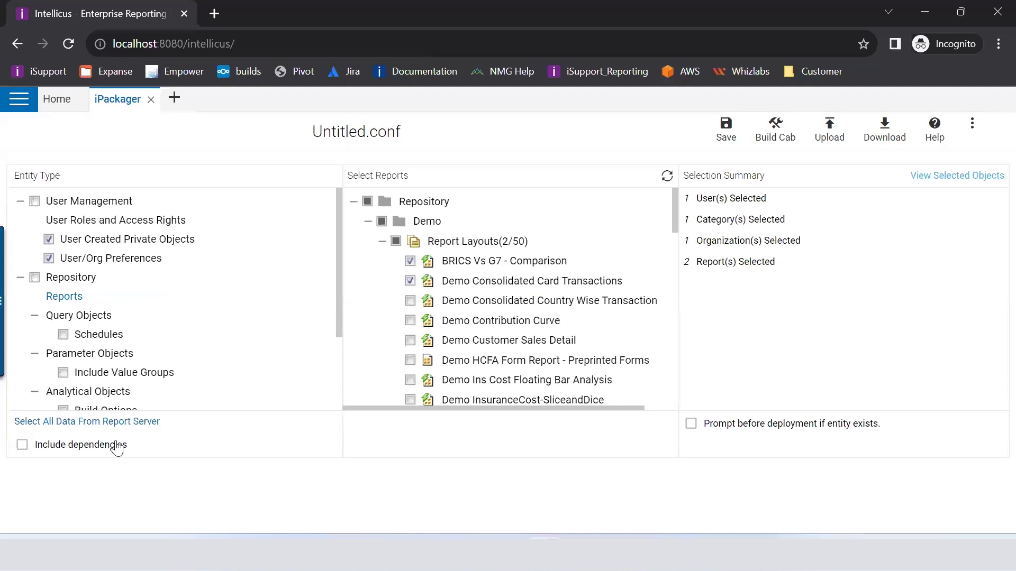
pyautogui.click(84, 316)
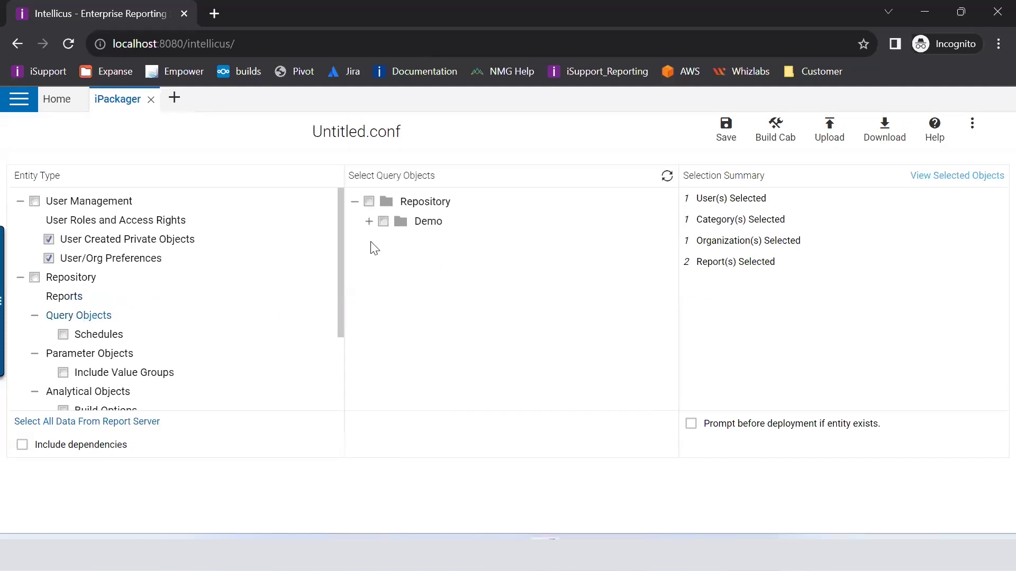
# Step: Enable Include dependencies under Query Objects > Demo, then go back to the Reports list
pyautogui.click(370, 221)
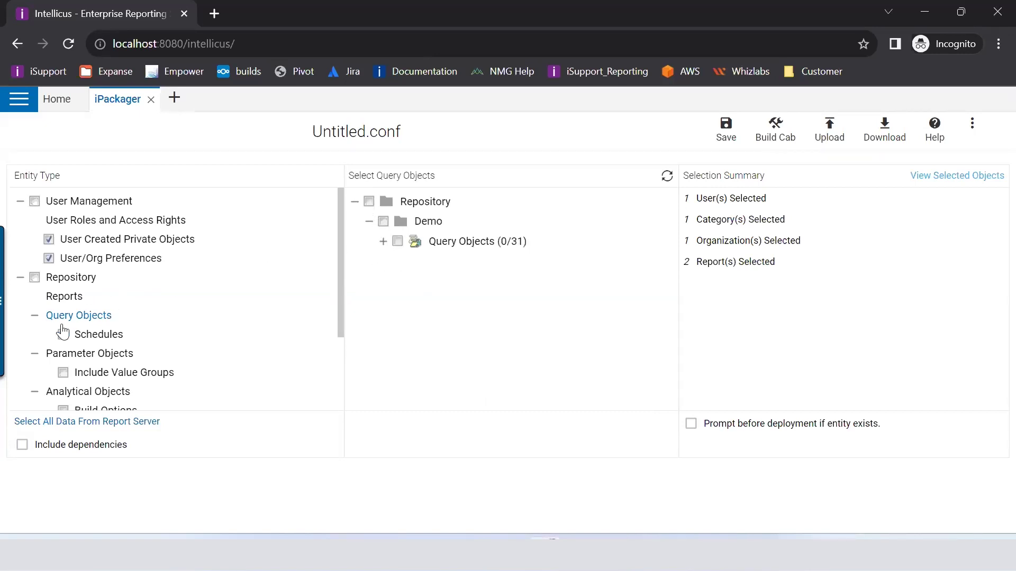
pyautogui.click(25, 445)
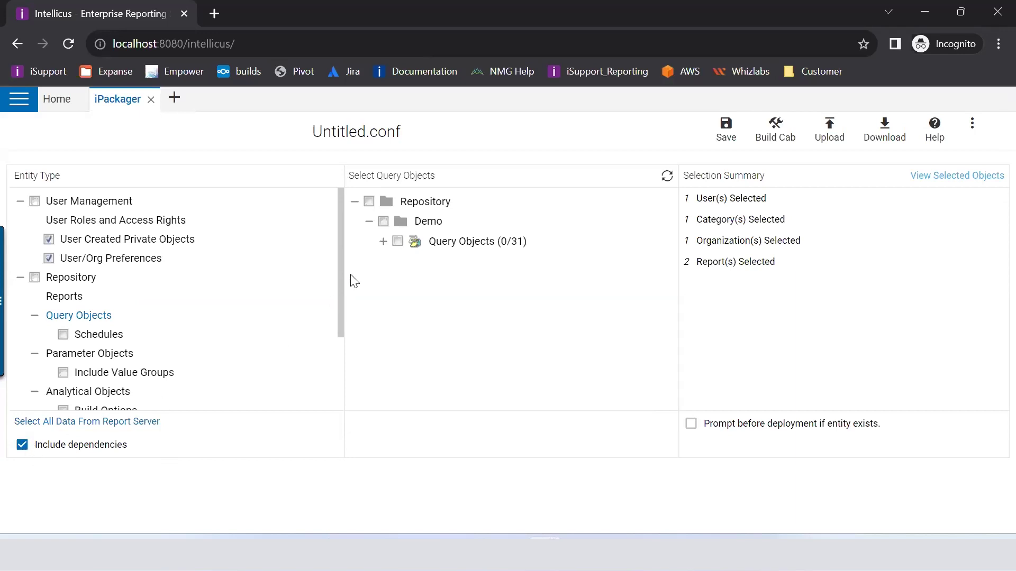
pyautogui.click(79, 297)
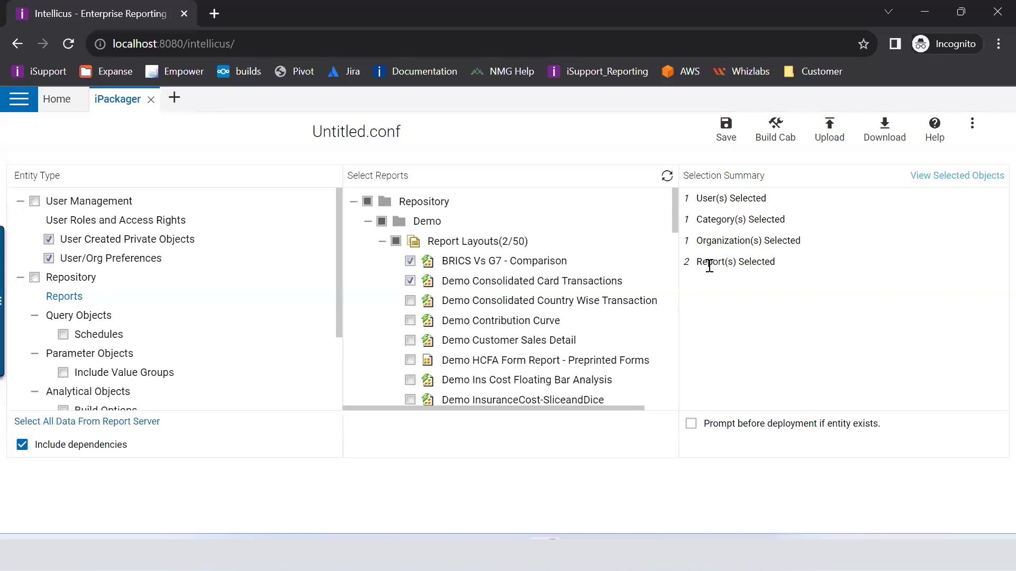
pyautogui.click(929, 180)
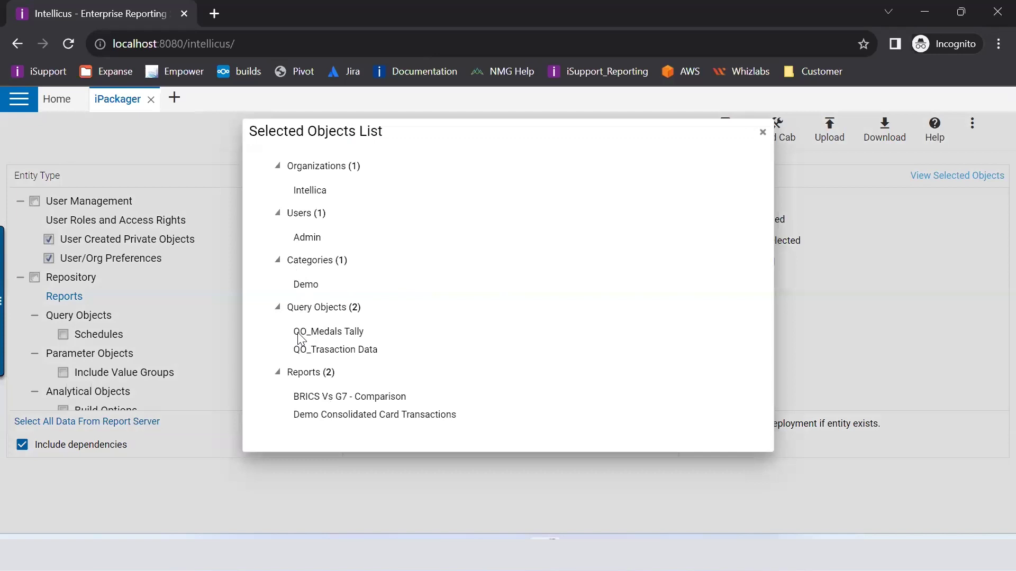
pyautogui.moveTo(296, 330); pyautogui.dragTo(381, 349)
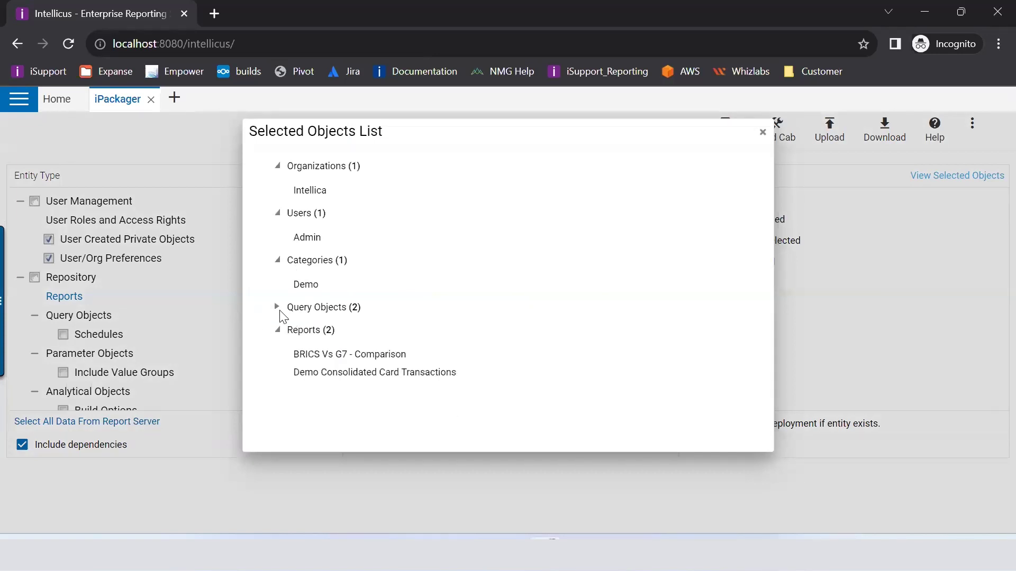
pyautogui.click(279, 308)
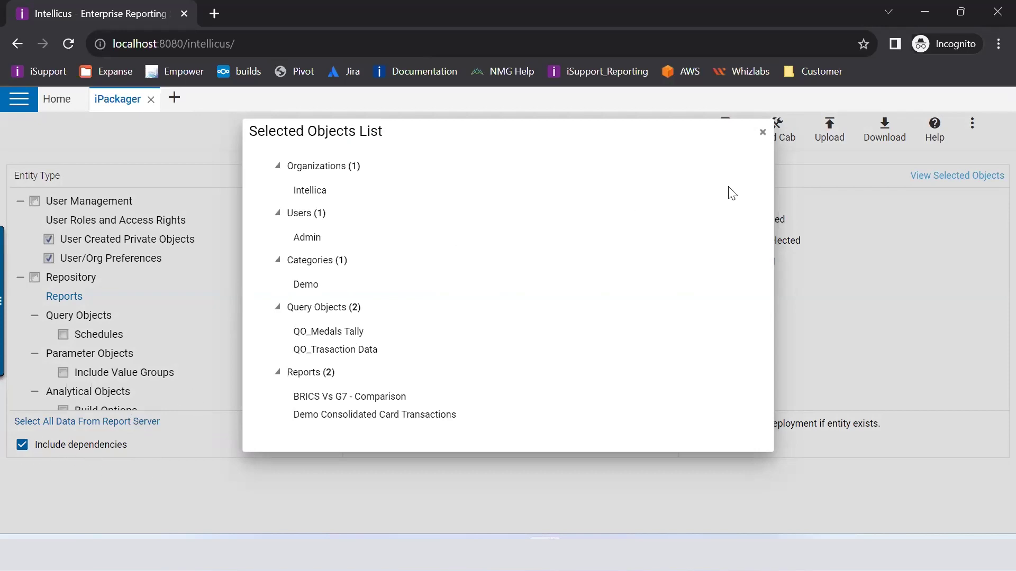
pyautogui.click(763, 132)
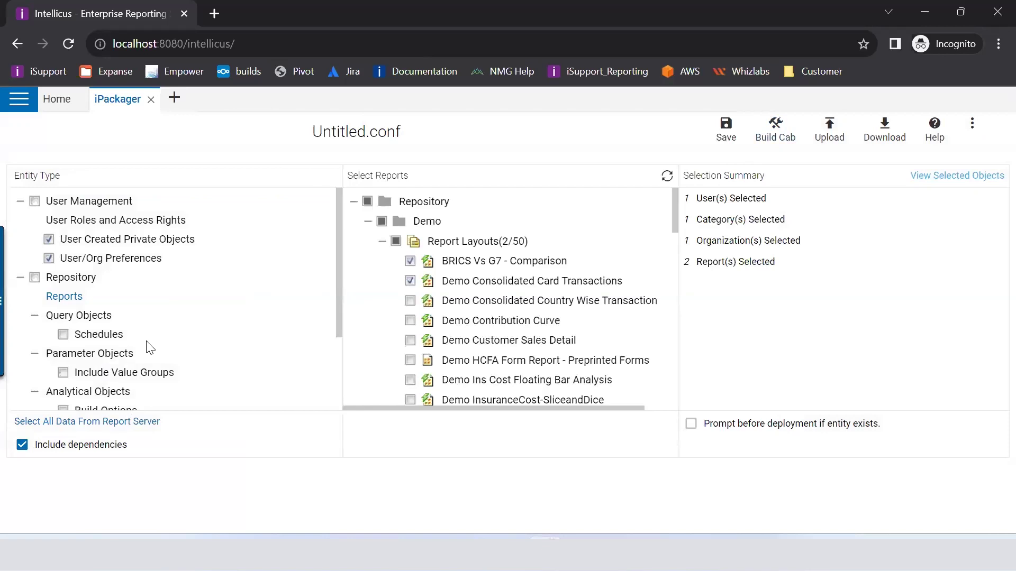
# Step: Select only the Cost Floating Bar Analysis dashboard from the Demo folder
pyautogui.scroll(-3, 150, 344)
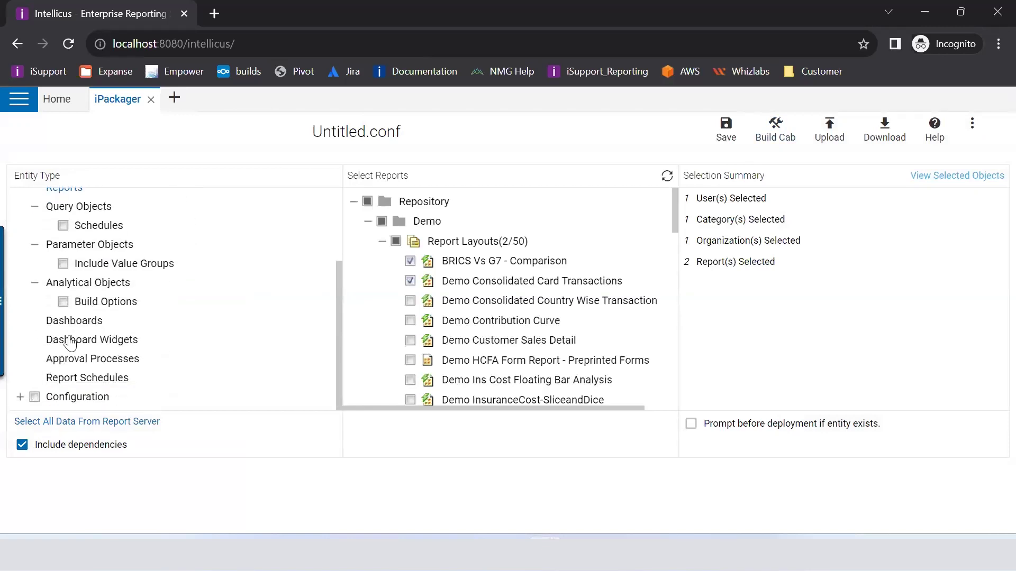
pyautogui.click(75, 320)
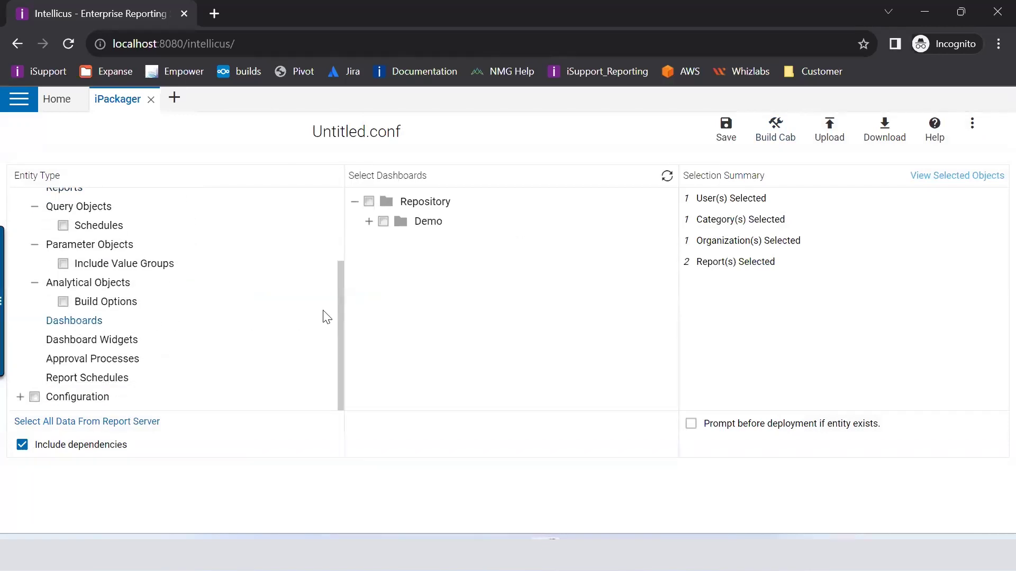
pyautogui.click(383, 221)
pyautogui.click(369, 222)
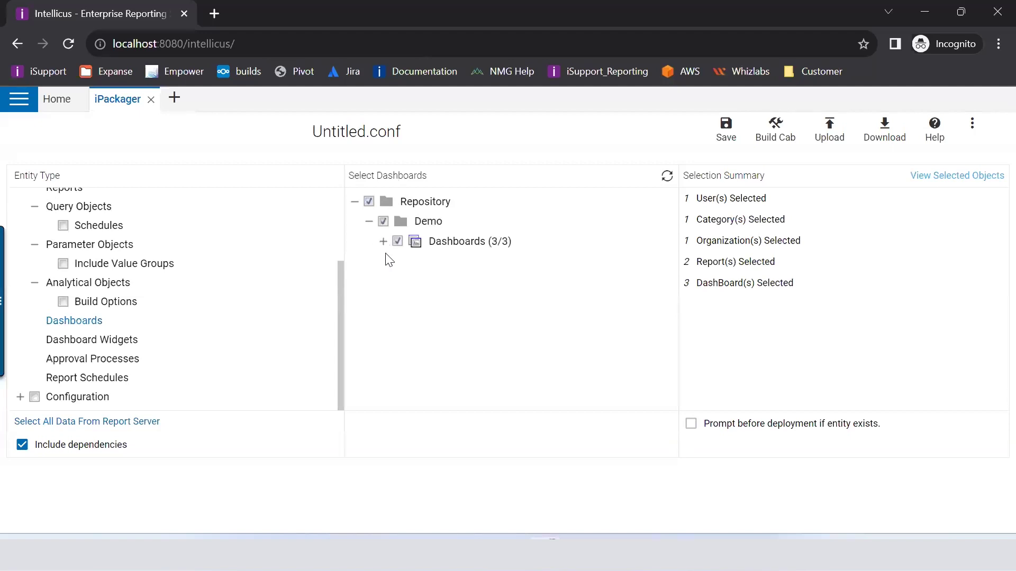
pyautogui.click(383, 241)
pyautogui.click(398, 242)
pyautogui.click(412, 261)
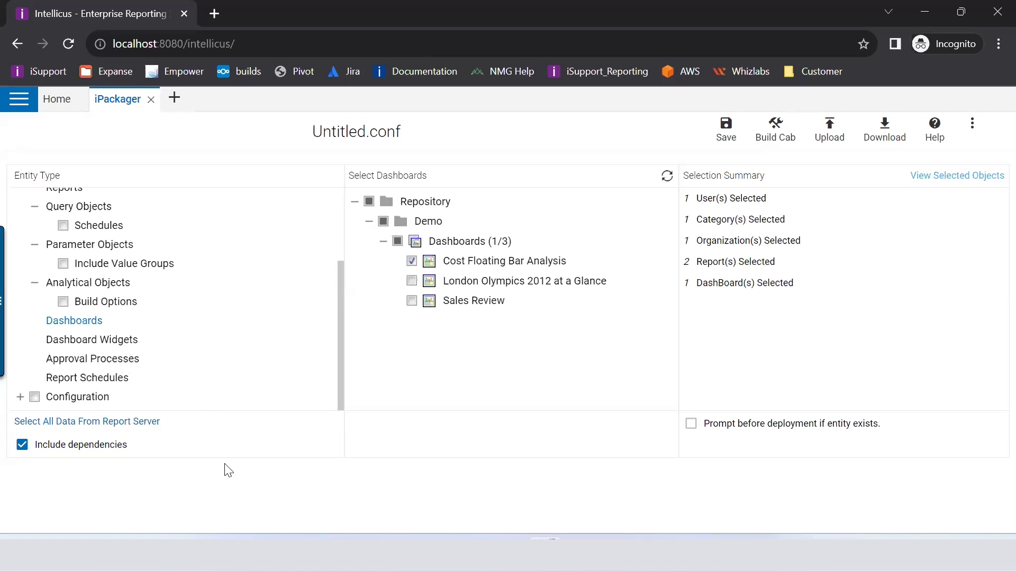
# Step: Include the DemoReportDB connection from Configuration > Connections and start saving the configuration
pyautogui.click(20, 397)
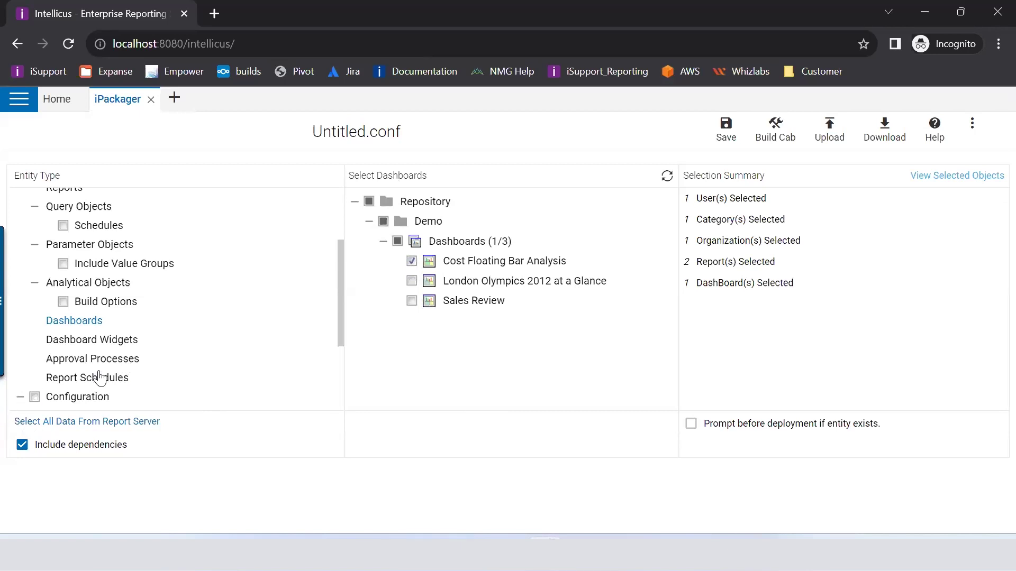
pyautogui.scroll(-3, 87, 317)
pyautogui.click(79, 284)
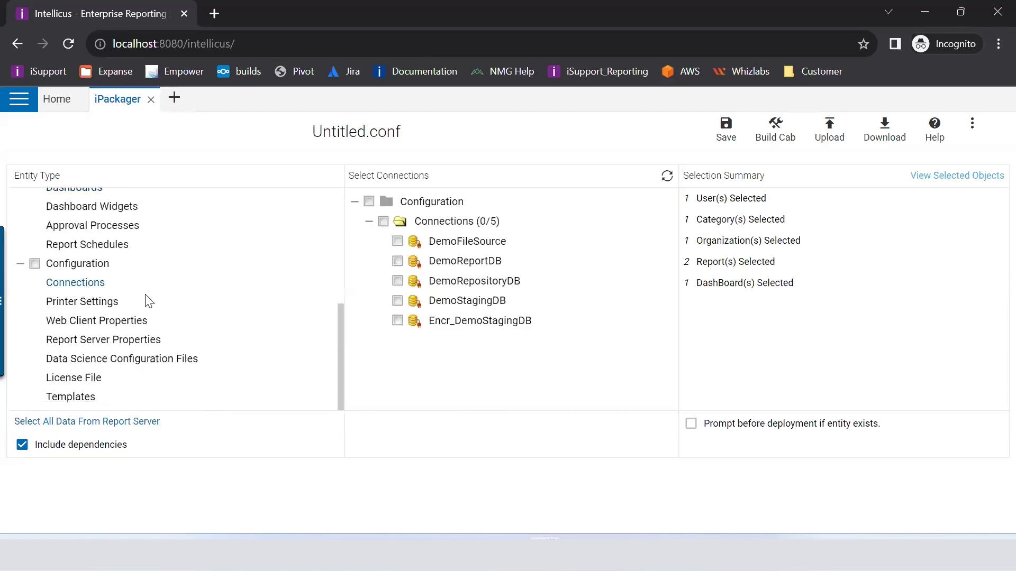
pyautogui.click(397, 262)
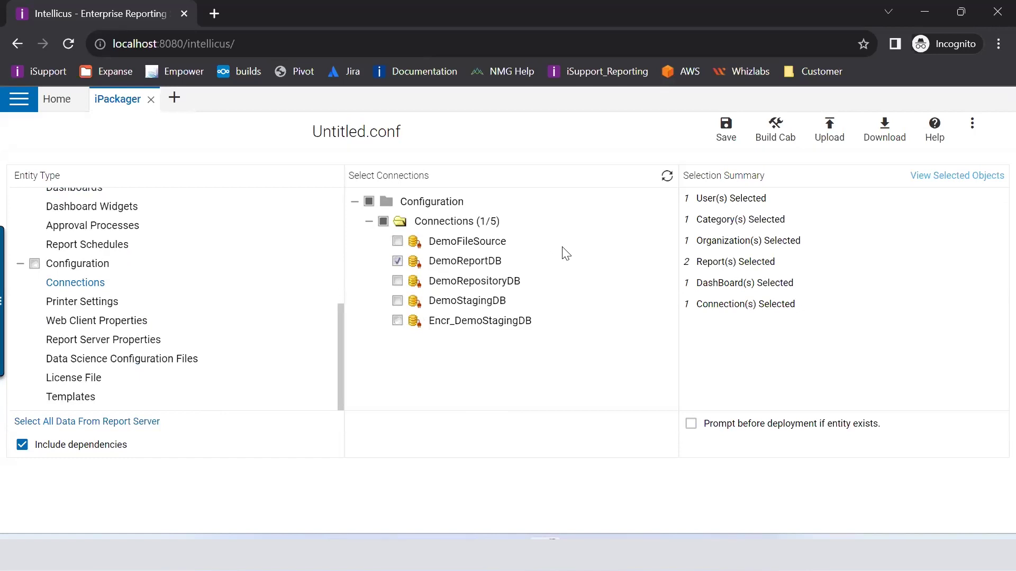
pyautogui.click(726, 130)
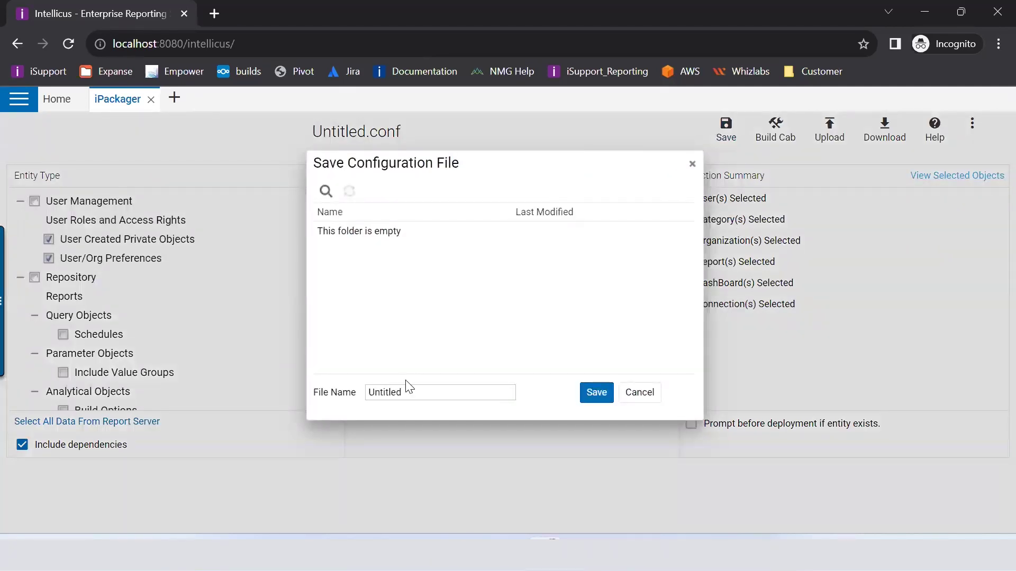
# Step: Rename the configuration file from Untitled to 'Traning' and save it as Traning.conf
pyautogui.click(339, 396)
pyautogui.press('BackSpace')
pyautogui.write('Traning')
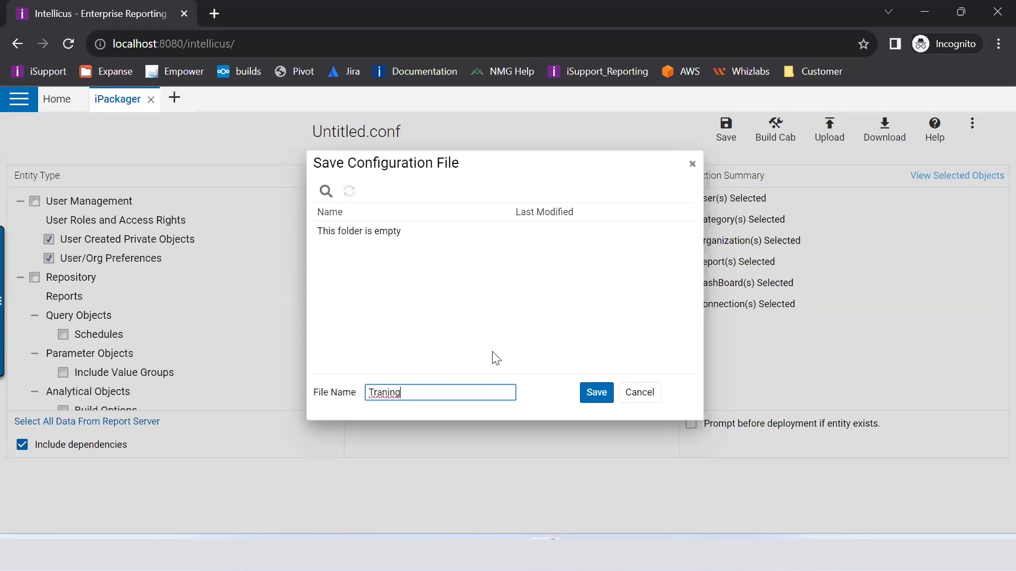
pyautogui.click(592, 396)
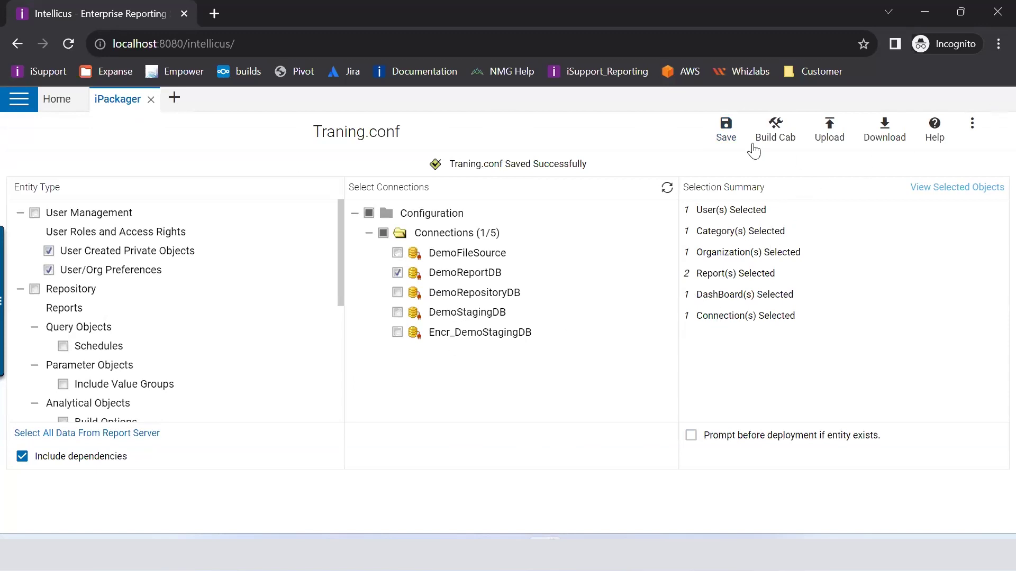
pyautogui.click(972, 124)
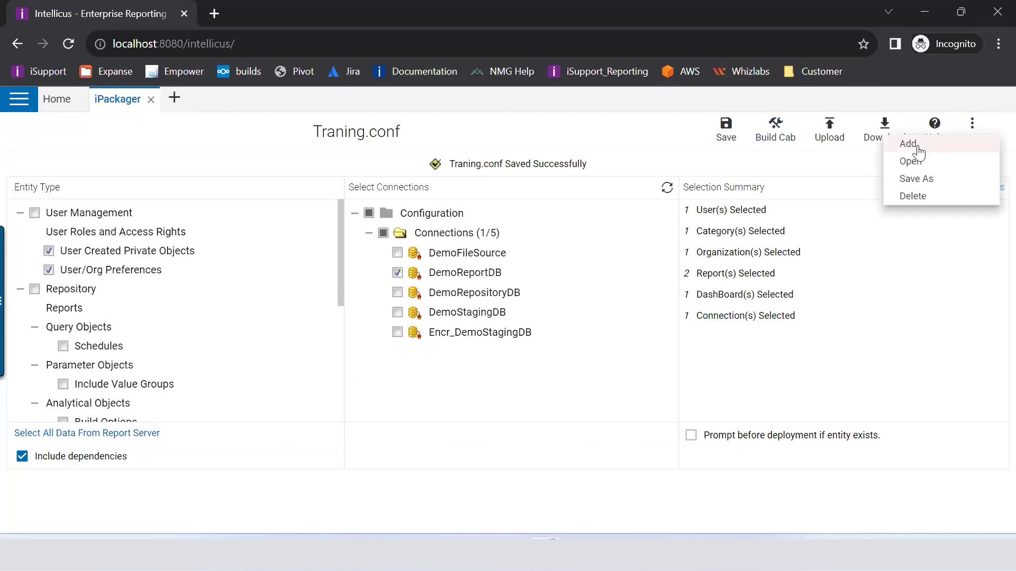
# Step: Reopen the saved configuration Traning.conf
pyautogui.click(910, 161)
pyautogui.click(358, 232)
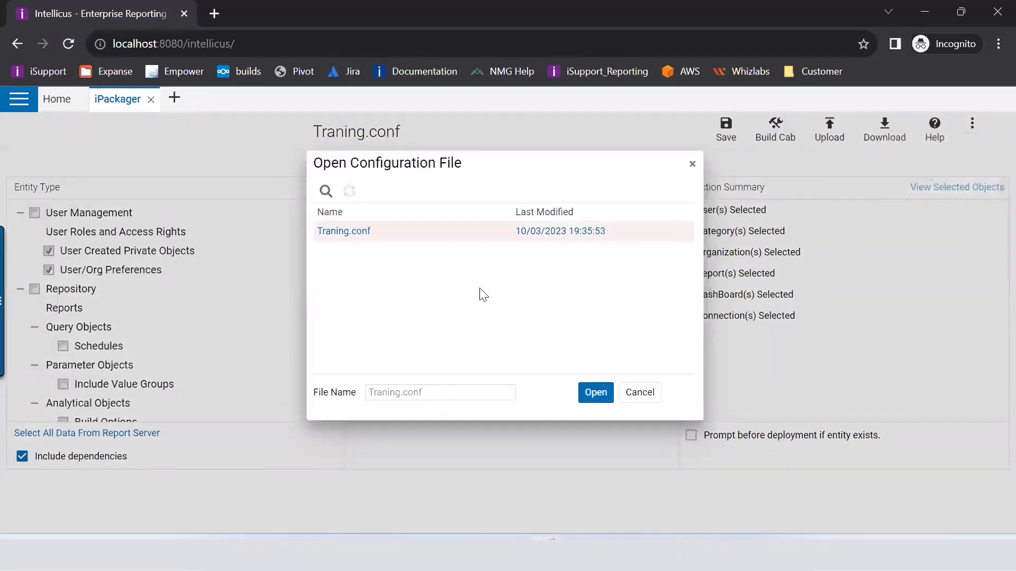
pyautogui.click(585, 399)
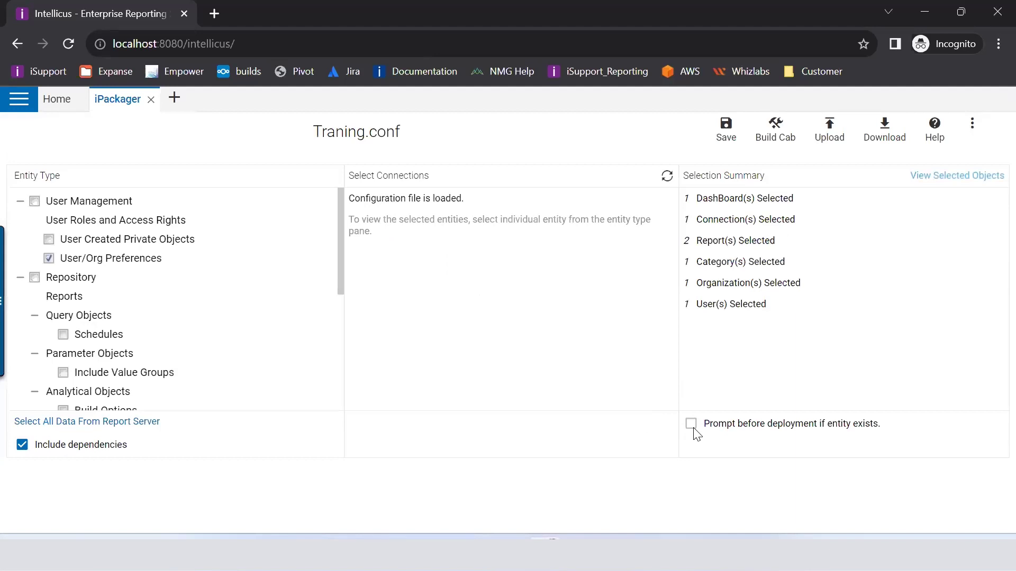
# Step: Enable 'Prompt before deployment if entity exists' and return to the Reports list
pyautogui.moveTo(879, 404); pyautogui.dragTo(731, 408)
pyautogui.click(731, 410)
pyautogui.moveTo(882, 425); pyautogui.dragTo(704, 417)
pyautogui.click(692, 423)
pyautogui.click(55, 296)
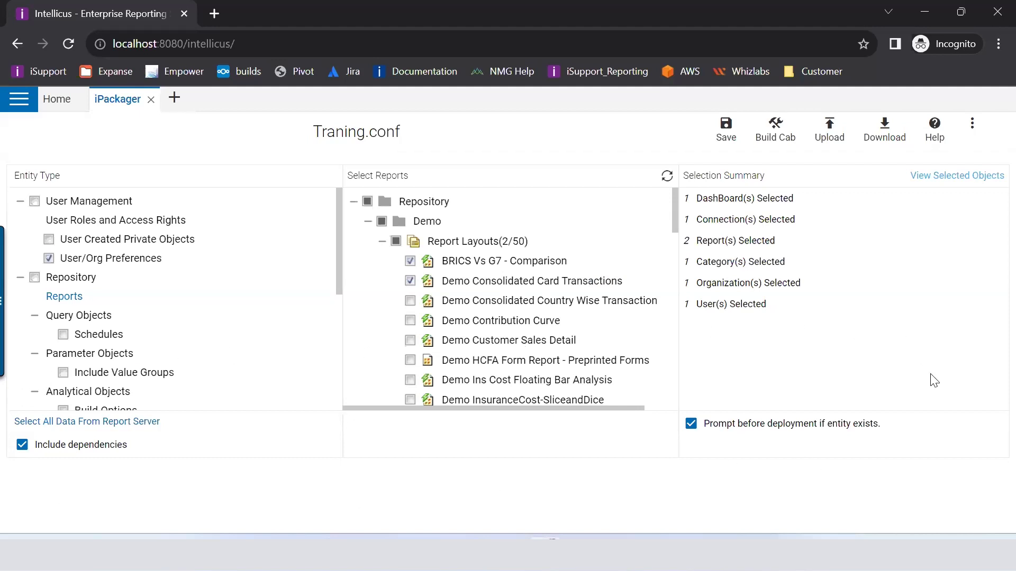
# Step: Enter the author's name, company Intellicus and version 1.0 in the Traning cab's build properties
pyautogui.click(772, 133)
pyautogui.click(429, 197)
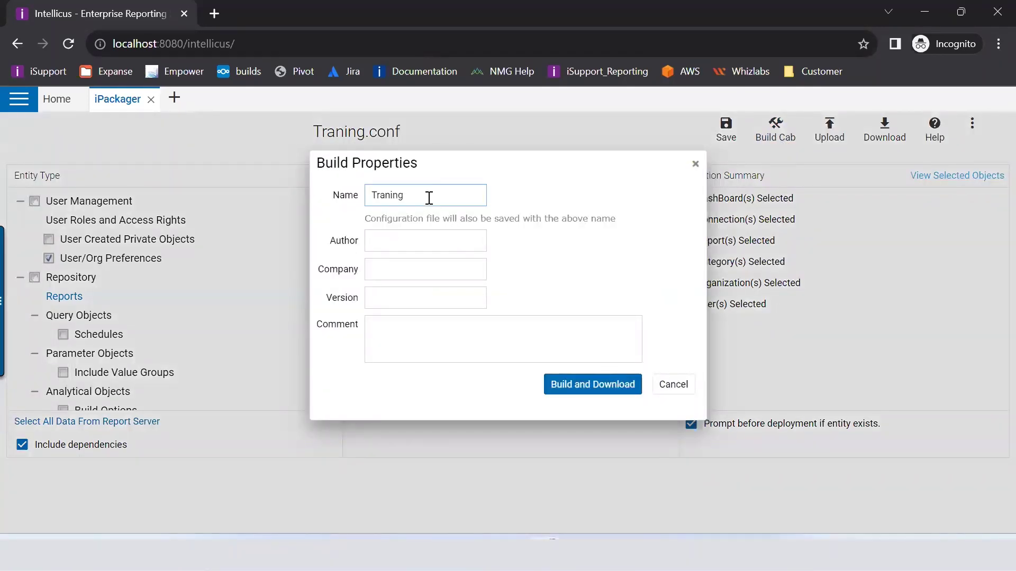
pyautogui.click(404, 237)
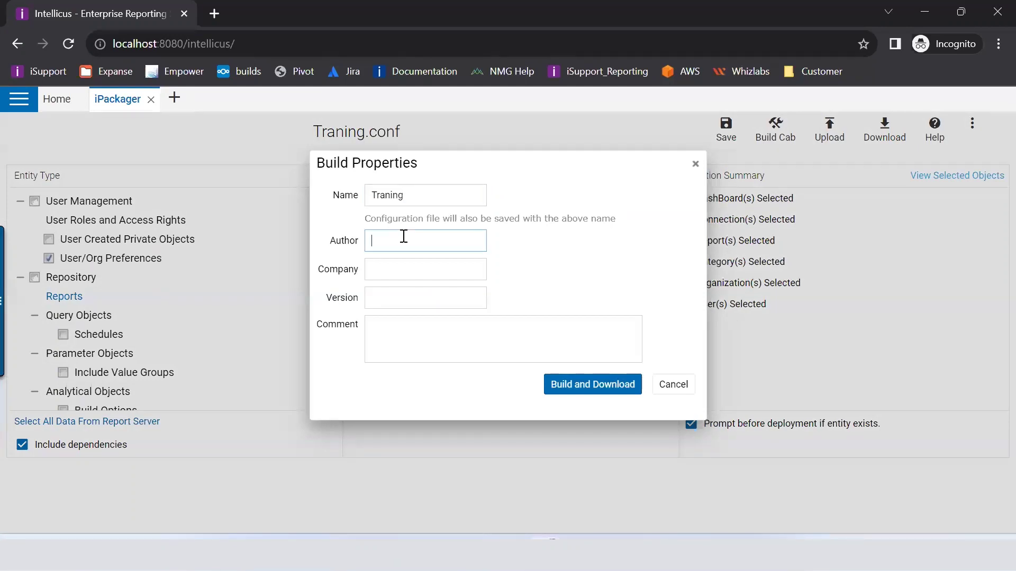
pyautogui.write('Vivek')
pyautogui.press('Tab')
pyautogui.write('Intellicus')
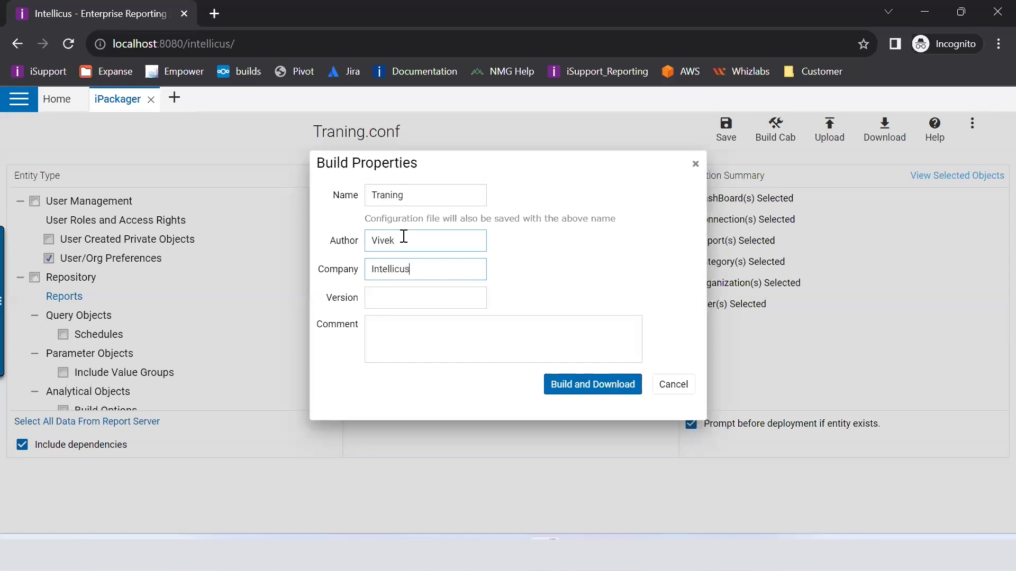
pyautogui.press('Tab')
pyautogui.write('1.0')
# Step: Add the comment 'This is CAB file for training' and build the cab for download
pyautogui.press('Tab')
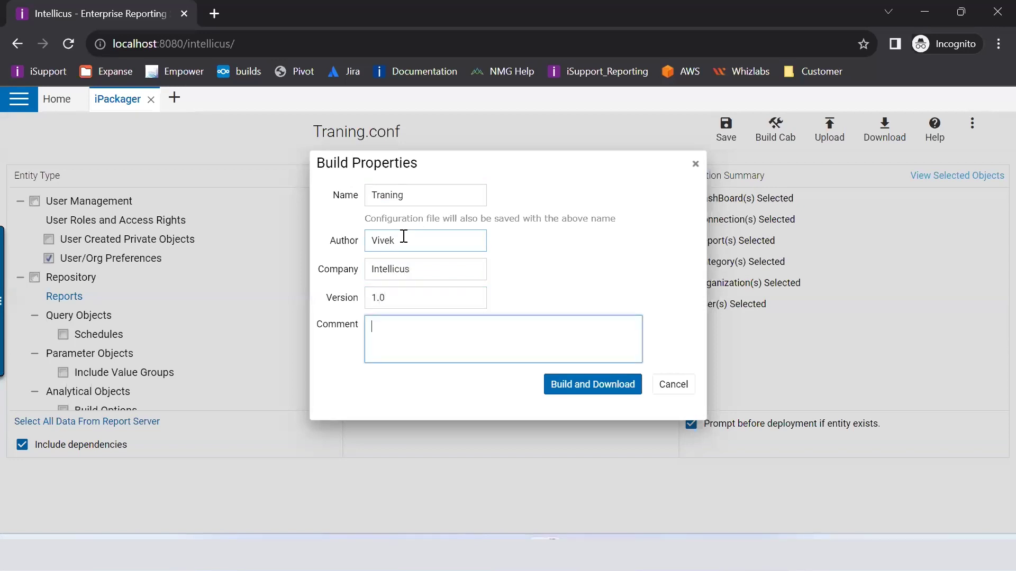
pyautogui.write('Thisi')
pyautogui.write('is CAB ')
pyautogui.write('file for t')
pyautogui.write('raniing')
pyautogui.press('BackSpace')
pyautogui.press('BackSpace')
pyautogui.press('BackSpace')
pyautogui.press('BackSpace')
pyautogui.press('BackSpace')
pyautogui.write('ining')
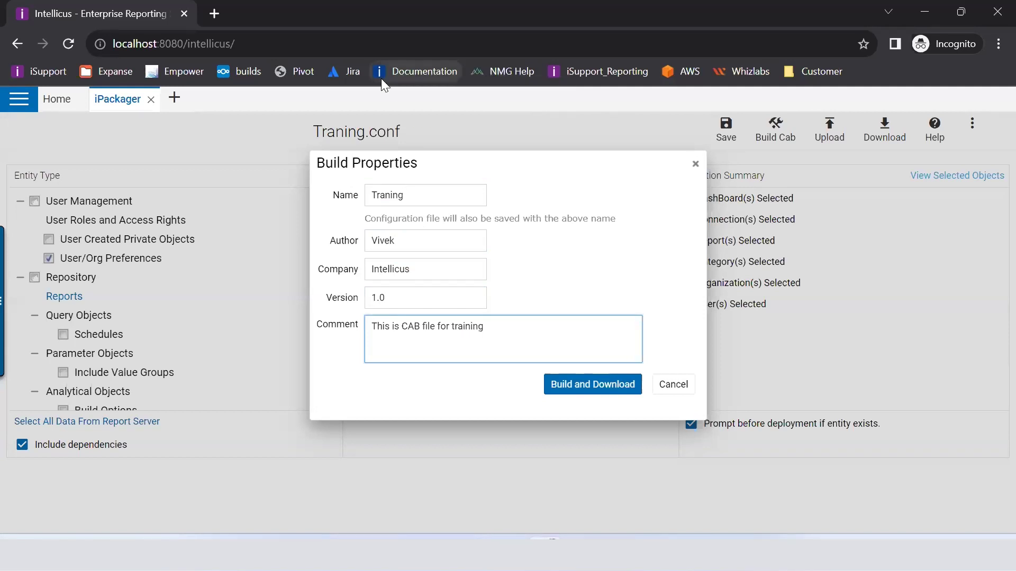
pyautogui.click(588, 383)
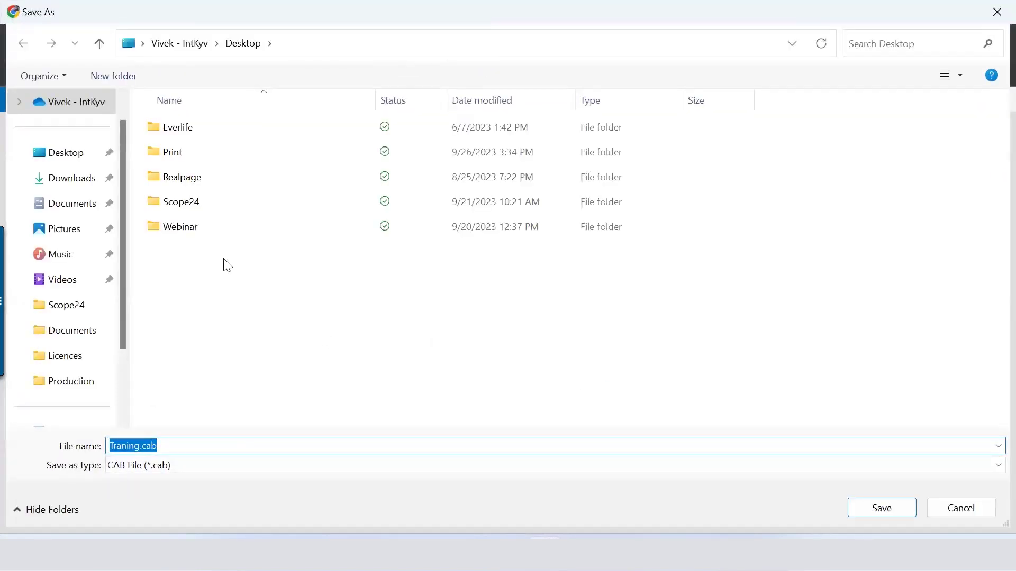
# Step: Save Traning.cab into the Desktop's Webinar folder and dismiss the build status report
pyautogui.click(180, 238)
pyautogui.doubleClick(180, 239)
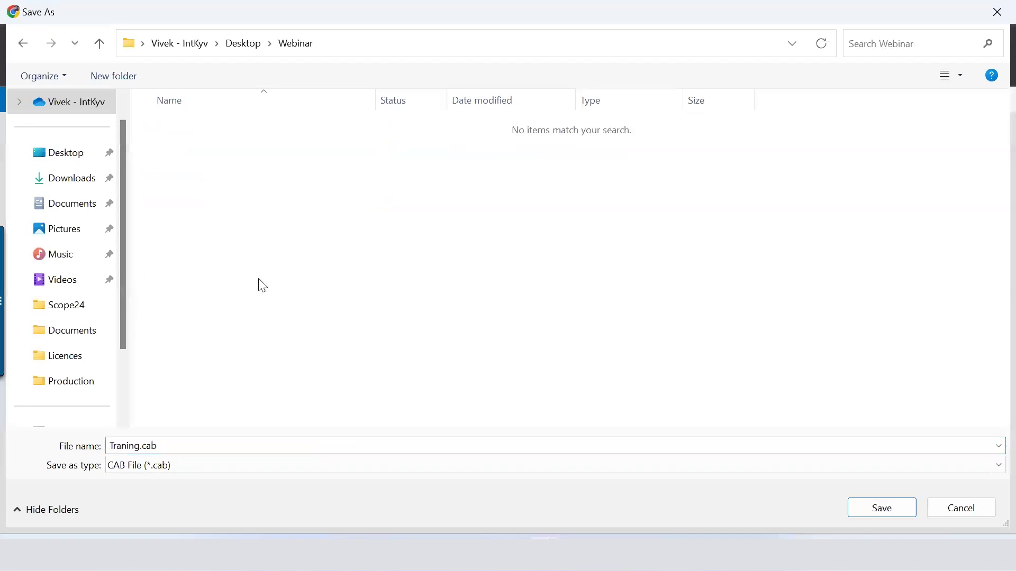
pyautogui.click(886, 511)
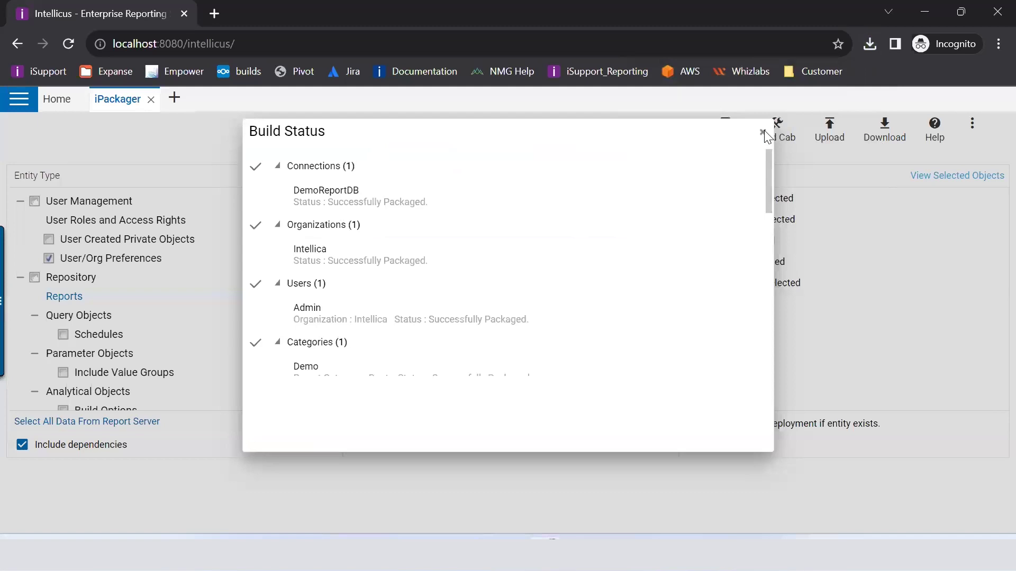
pyautogui.click(762, 132)
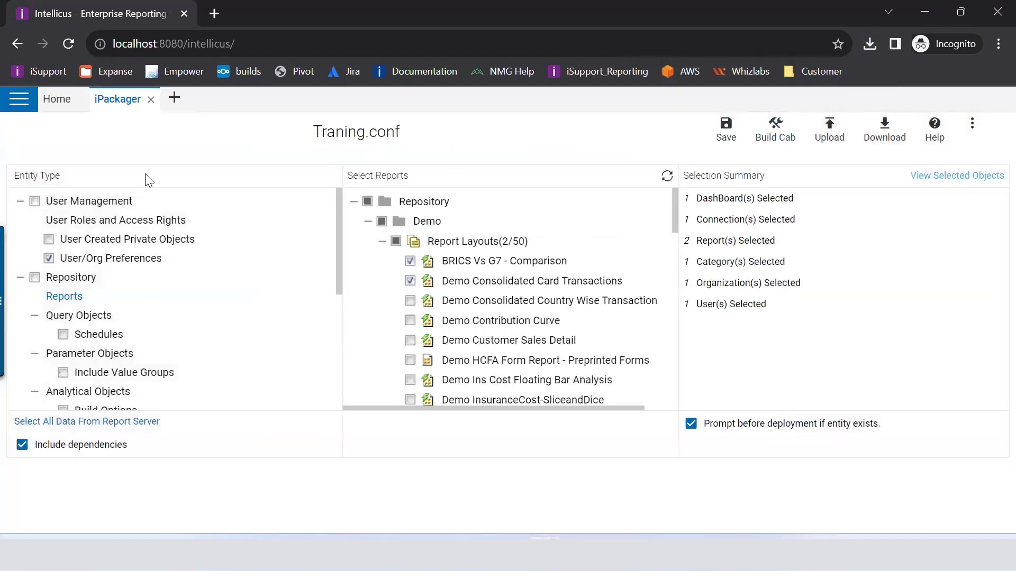
# Step: Scroll down the page on the way back to the Home dashboard
pyautogui.scroll(-5, 307, 352)
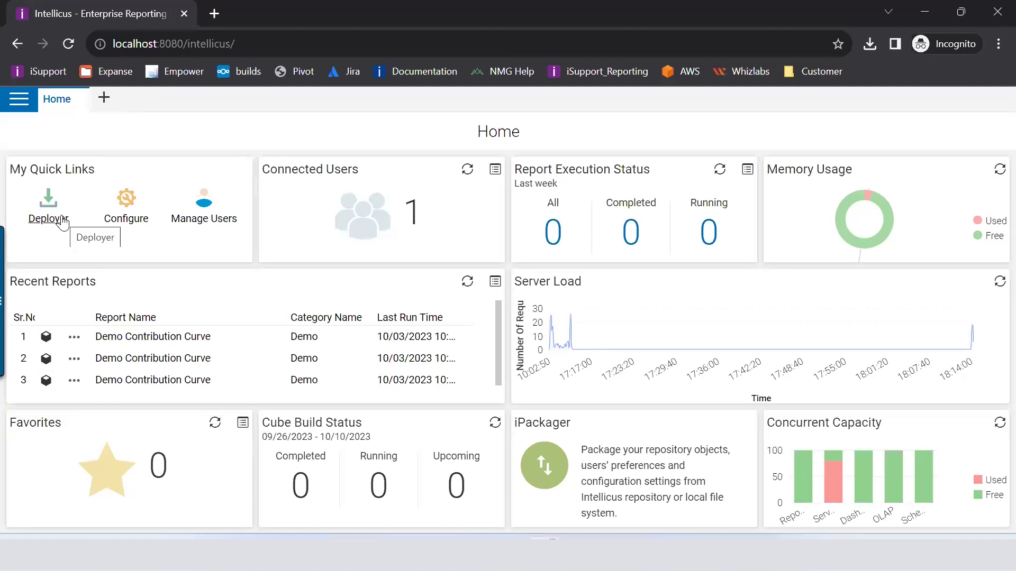
# Step: Upload Traning.cab from Desktop > Webinar in the Deployer to show its cab contents
pyautogui.click(63, 222)
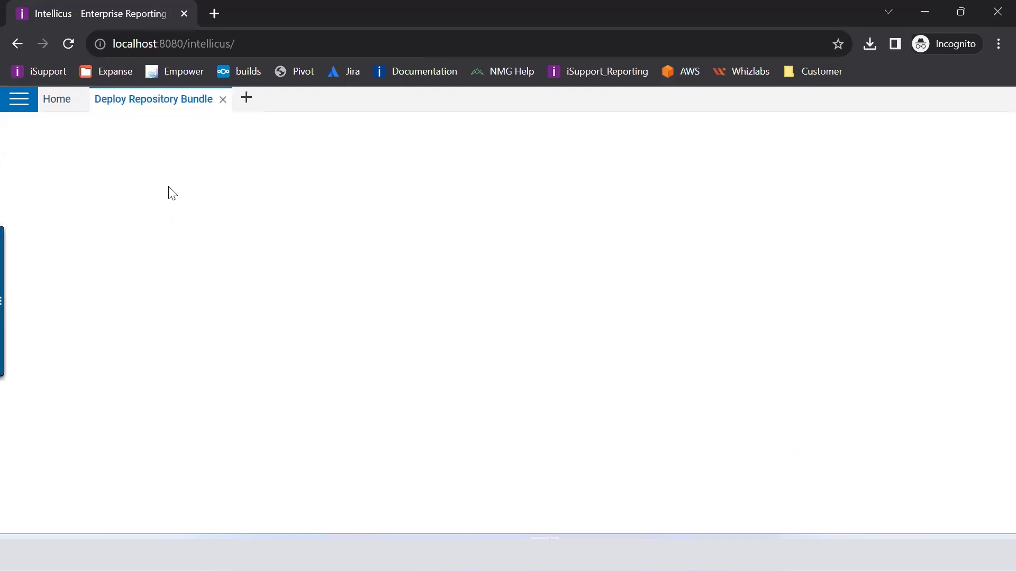
pyautogui.click(198, 183)
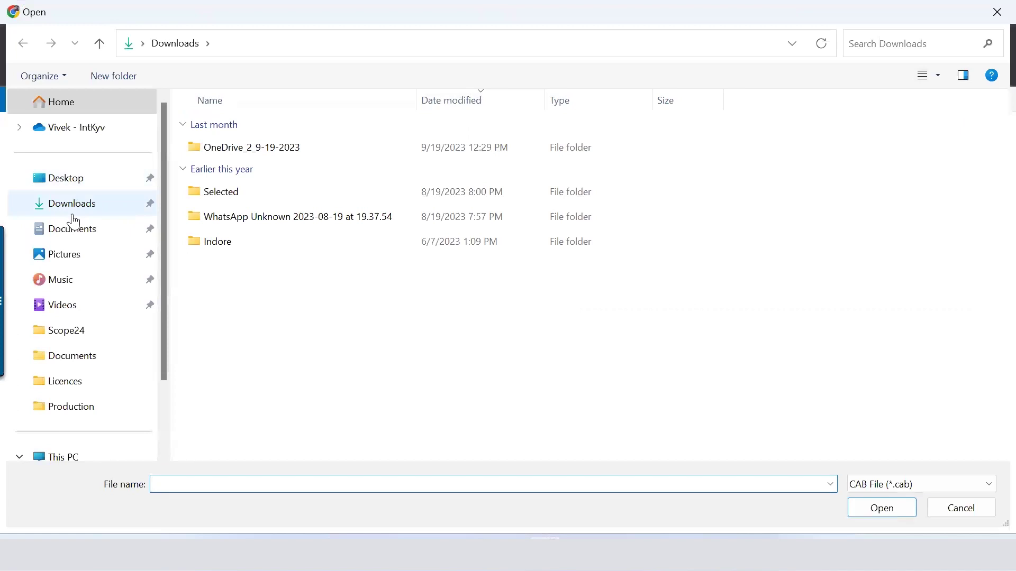
pyautogui.click(69, 175)
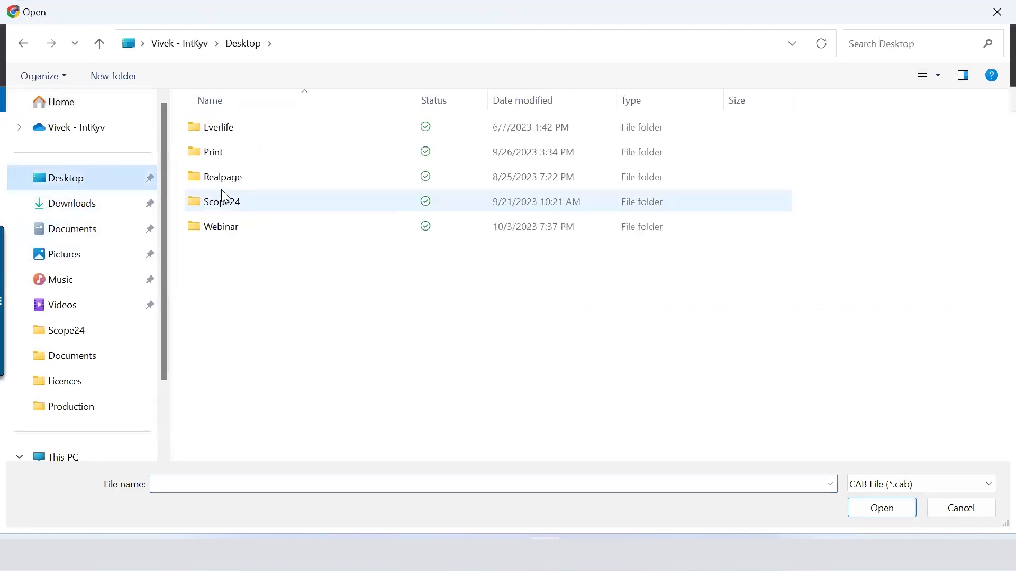
pyautogui.doubleClick(221, 228)
pyautogui.click(232, 130)
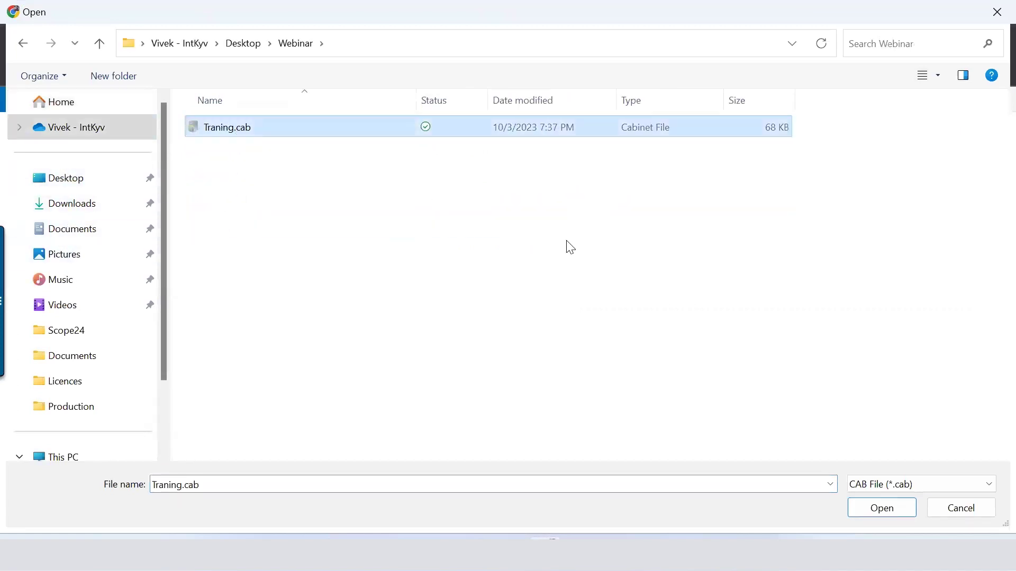
pyautogui.click(867, 509)
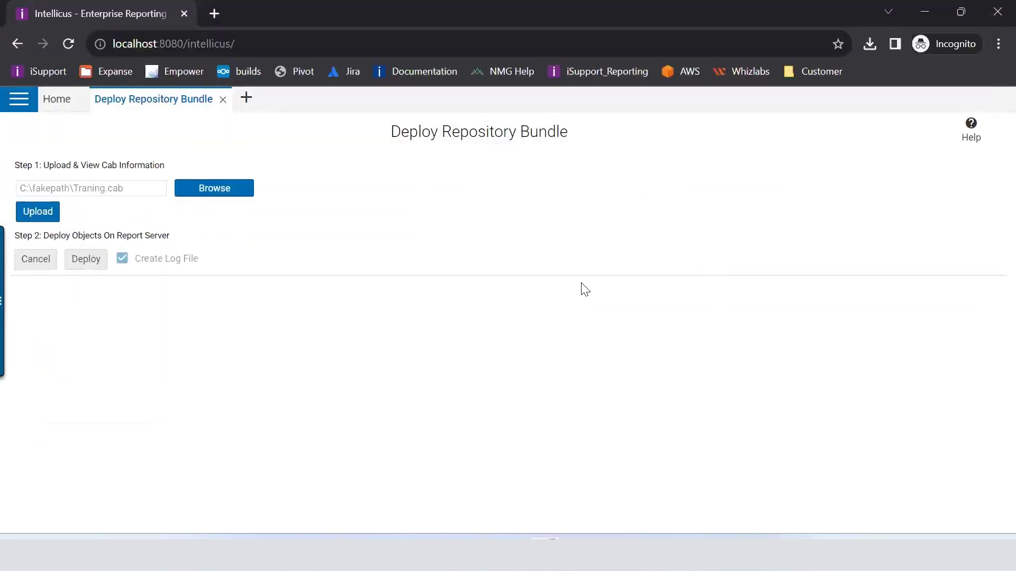
pyautogui.click(47, 214)
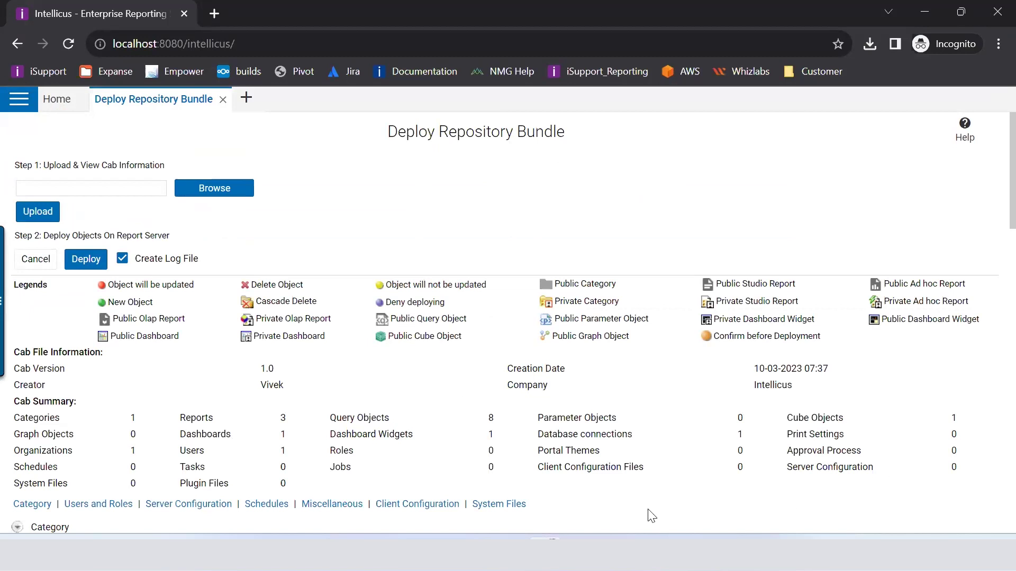
# Step: Scroll through the uploaded Traning.cab's summary and object tables
pyautogui.scroll(-7, 688, 360)
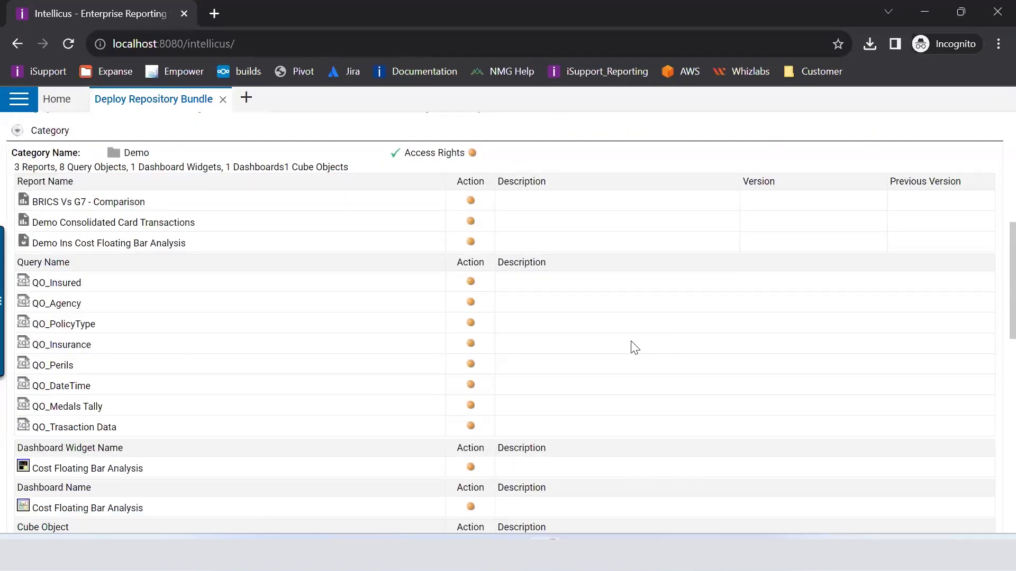
pyautogui.scroll(-6, 524, 395)
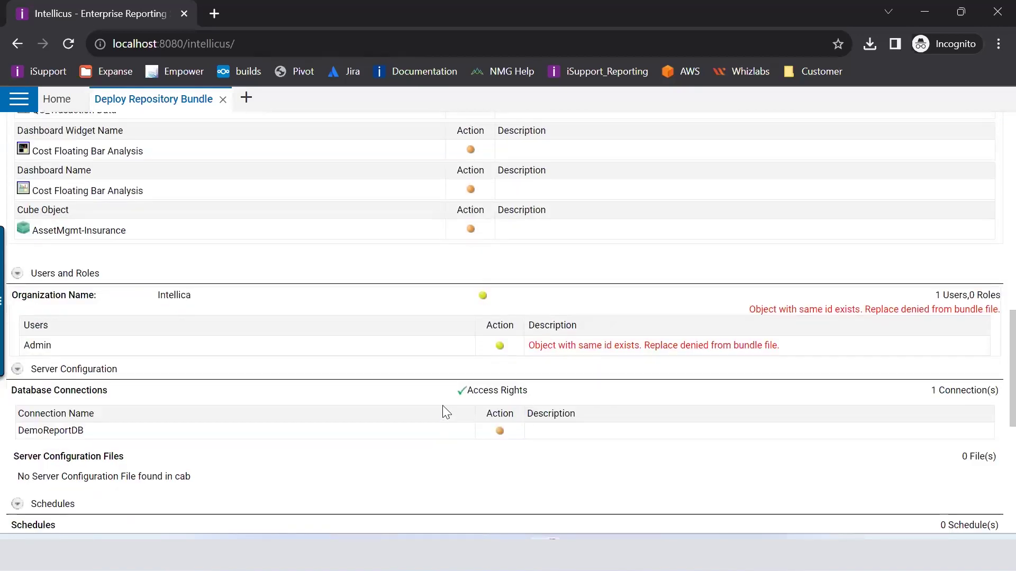
pyautogui.scroll(15, 443, 408)
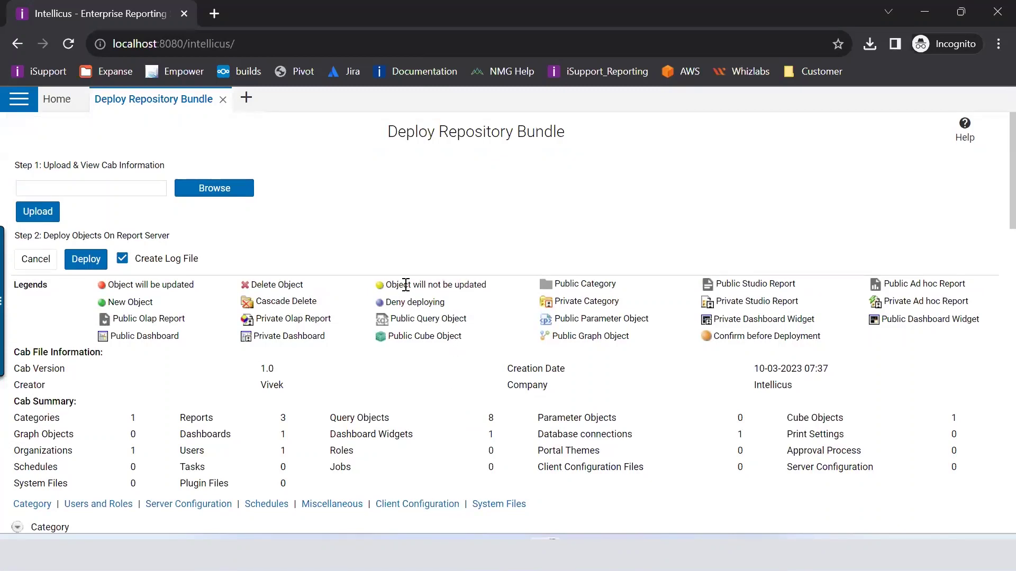
pyautogui.scroll(-2, 406, 285)
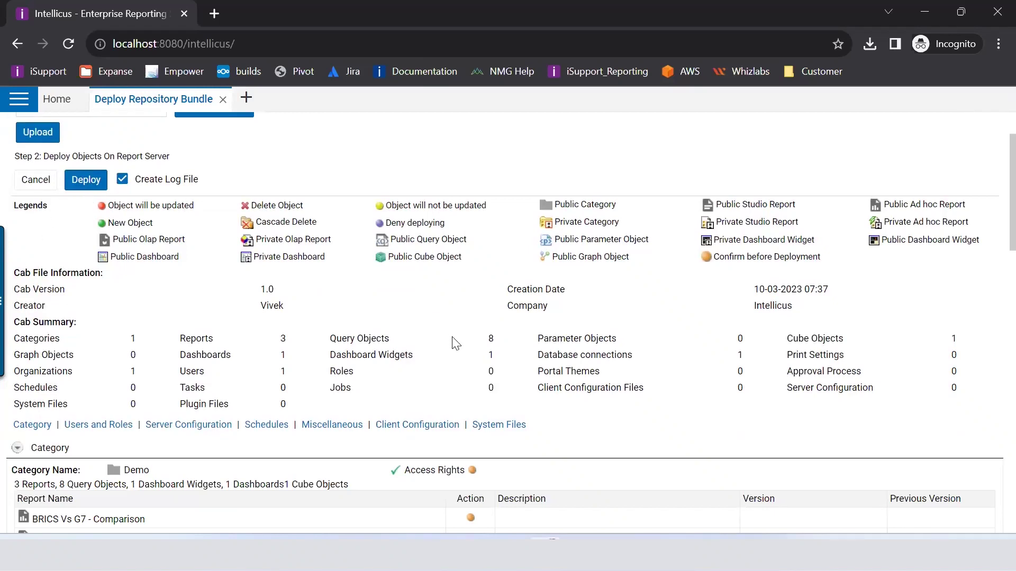
pyautogui.scroll(-5, 453, 346)
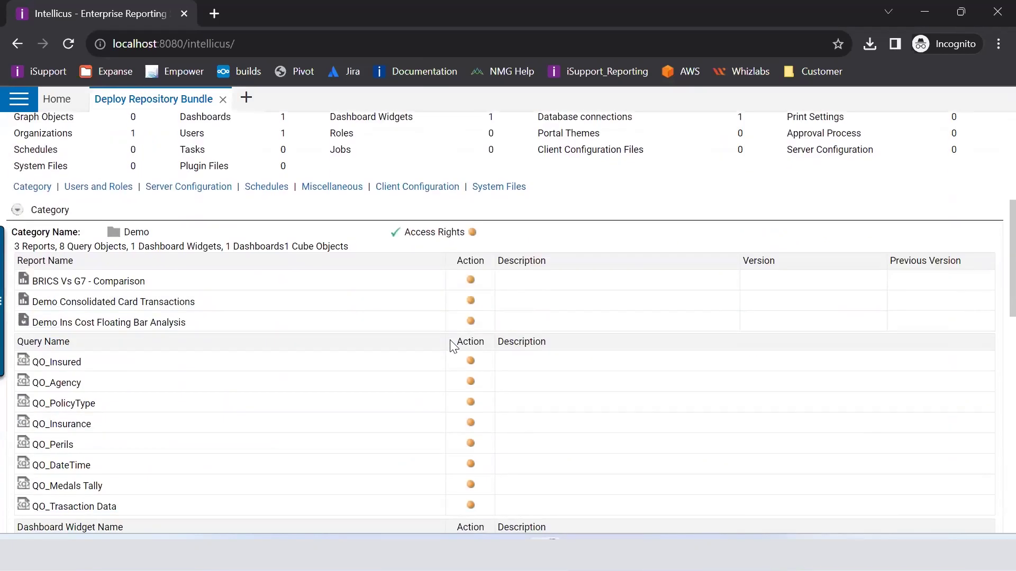
pyautogui.scroll(-10, 454, 347)
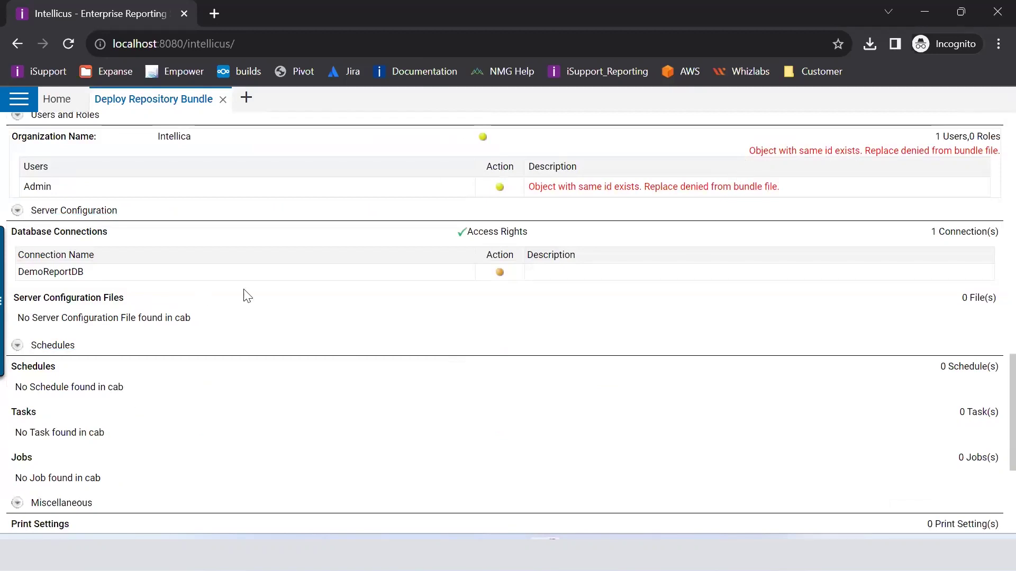
pyautogui.scroll(15, 401, 316)
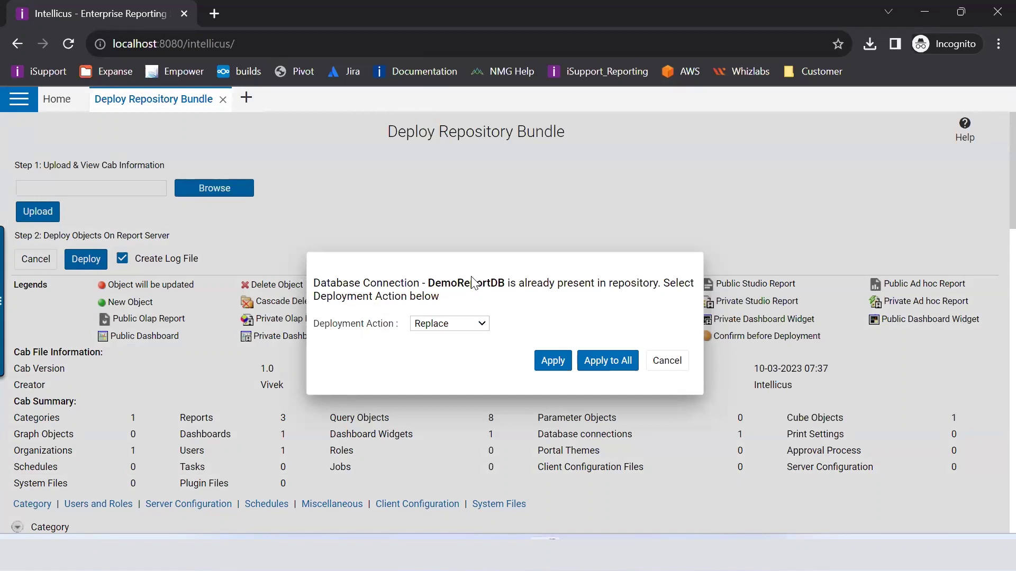
# Step: Set DemoReportDB's deployment action to Skip and apply it
pyautogui.click(472, 323)
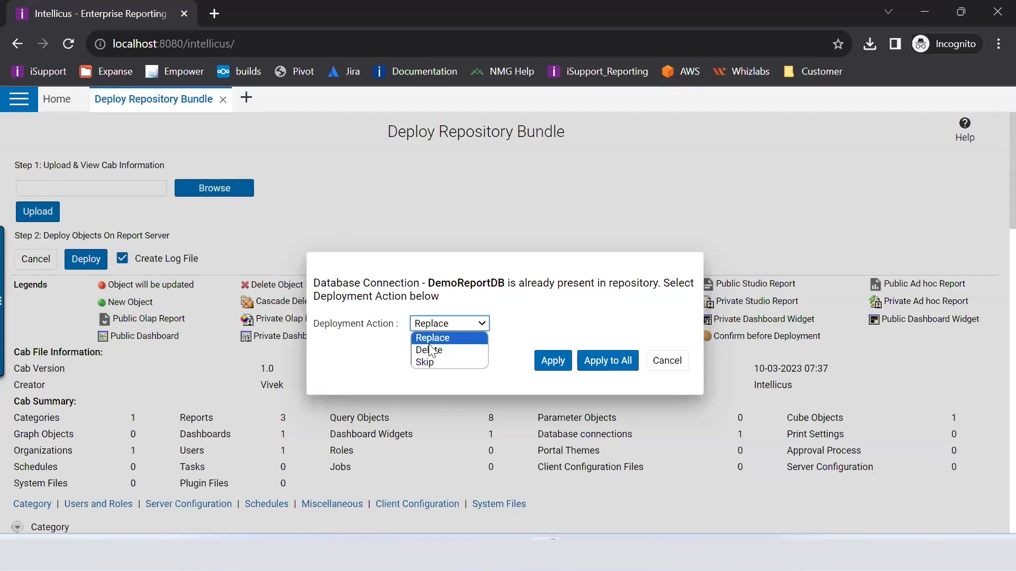
pyautogui.click(429, 345)
pyautogui.click(434, 324)
pyautogui.click(441, 359)
pyautogui.click(445, 328)
pyautogui.click(447, 347)
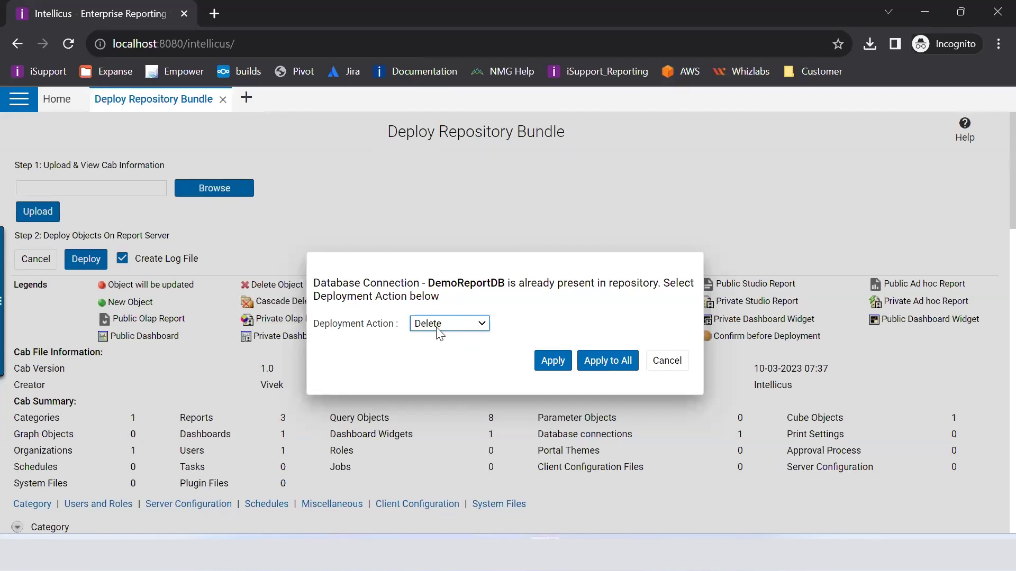
pyautogui.click(436, 325)
pyautogui.click(431, 361)
pyautogui.click(553, 362)
pyautogui.click(473, 324)
# Step: Keep Replace for AssetMgmt-Insurance and delete the Cost Floating Bar Analysis dashboard
pyautogui.click(432, 338)
pyautogui.click(550, 360)
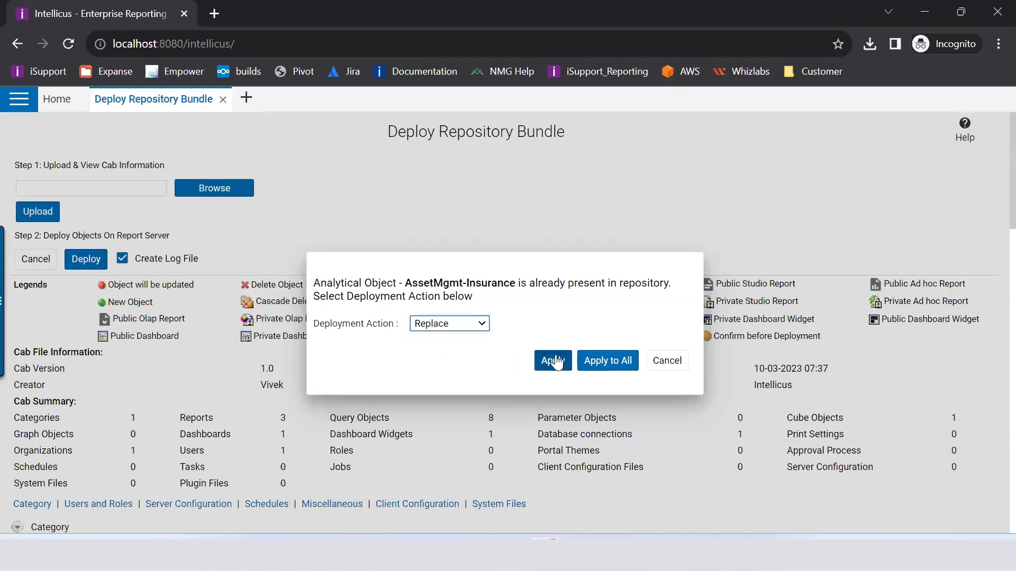
pyautogui.click(431, 325)
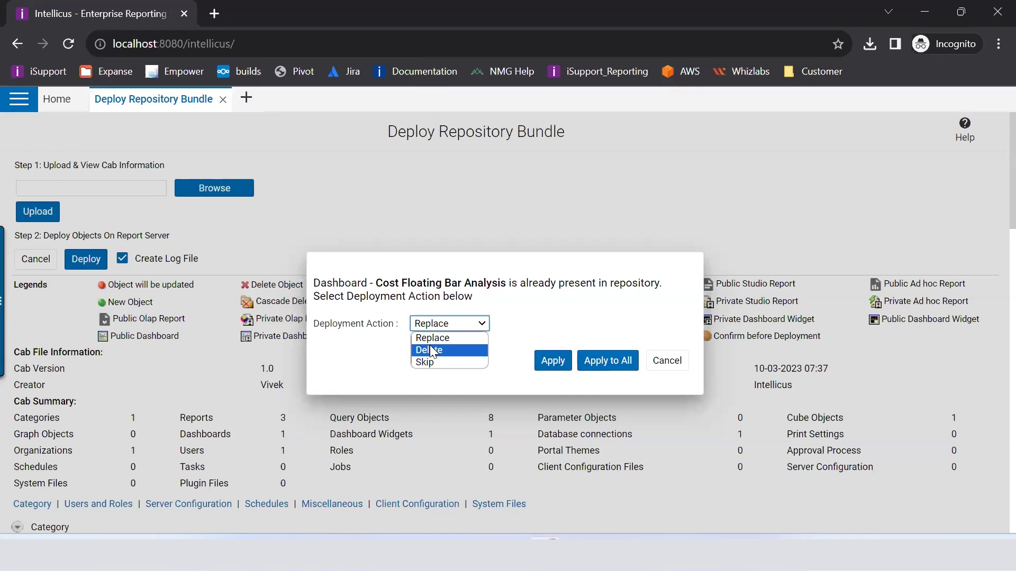
pyautogui.click(429, 345)
pyautogui.click(551, 362)
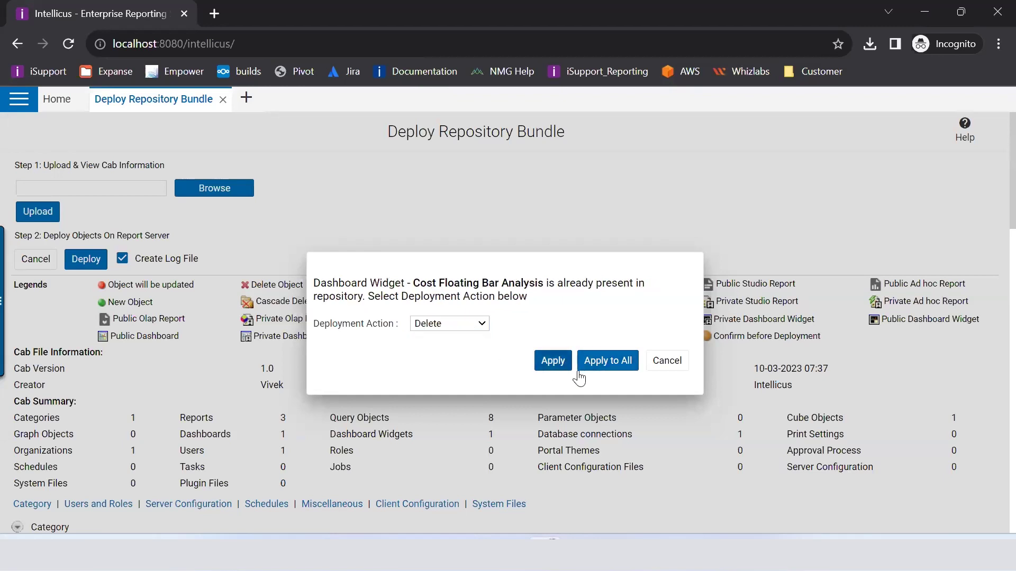
# Step: Choose Replace for the dashboard widget and apply it to all remaining conflicts
pyautogui.click(448, 325)
pyautogui.click(479, 347)
pyautogui.press('Up')
pyautogui.click(622, 362)
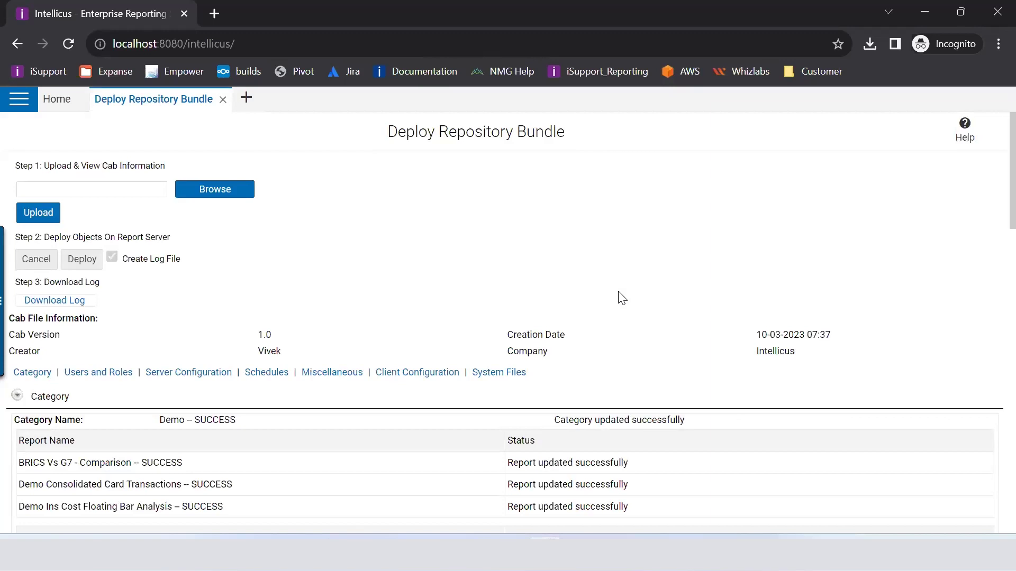
# Step: Review the SUCCESS results and save the deployment log as Traning.cab.log
pyautogui.scroll(-20, 410, 422)
pyautogui.scroll(-3, 412, 422)
pyautogui.scroll(20, 410, 421)
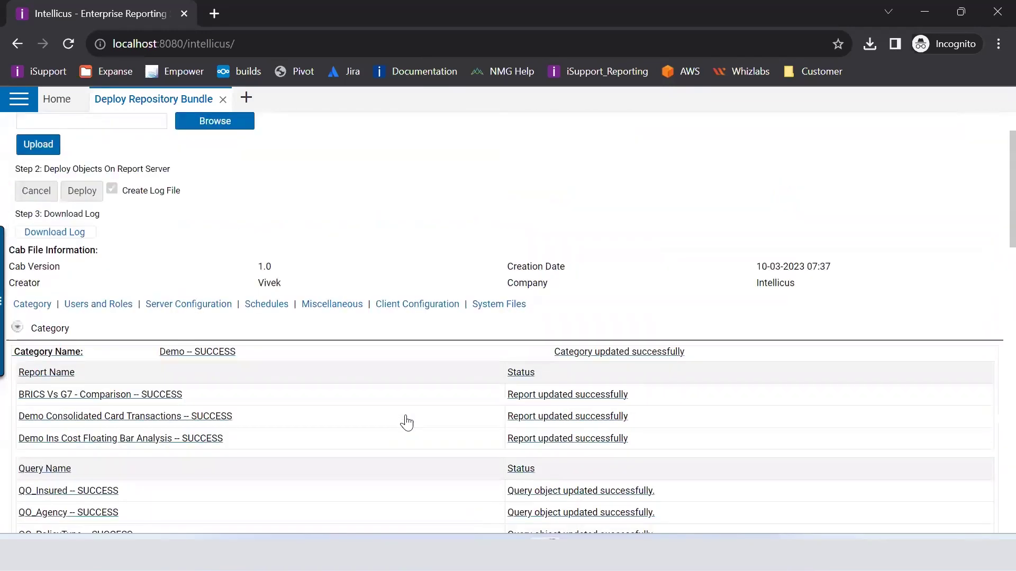
pyautogui.click(49, 233)
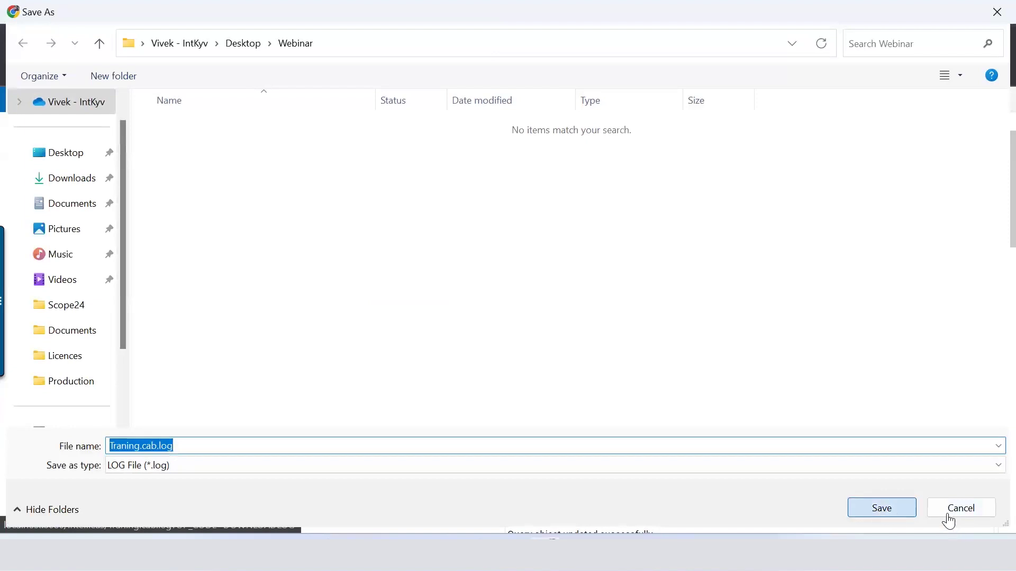
pyautogui.click(881, 509)
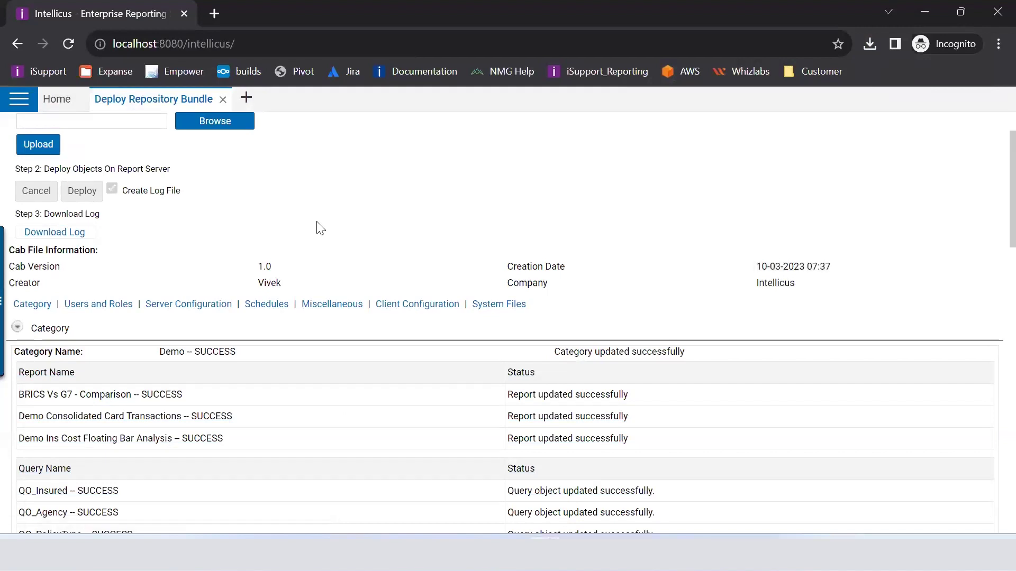
# Step: Look over the remaining deployment results and advance the presentation to the Thank you slide
pyautogui.scroll(-15, 402, 334)
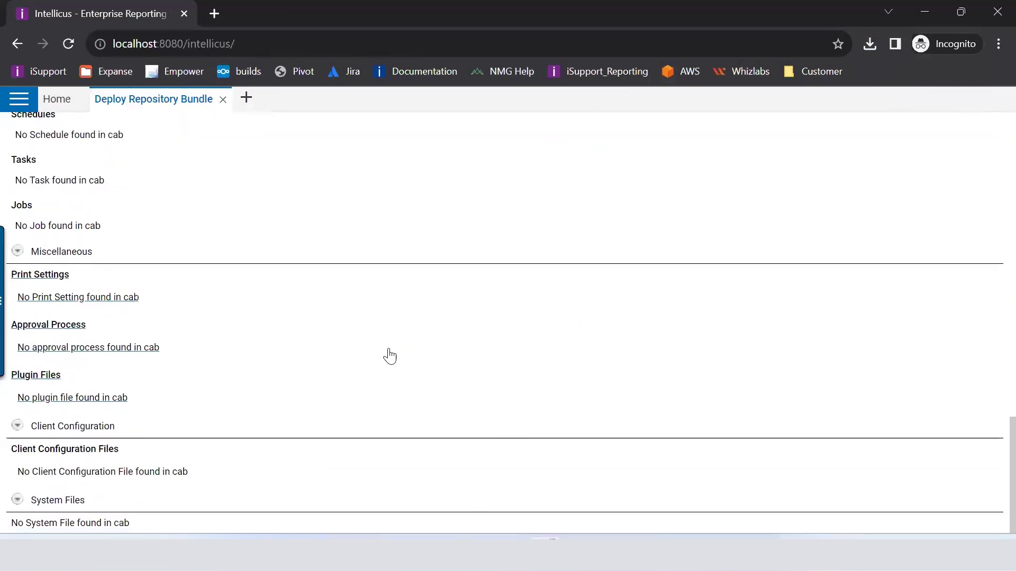
pyautogui.scroll(15, 390, 356)
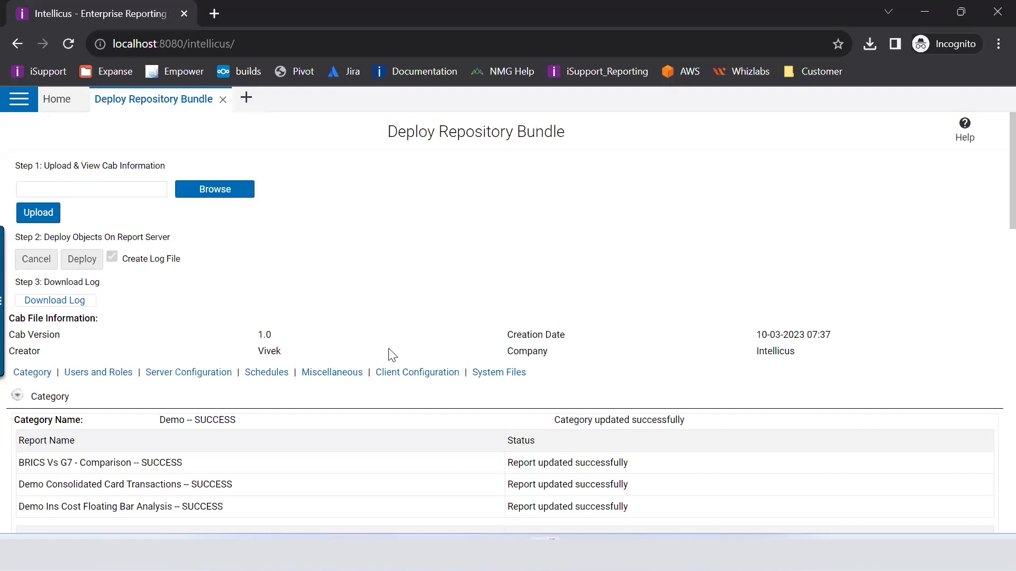
pyautogui.scroll(-6, 392, 354)
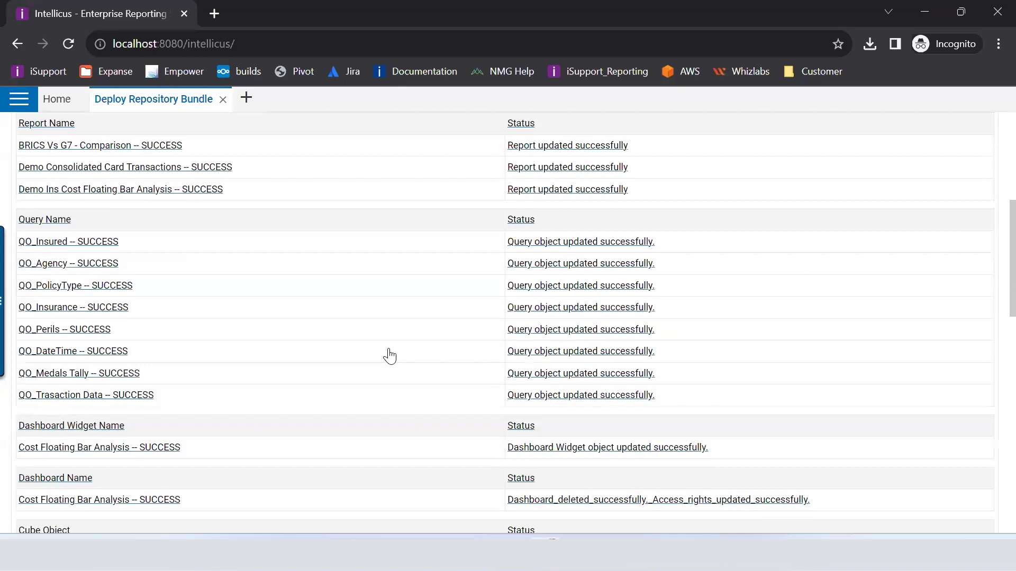
pyautogui.scroll(-3, 390, 356)
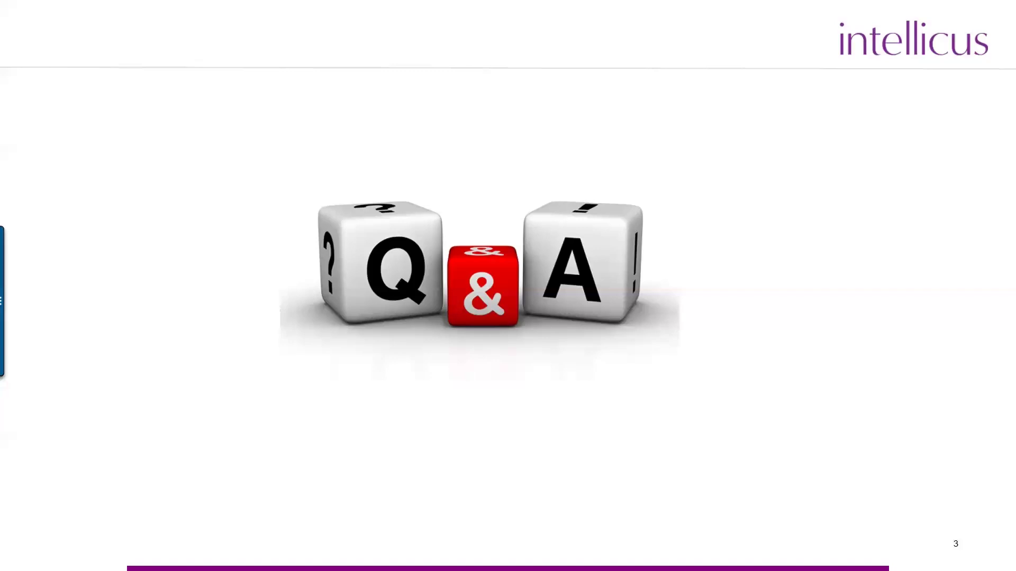
pyautogui.press('Right')
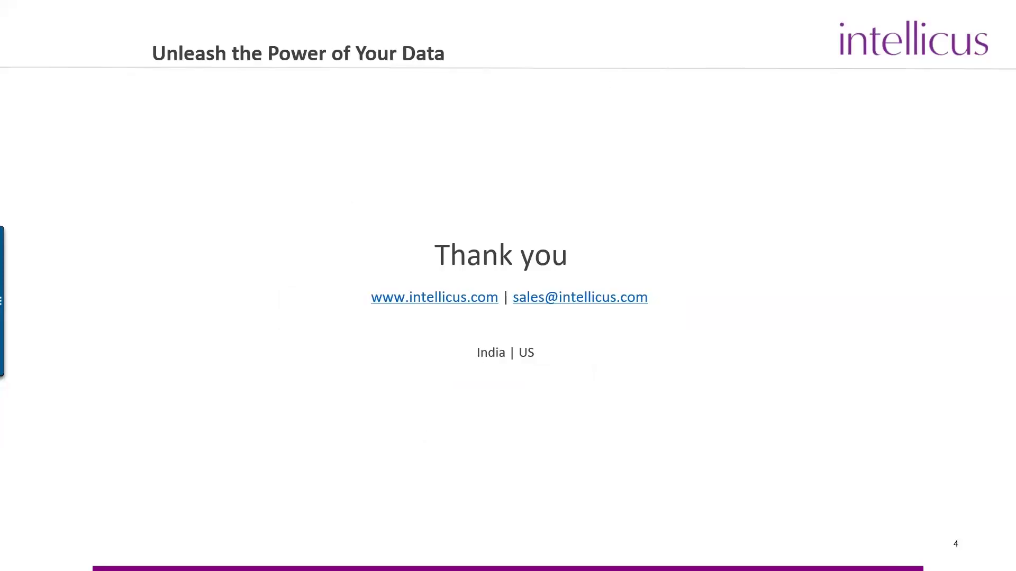